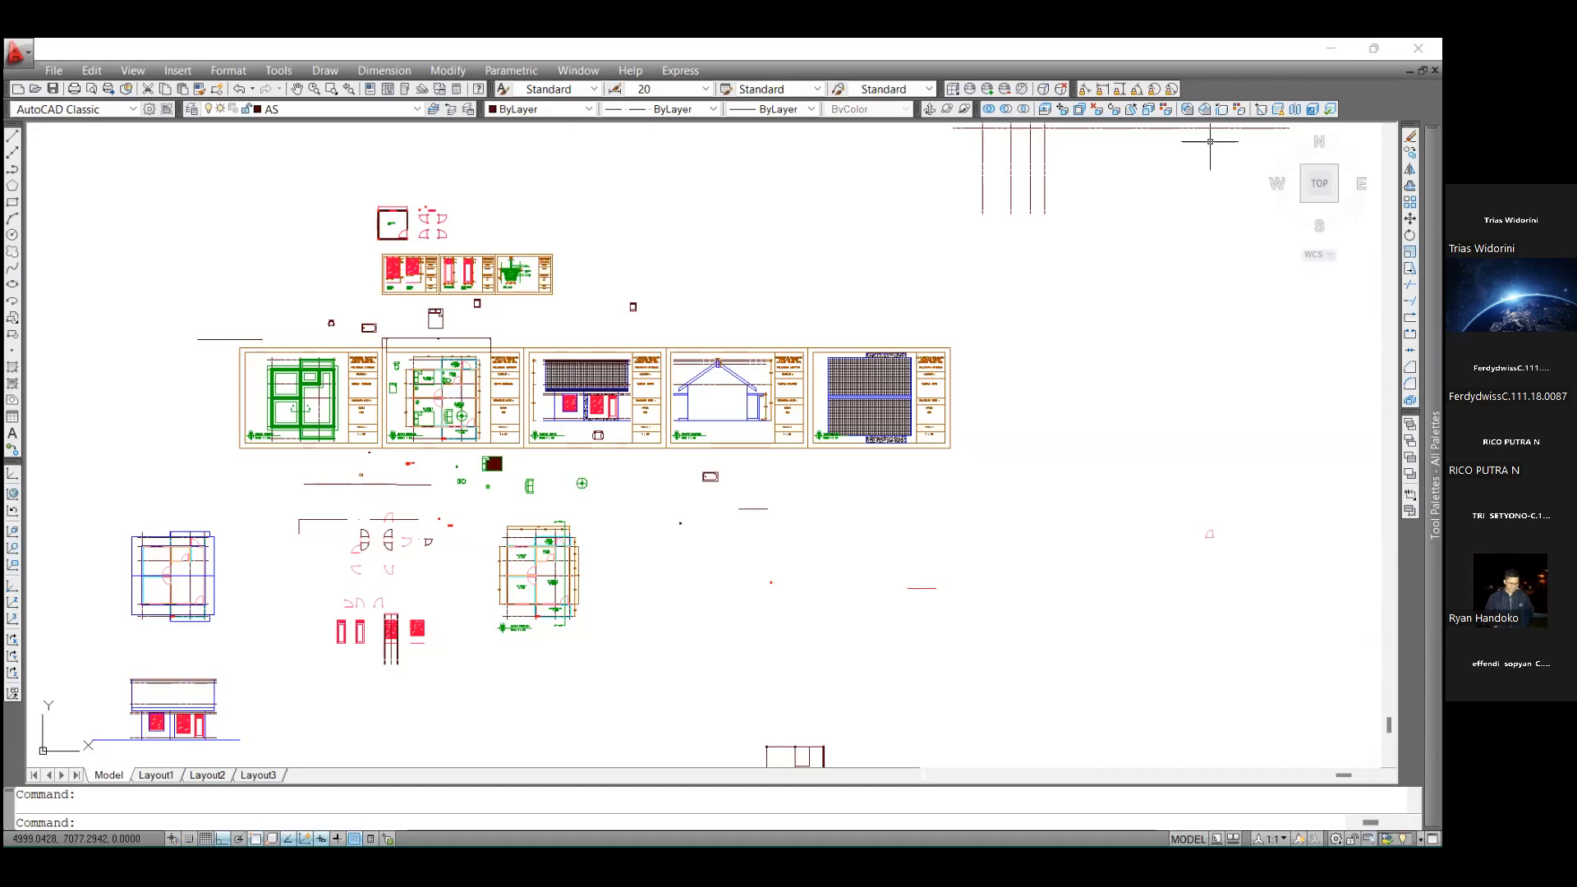
Examine the list of available toolbars and the set of drawing commands
{"action": "right_click", "coordinate": [1294, 92]}
{"action": "mouse_move", "coordinate": [1363, 101]}
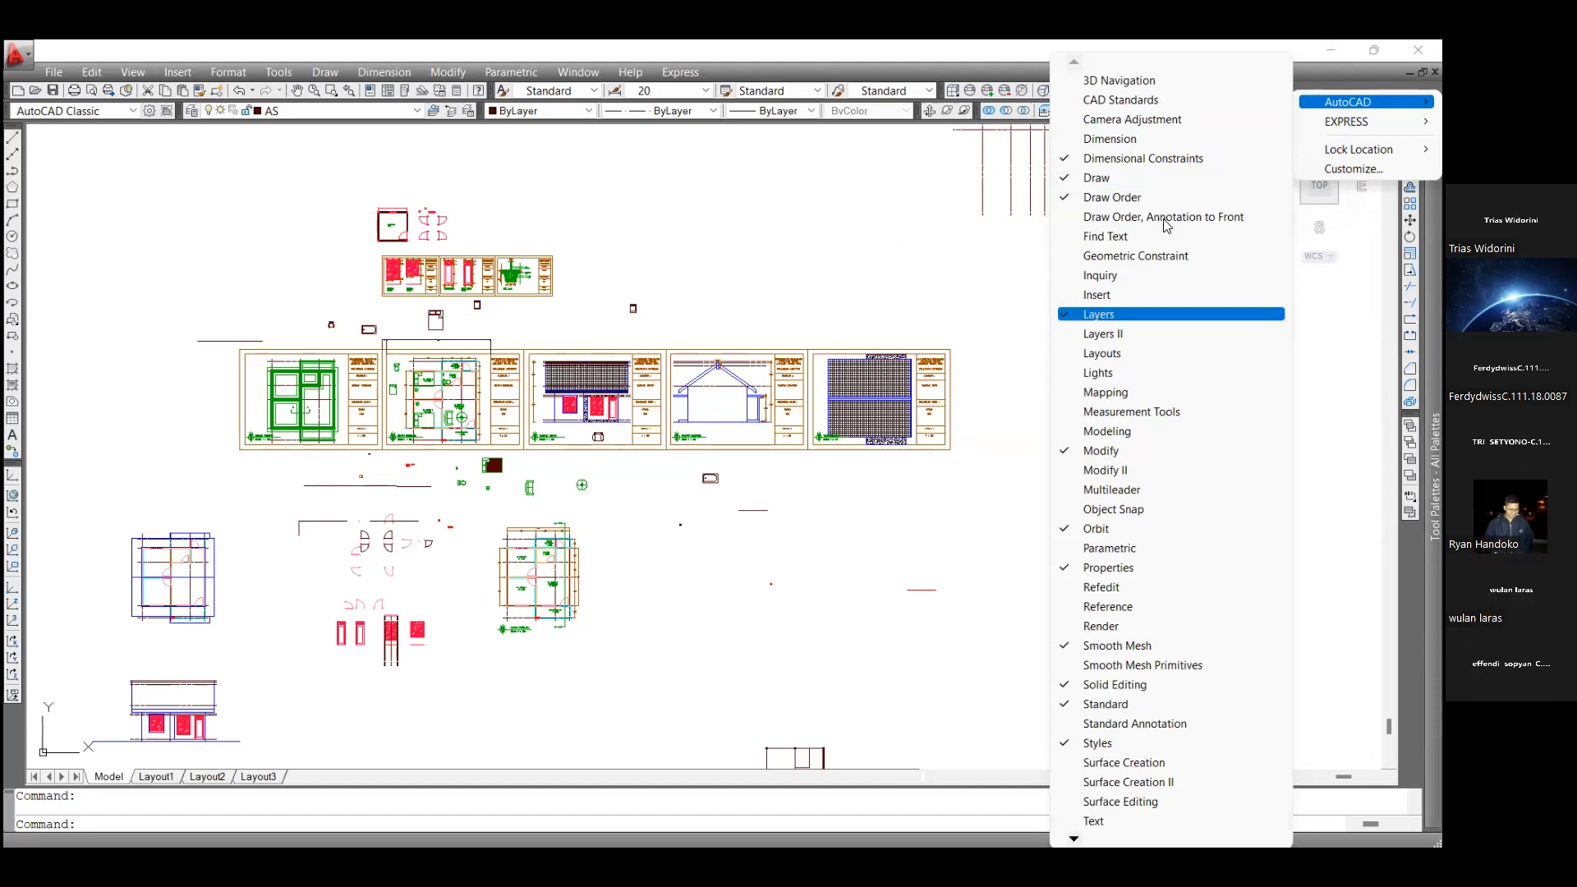
{"action": "left_click", "coordinate": [1102, 181]}
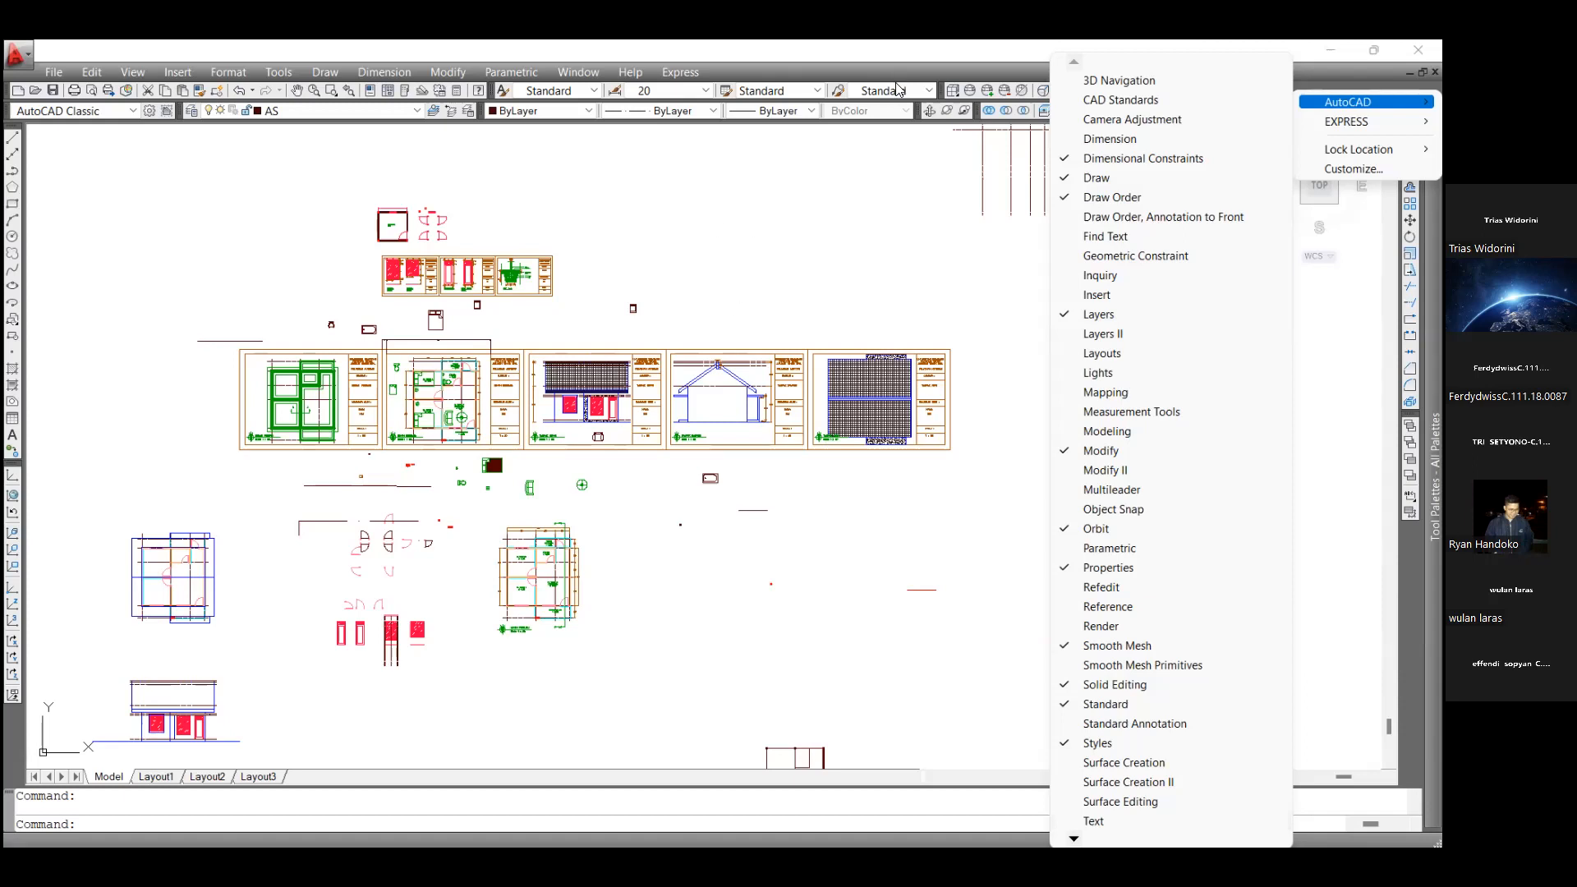
{"action": "left_click", "coordinate": [1009, 75]}
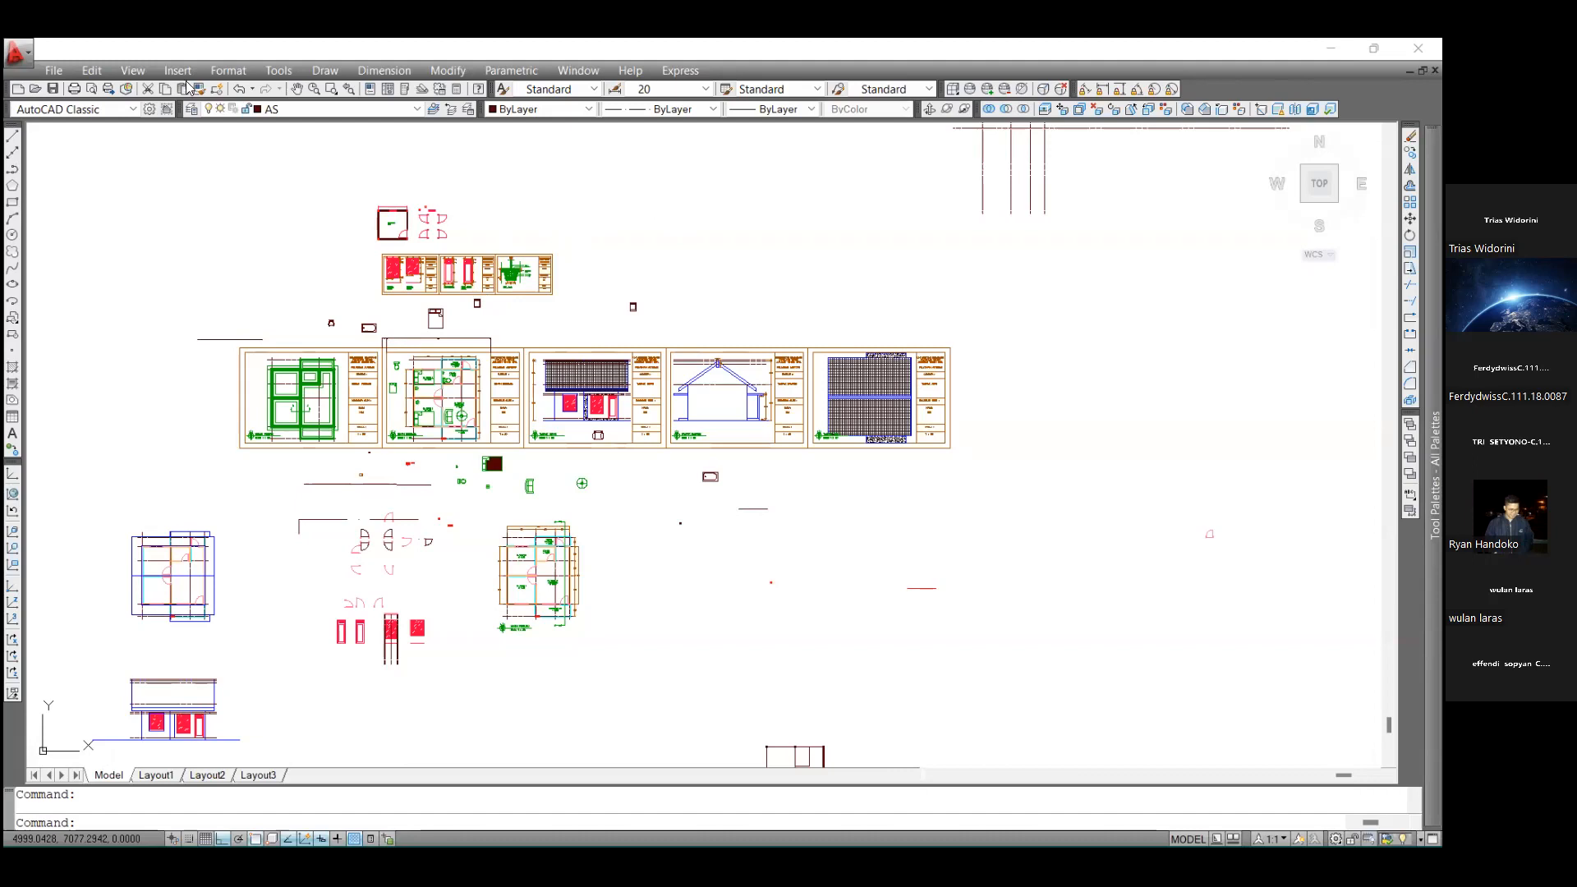
{"action": "left_click", "coordinate": [326, 72]}
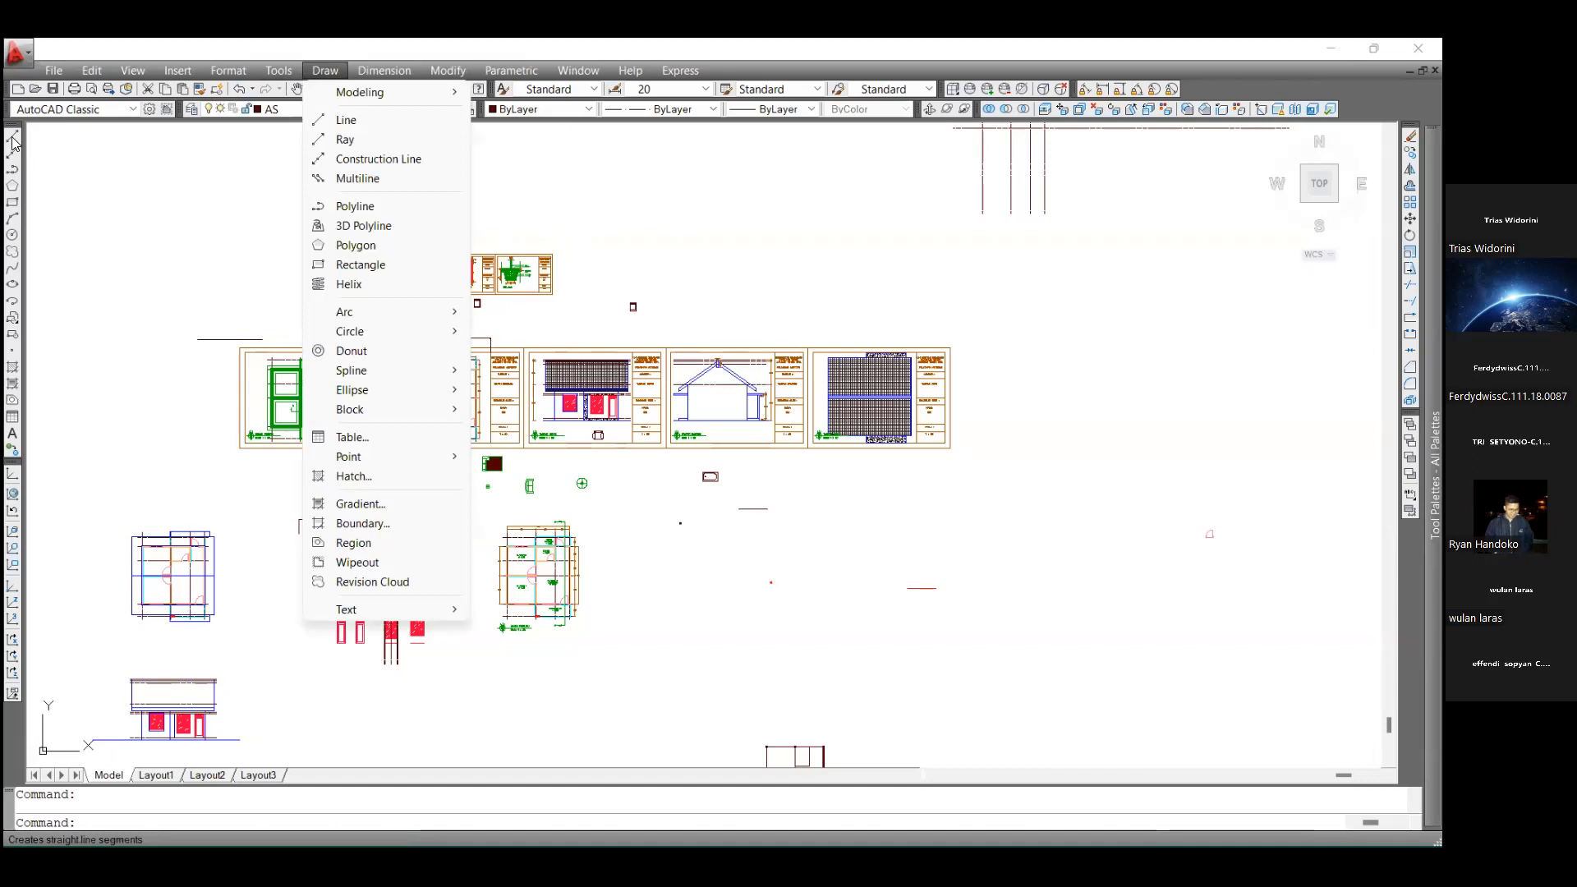
{"action": "left_click", "coordinate": [115, 819]}
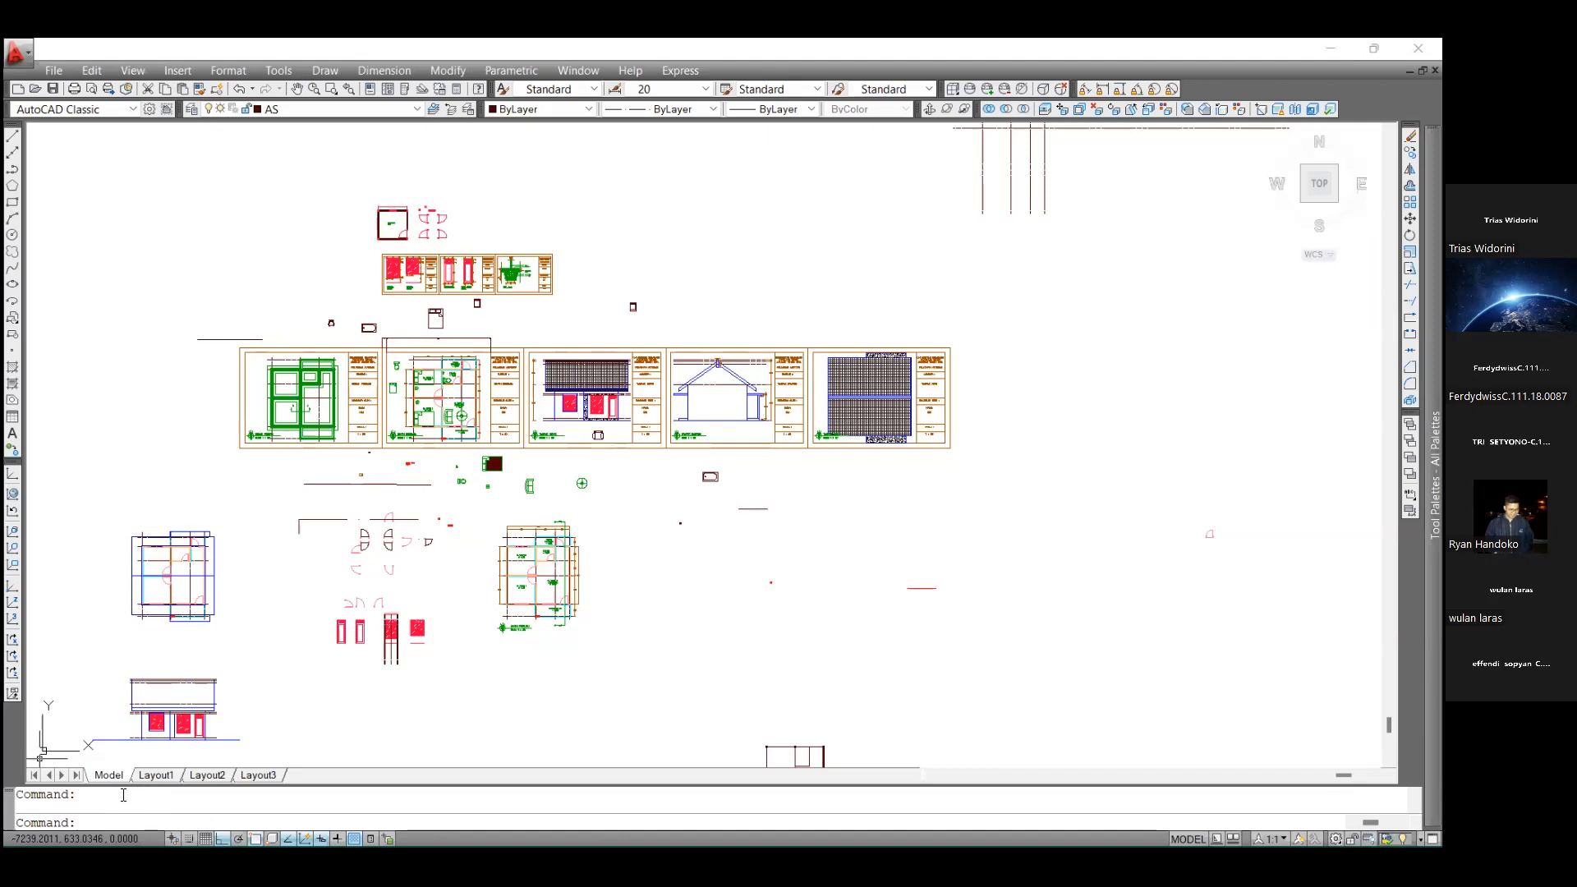
{"action": "key", "text": "Escape"}
{"action": "key", "text": "alt+d"}
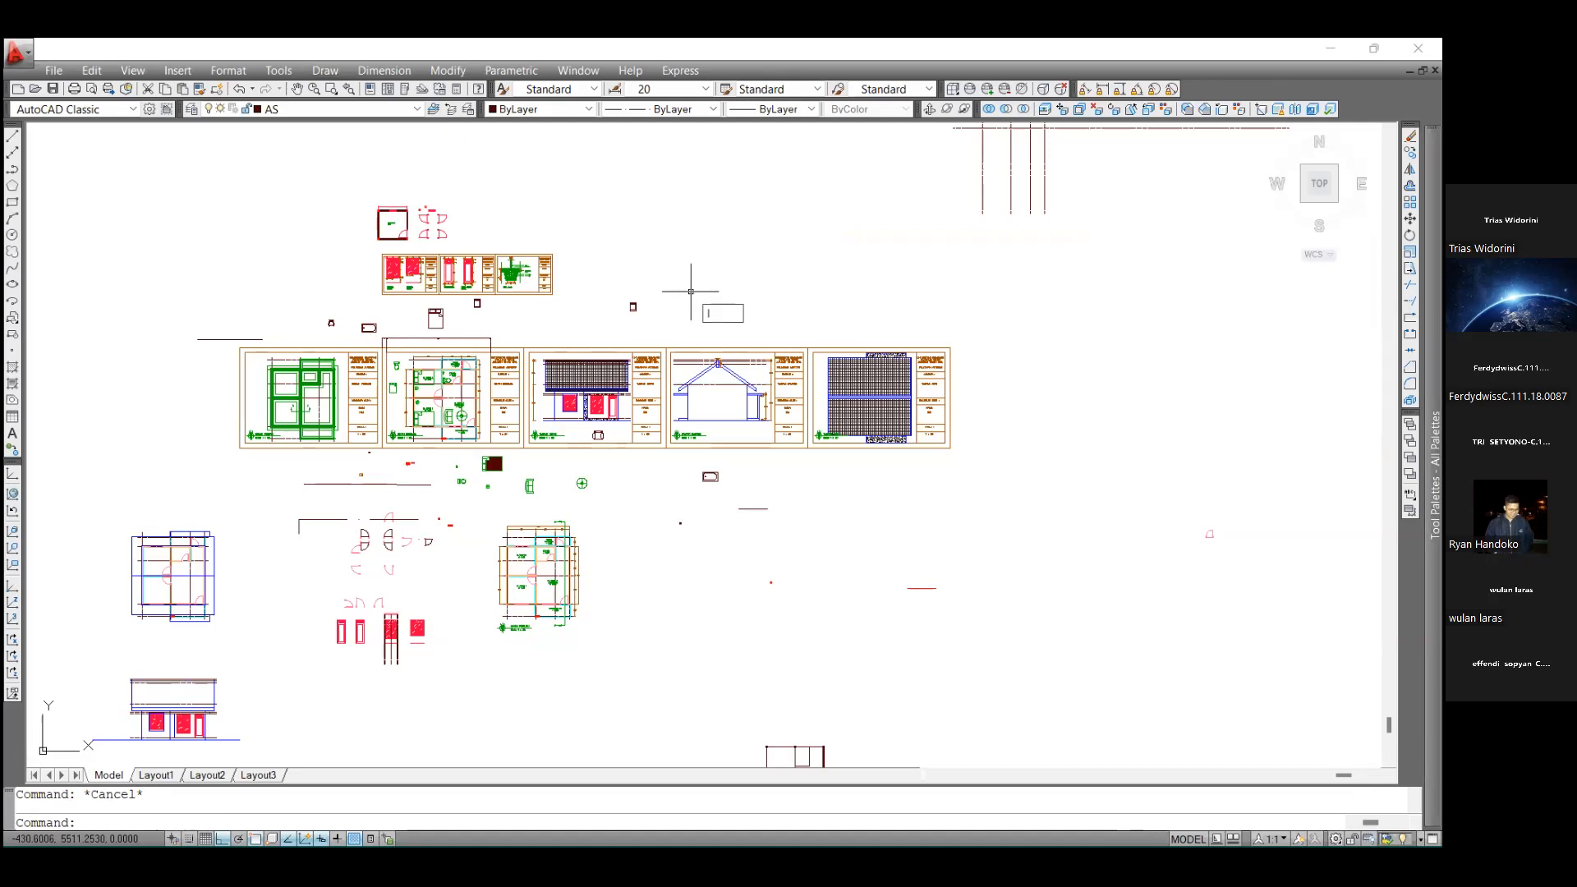
Draw a roughly horizontal test line on layer AS in the empty area above the drawing sheets, with Ortho mode off
{"action": "type", "text": "l"}
{"action": "key", "text": "Return"}
{"action": "left_click", "coordinate": [658, 203]}
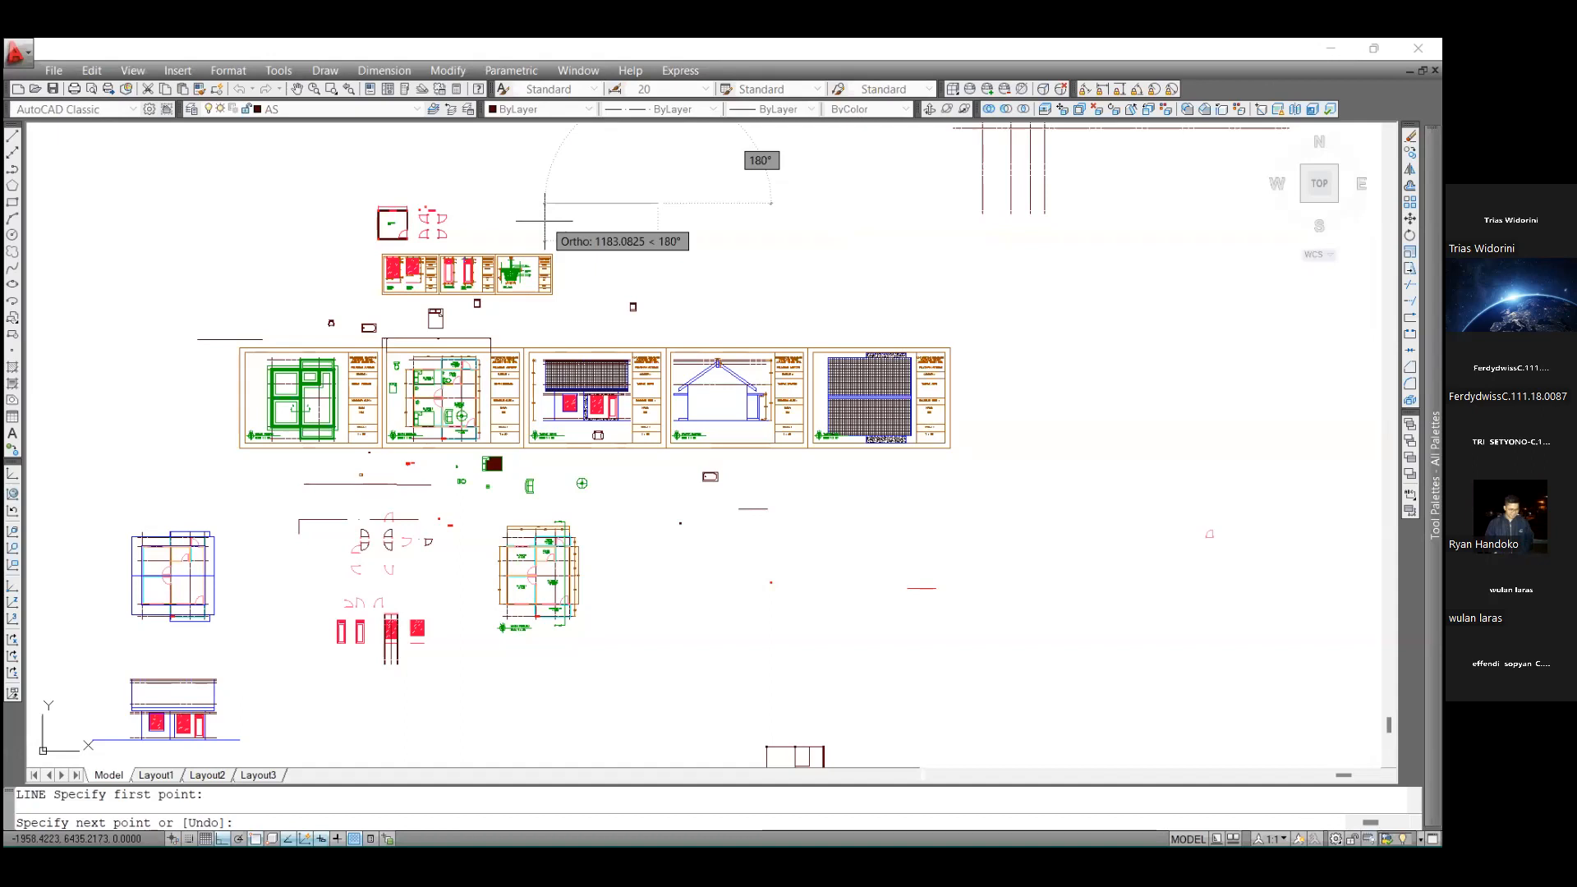
{"action": "left_click", "coordinate": [223, 837]}
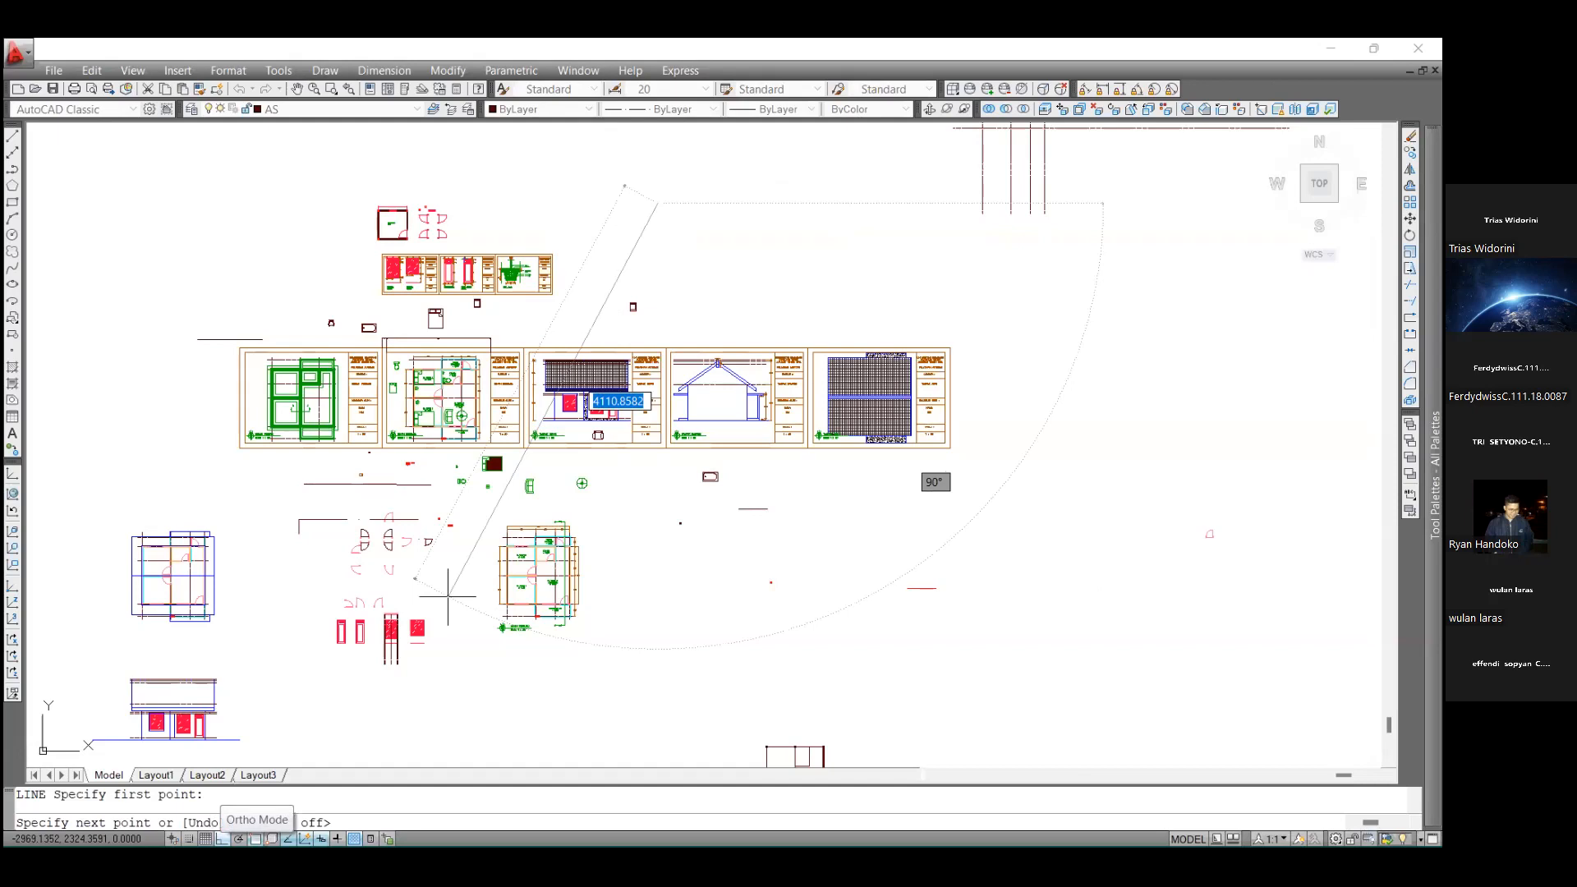
{"action": "left_click", "coordinate": [841, 202]}
{"action": "scroll", "coordinate": [841, 202], "scroll_direction": "up", "scroll_amount": 5}
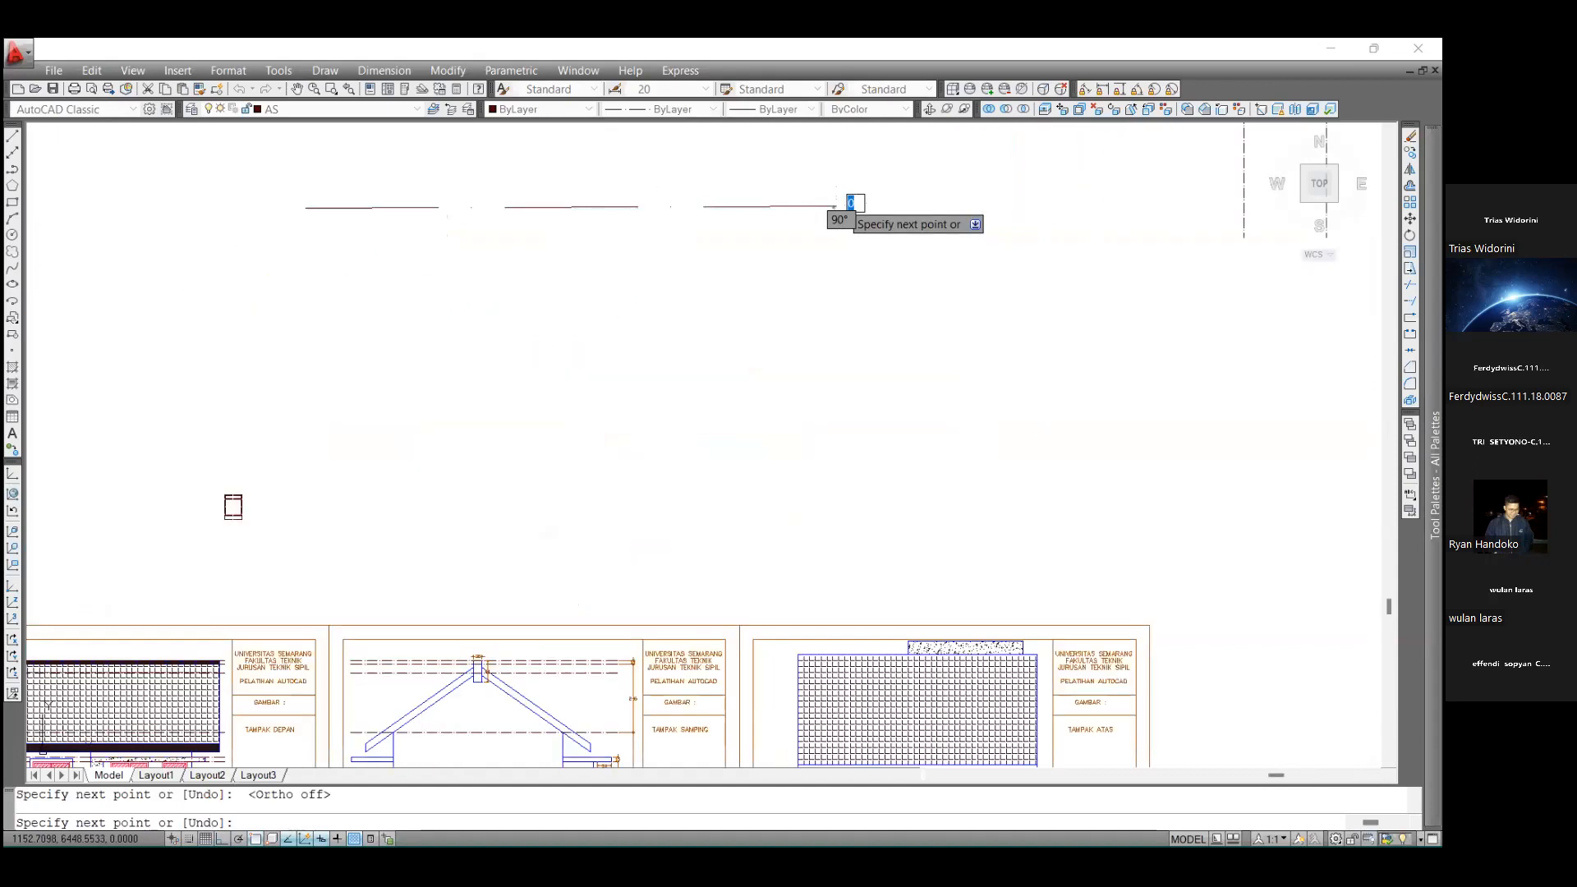
{"action": "scroll", "coordinate": [841, 204], "scroll_direction": "down", "scroll_amount": 3}
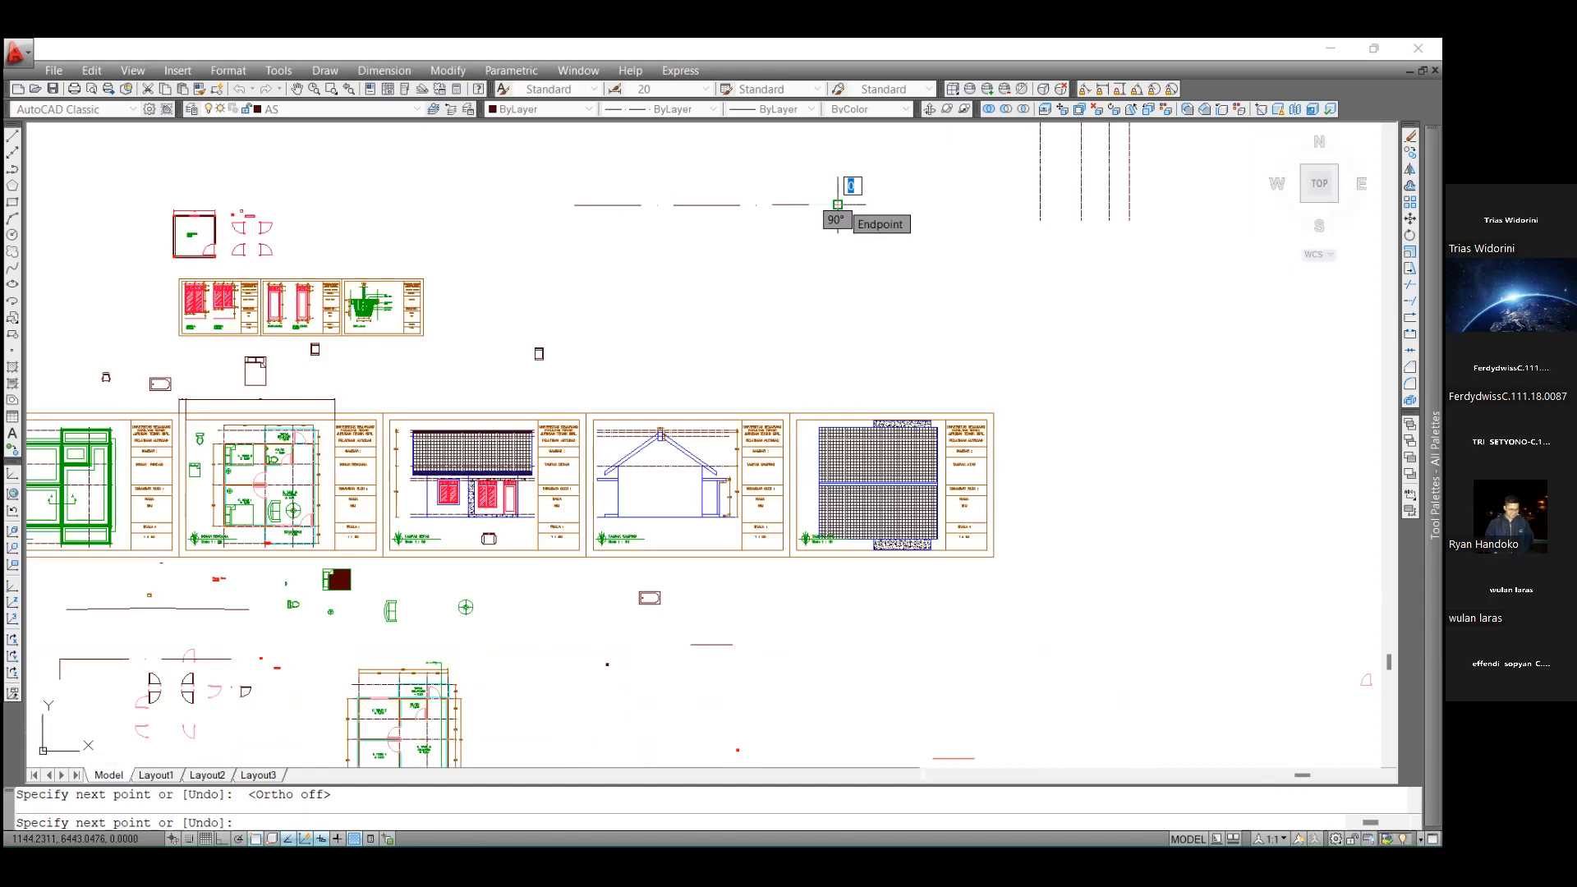
{"action": "key", "text": "Escape"}
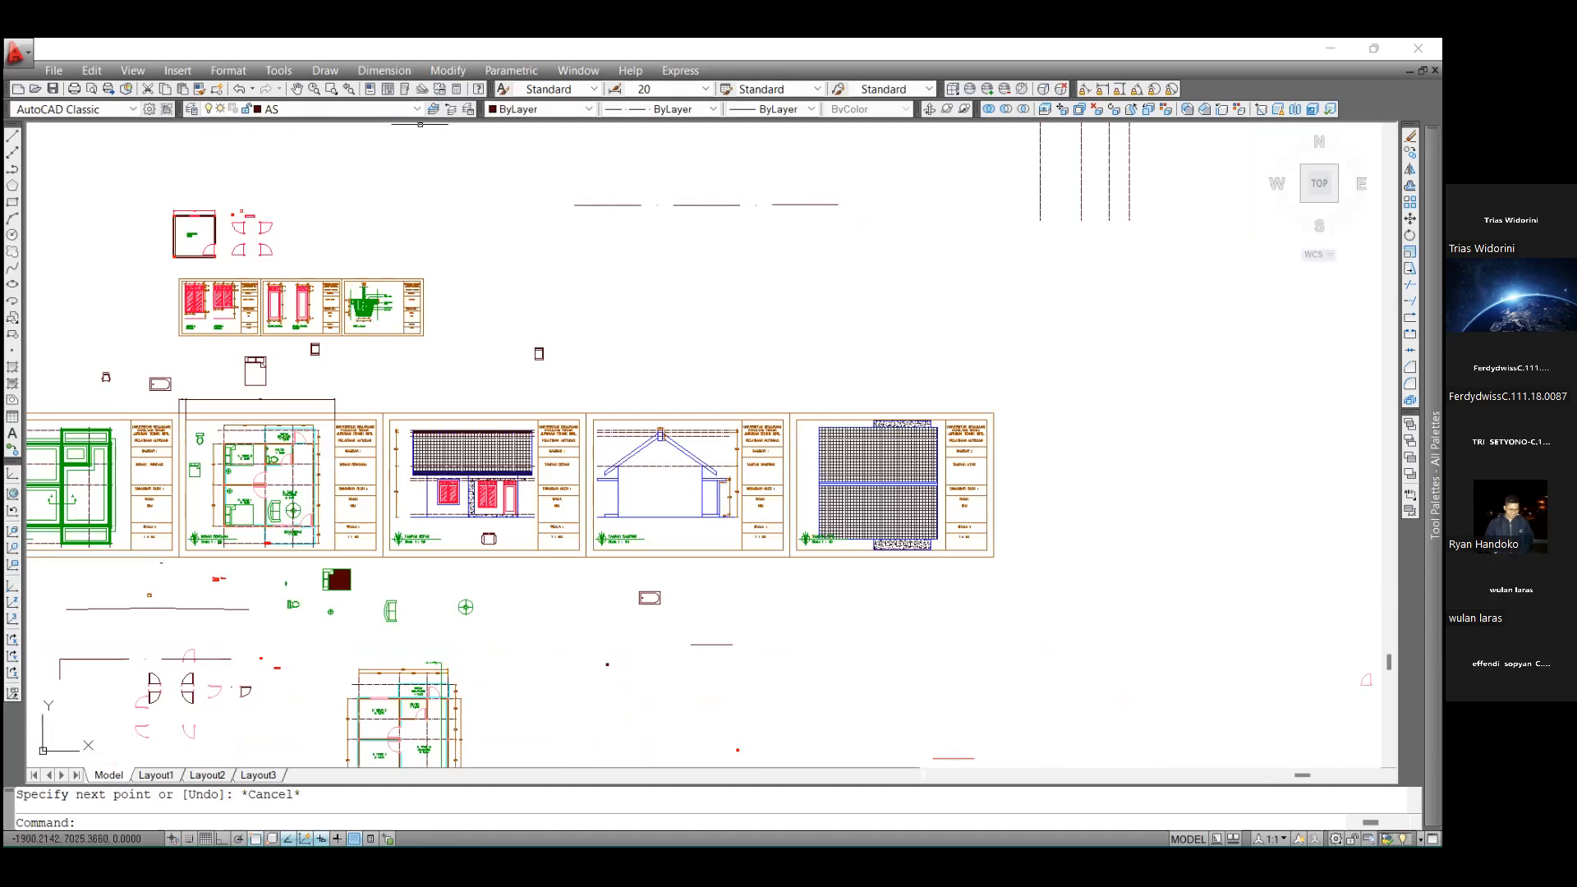
Make ATAP the current layer
{"action": "left_click", "coordinate": [419, 109]}
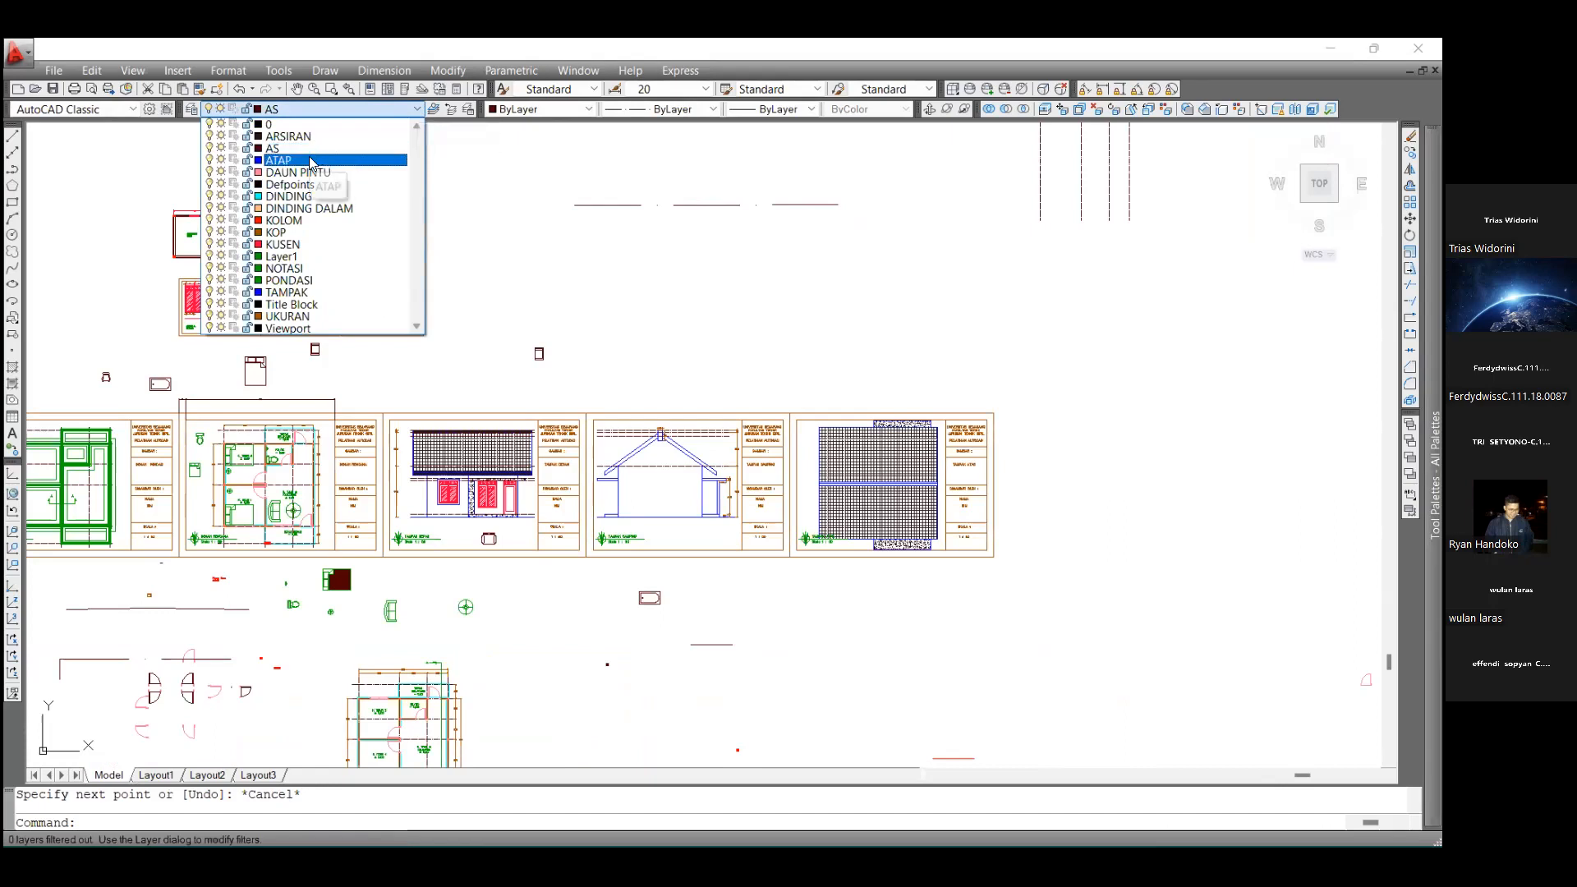
{"action": "left_click", "coordinate": [310, 161]}
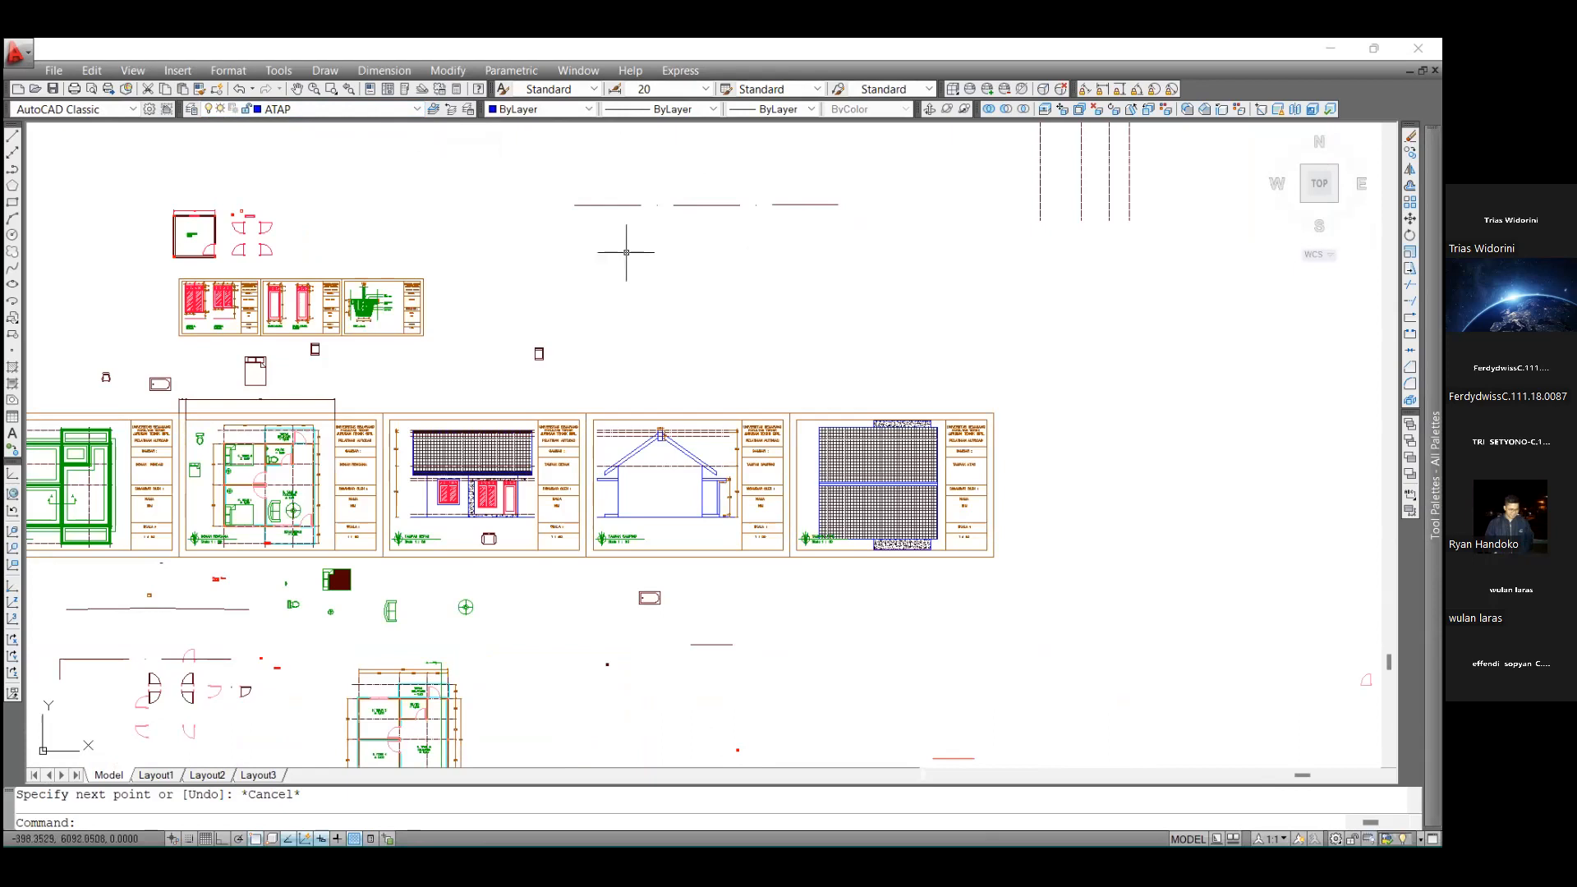
Erase the horizontal test line above the drawing sheets
{"action": "left_click", "coordinate": [848, 257]}
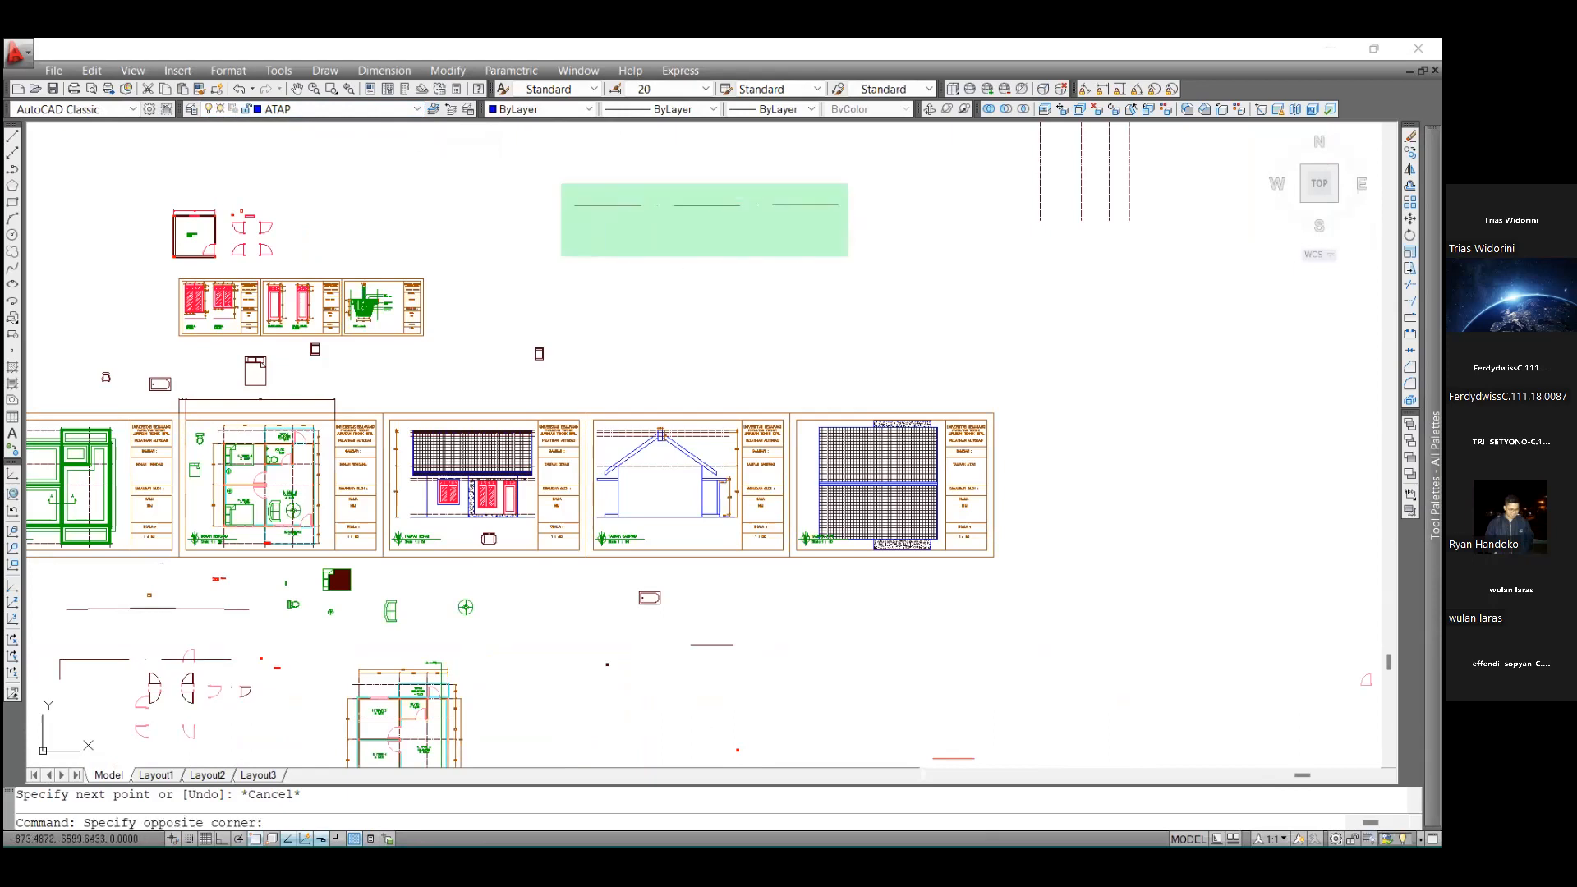
{"action": "left_click", "coordinate": [558, 182]}
{"action": "key", "text": "Delete"}
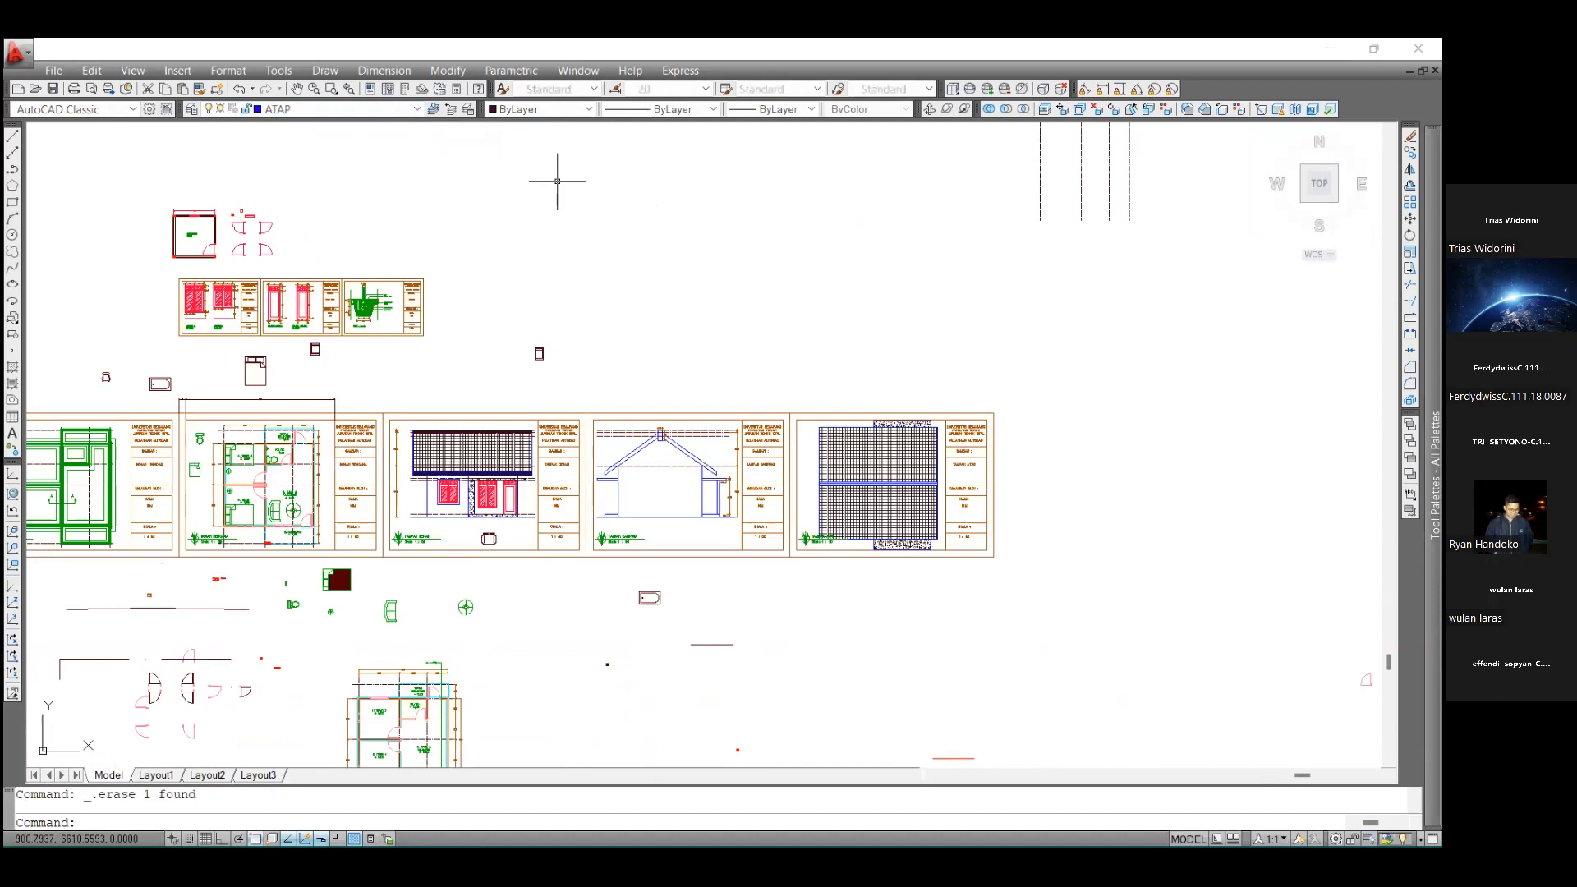
Turn on Ortho mode while trying to start a line above the drawing sheets
{"action": "left_click", "coordinate": [12, 136]}
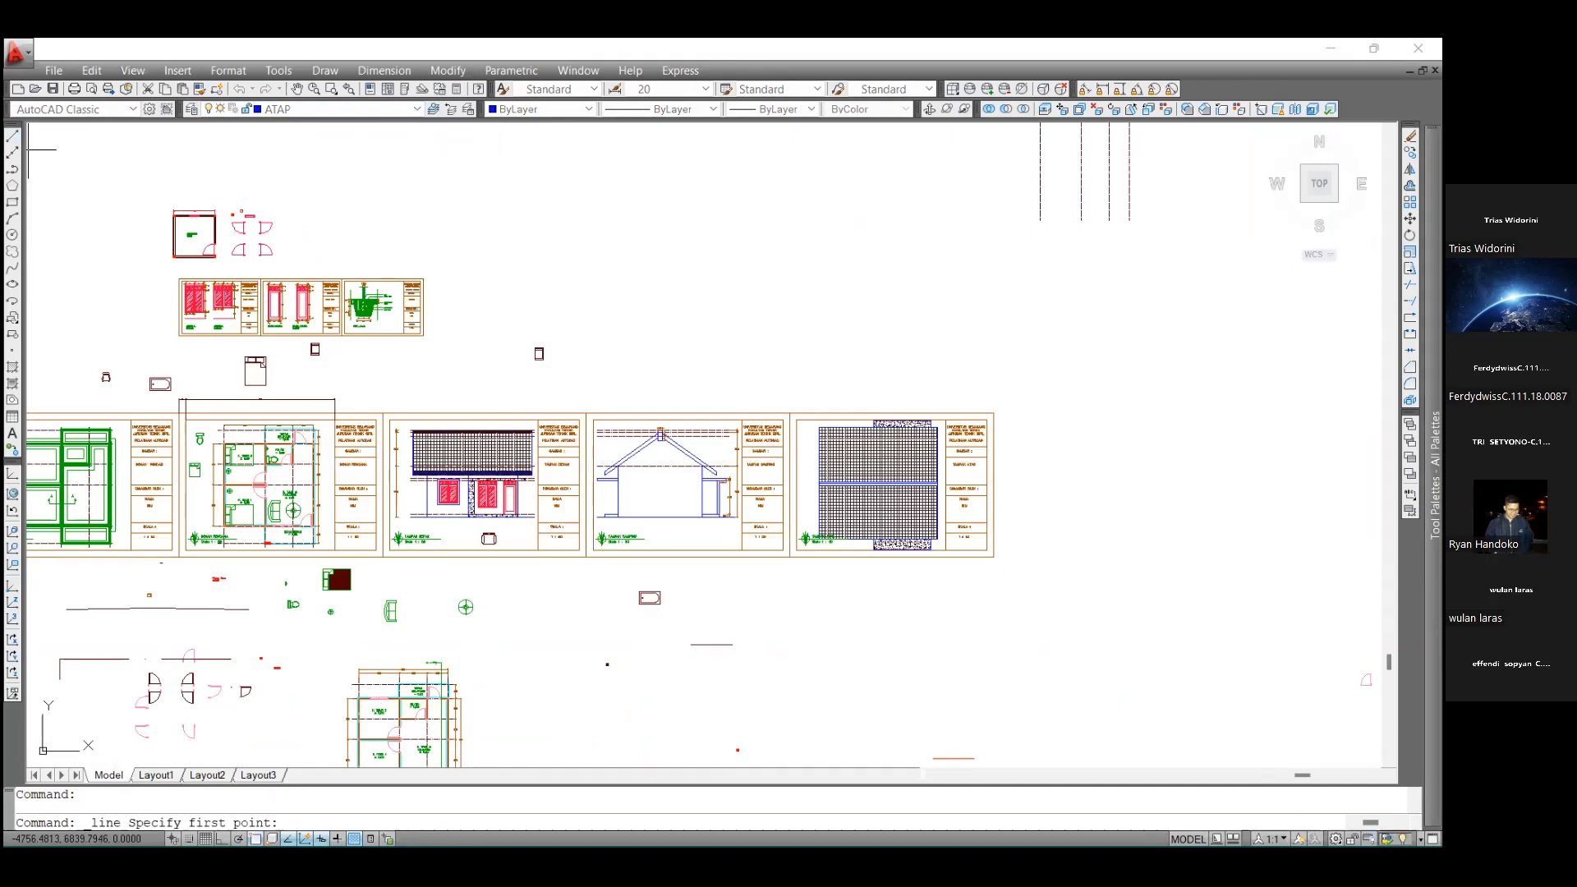
{"action": "left_click", "coordinate": [607, 225]}
{"action": "left_click", "coordinate": [222, 839]}
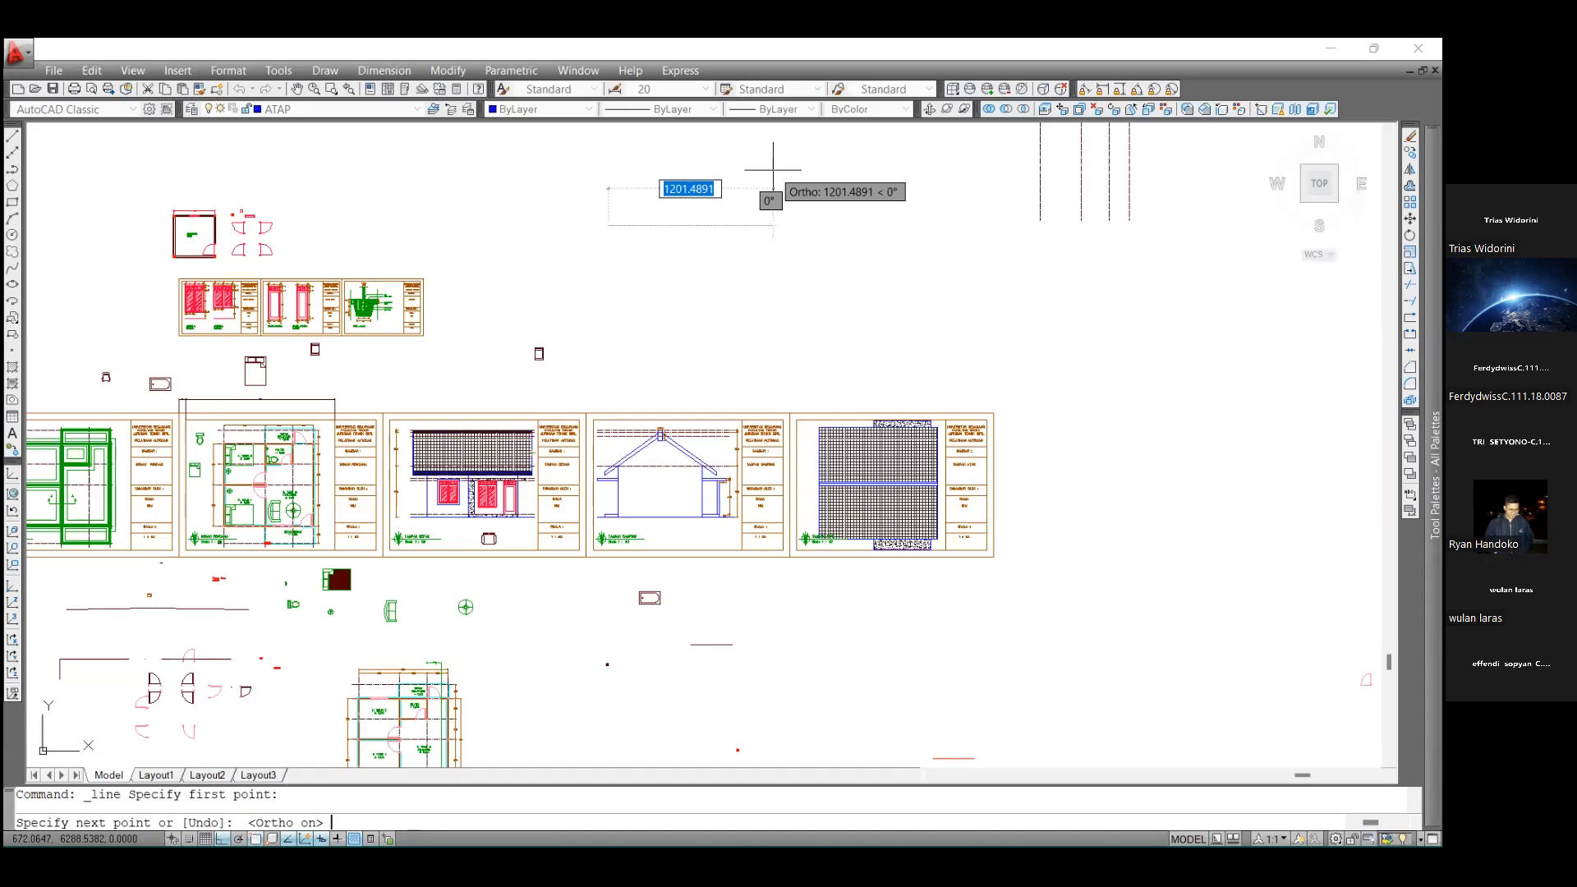
{"action": "key", "text": "Return"}
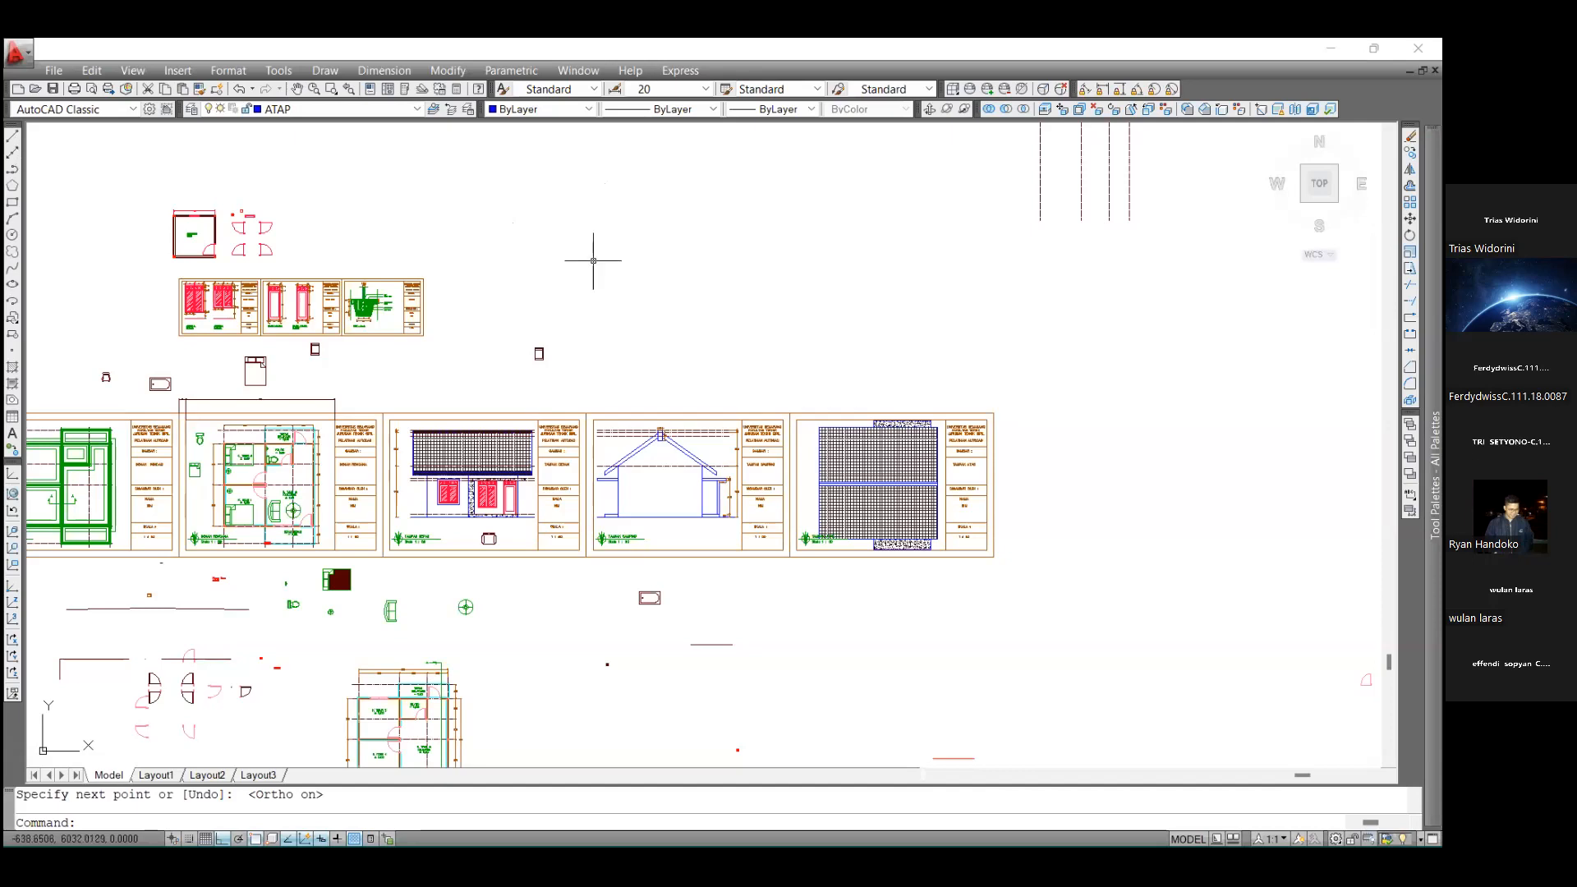
{"action": "left_click", "coordinate": [588, 230]}
{"action": "key", "text": "Escape"}
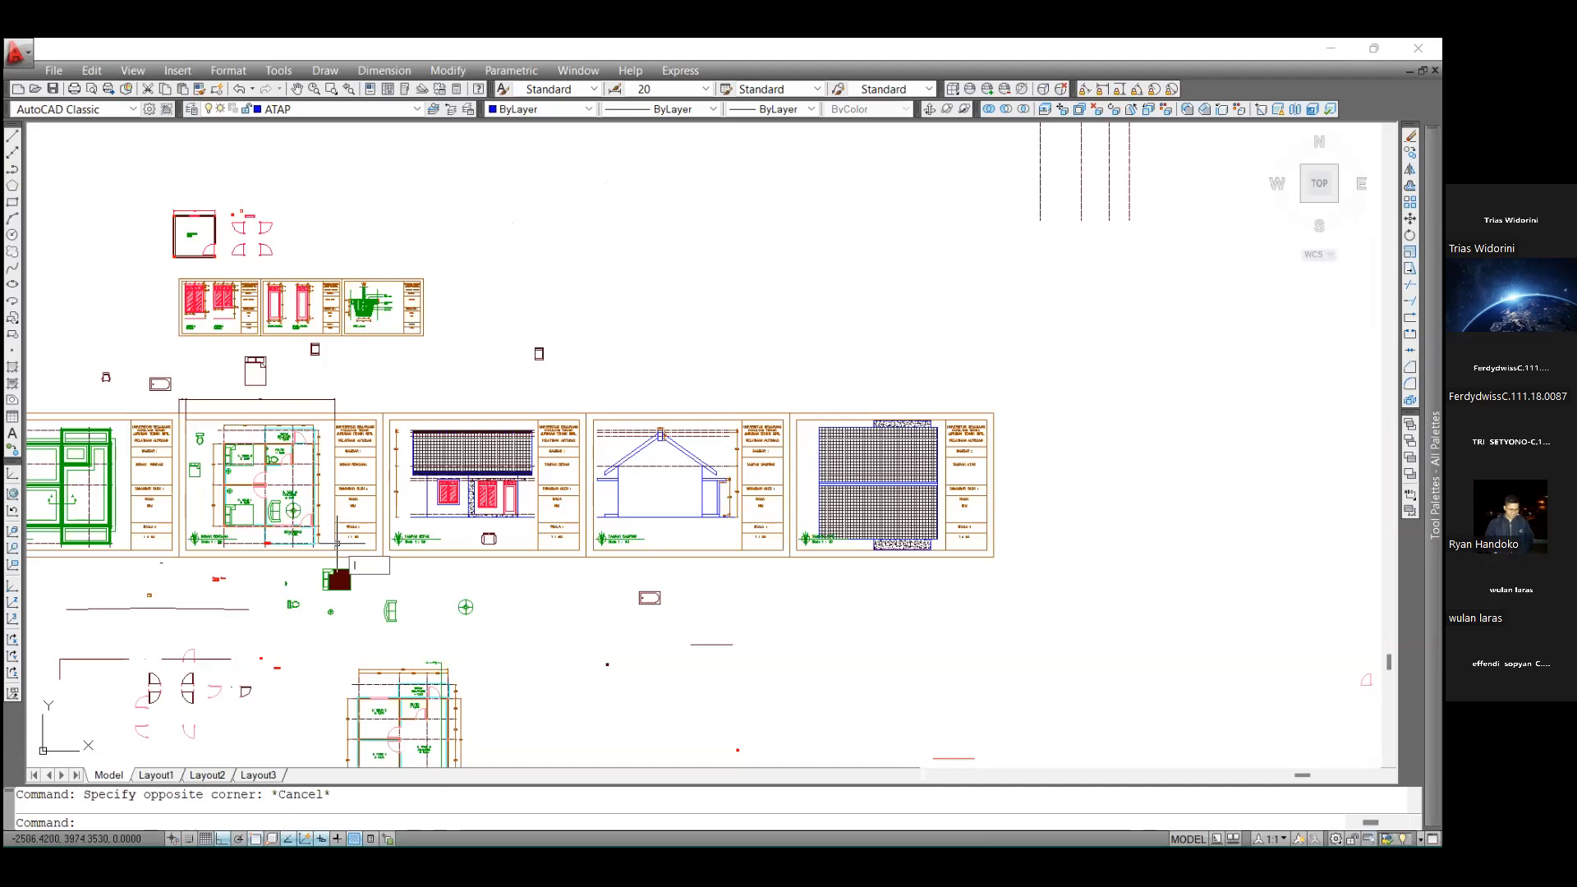
Draw a closed rectangle 300 wide and 400 high from line segments in the empty area above the drawing sheets
{"action": "type", "text": "l"}
{"action": "key", "text": "Return"}
{"action": "left_click", "coordinate": [642, 241]}
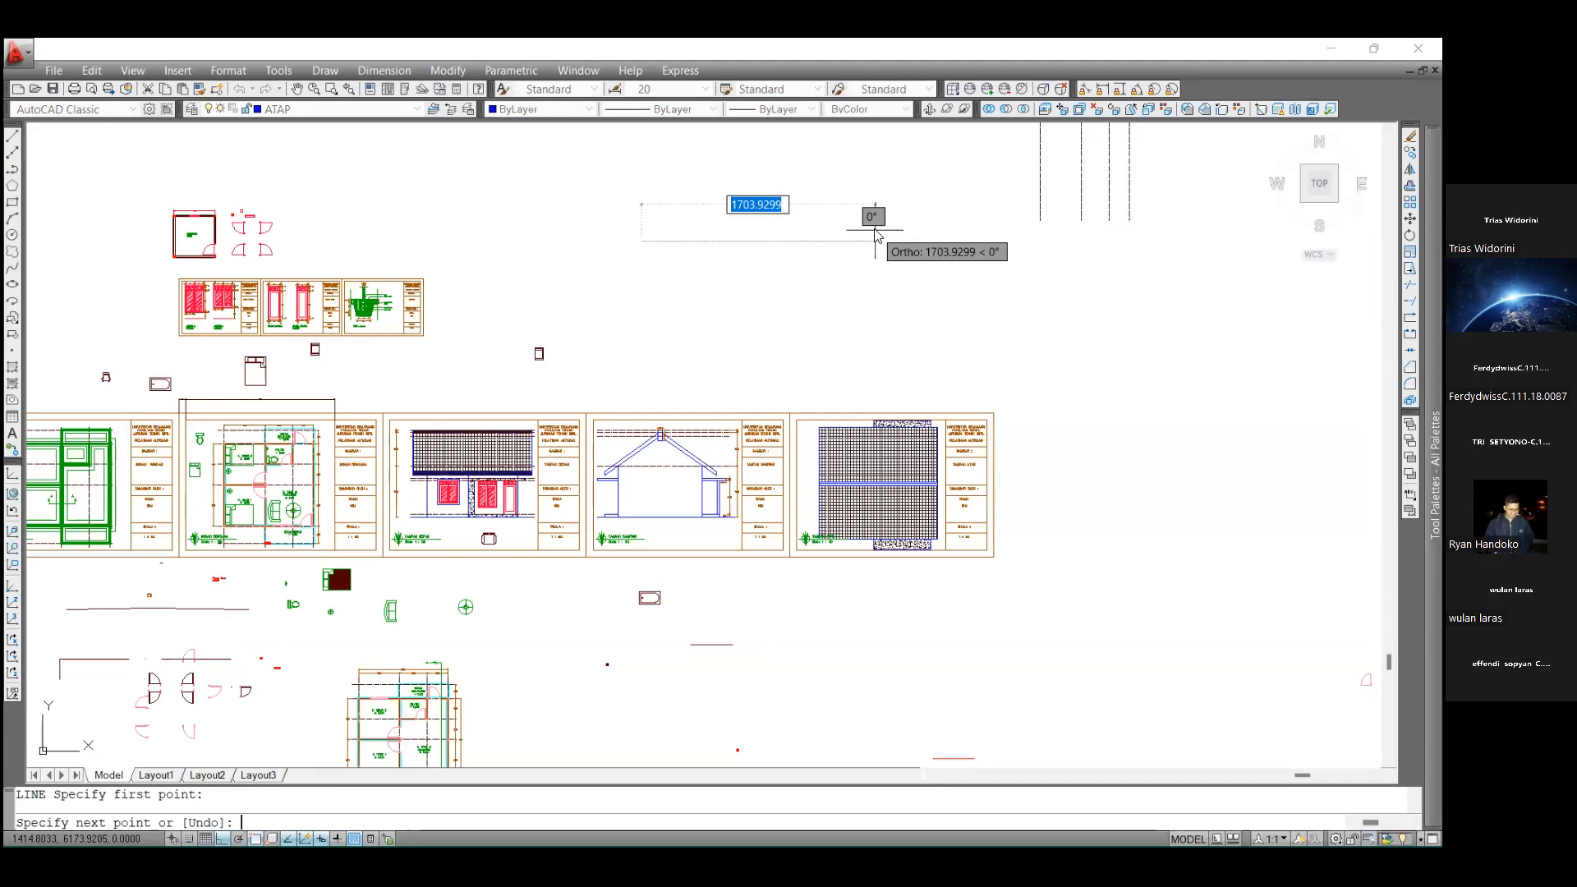
{"action": "type", "text": "3"}
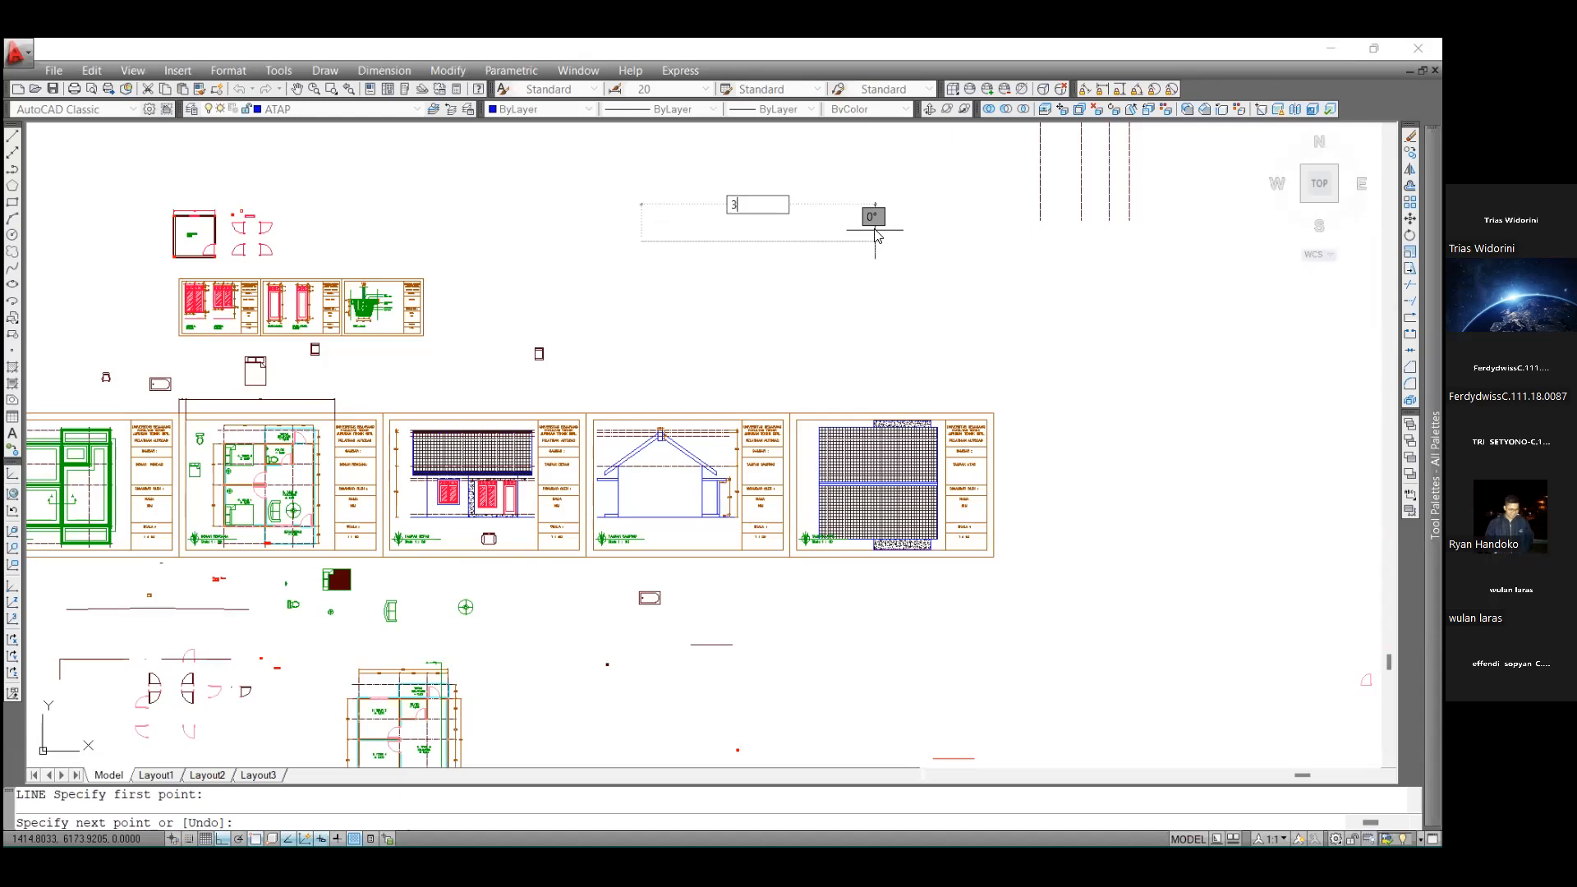
{"action": "type", "text": "00"}
{"action": "key", "text": "Return"}
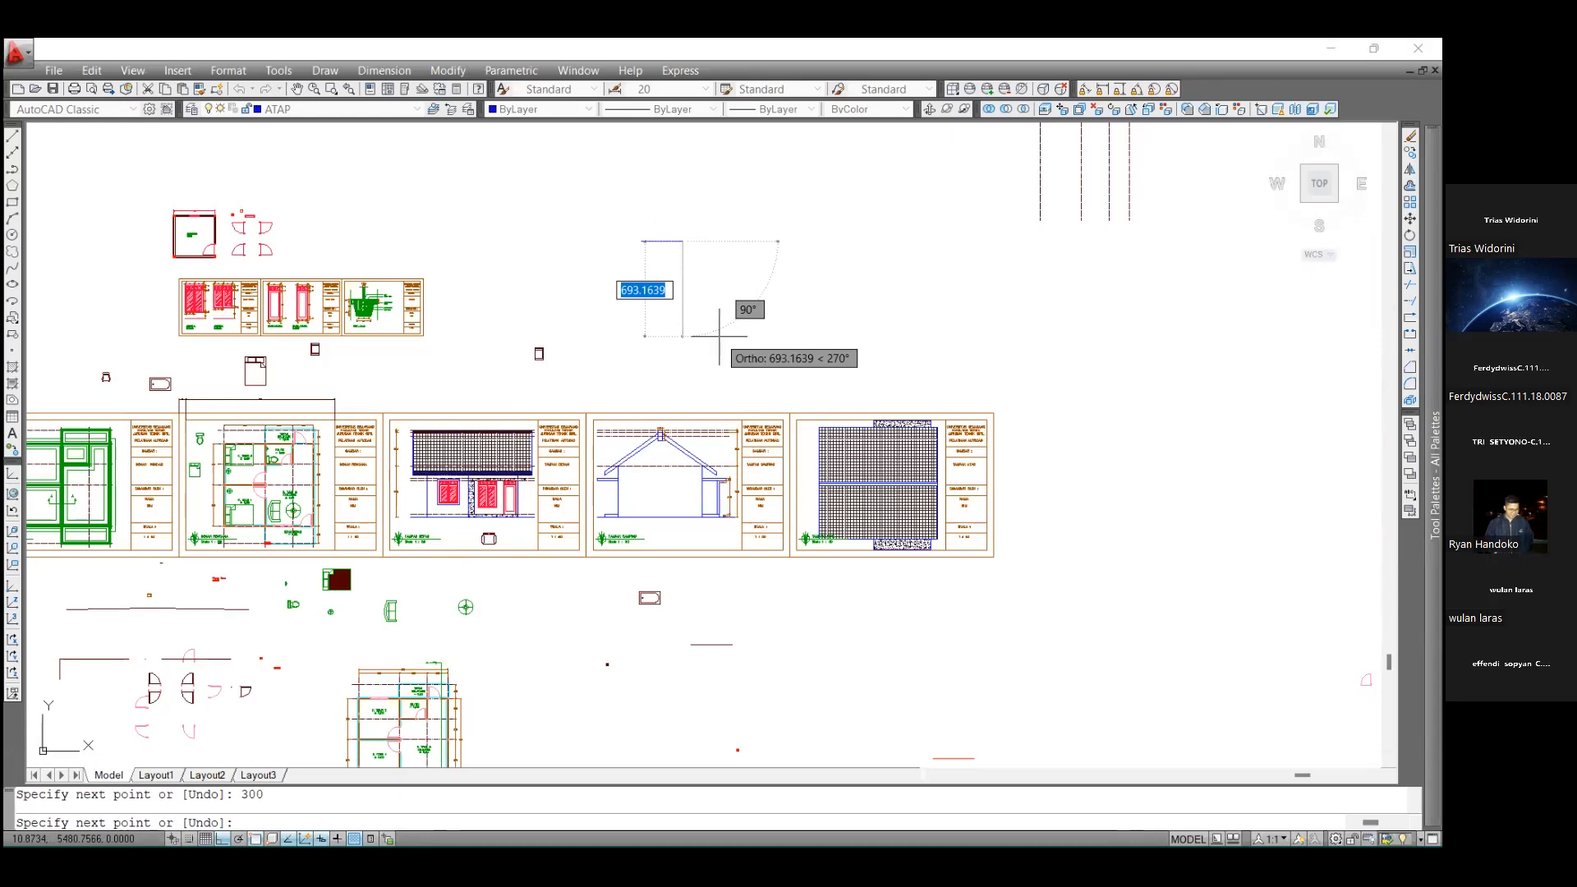
{"action": "type", "text": "400"}
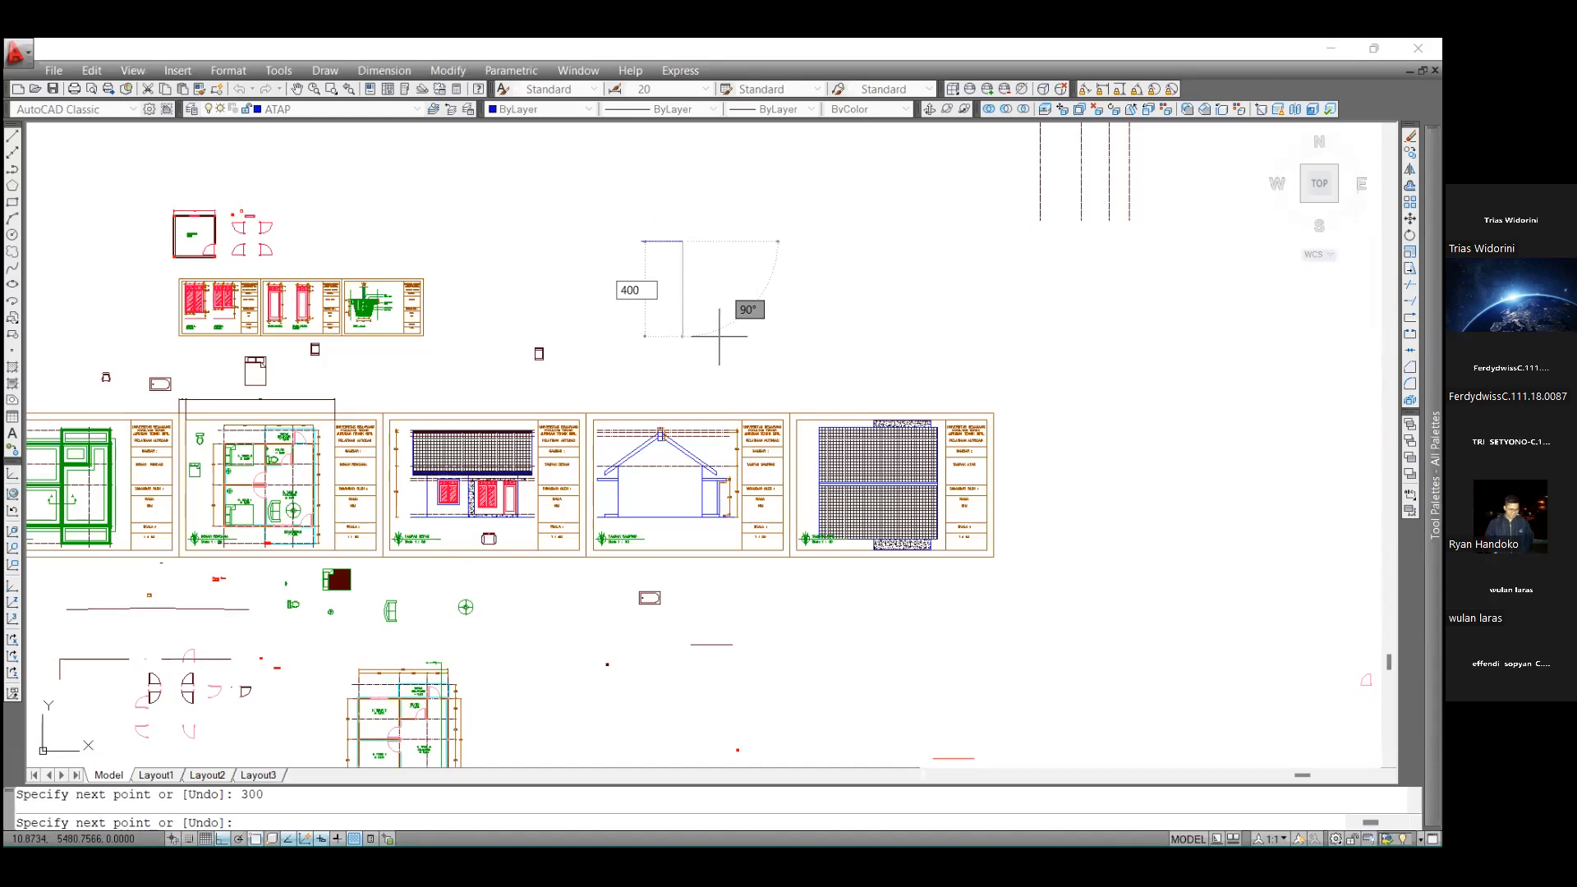
{"action": "key", "text": "Return"}
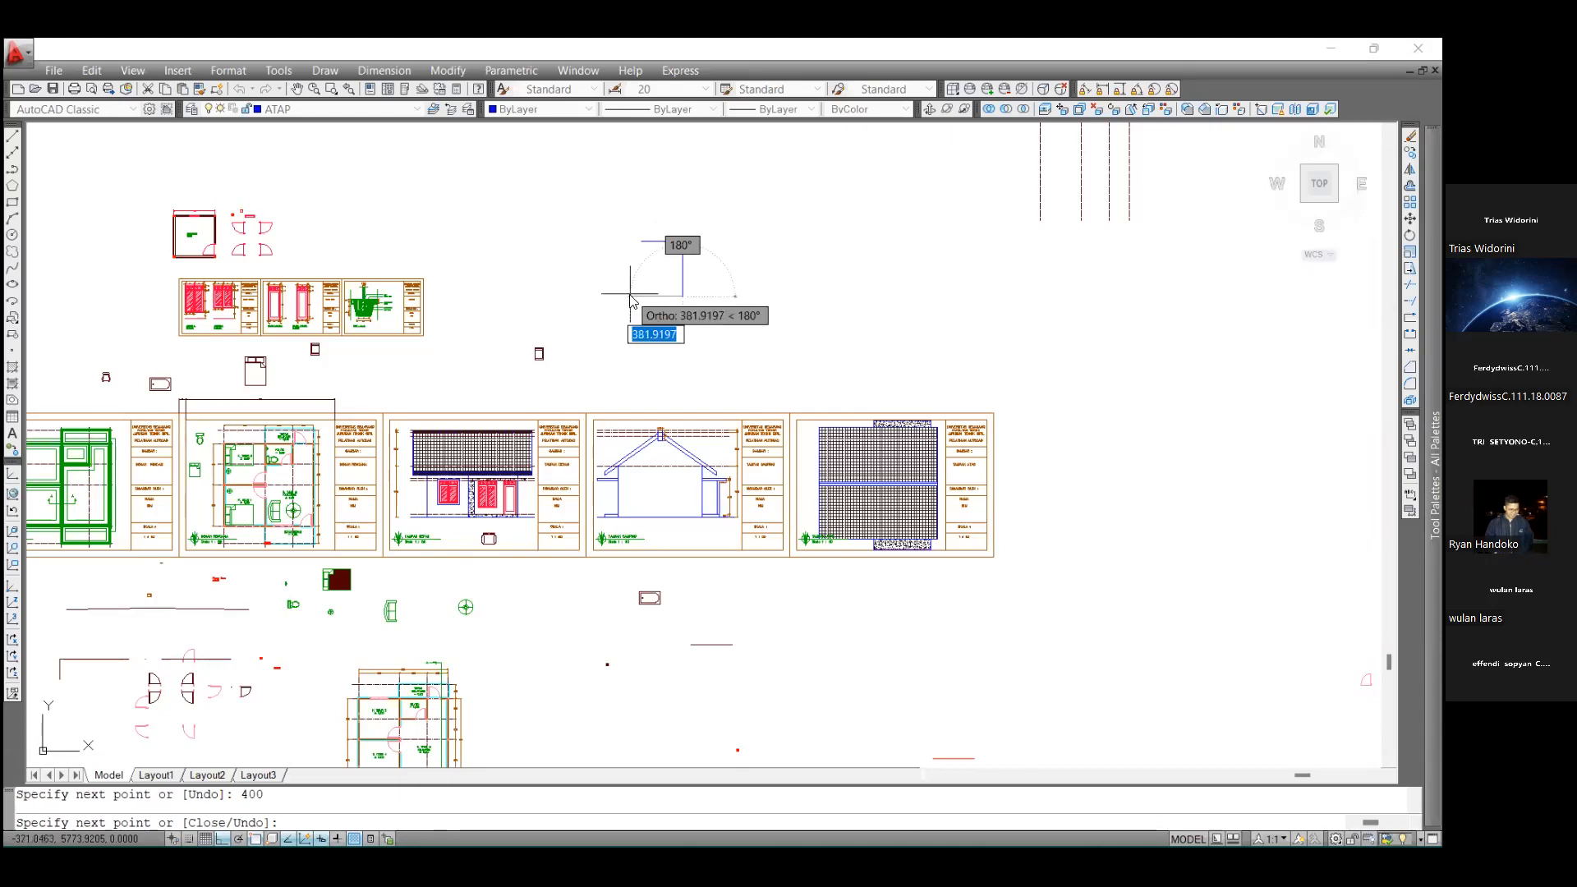
{"action": "type", "text": "300"}
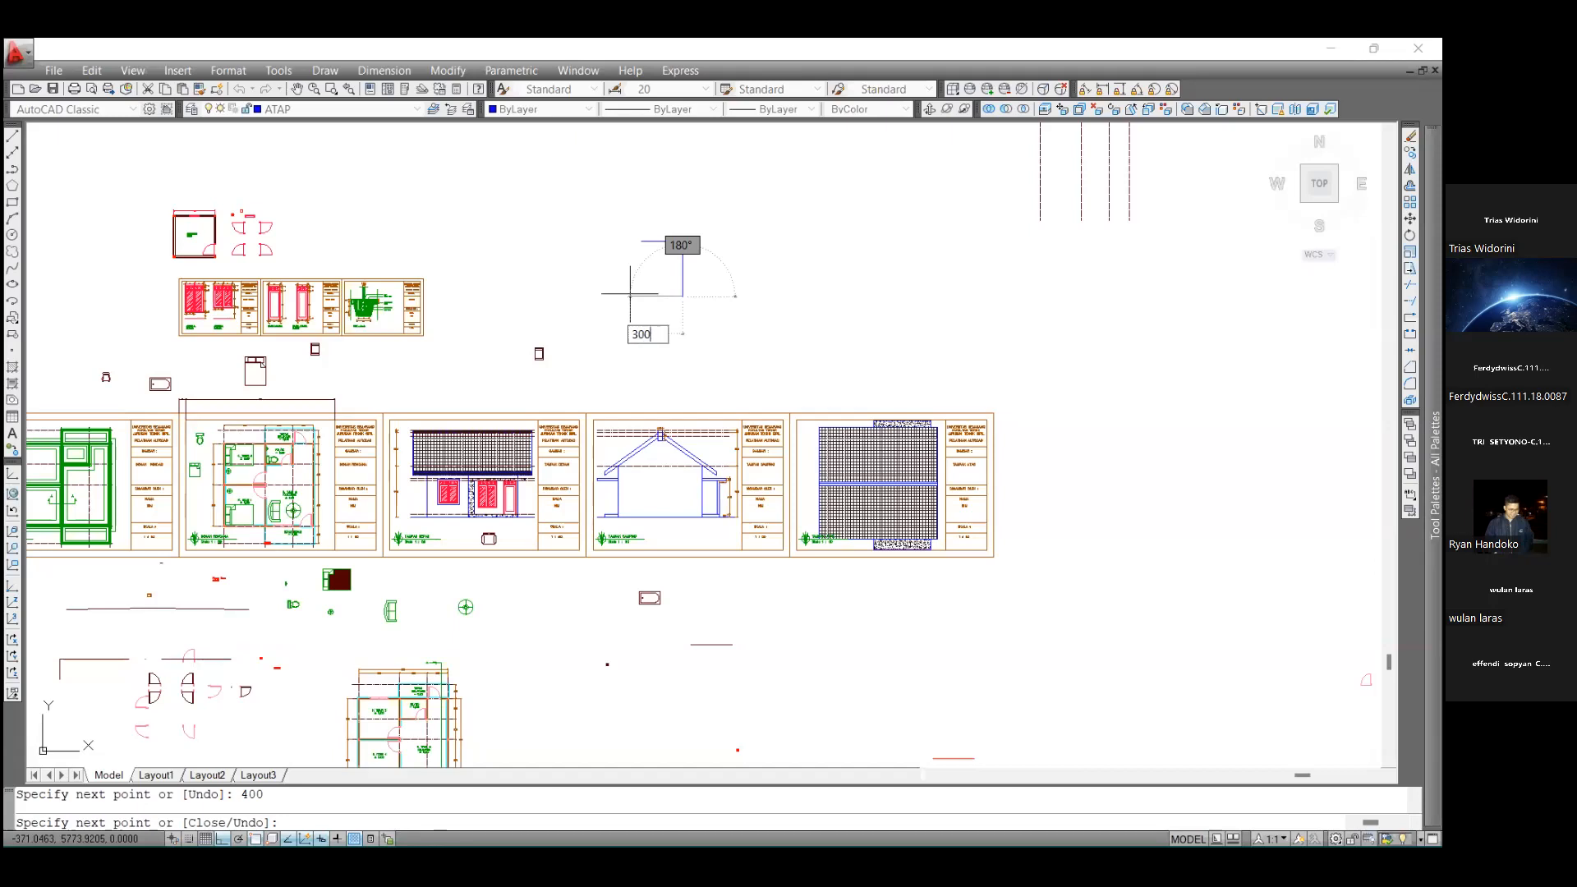
{"action": "key", "text": "Return"}
{"action": "left_click", "coordinate": [641, 241]}
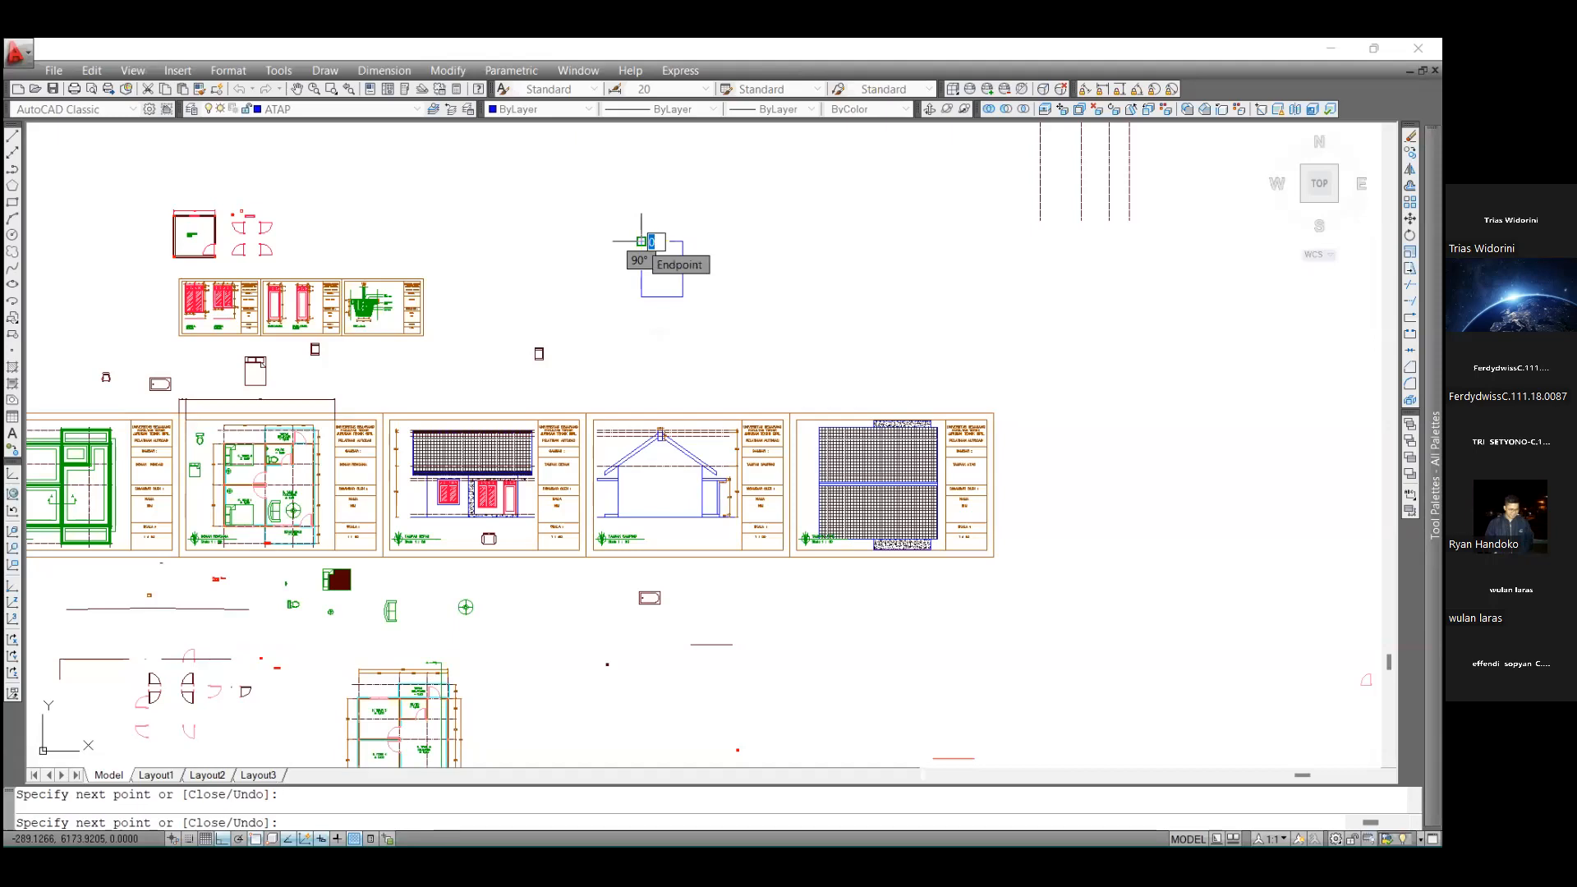
{"action": "key", "text": "Return"}
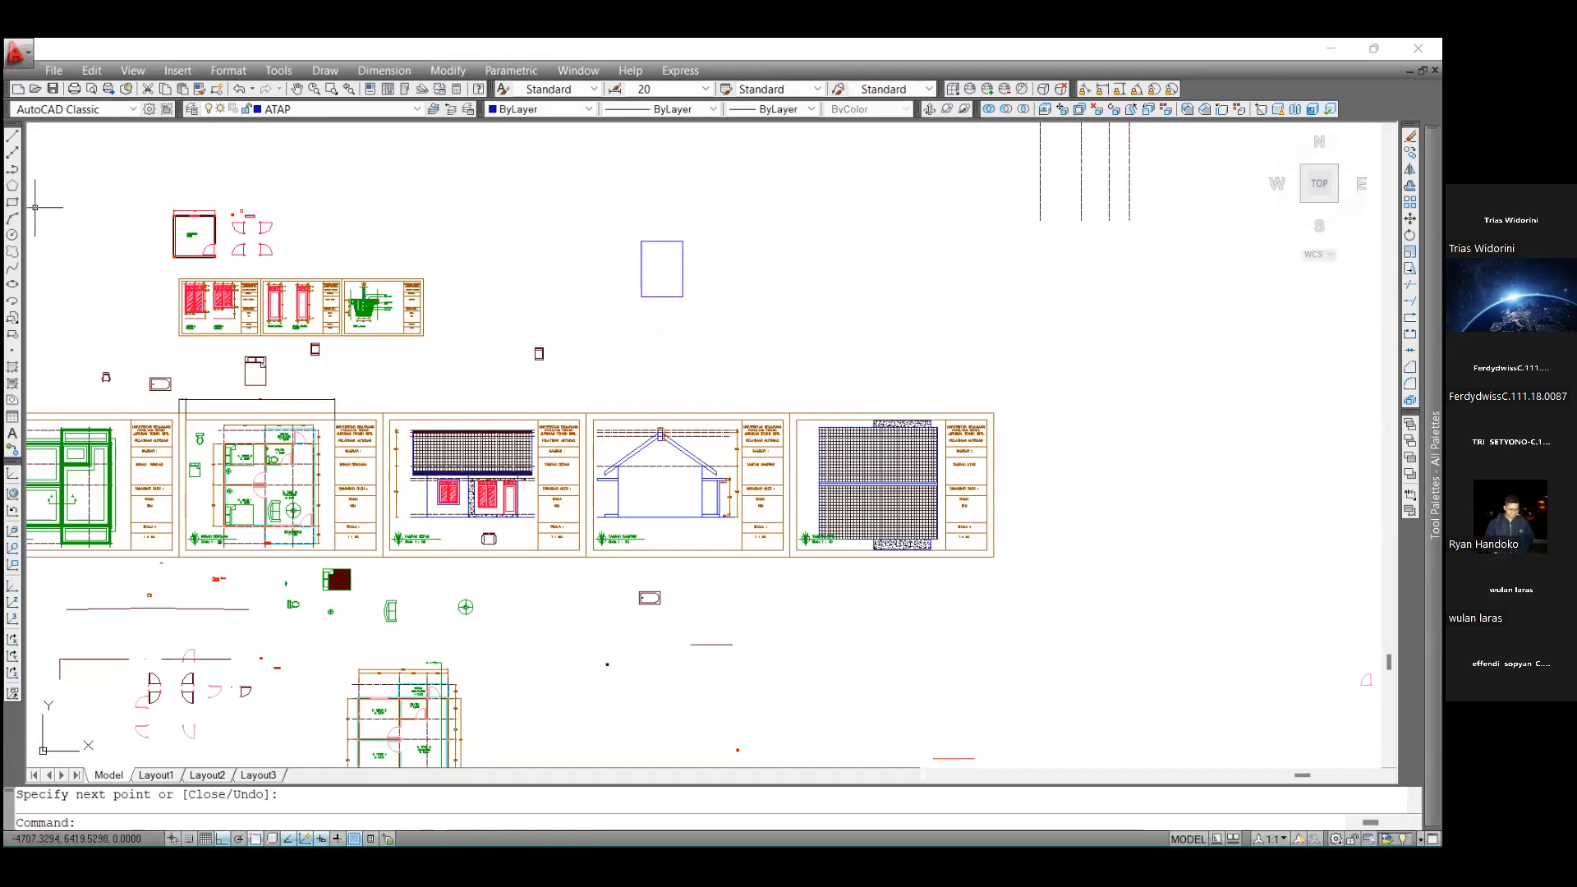
{"action": "left_click", "coordinate": [12, 141]}
{"action": "key", "text": "Escape"}
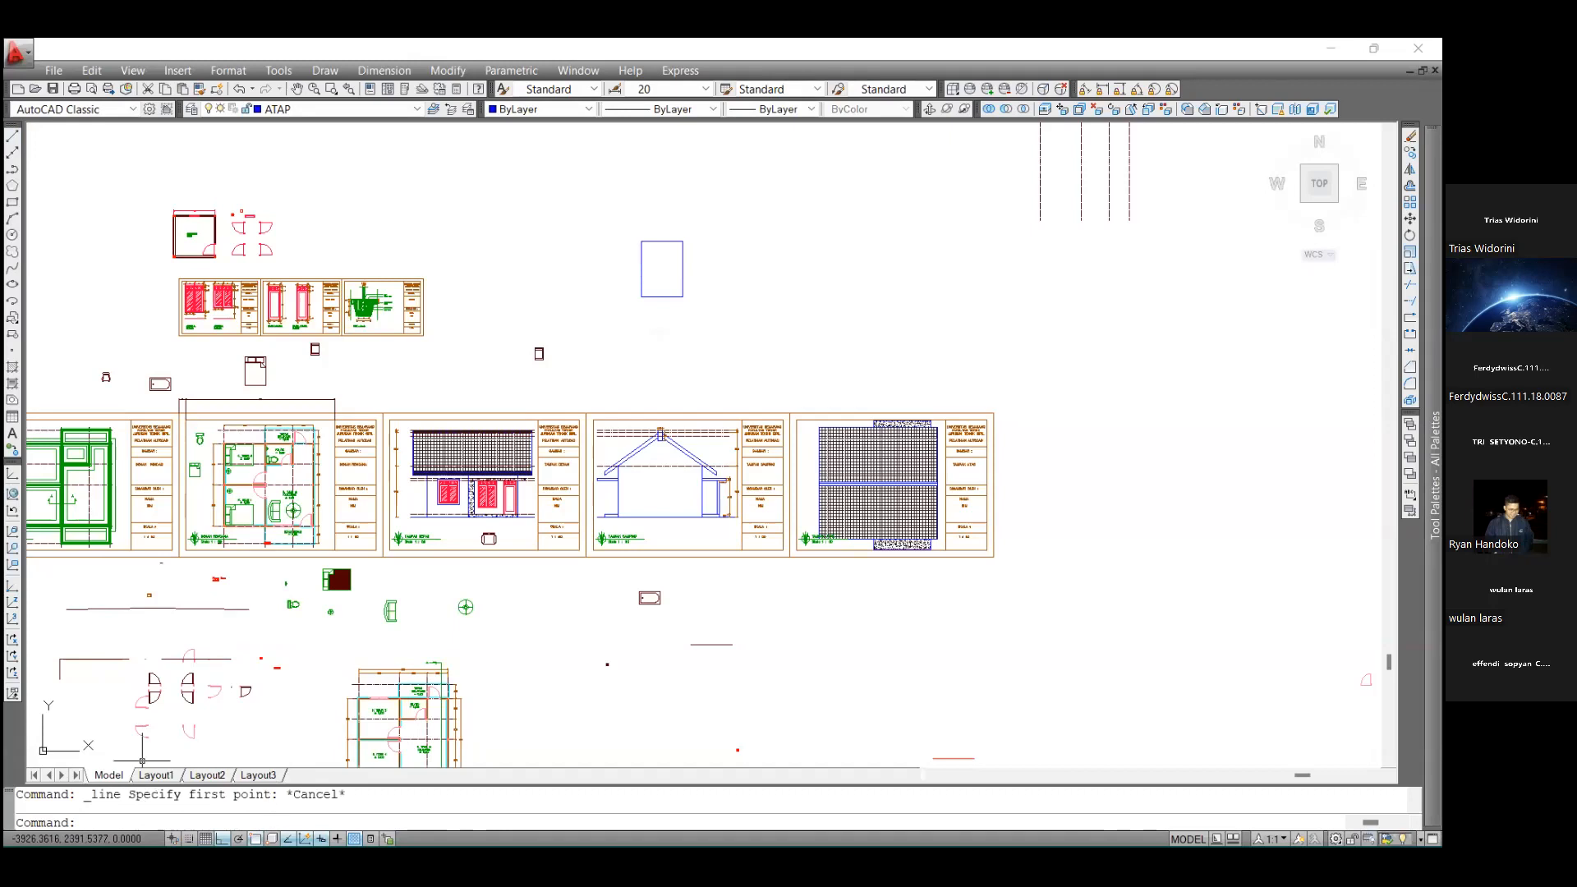
{"action": "left_click", "coordinate": [12, 138]}
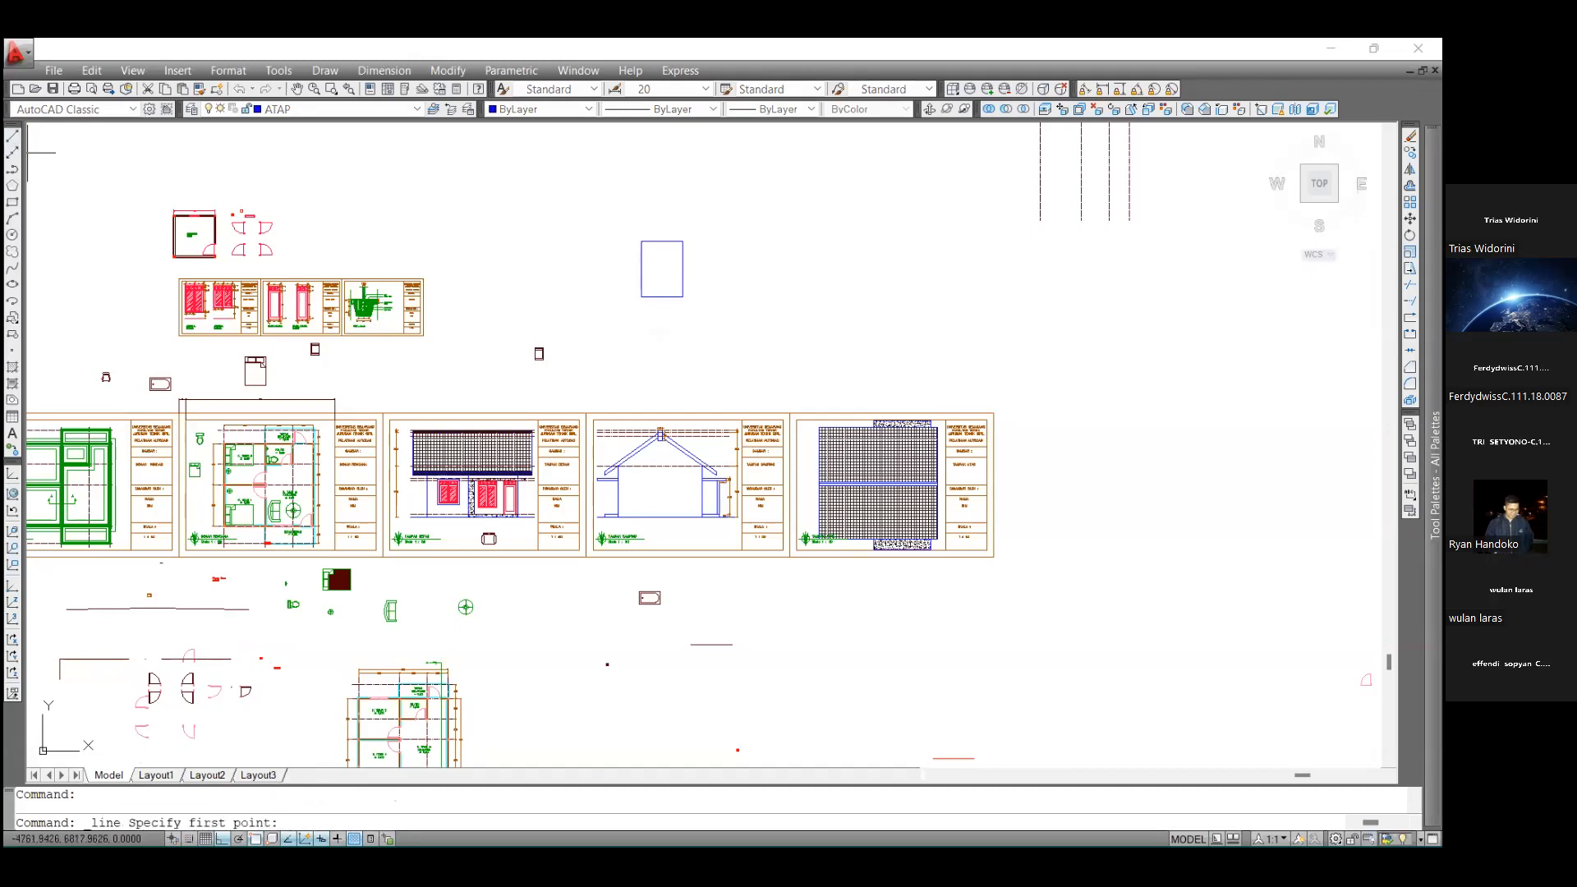
{"action": "scroll", "coordinate": [665, 314], "scroll_direction": "up", "scroll_amount": 3}
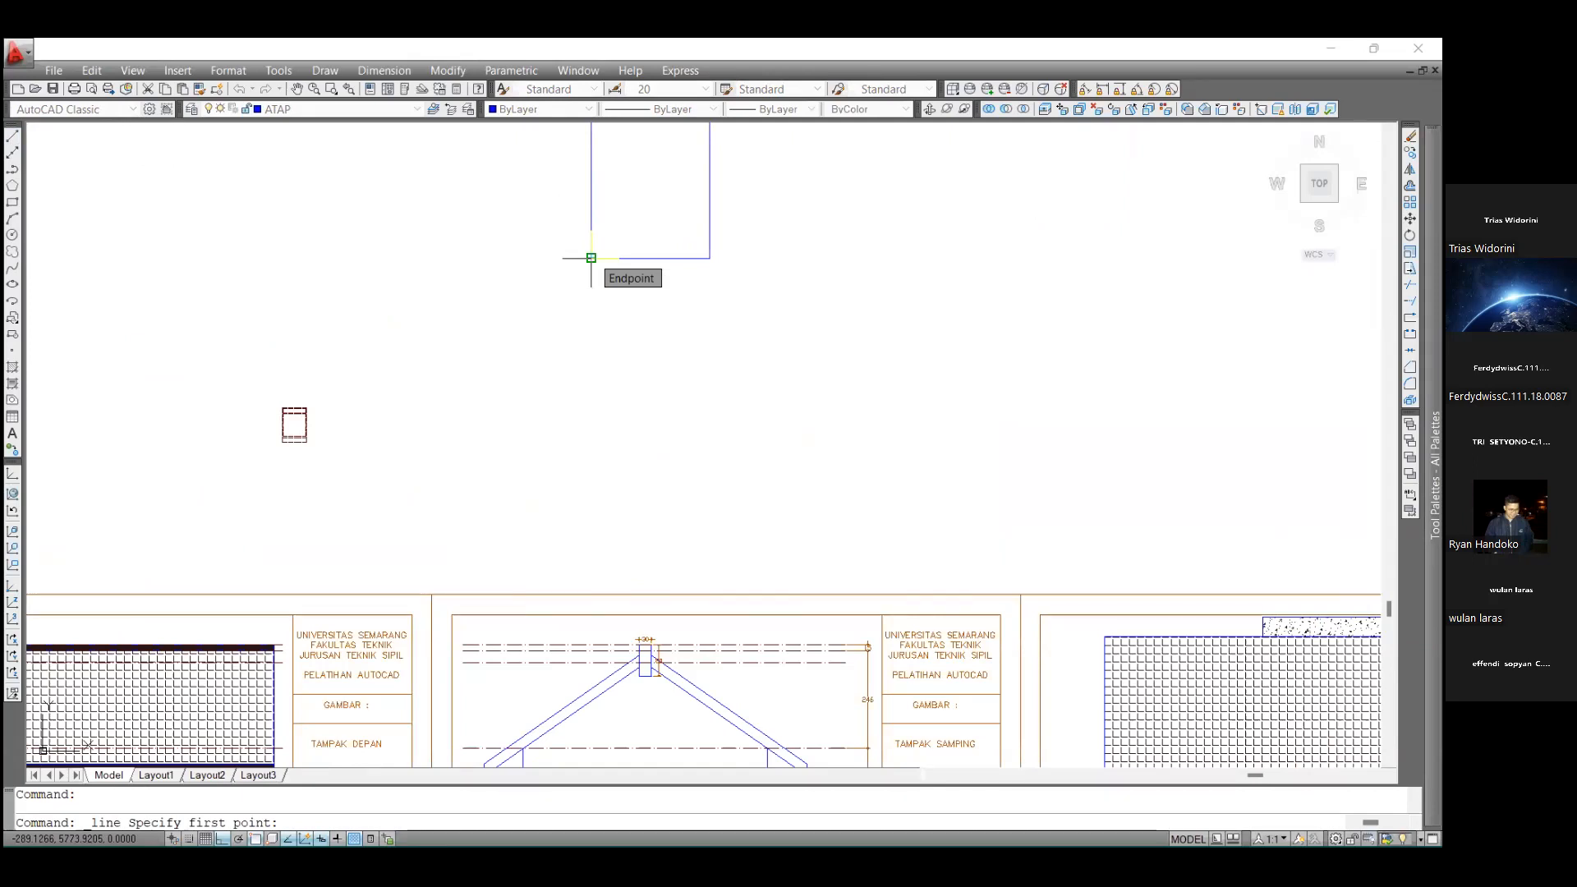
{"action": "scroll", "coordinate": [591, 257], "scroll_direction": "up", "scroll_amount": 2}
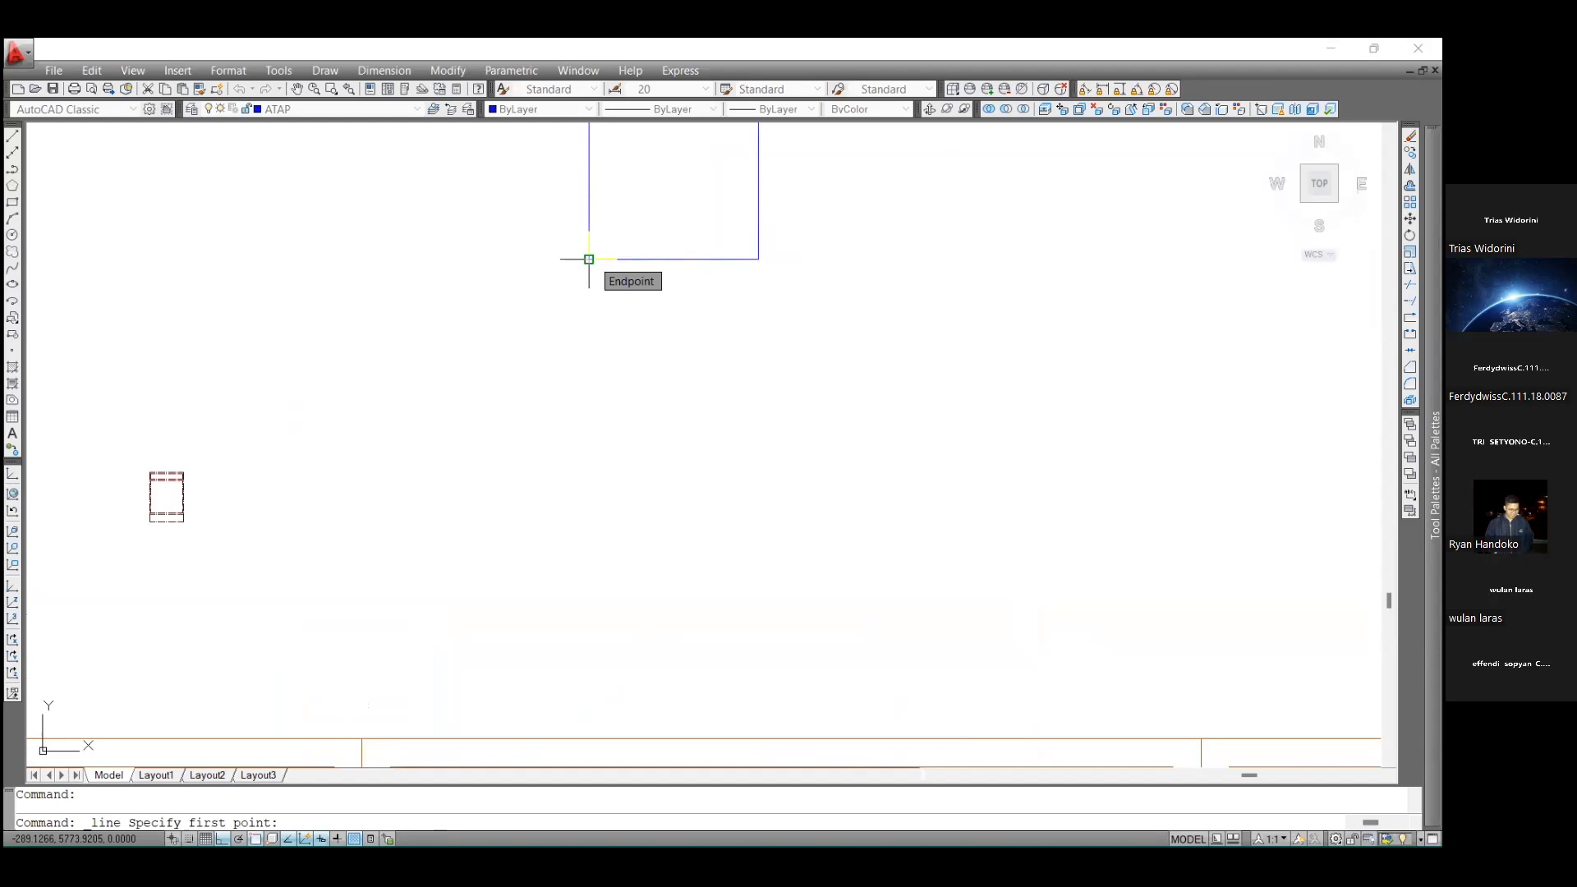
{"action": "key", "text": "Escape"}
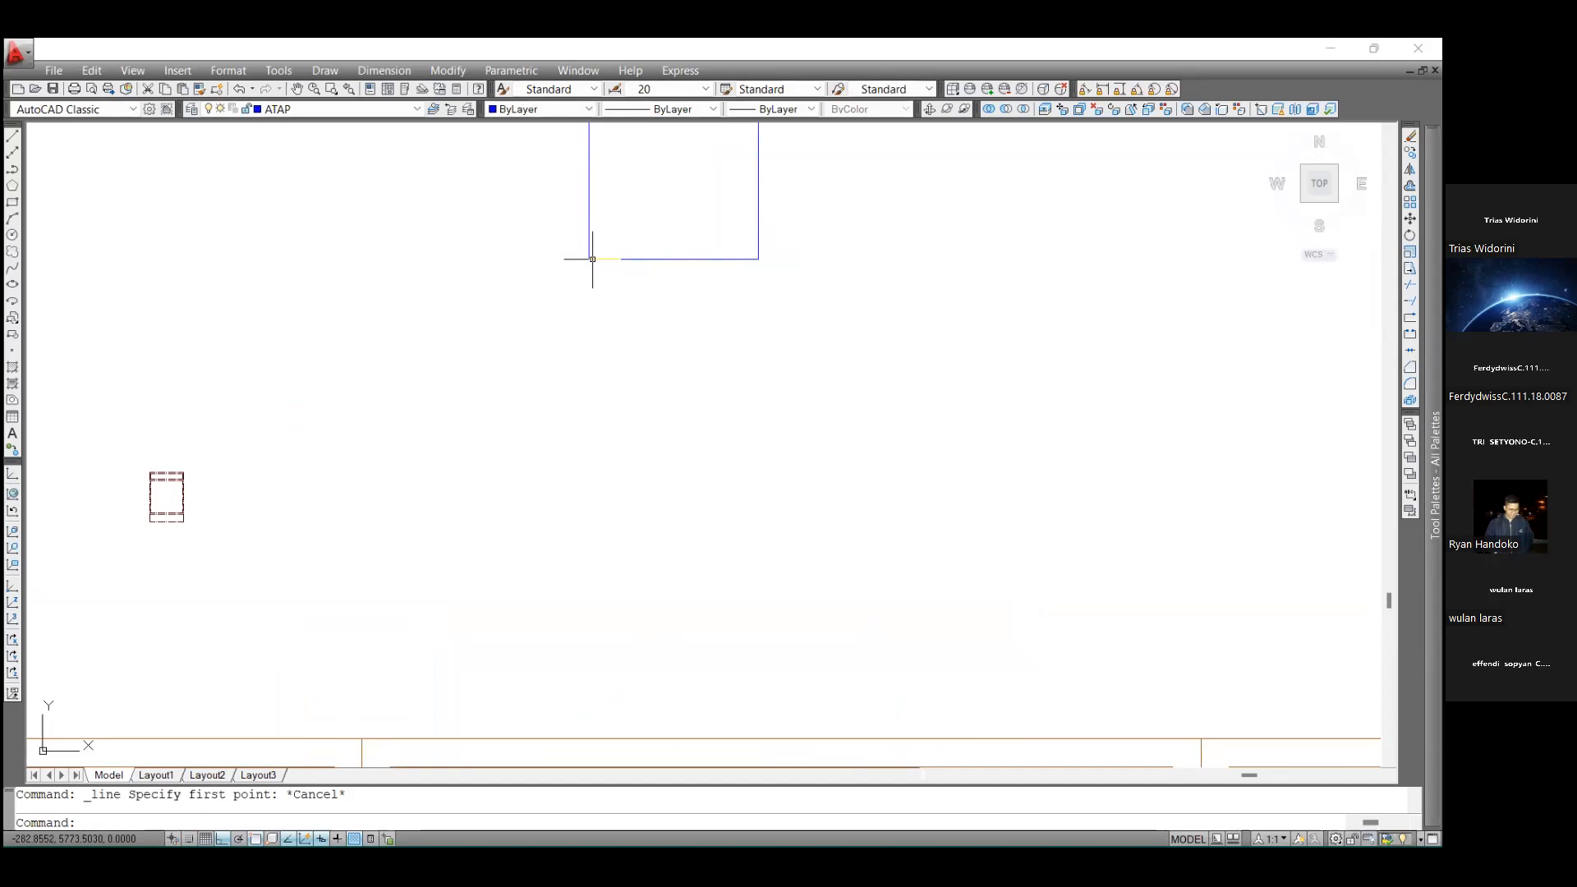
{"action": "scroll", "coordinate": [669, 422], "scroll_direction": "down", "scroll_amount": 4}
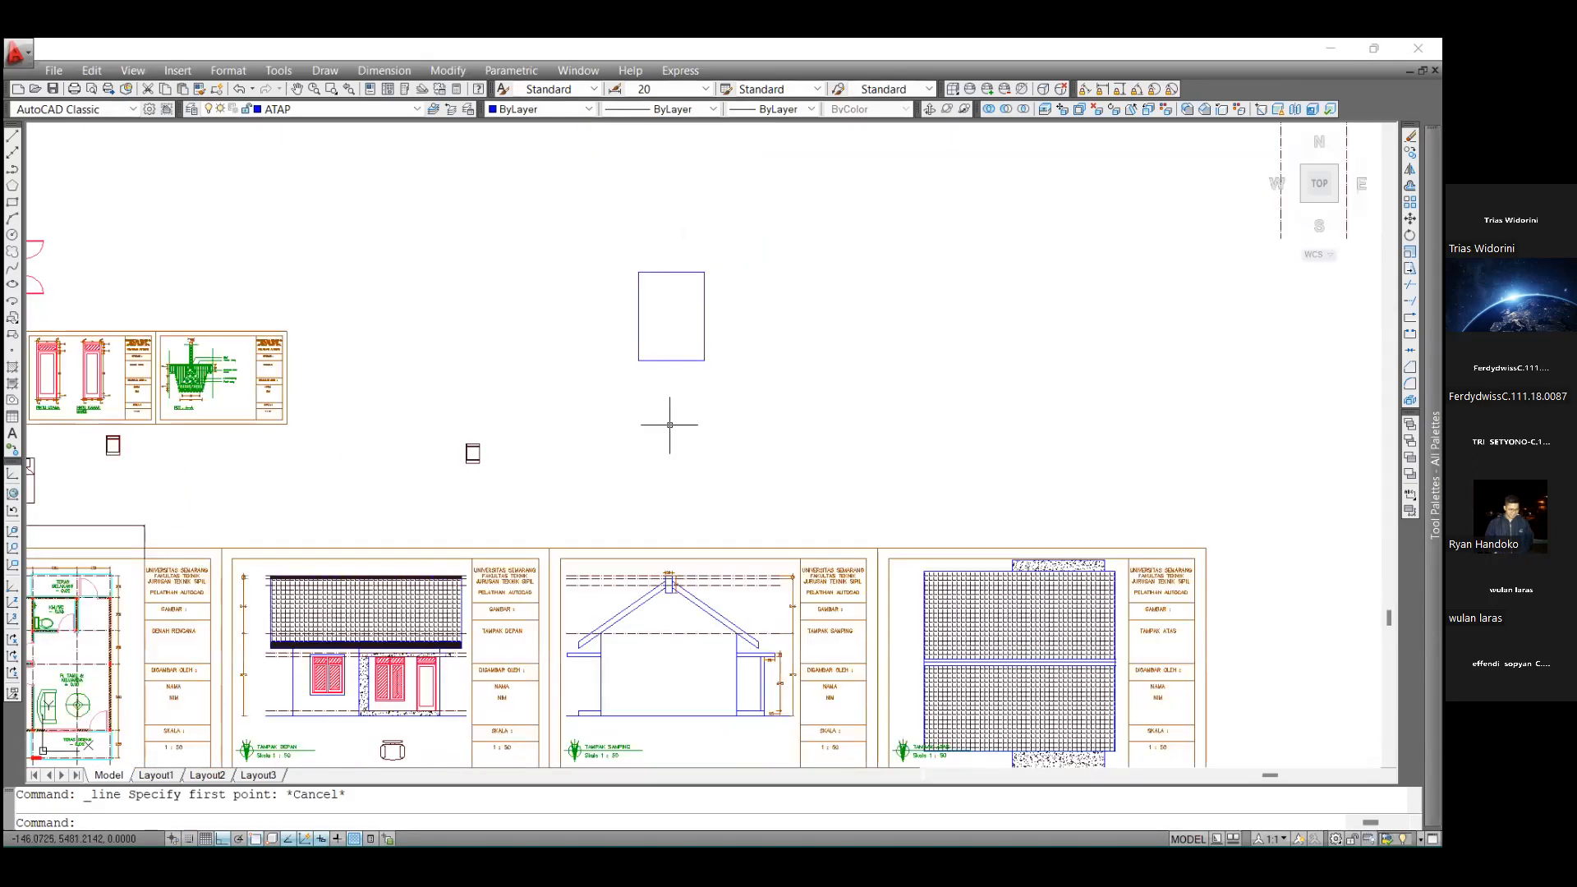
{"action": "scroll", "coordinate": [761, 248], "scroll_direction": "up", "scroll_amount": 2}
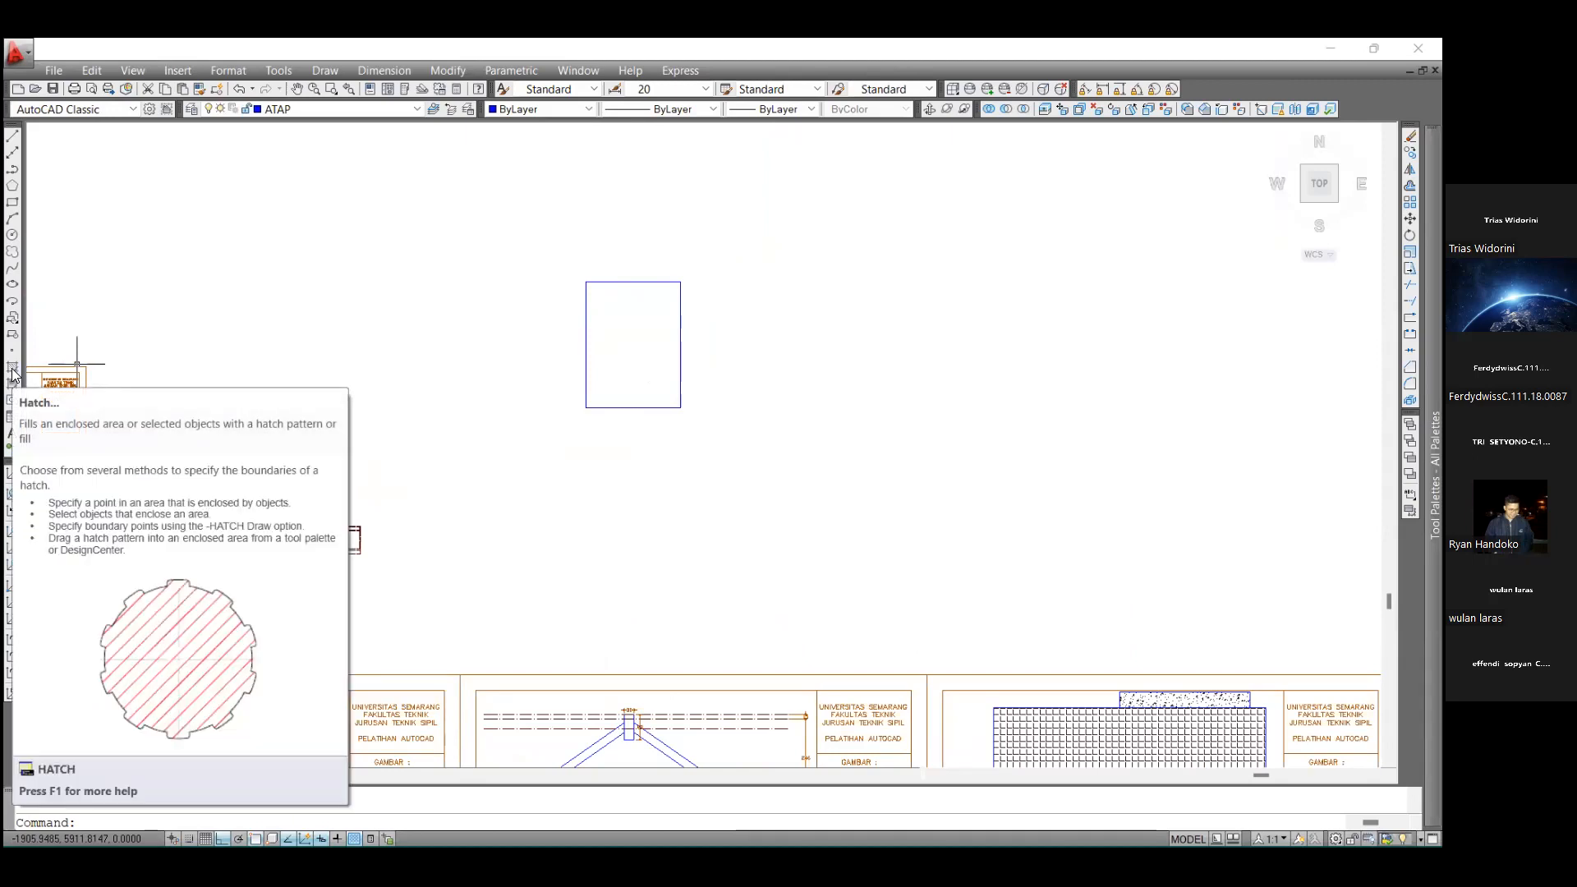
{"action": "left_click", "coordinate": [329, 72]}
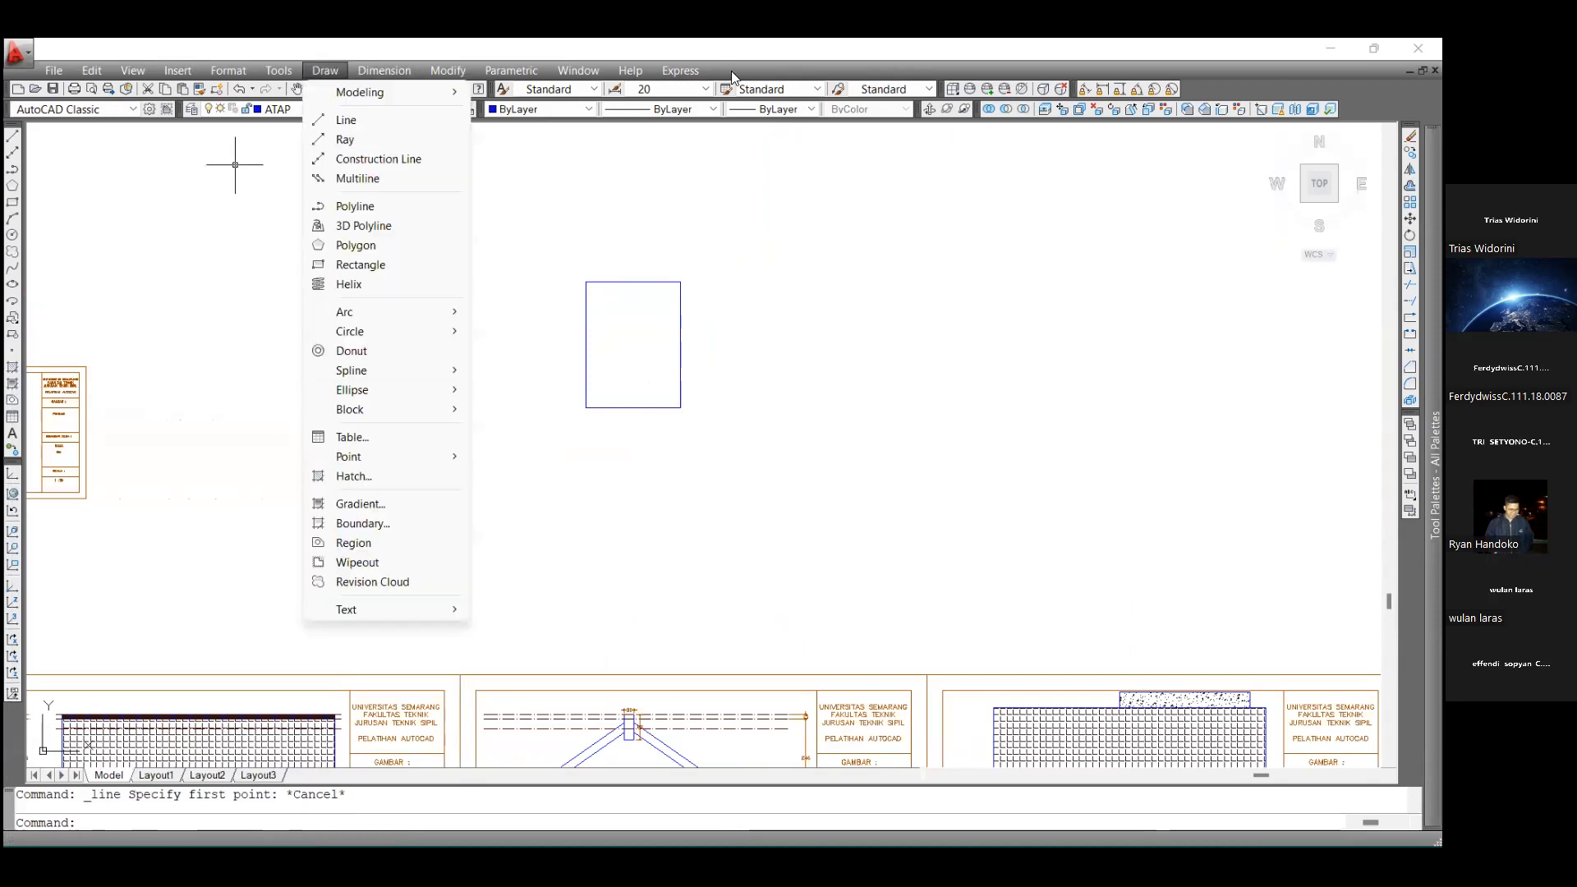
Start a hatch and choose the SOLID pattern from the other predefined patterns
{"action": "key", "text": "Escape"}
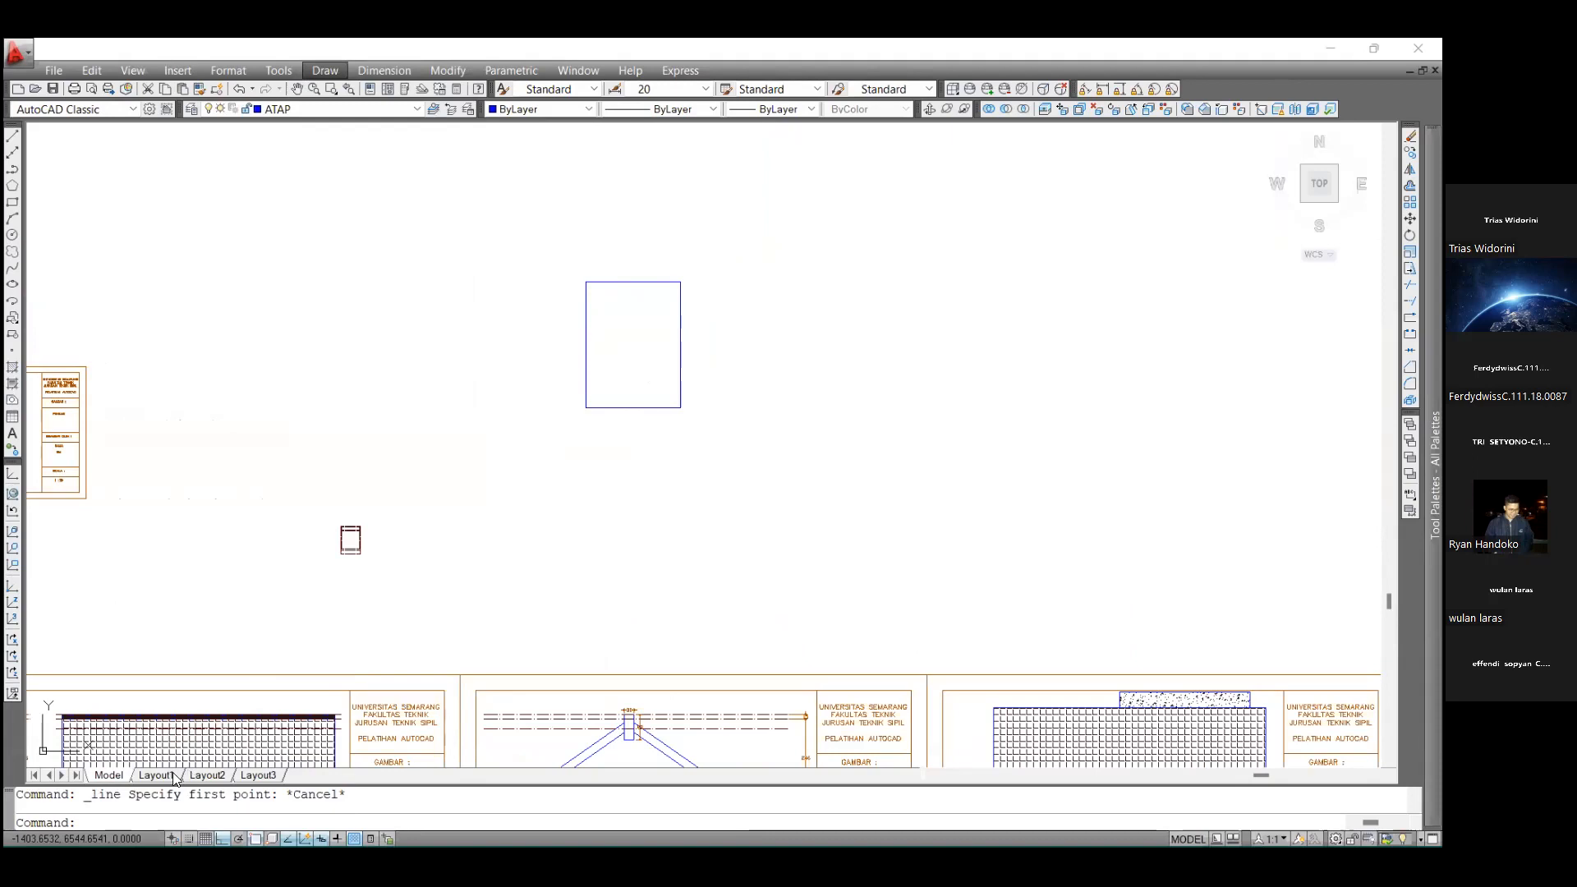
{"action": "type", "text": "h"}
{"action": "key", "text": "Return"}
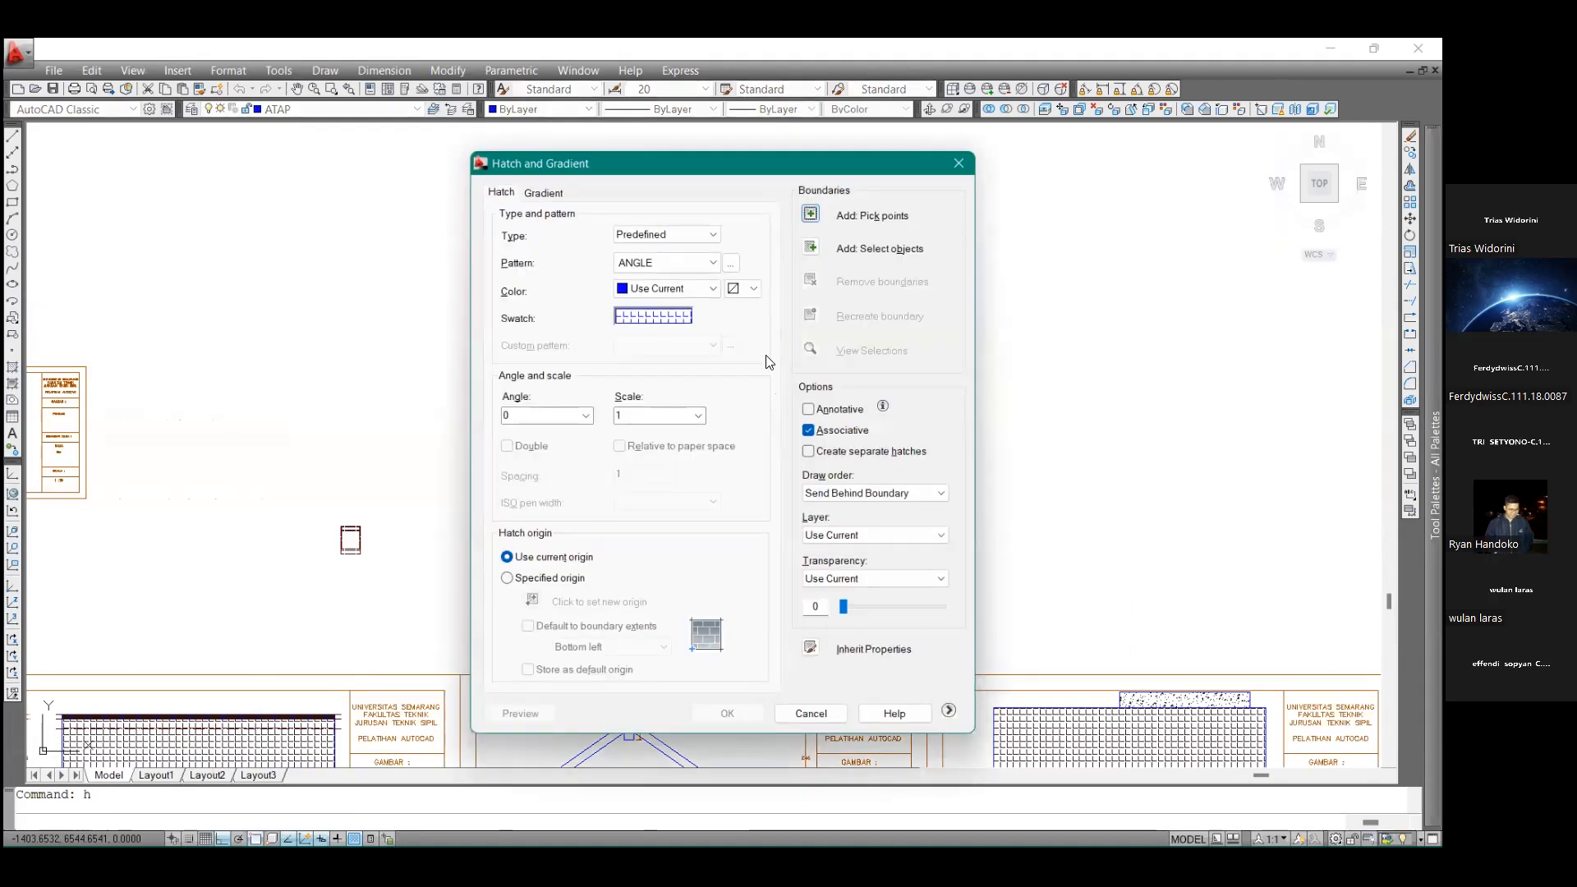
{"action": "left_click", "coordinate": [730, 264]}
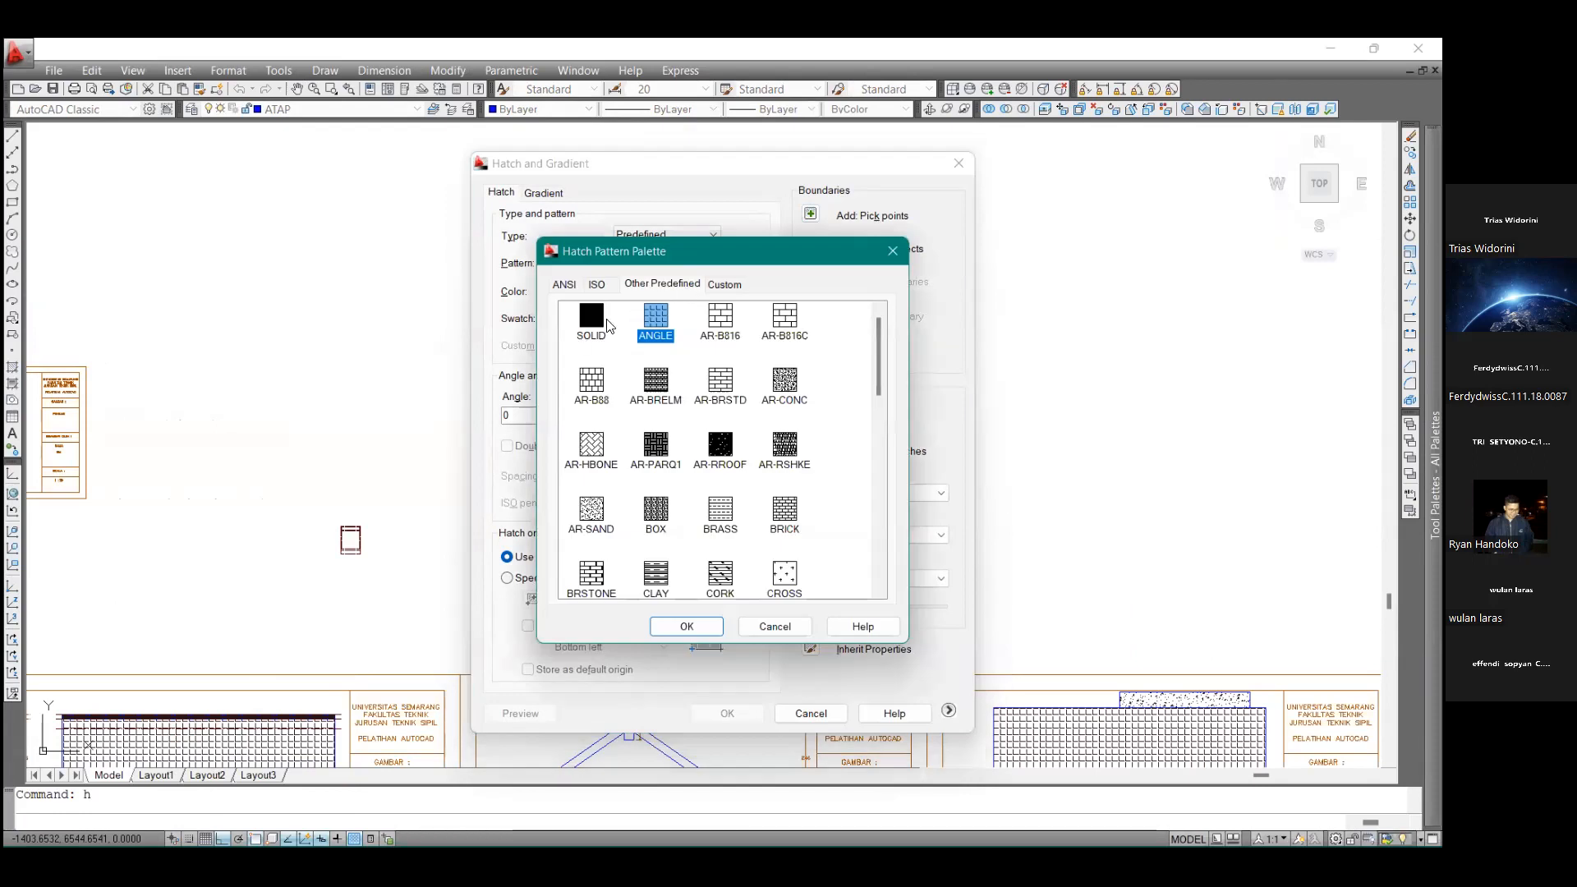
{"action": "left_click", "coordinate": [891, 253]}
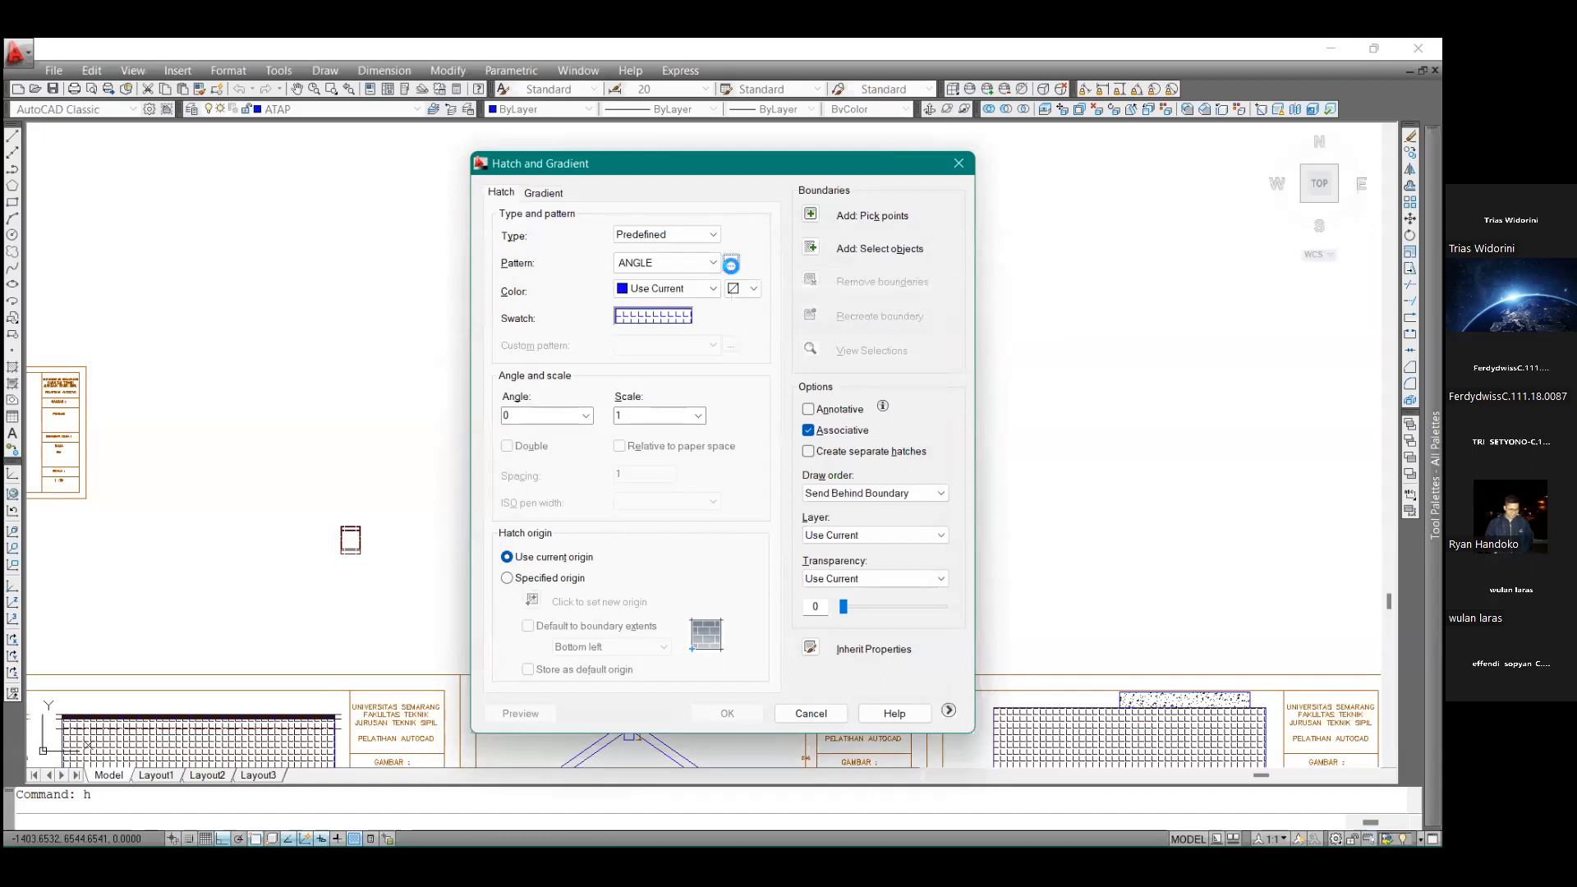
{"action": "left_click", "coordinate": [730, 265]}
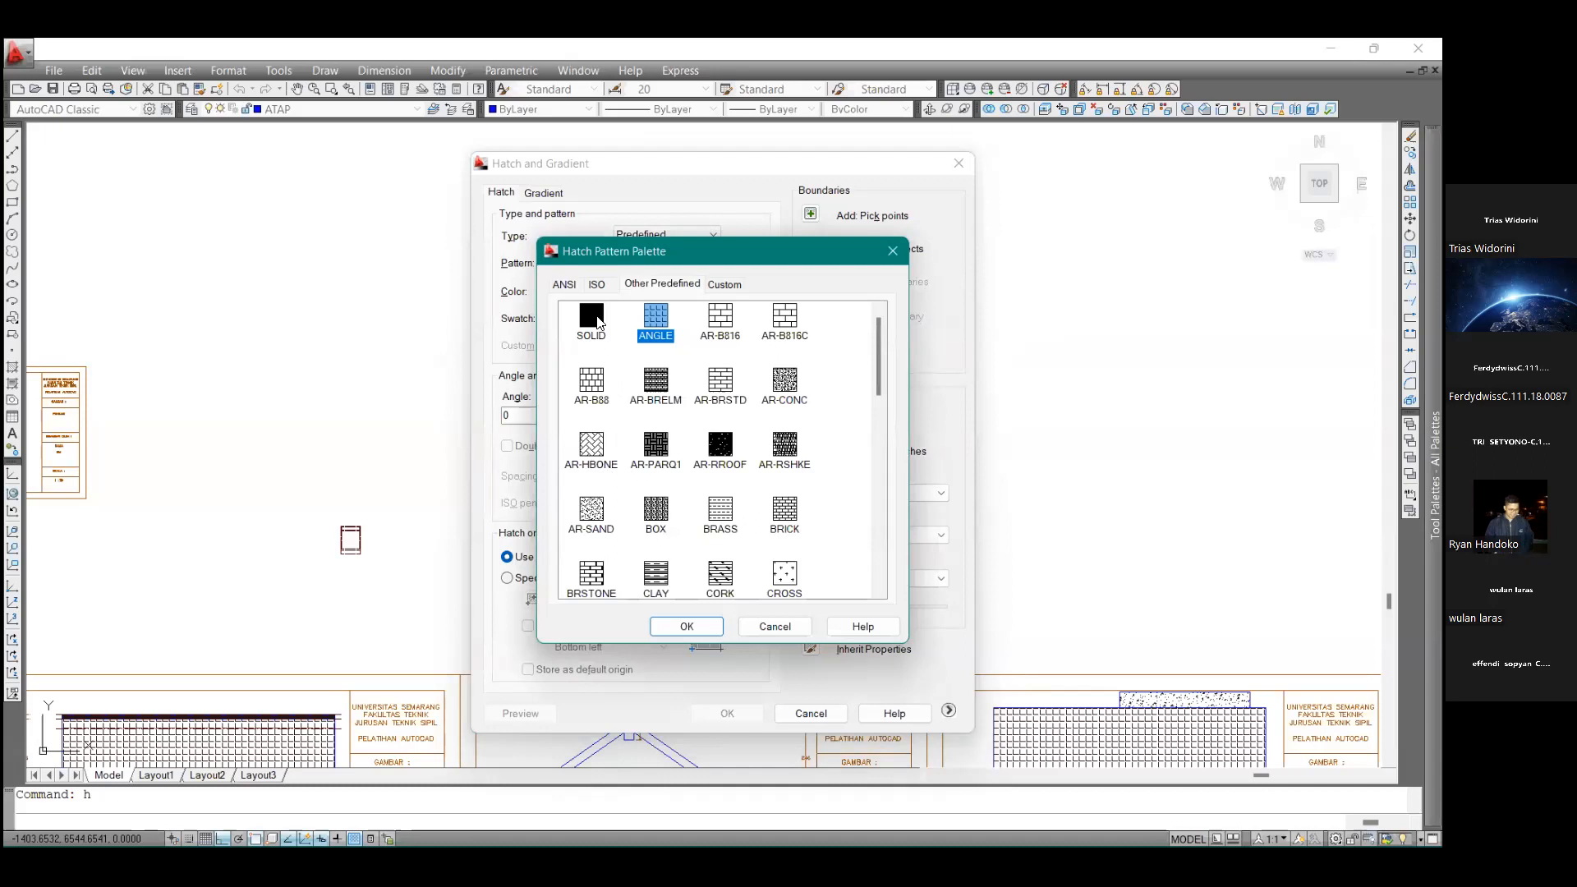
{"action": "left_click", "coordinate": [598, 514]}
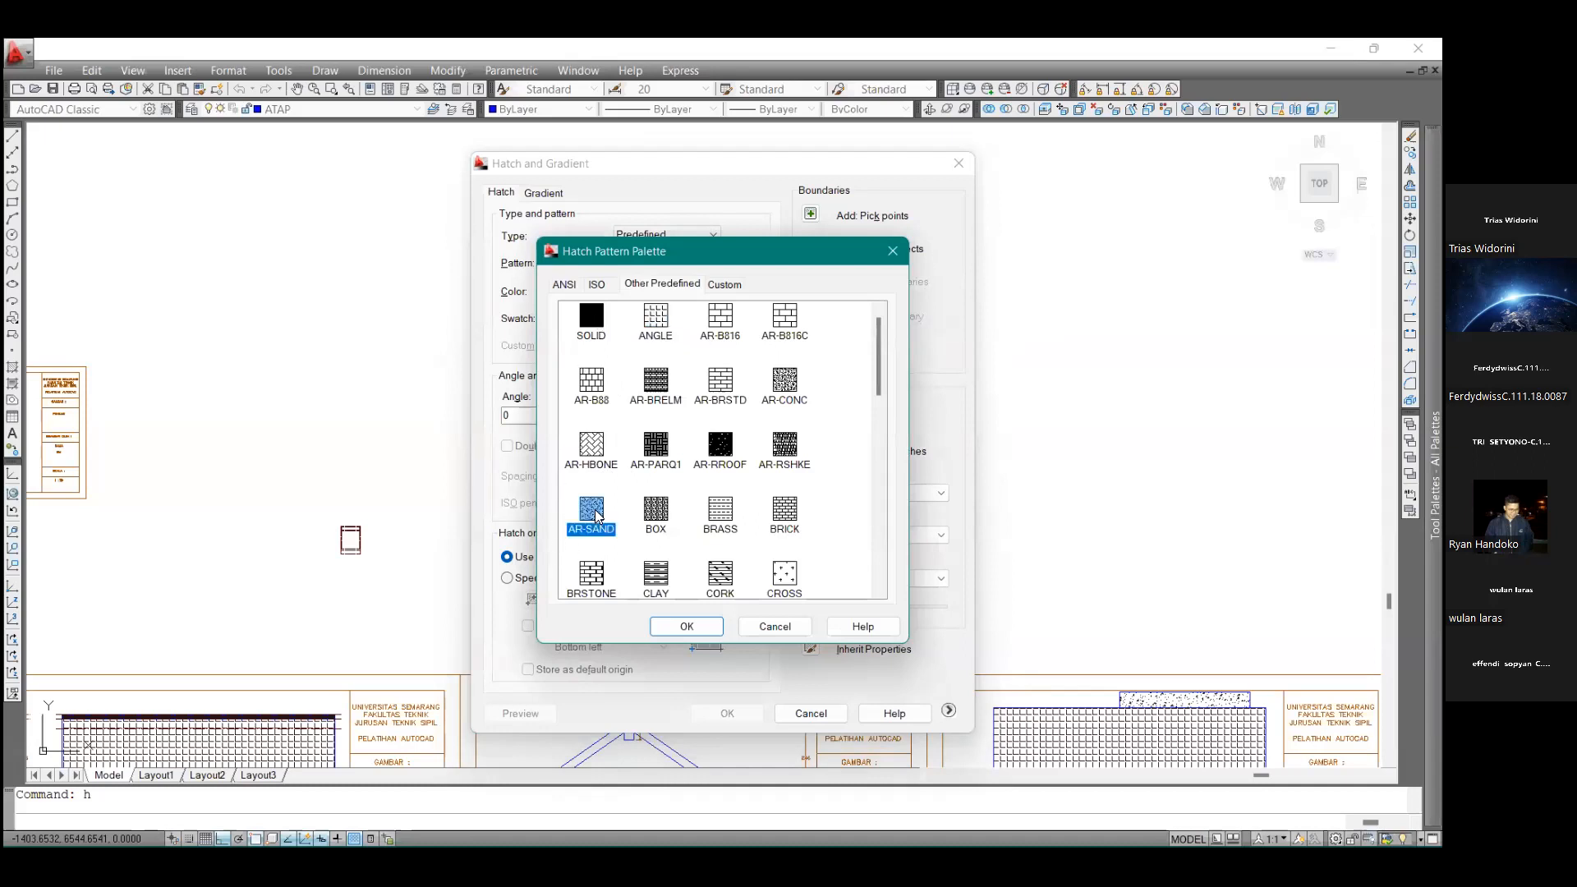
{"action": "left_click", "coordinate": [719, 513]}
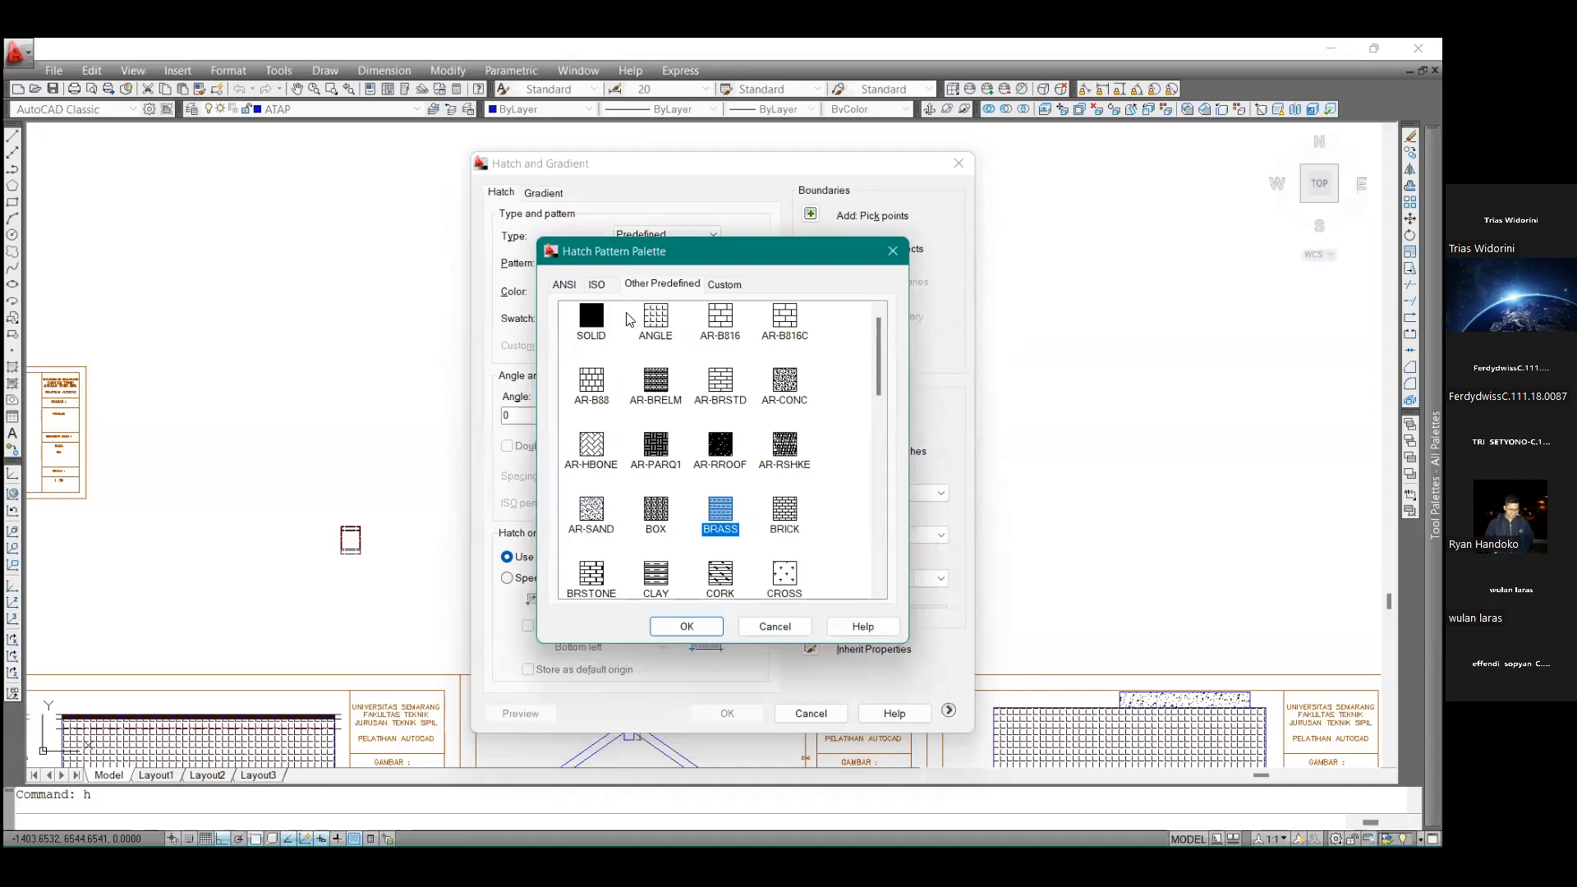
{"action": "left_click", "coordinate": [591, 319]}
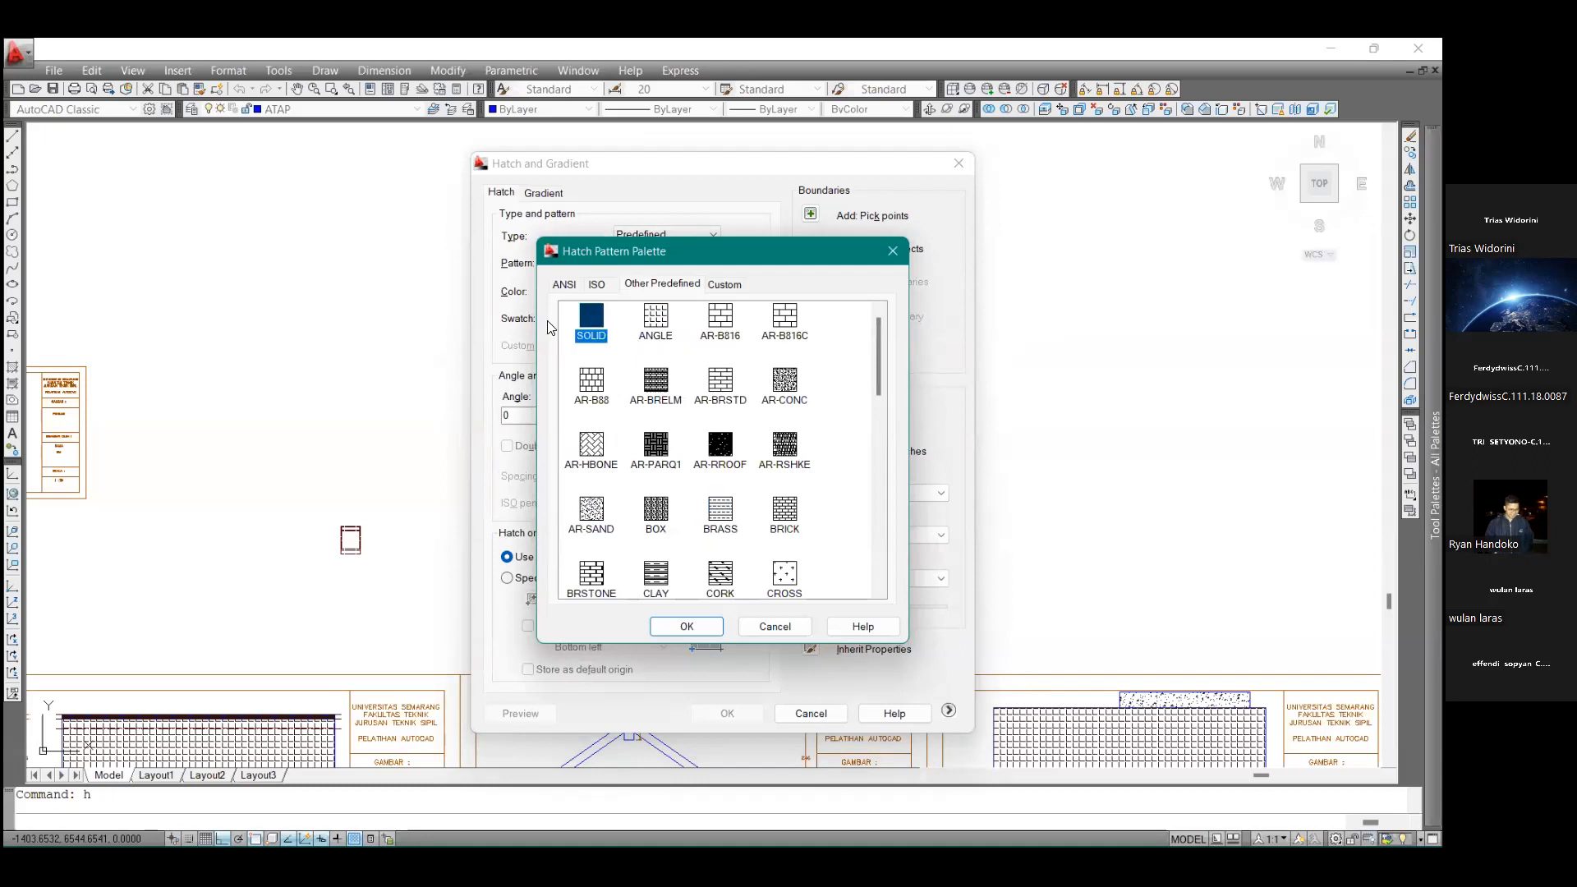
{"action": "left_click", "coordinate": [711, 630]}
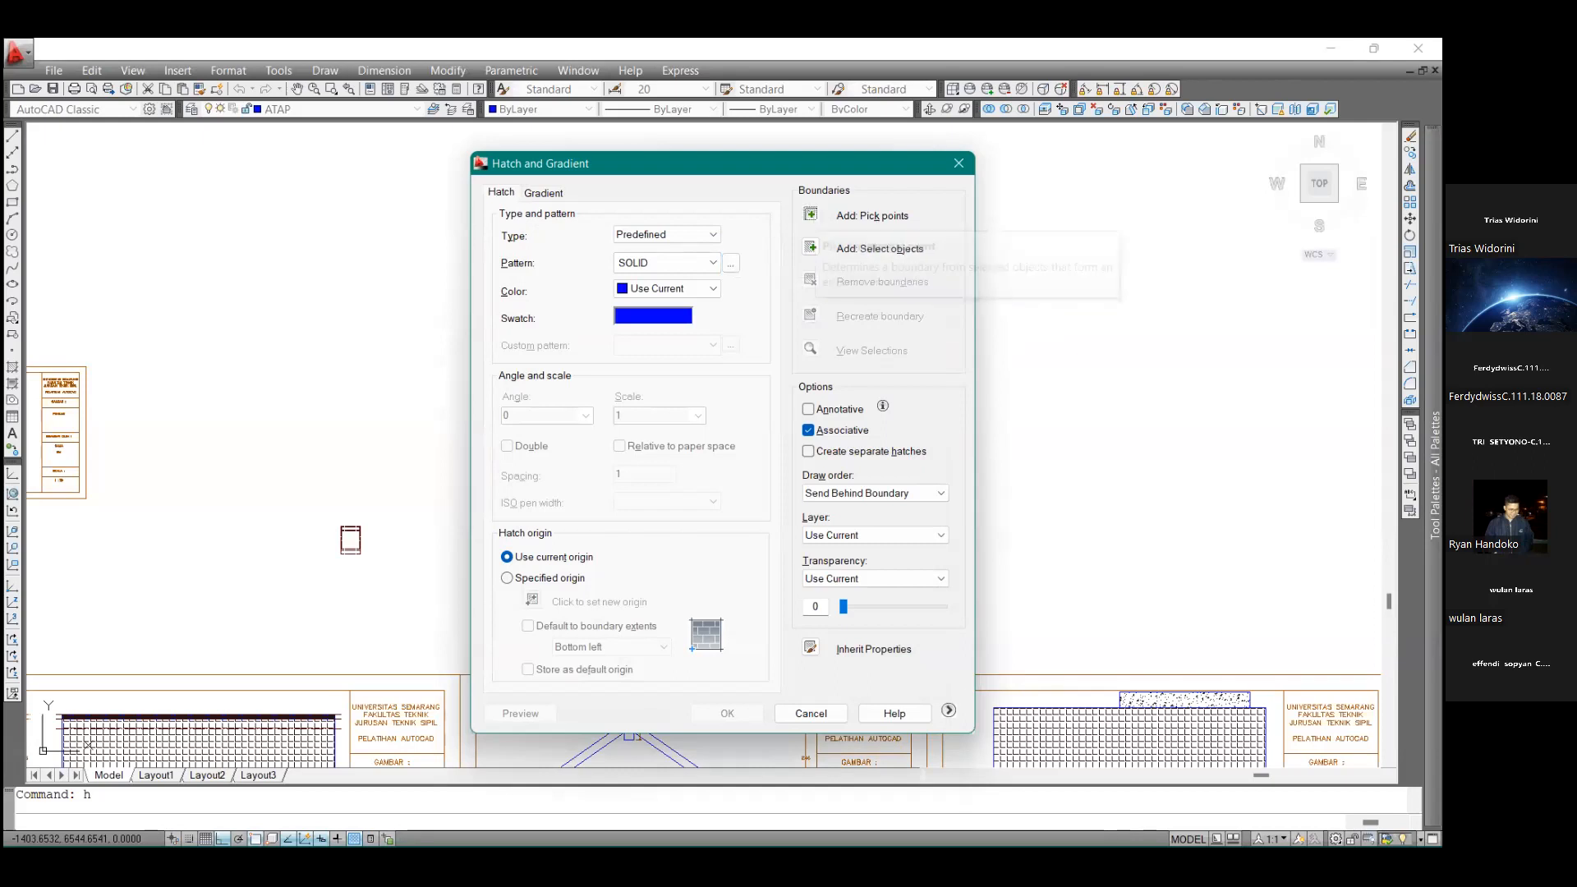
Fill the inside of the 300 by 400 rectangle with the solid hatch on the current layer
{"action": "left_click", "coordinate": [870, 215]}
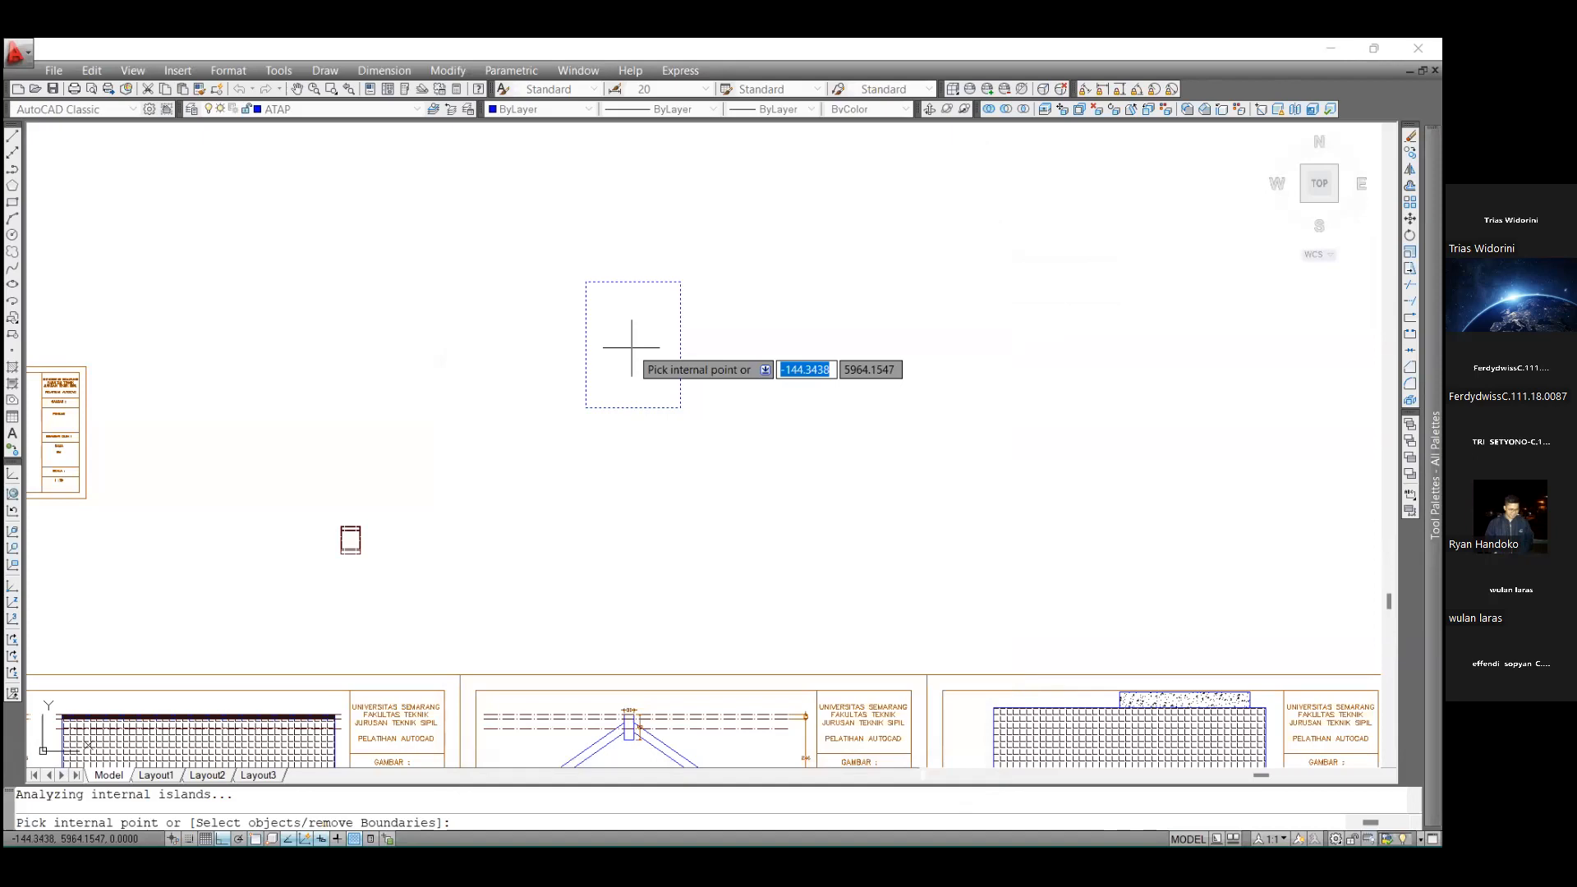
{"action": "key", "text": "Return"}
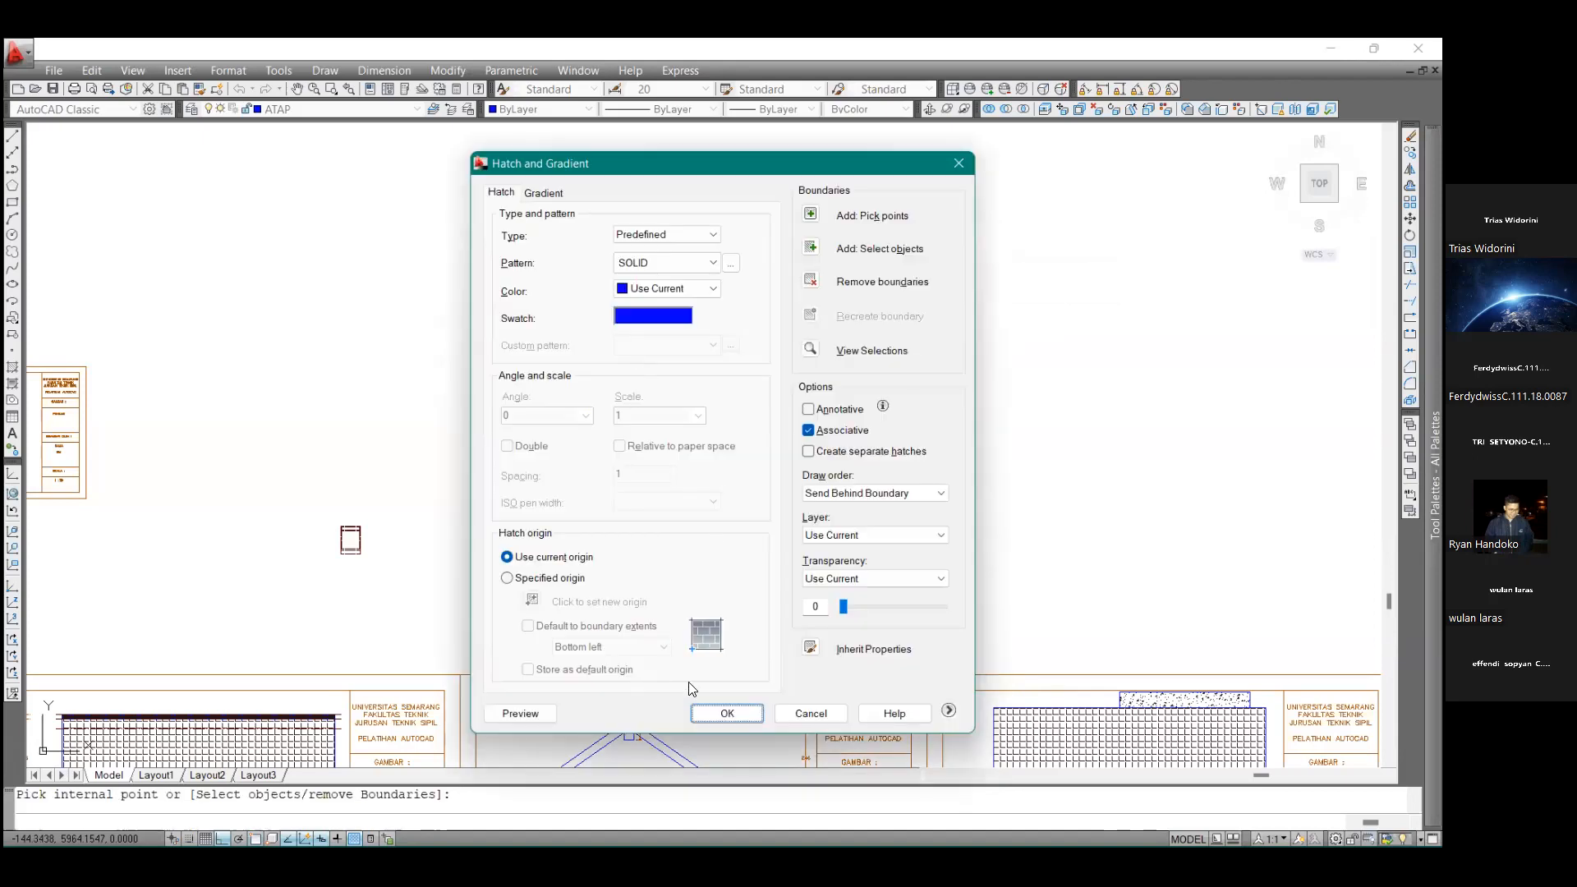
{"action": "left_click", "coordinate": [726, 714]}
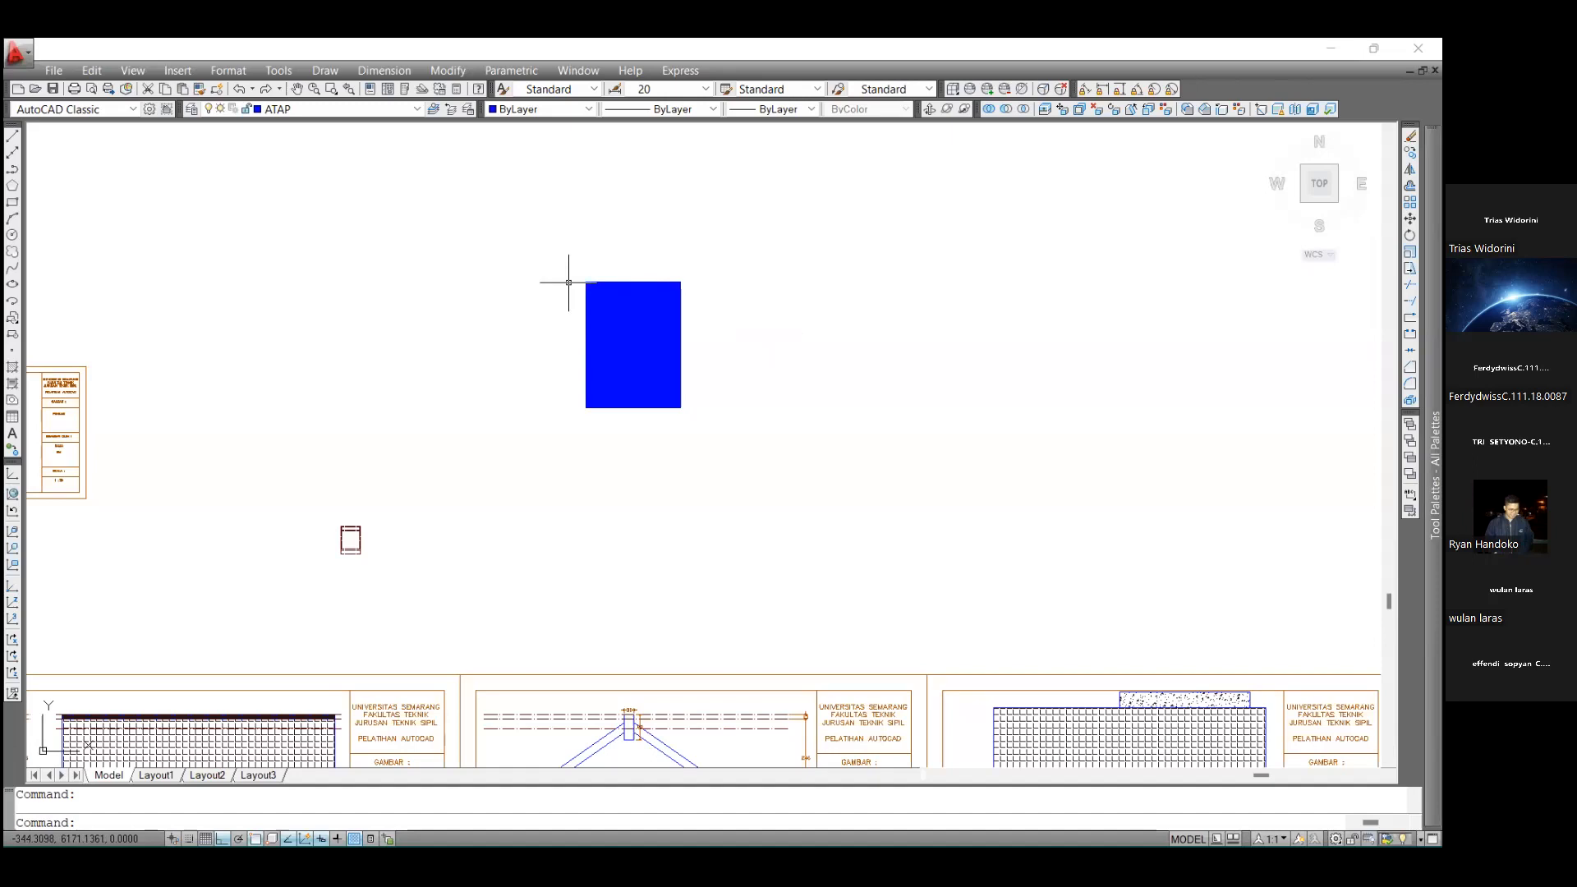
Examine the filled rectangle and its outline up close, and compare it with the surrounding drawing sheets
{"action": "scroll", "coordinate": [638, 250], "scroll_direction": "up", "scroll_amount": 1}
{"action": "scroll", "coordinate": [638, 250], "scroll_direction": "up", "scroll_amount": 1}
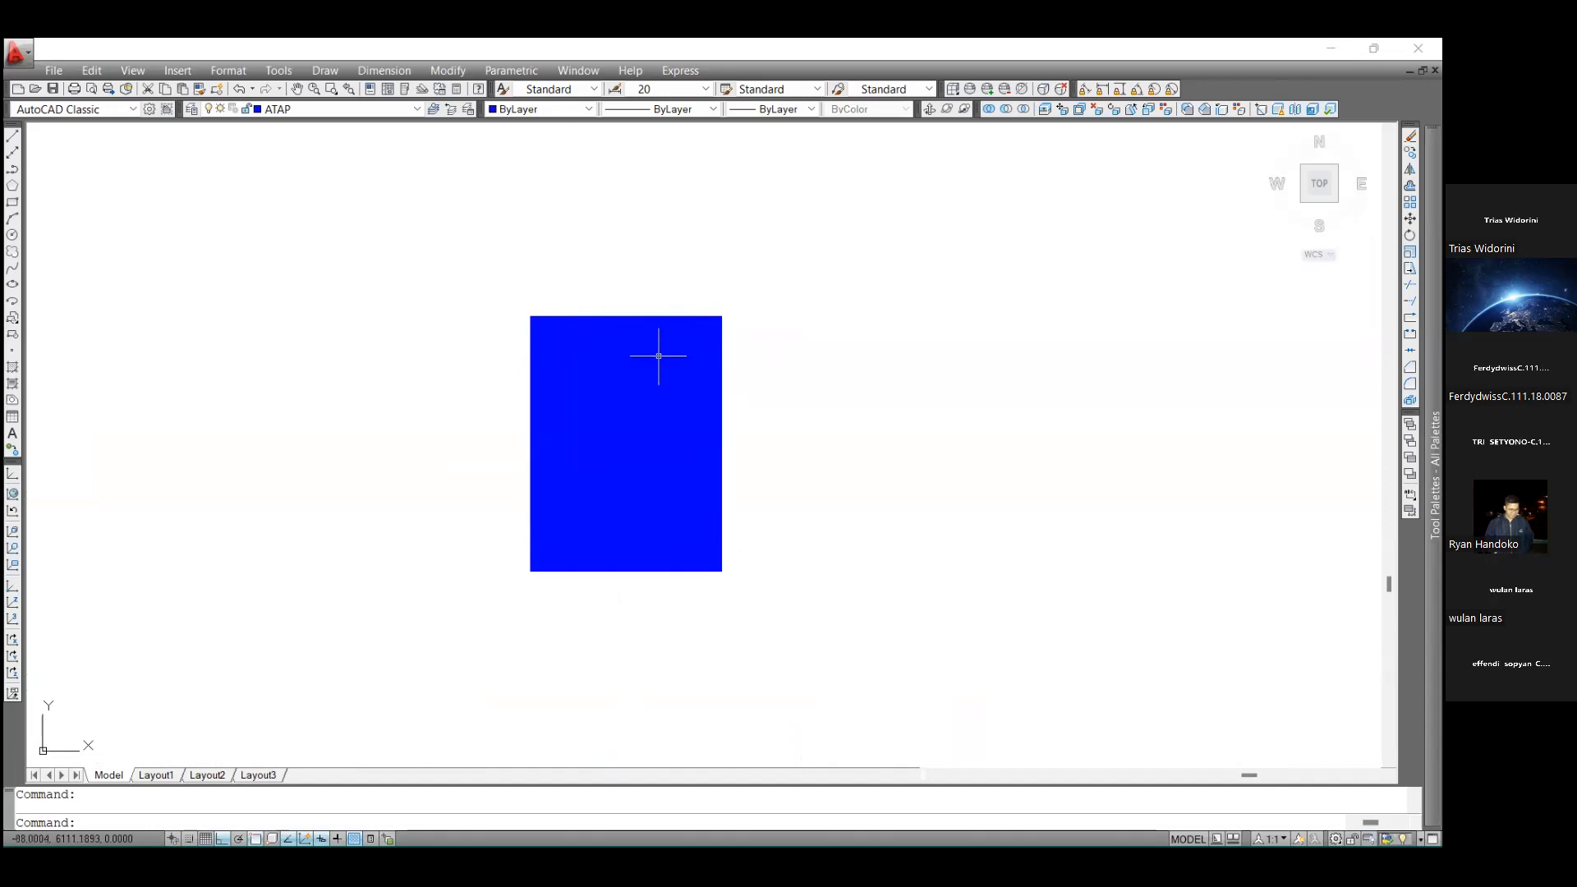
{"action": "scroll", "coordinate": [549, 316], "scroll_direction": "up", "scroll_amount": 4}
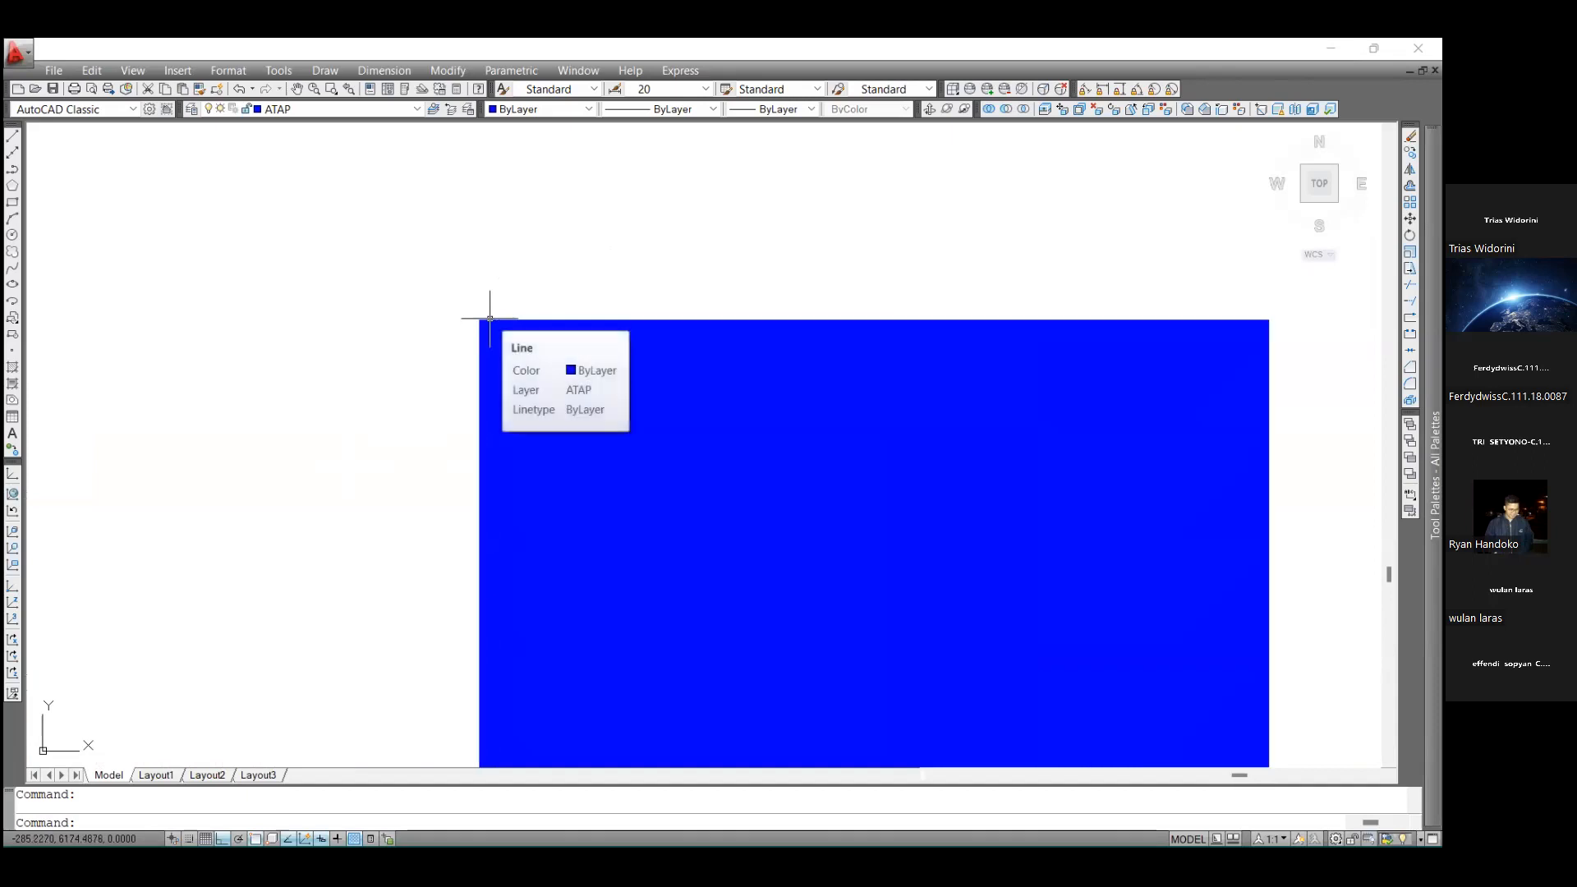
{"action": "scroll", "coordinate": [489, 318], "scroll_direction": "down", "scroll_amount": 5}
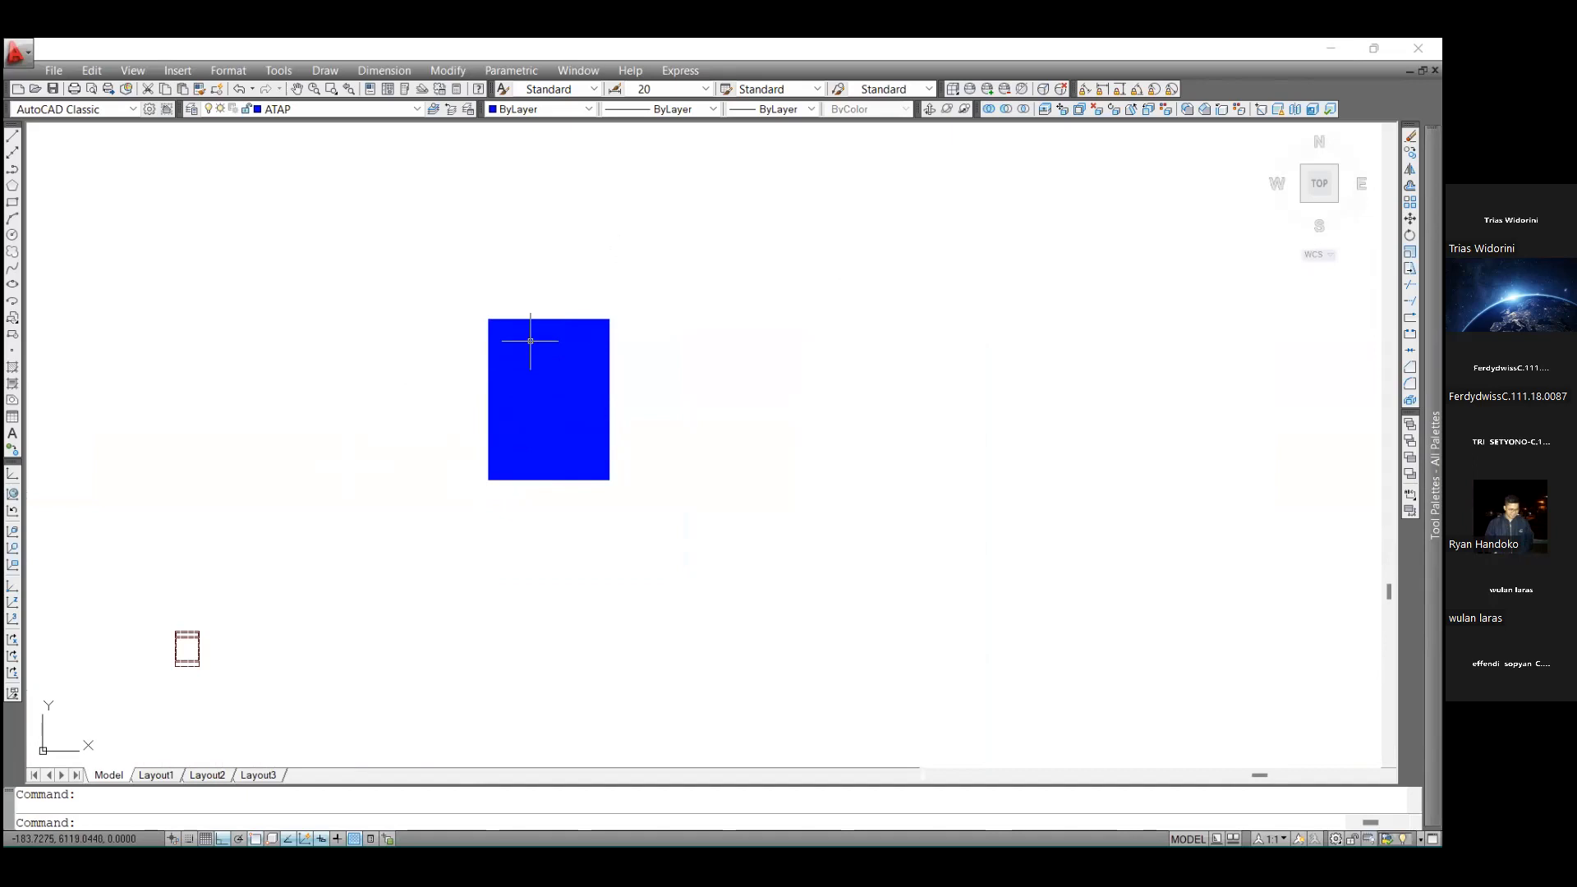
{"action": "scroll", "coordinate": [530, 341], "scroll_direction": "down", "scroll_amount": 8}
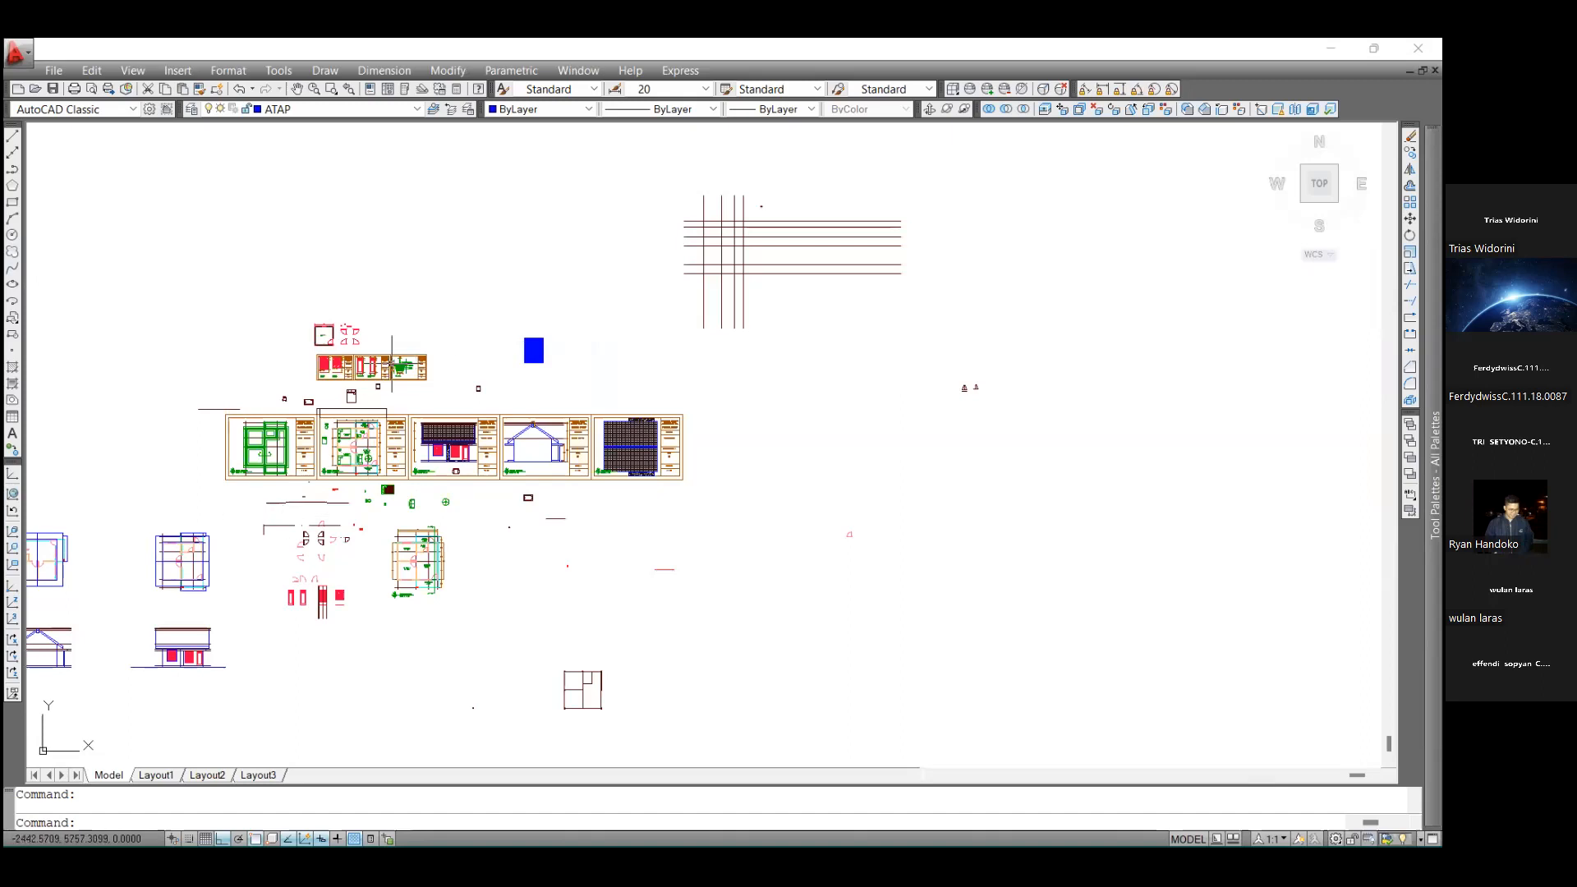
{"action": "scroll", "coordinate": [357, 372], "scroll_direction": "up", "scroll_amount": 3}
{"action": "scroll", "coordinate": [394, 409], "scroll_direction": "up", "scroll_amount": 2}
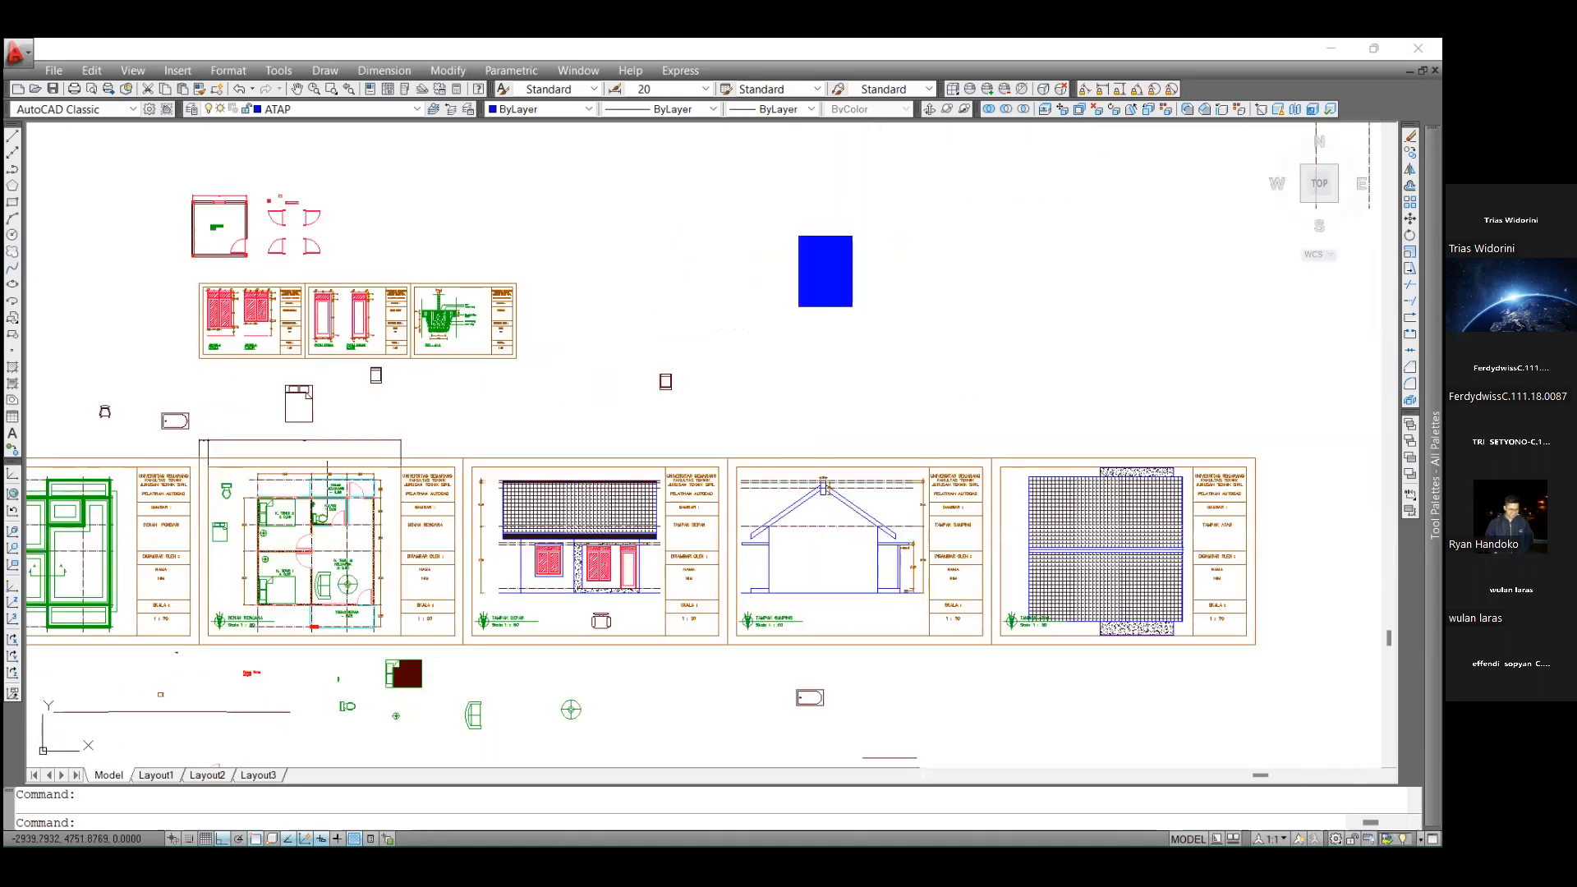
{"action": "scroll", "coordinate": [327, 480], "scroll_direction": "up", "scroll_amount": 2}
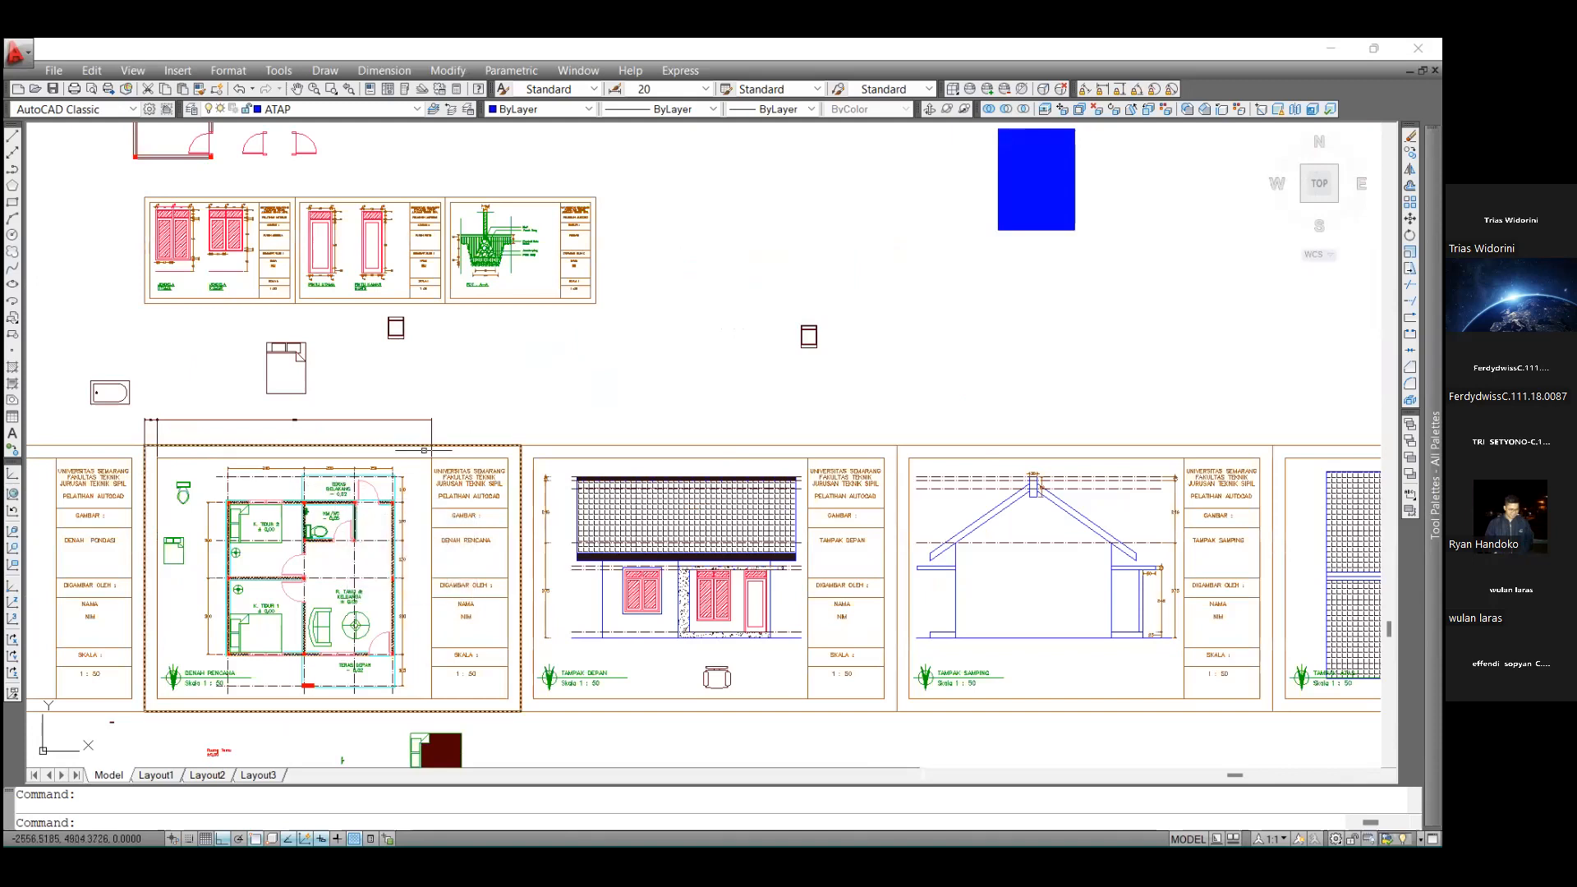
{"action": "scroll", "coordinate": [424, 450], "scroll_direction": "down", "scroll_amount": 3}
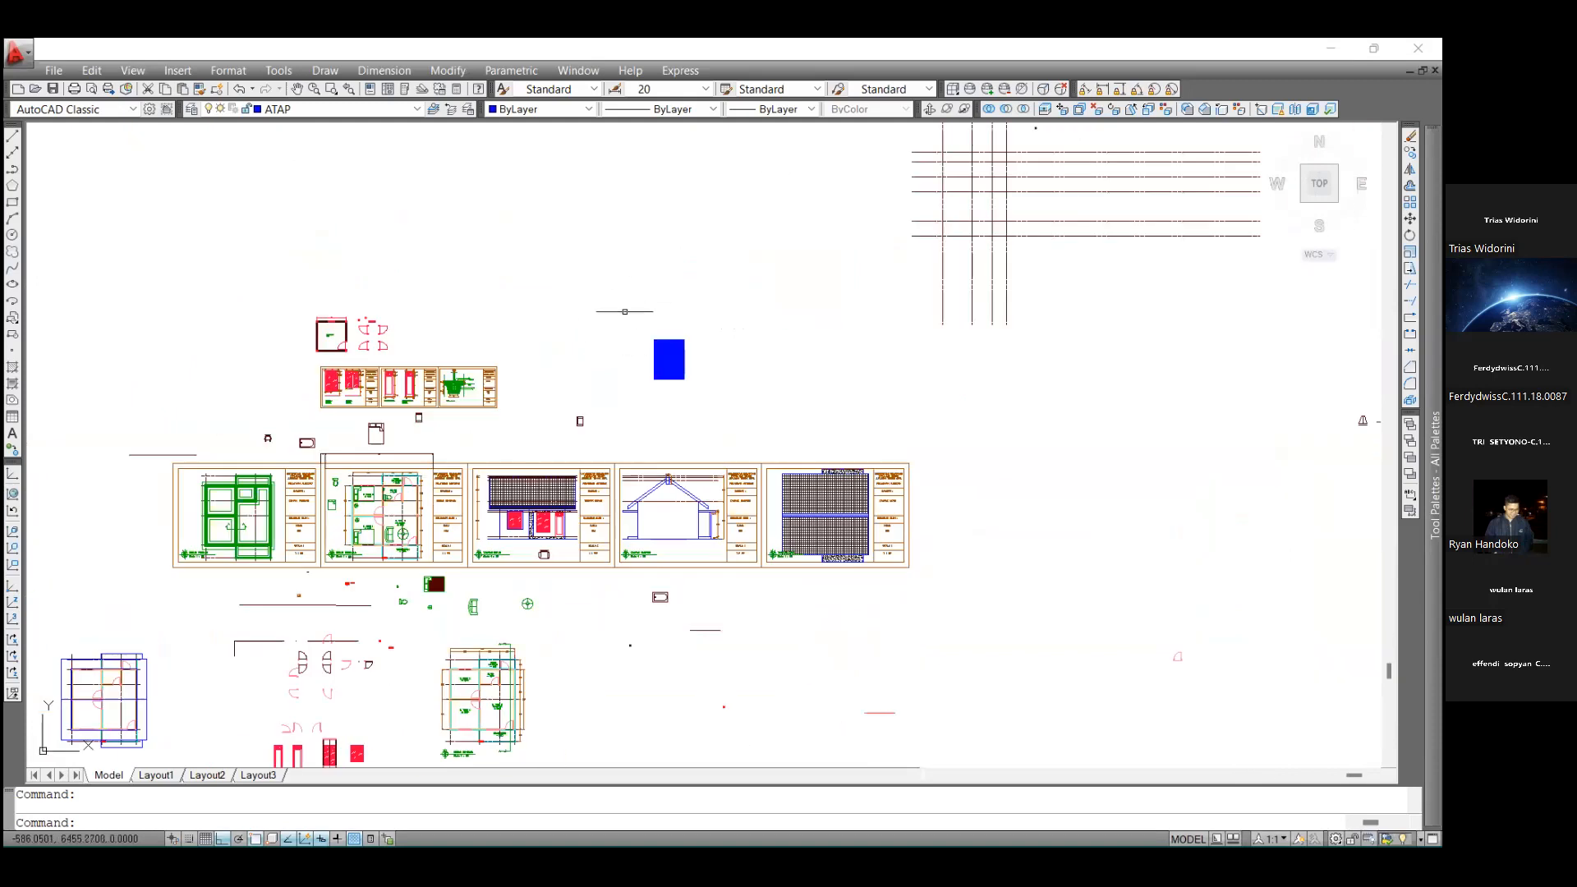
{"action": "scroll", "coordinate": [707, 397], "scroll_direction": "down", "scroll_amount": 2}
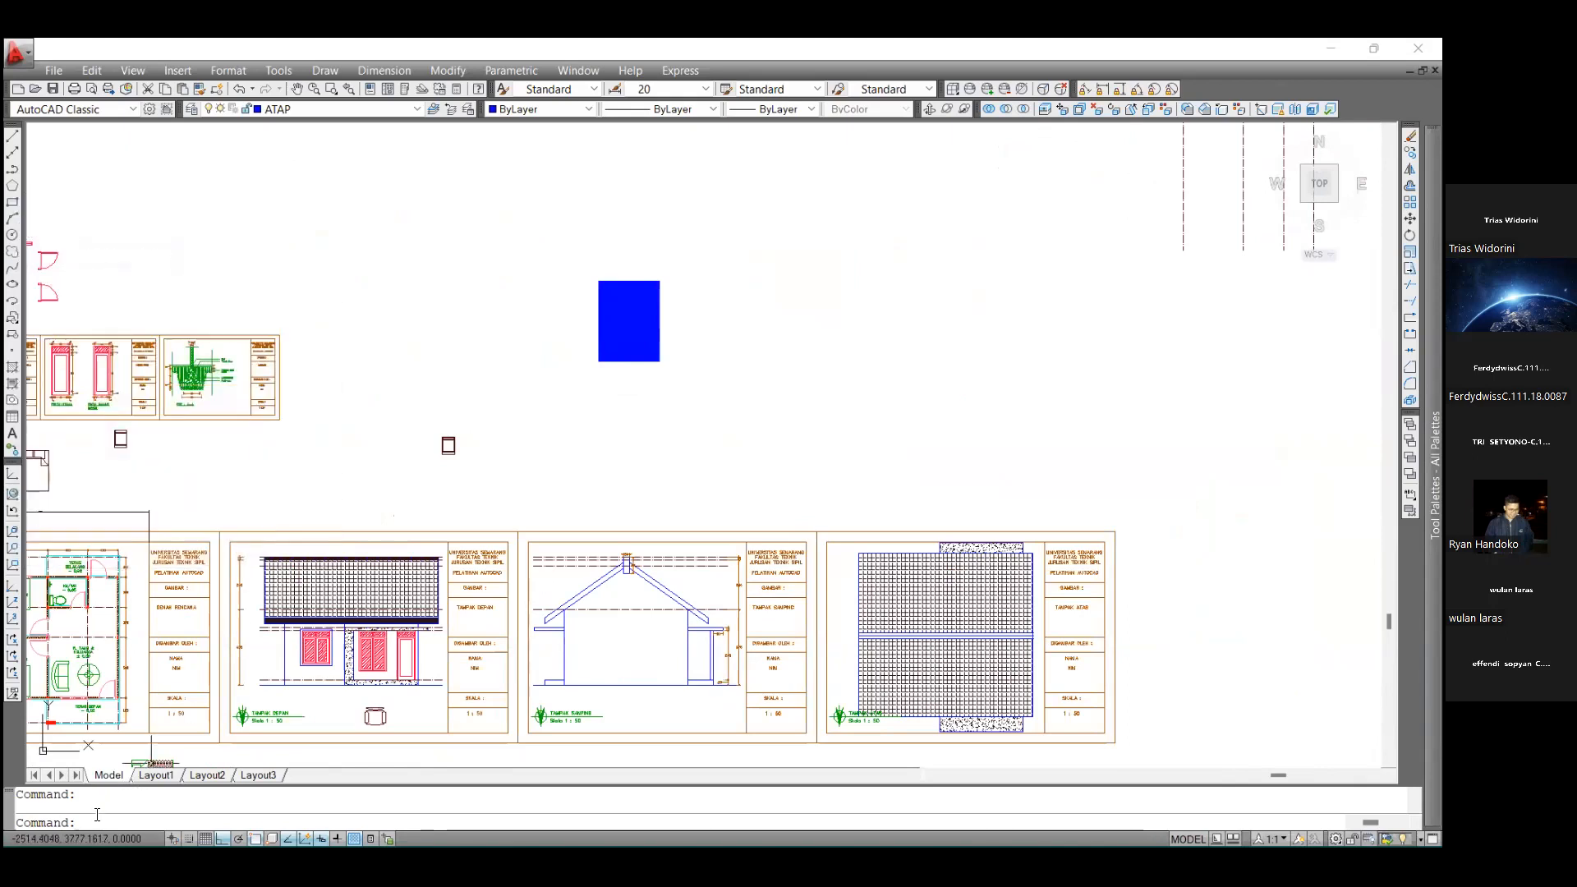
Try to draw a 300 by 400 rectangle with the rc command in the empty area beside the filled rectangle
{"action": "type", "text": "rc"}
{"action": "key", "text": "Return"}
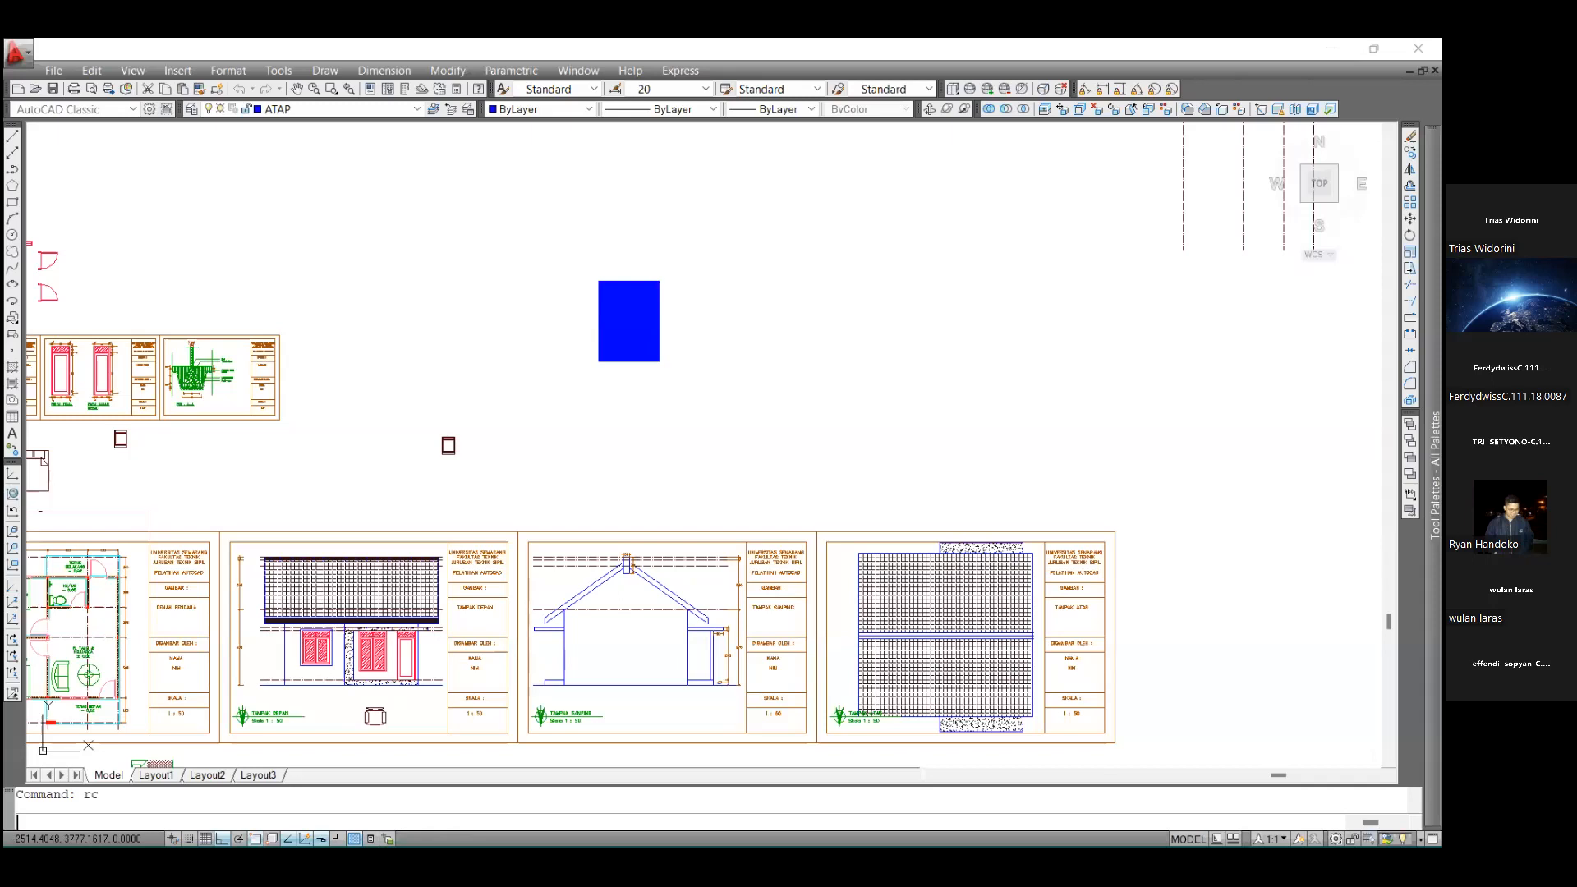
{"action": "left_click", "coordinate": [792, 236]}
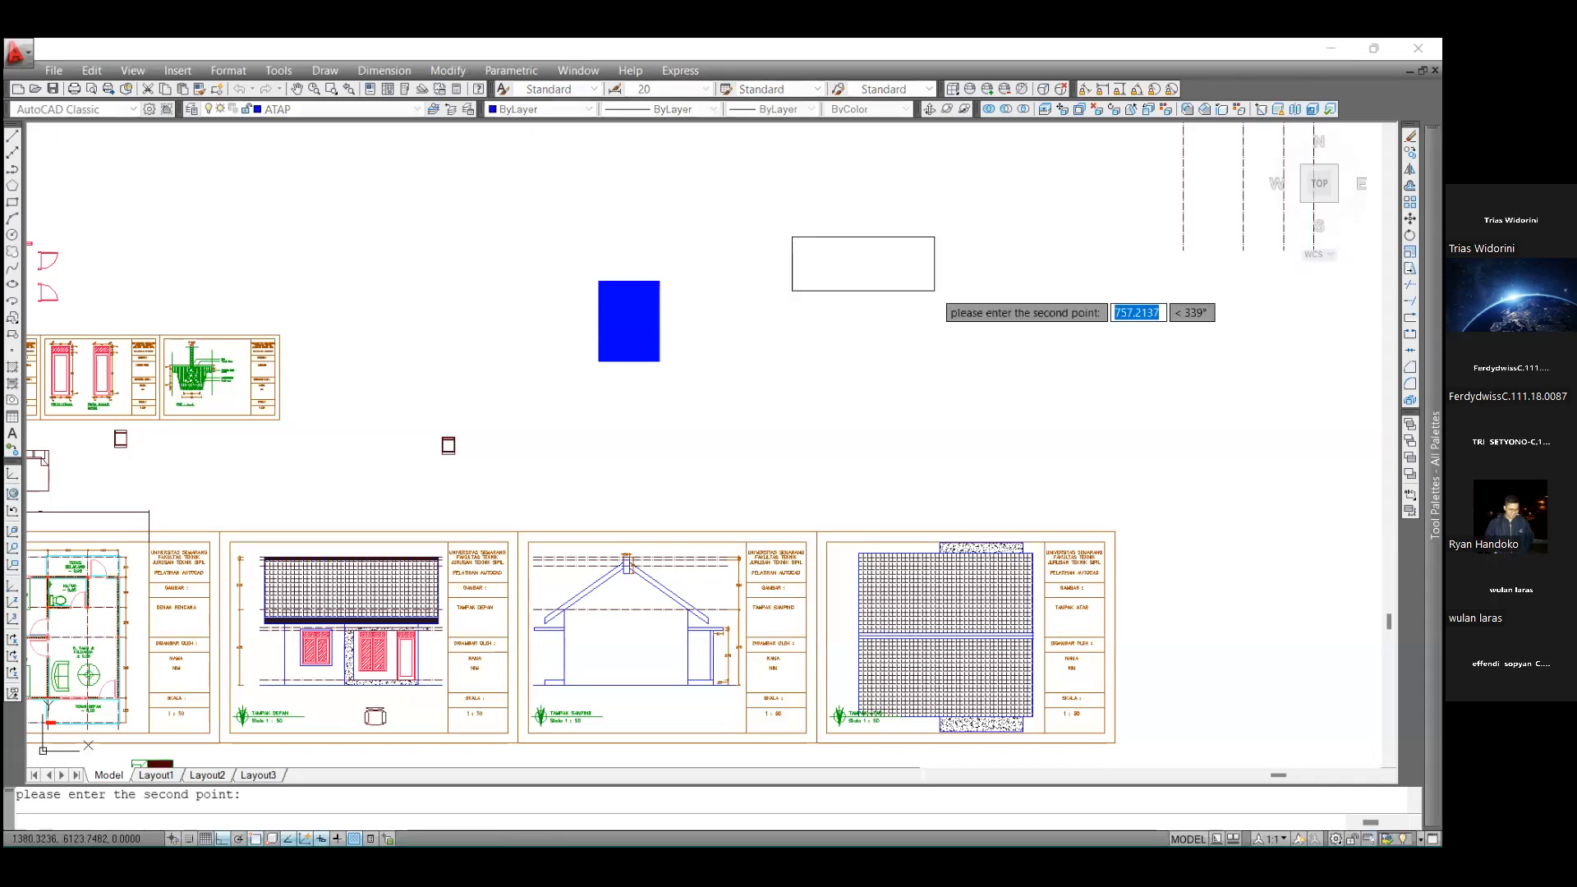
{"action": "type", "text": "@"}
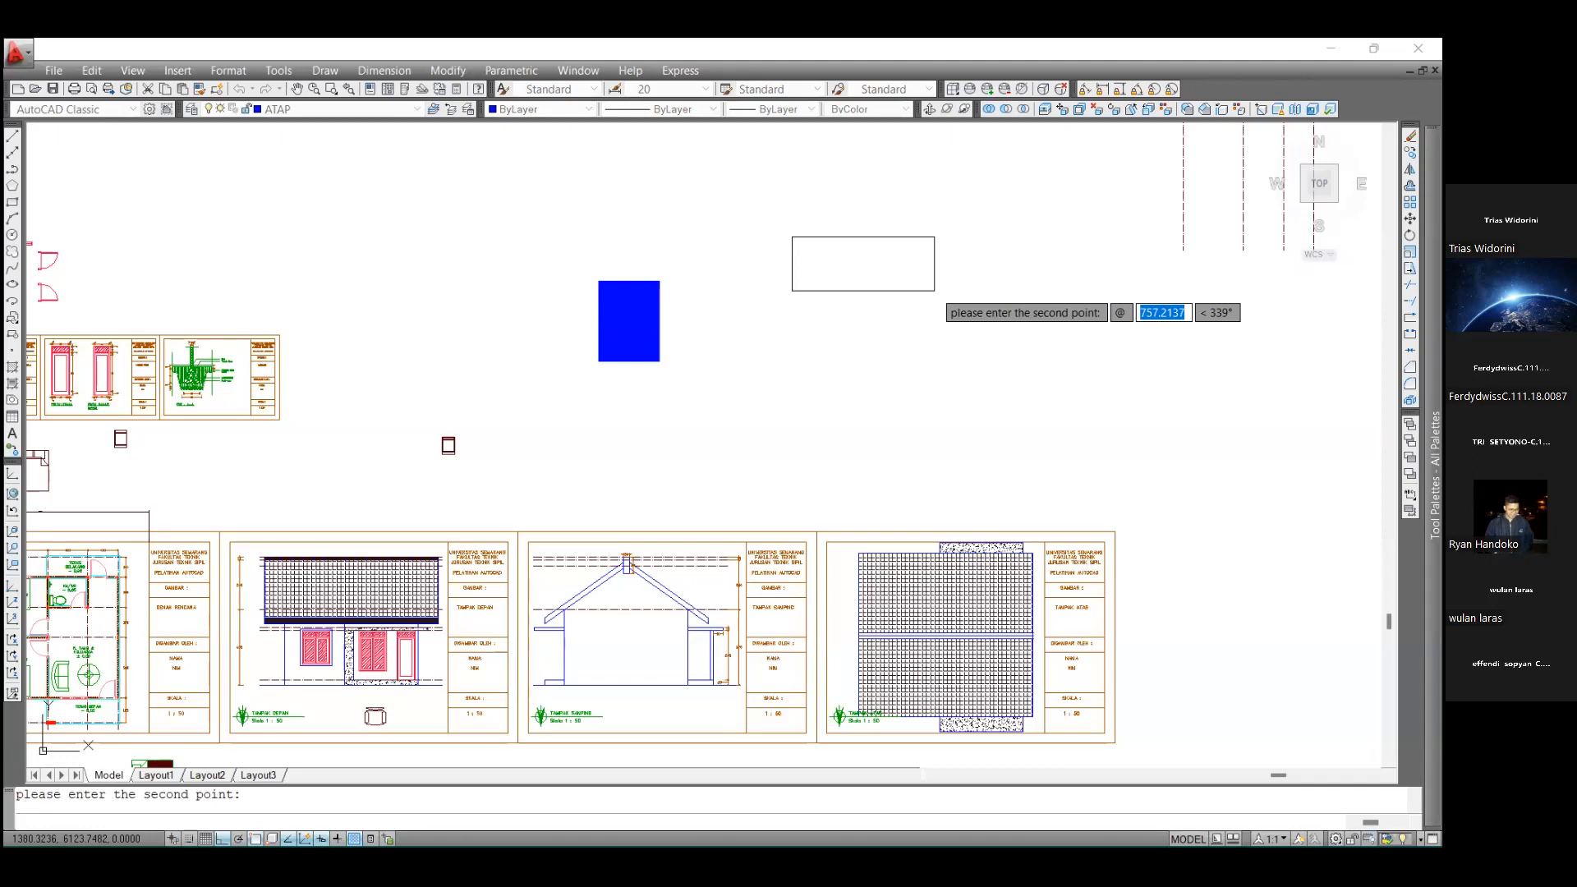
{"action": "type", "text": "300"}
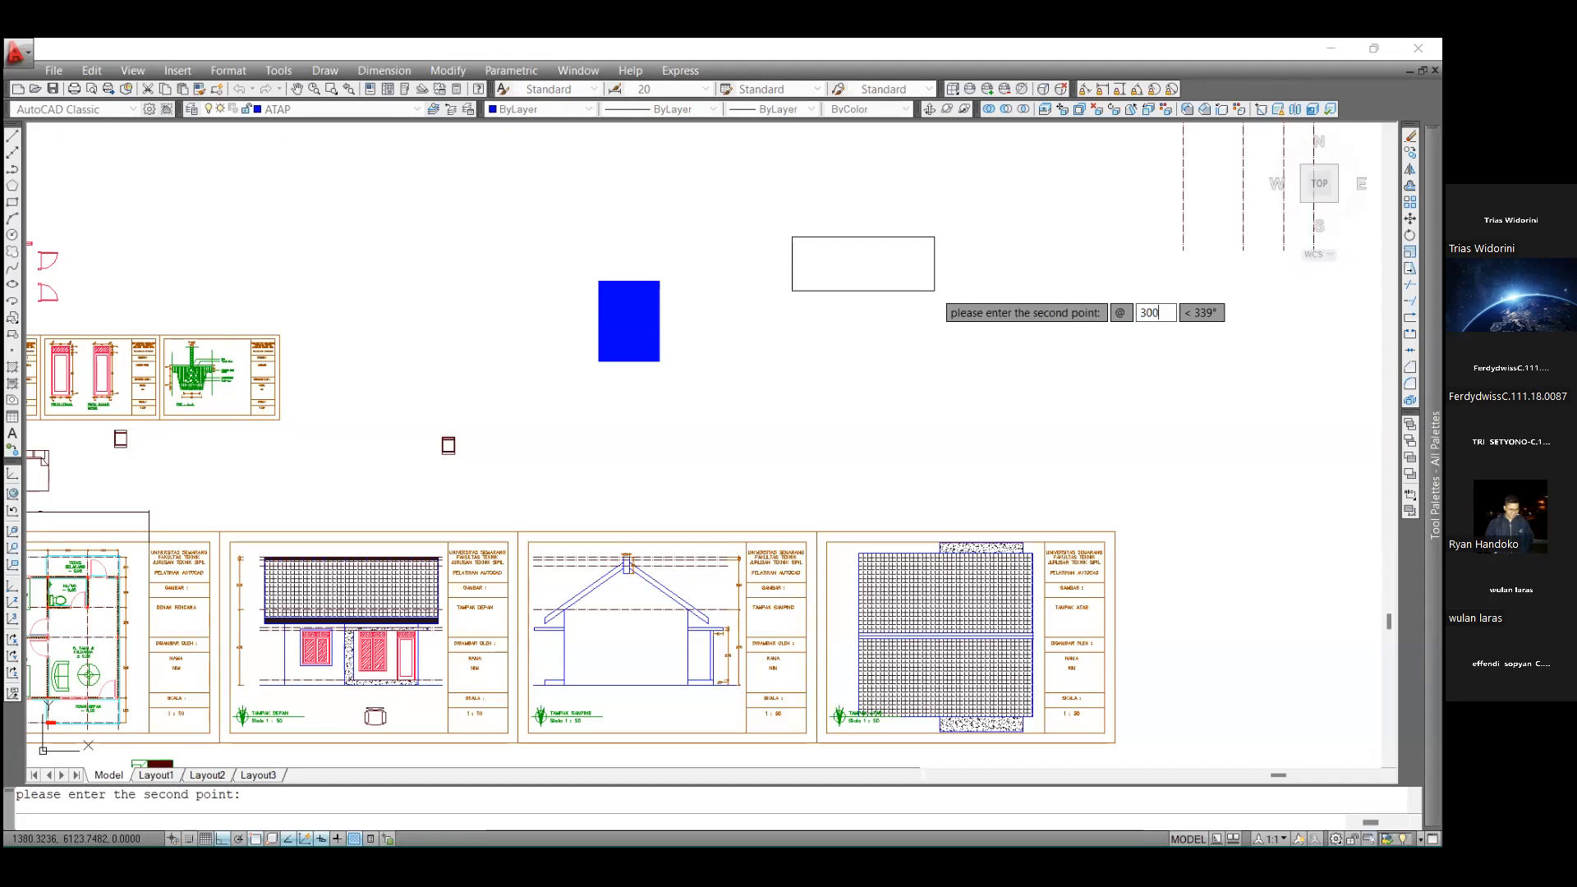
{"action": "key", "text": "Tab"}
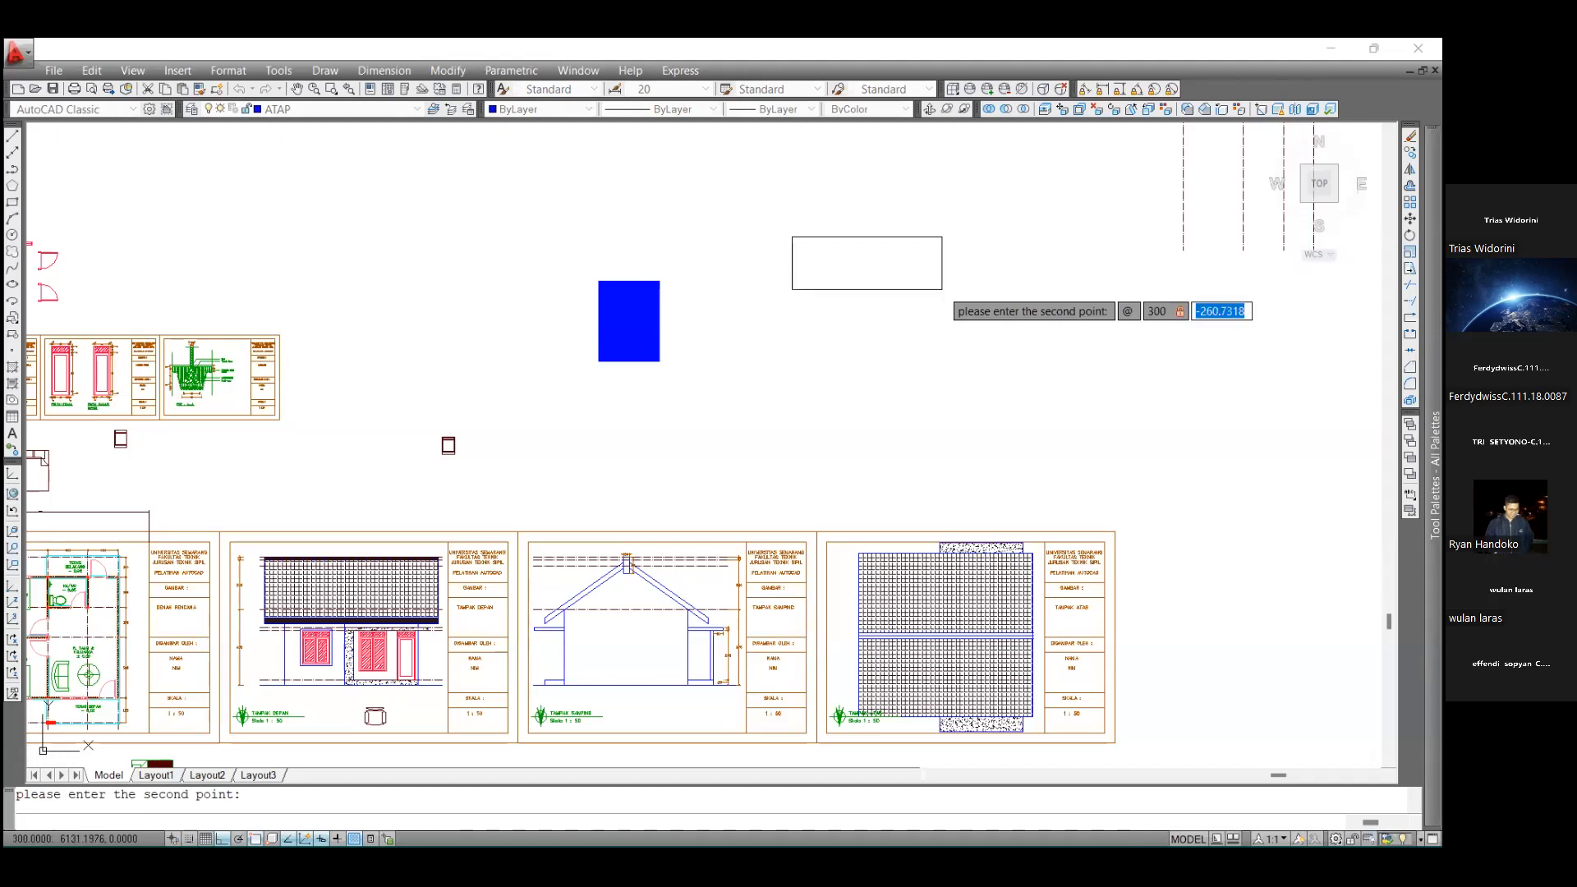
{"action": "type", "text": "400"}
{"action": "key", "text": "Return"}
{"action": "left_click", "coordinate": [848, 477]}
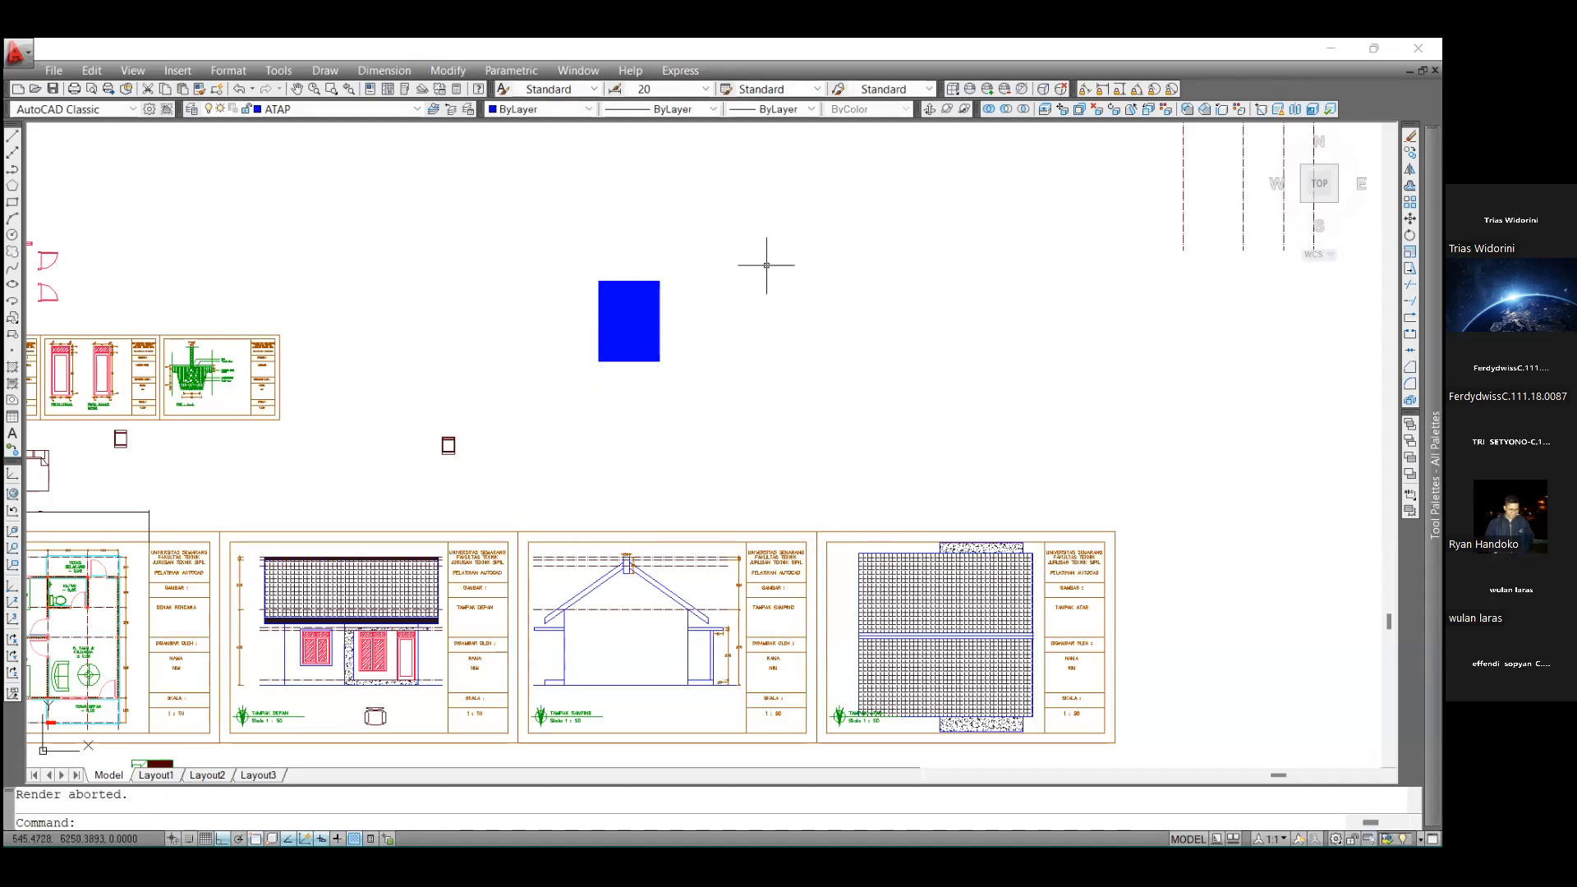
{"action": "left_click", "coordinate": [766, 265]}
{"action": "left_click", "coordinate": [824, 337]}
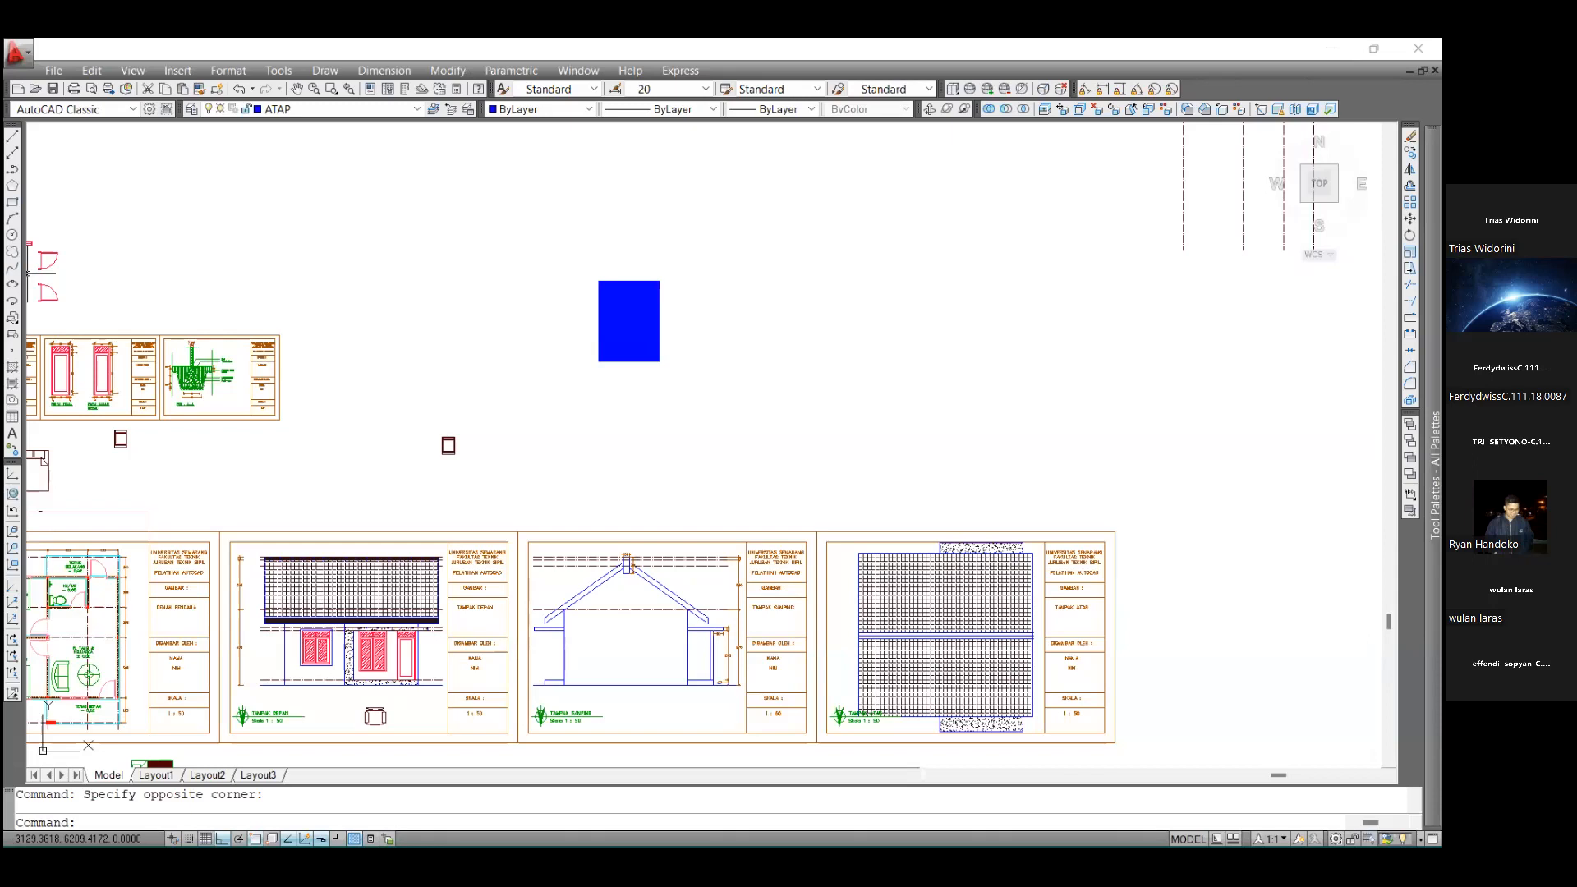
Draw a freehand-sized rectangle with the Rectangle tool in the empty area to the right of the filled one
{"action": "left_click", "coordinate": [13, 202]}
{"action": "left_click", "coordinate": [843, 245]}
{"action": "left_click", "coordinate": [955, 373]}
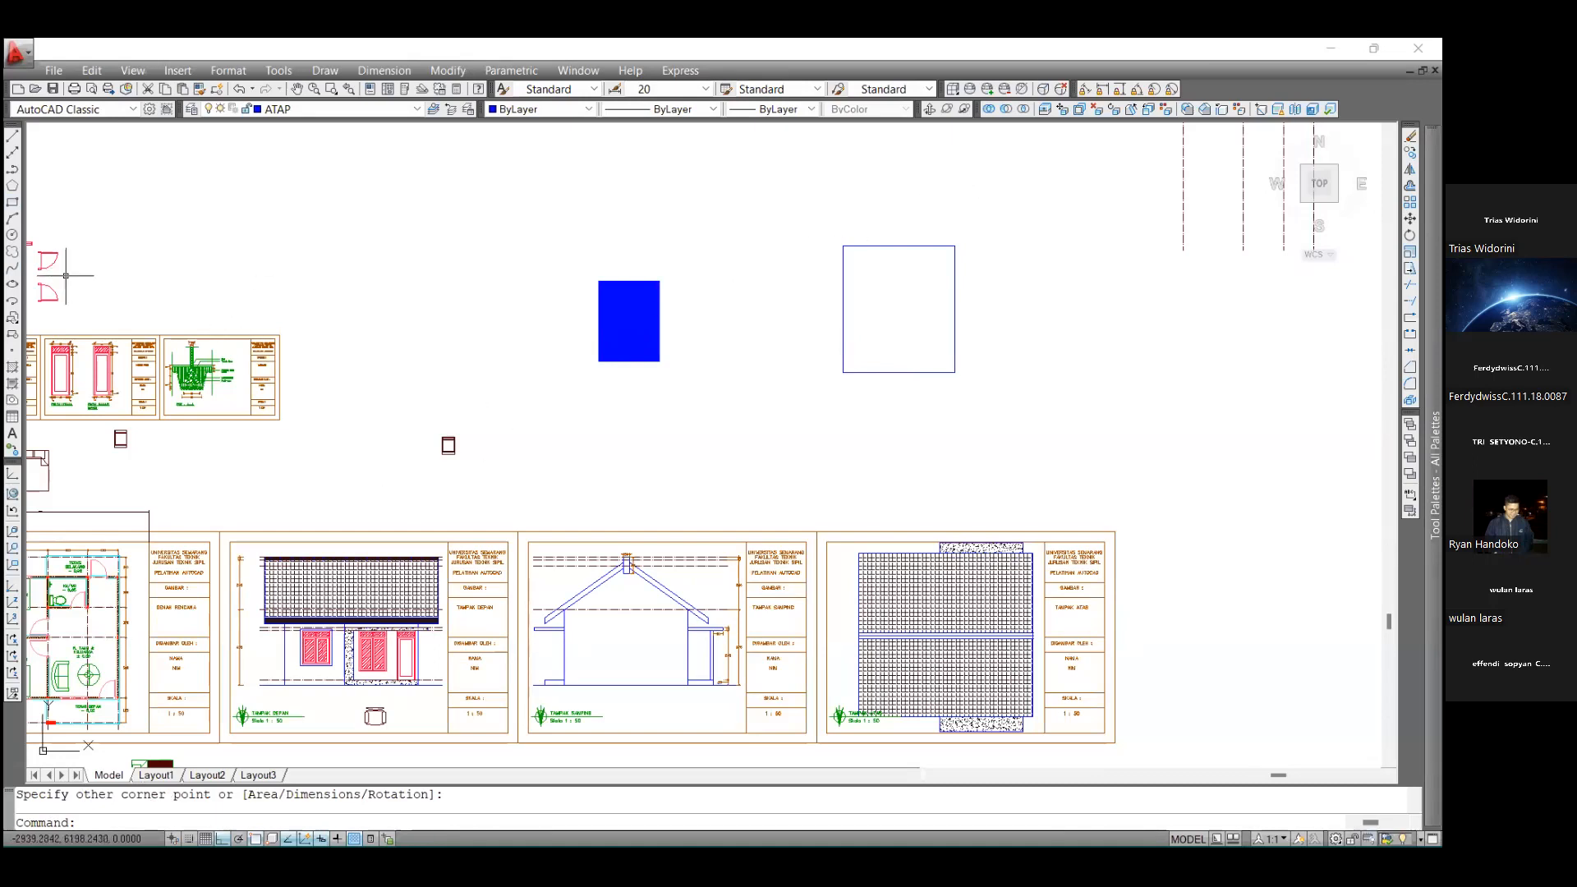
Examine the DENAH RENCANA floor plan below the drawing sheets, including its rooms, hatched walls and filled columns
{"action": "scroll", "coordinate": [552, 253], "scroll_direction": "down", "scroll_amount": 2}
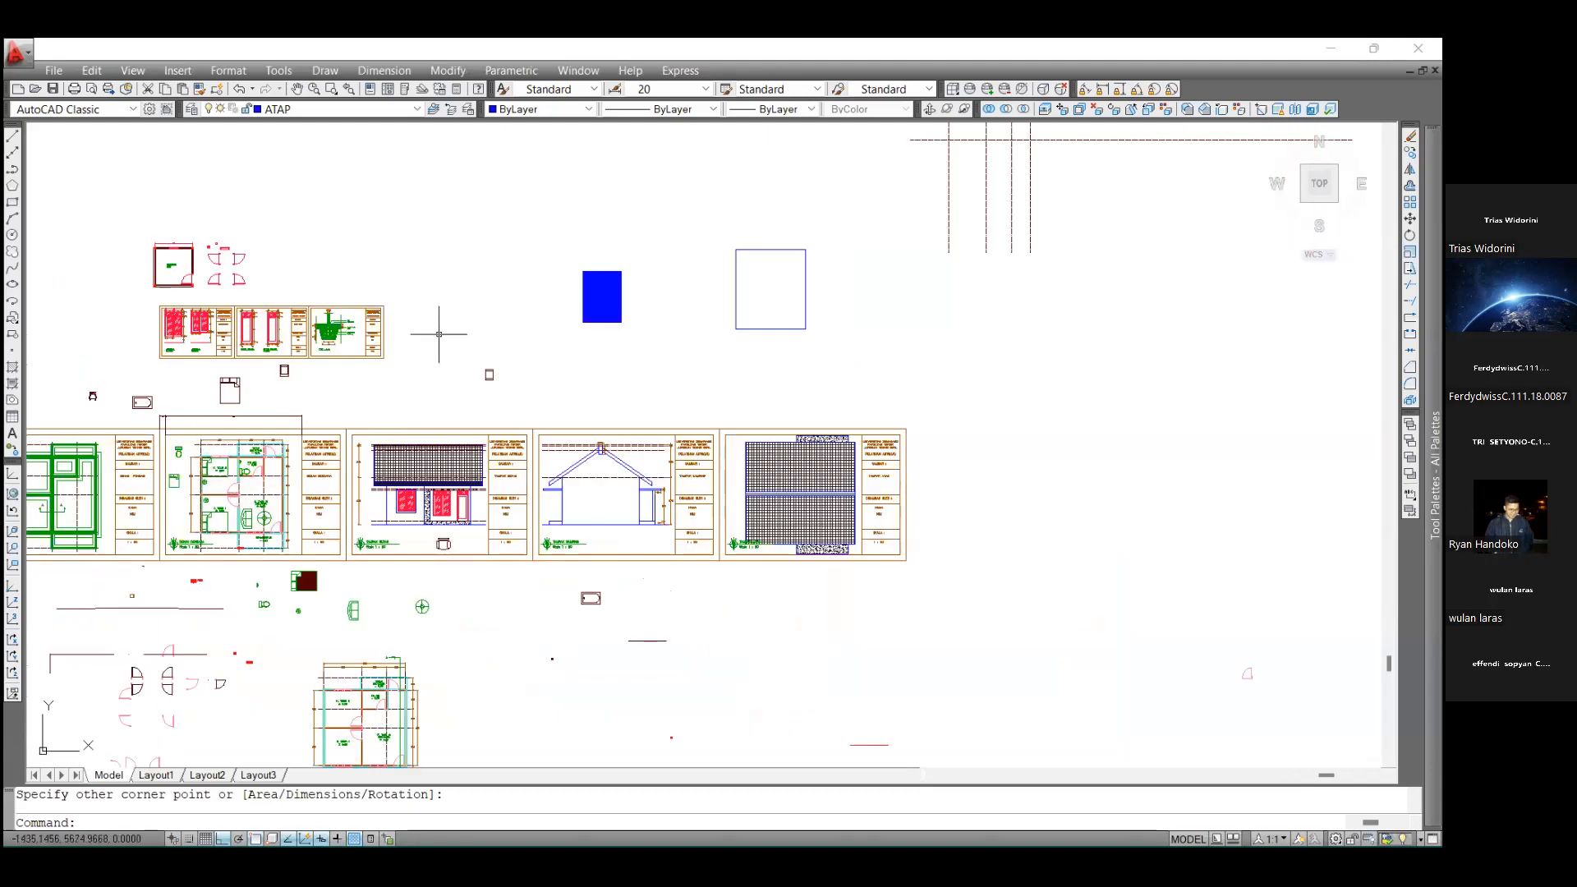
{"action": "scroll", "coordinate": [440, 334], "scroll_direction": "down", "scroll_amount": 4}
{"action": "scroll", "coordinate": [342, 473], "scroll_direction": "up", "scroll_amount": 3}
{"action": "scroll", "coordinate": [342, 472], "scroll_direction": "up", "scroll_amount": 2}
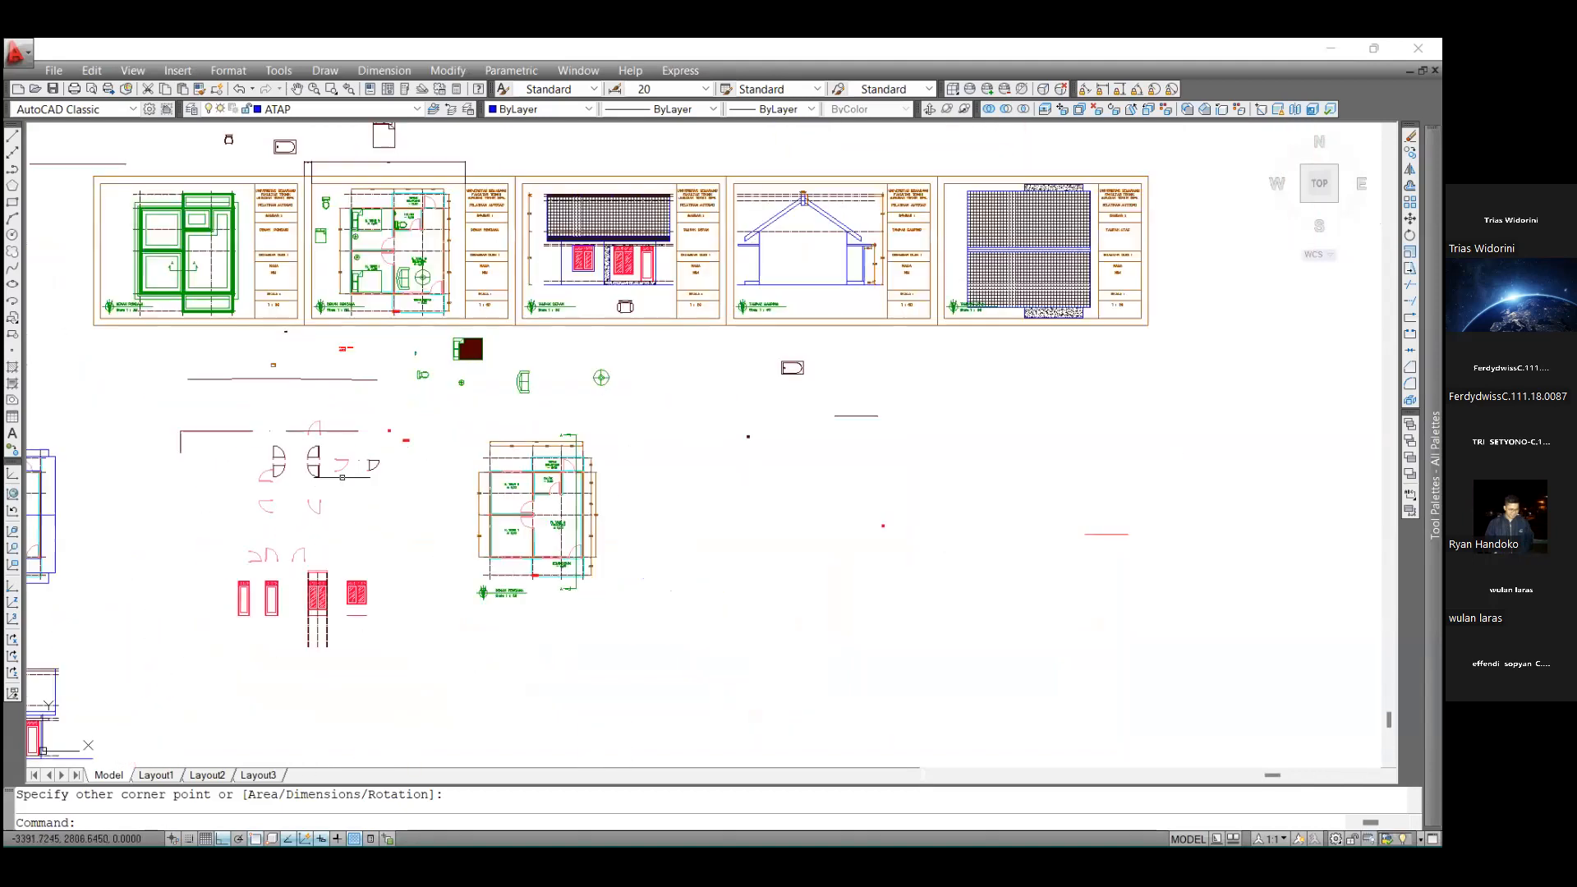
{"action": "scroll", "coordinate": [517, 466], "scroll_direction": "up", "scroll_amount": 5}
{"action": "scroll", "coordinate": [539, 433], "scroll_direction": "down", "scroll_amount": 3}
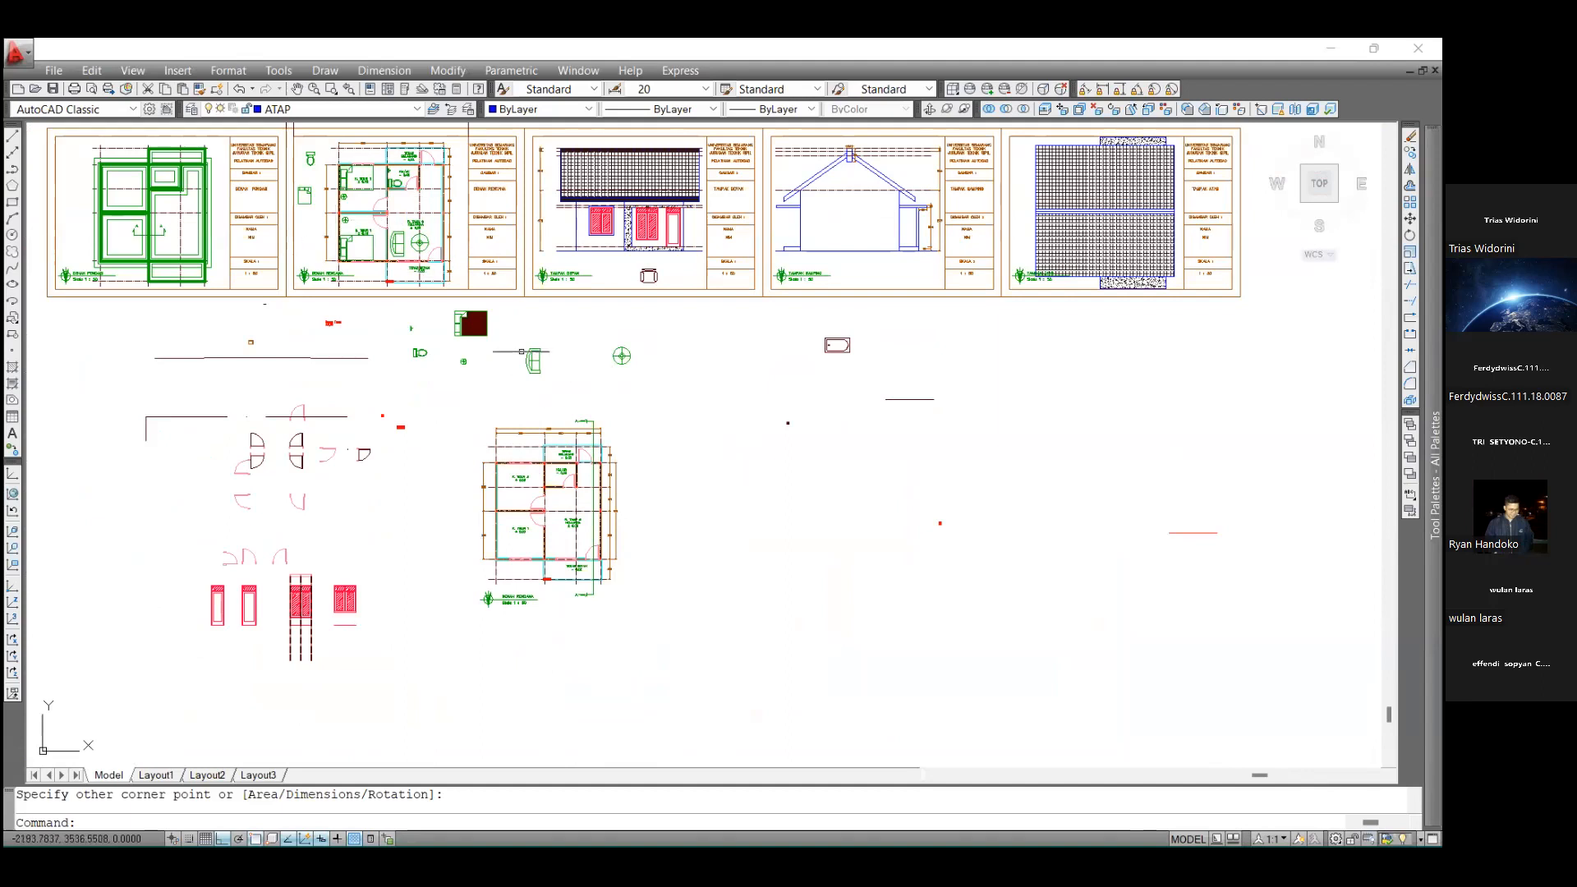
{"action": "scroll", "coordinate": [612, 525], "scroll_direction": "up", "scroll_amount": 5}
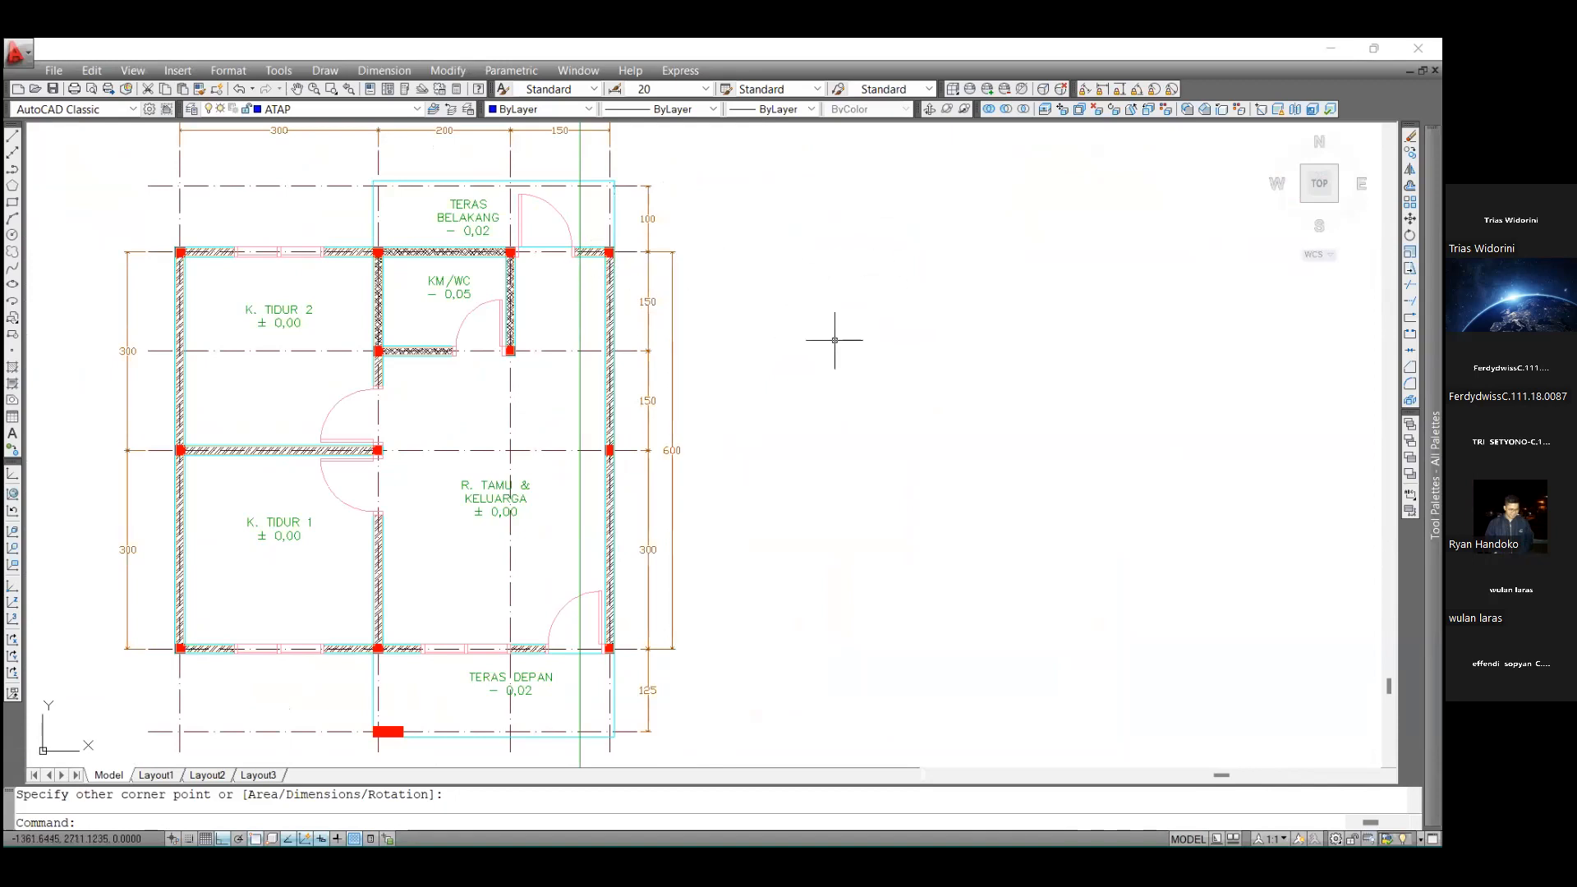
{"action": "scroll", "coordinate": [838, 340], "scroll_direction": "down", "scroll_amount": 3}
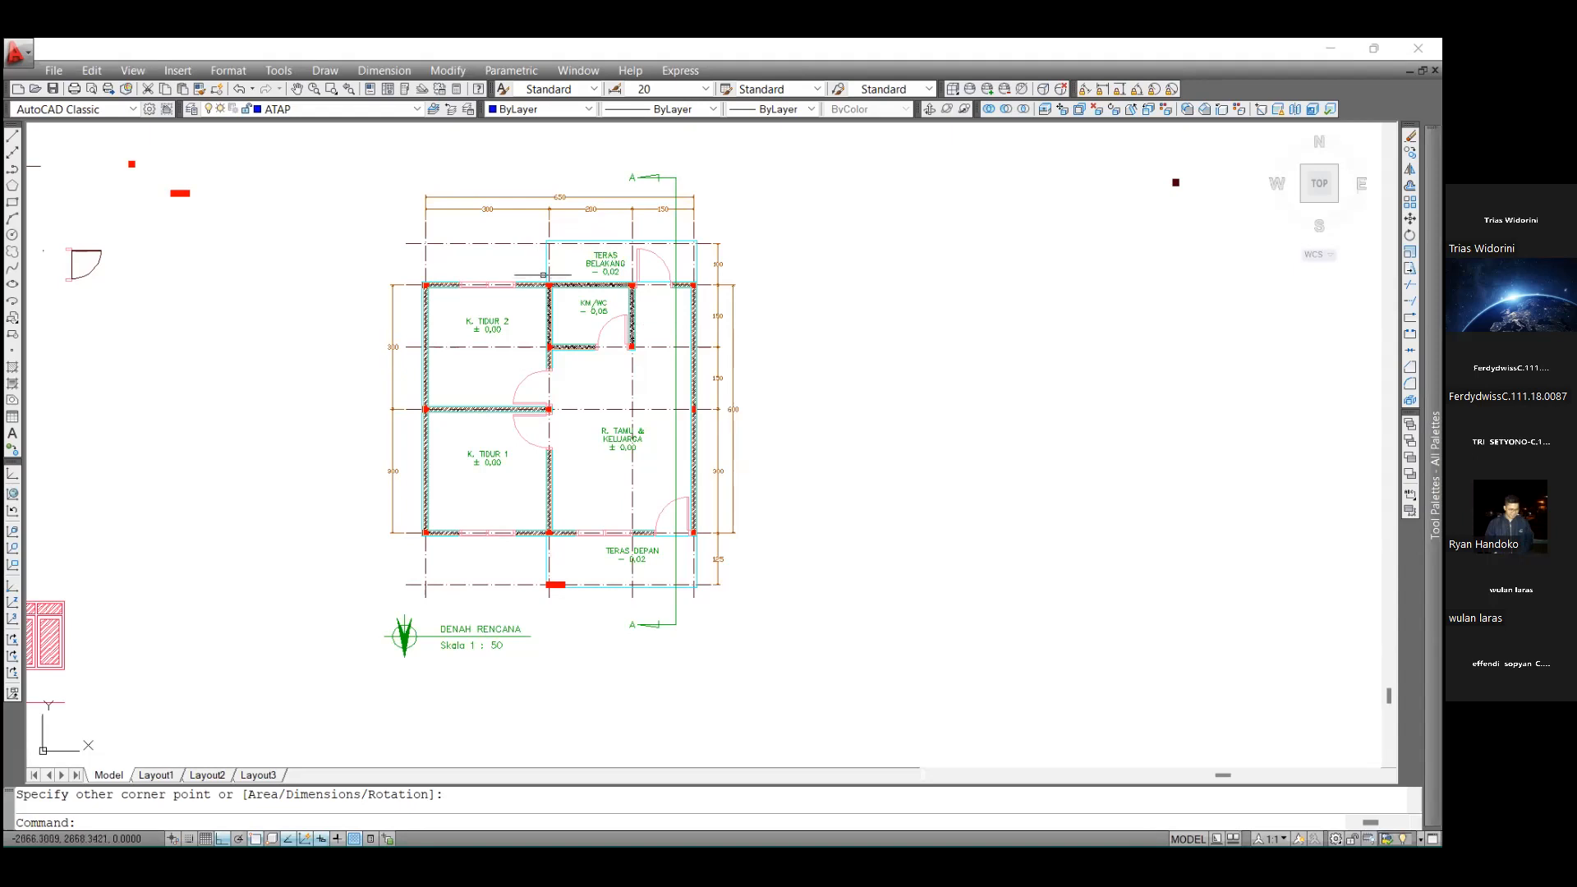
{"action": "scroll", "coordinate": [424, 313], "scroll_direction": "up", "scroll_amount": 3}
{"action": "scroll", "coordinate": [459, 254], "scroll_direction": "up", "scroll_amount": 3}
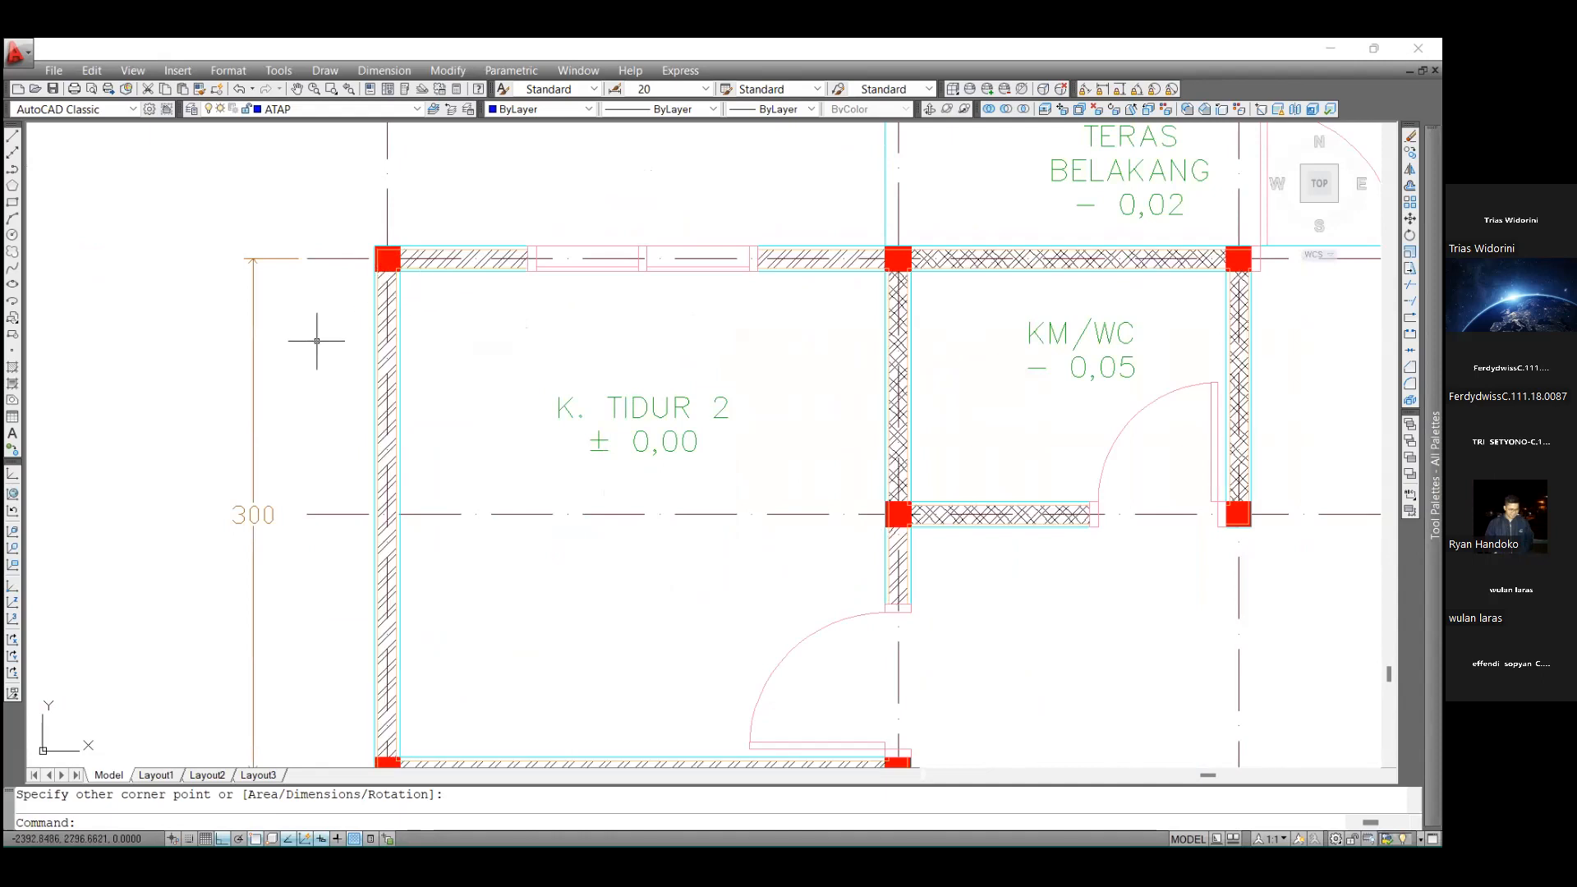
{"action": "scroll", "coordinate": [440, 317], "scroll_direction": "down", "scroll_amount": 10}
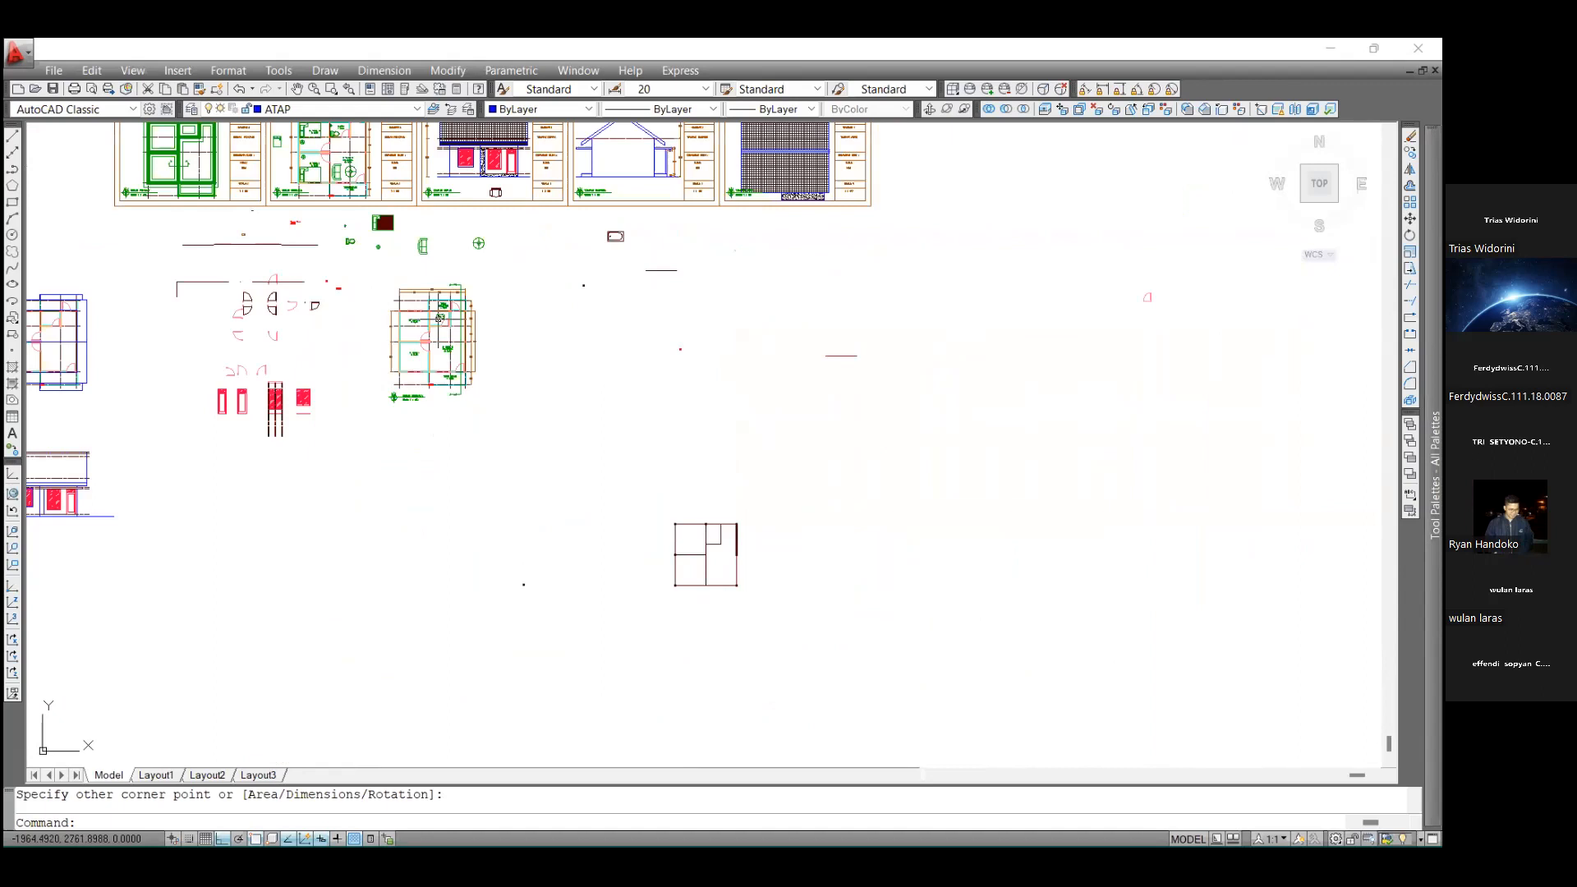
Offset the red horizontal line in the empty area 20 units upward
{"action": "scroll", "coordinate": [830, 443], "scroll_direction": "up", "scroll_amount": 3}
{"action": "scroll", "coordinate": [928, 238], "scroll_direction": "up", "scroll_amount": 4}
{"action": "scroll", "coordinate": [790, 329], "scroll_direction": "up", "scroll_amount": 3}
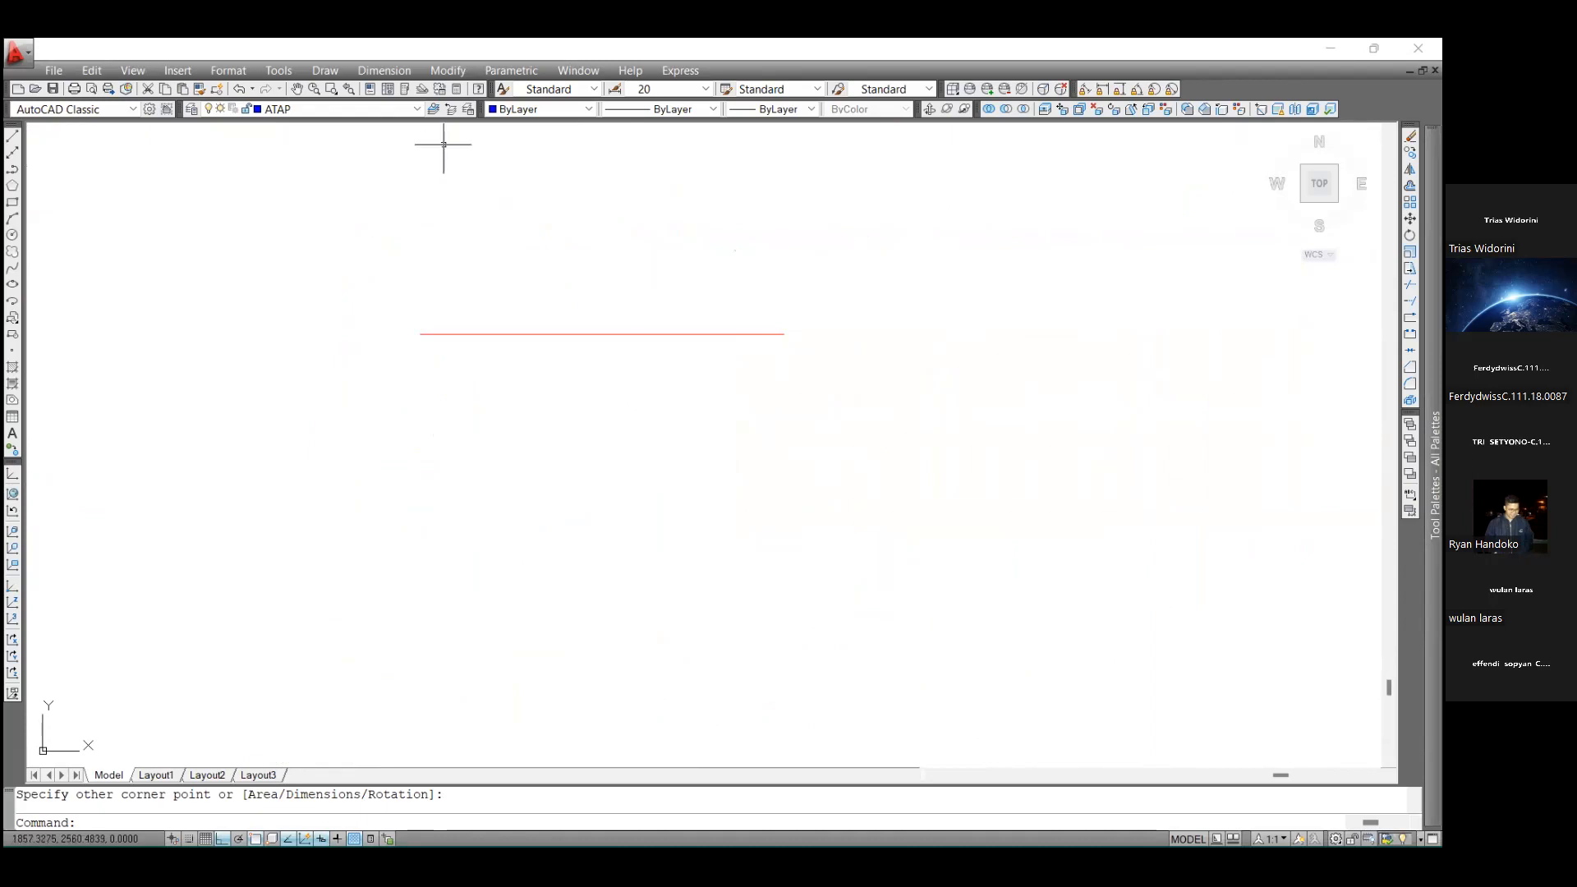
{"action": "left_click", "coordinate": [427, 74]}
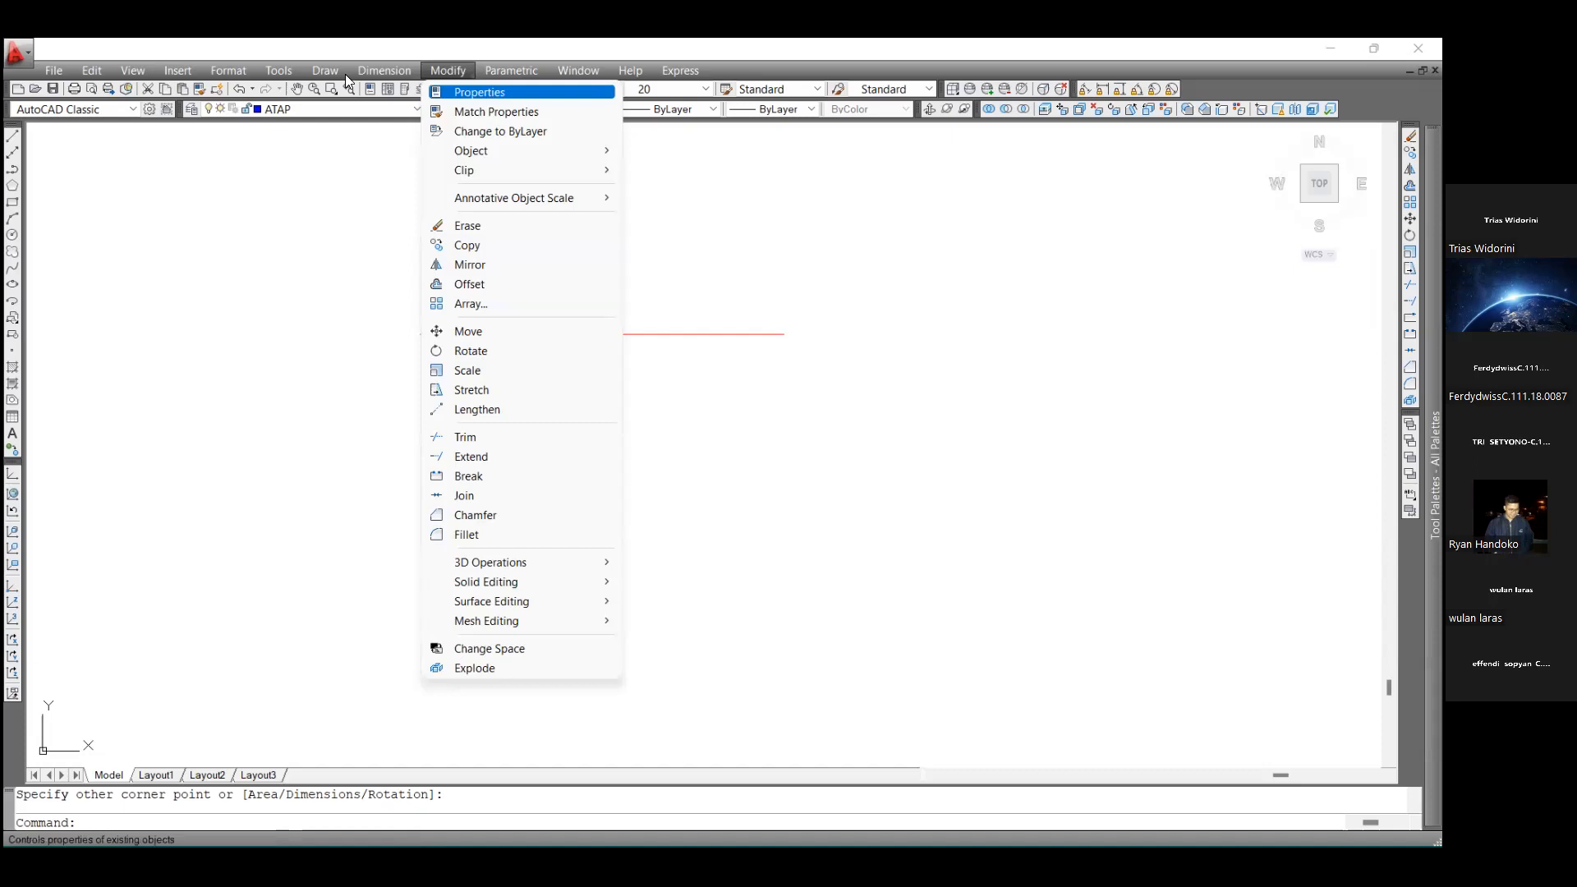
{"action": "left_click", "coordinate": [423, 76]}
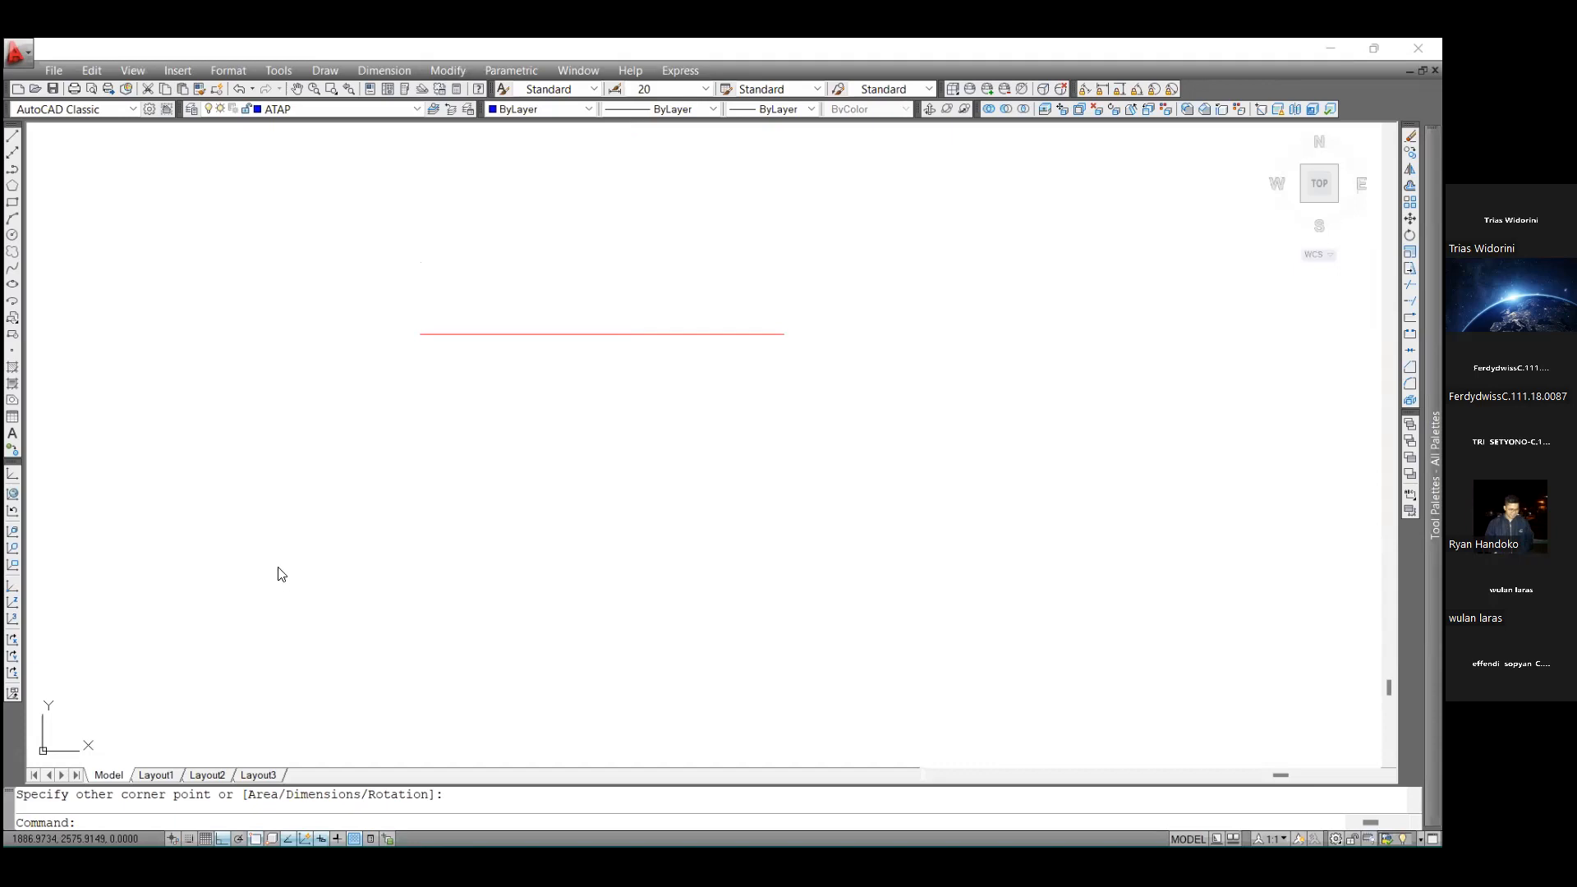
{"action": "type", "text": "o"}
{"action": "key", "text": "Return"}
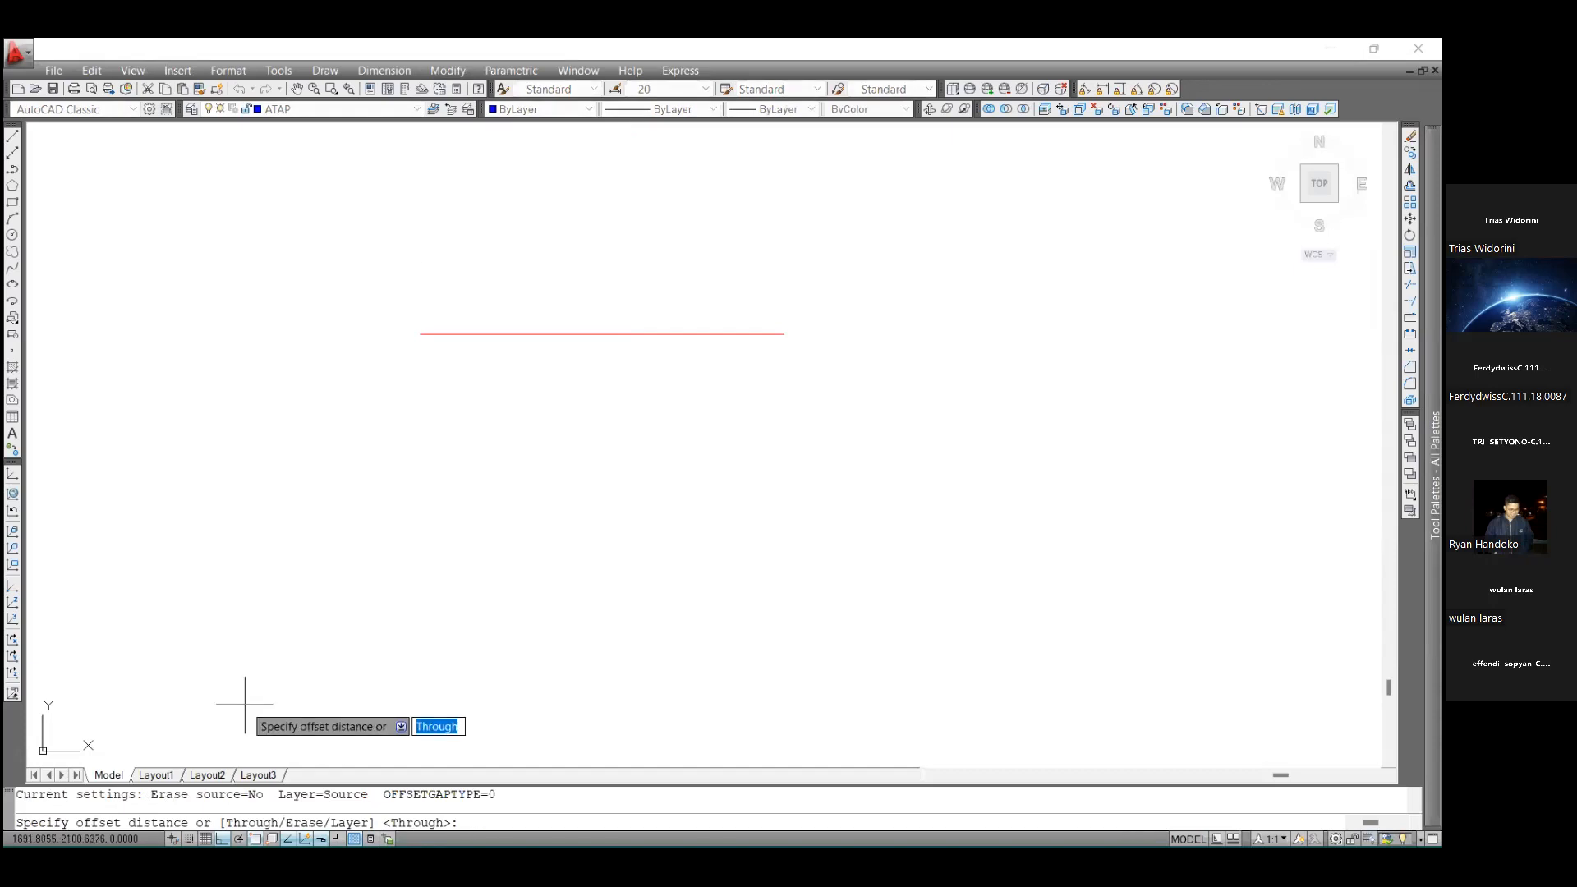
{"action": "type", "text": "20"}
{"action": "key", "text": "Return"}
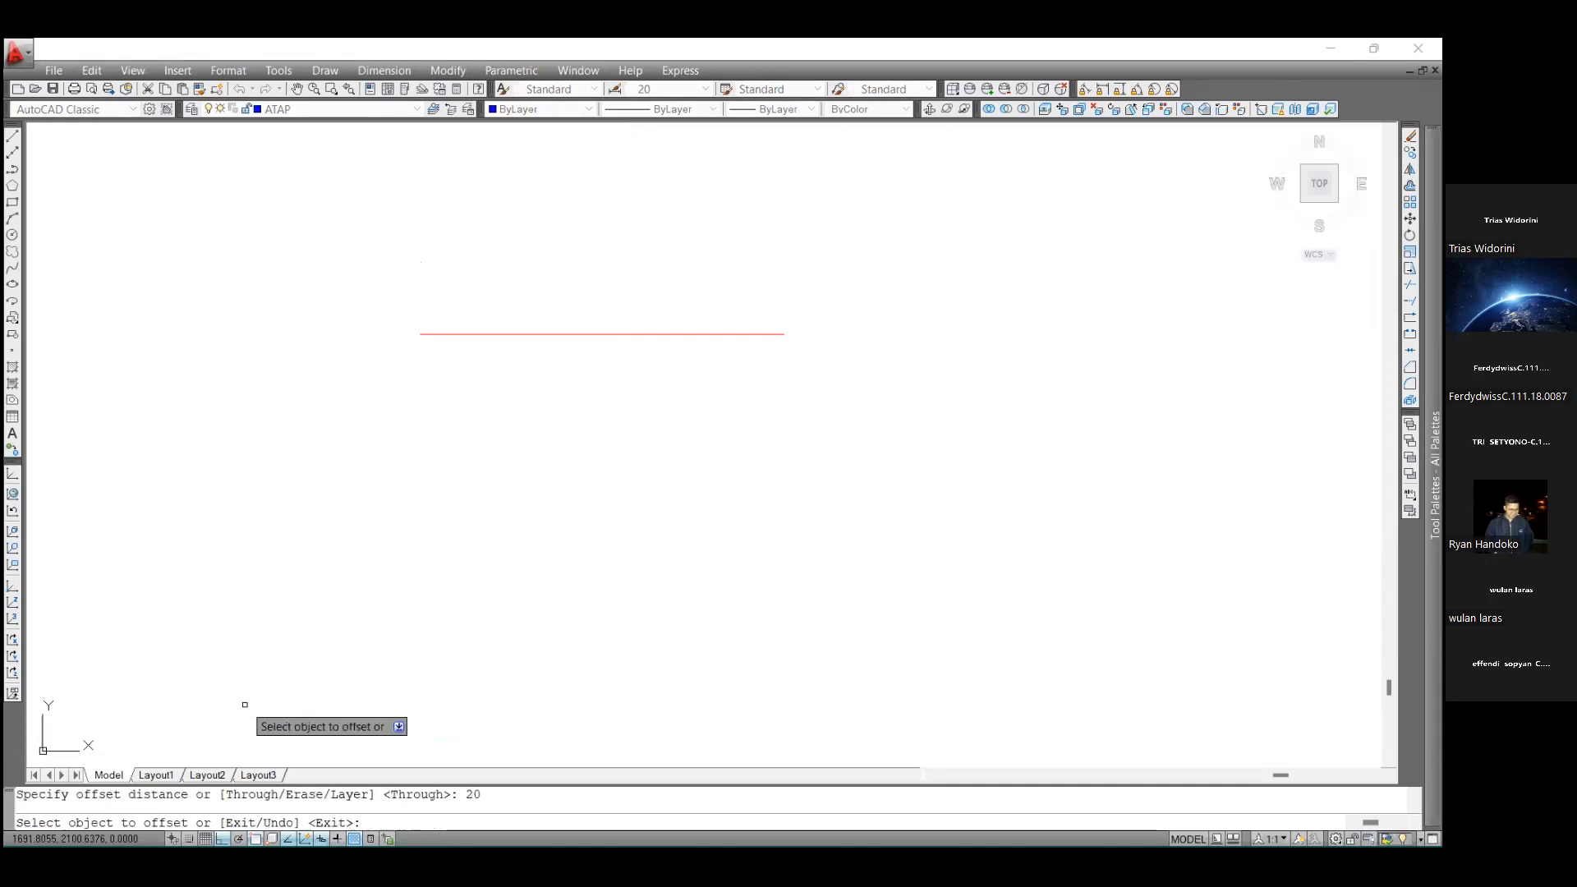
{"action": "left_click", "coordinate": [688, 333]}
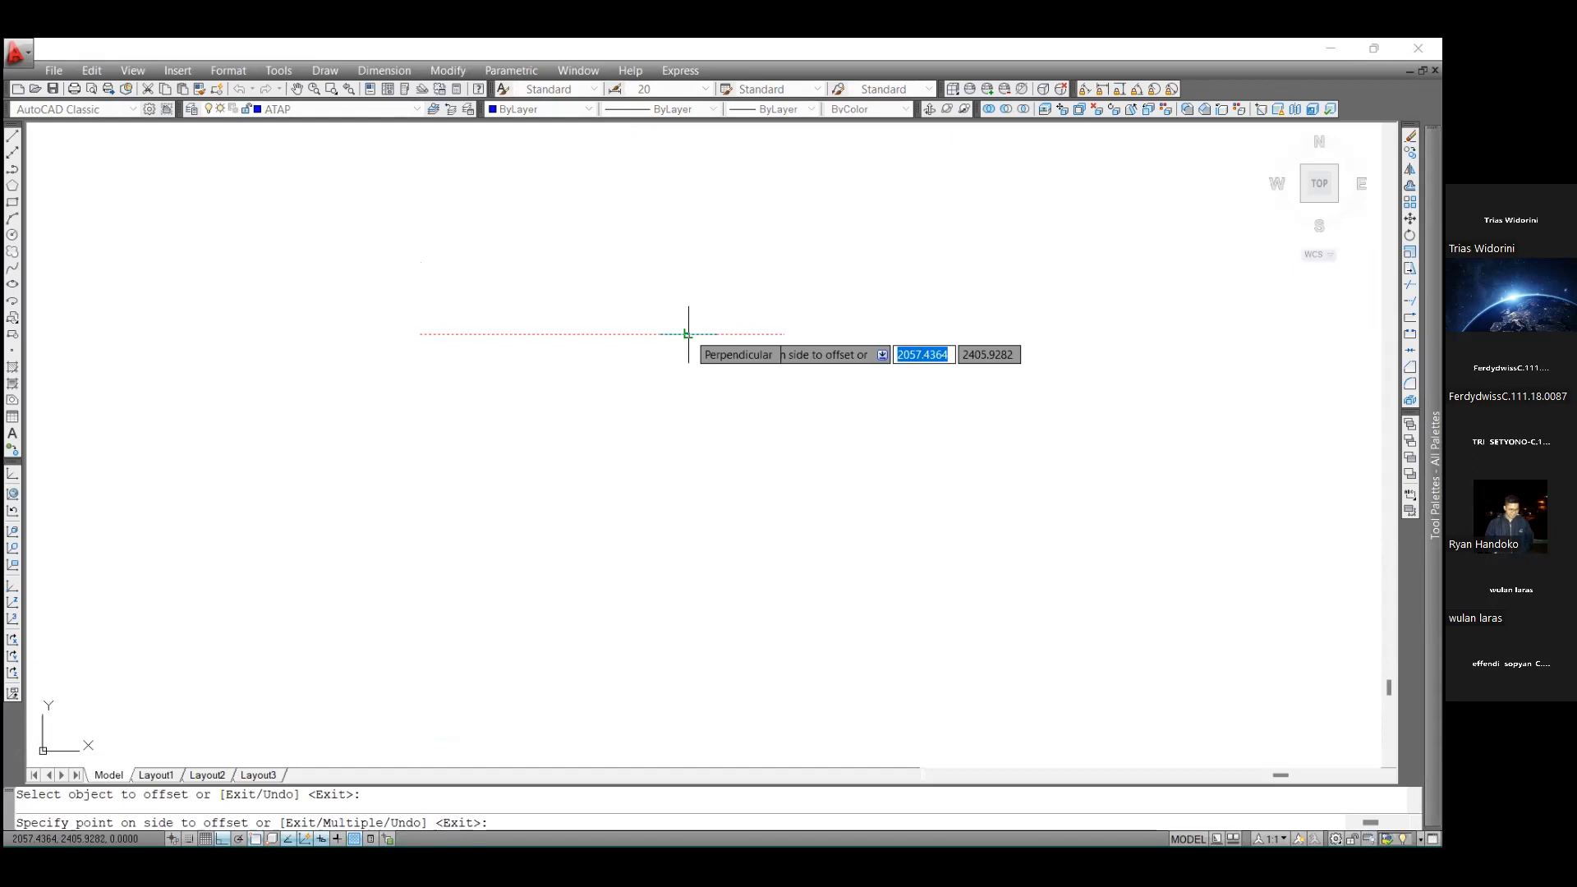
{"action": "left_click", "coordinate": [702, 216]}
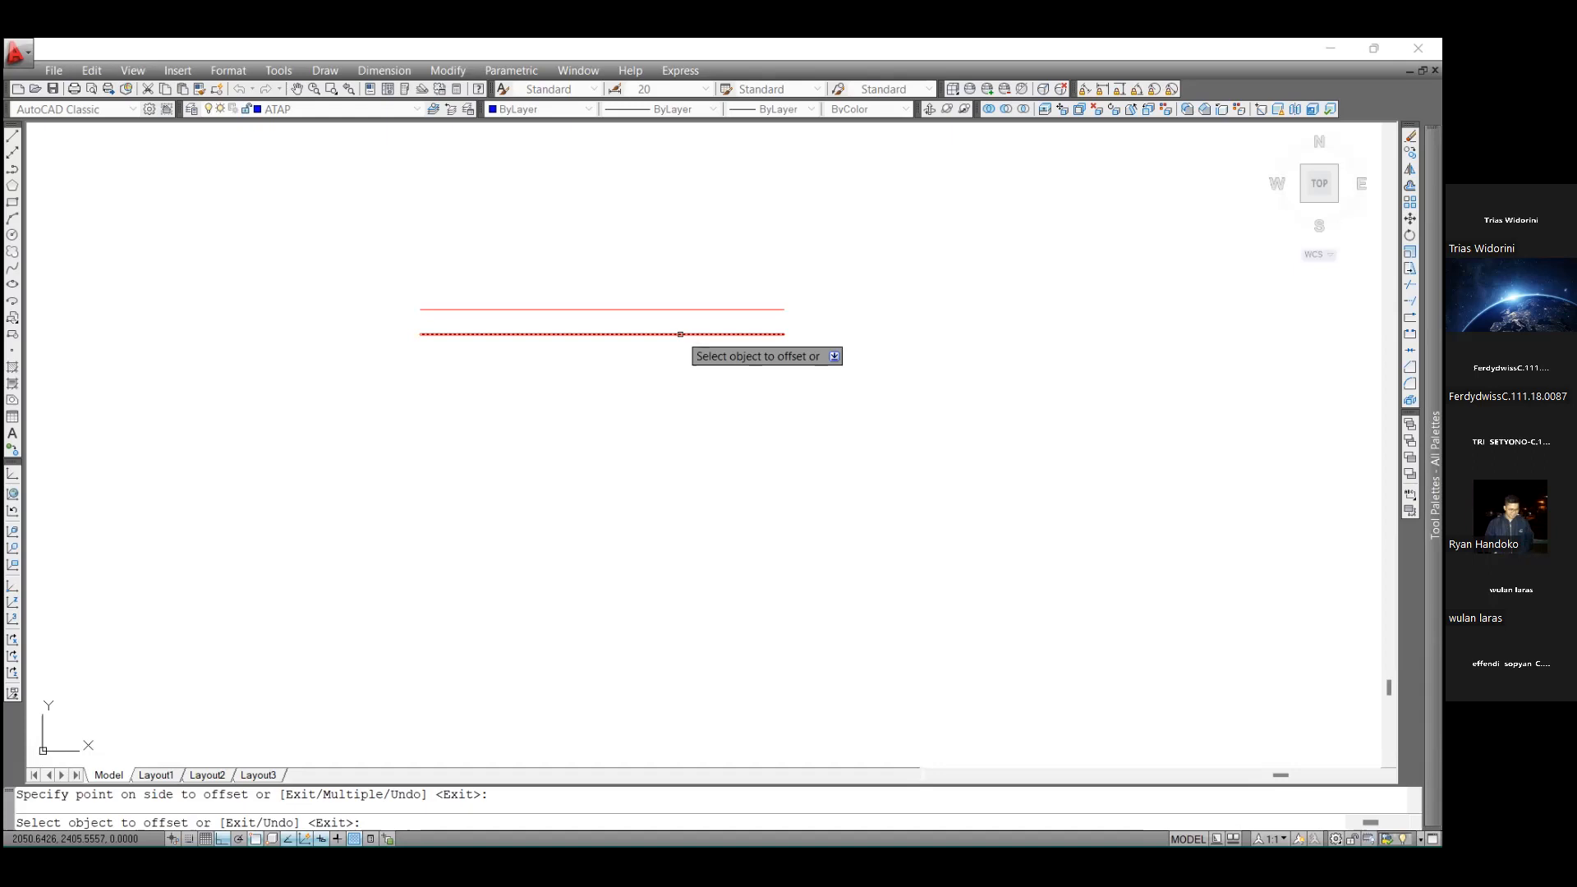
Offset the original red line downward as well, using the same 20-unit distance
{"action": "left_click", "coordinate": [616, 336]}
{"action": "left_click", "coordinate": [616, 387]}
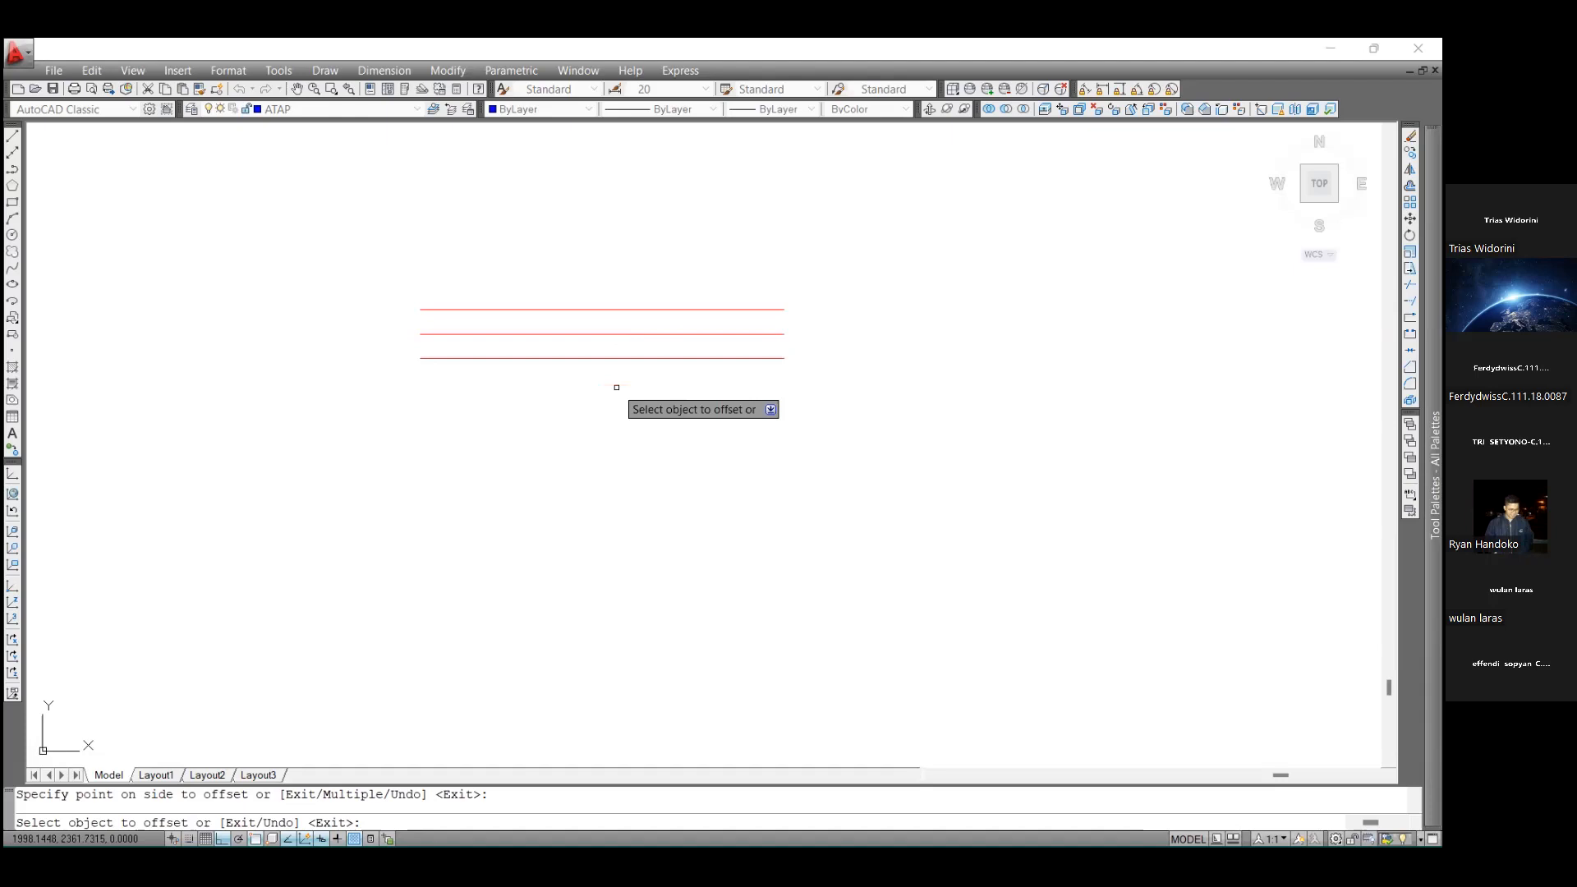
{"action": "key", "text": "Escape"}
Draw a vertical line on the ATAP layer that crosses all three red horizontal lines left of their middle
{"action": "left_click", "coordinate": [13, 137]}
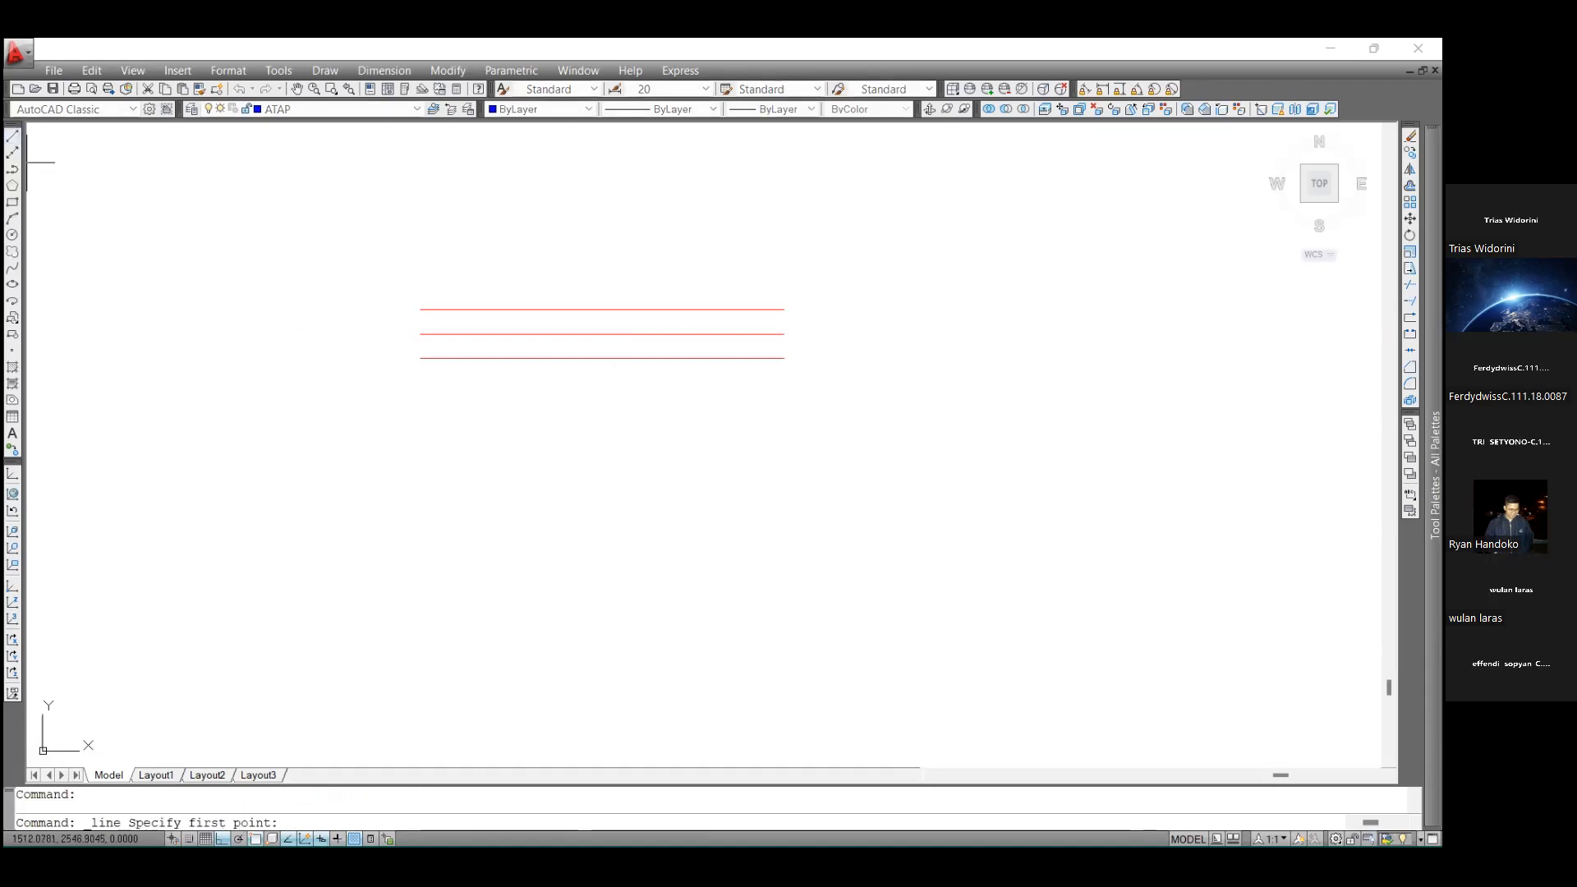
{"action": "left_click", "coordinate": [574, 232]}
{"action": "left_click", "coordinate": [573, 484]}
{"action": "key", "text": "Return"}
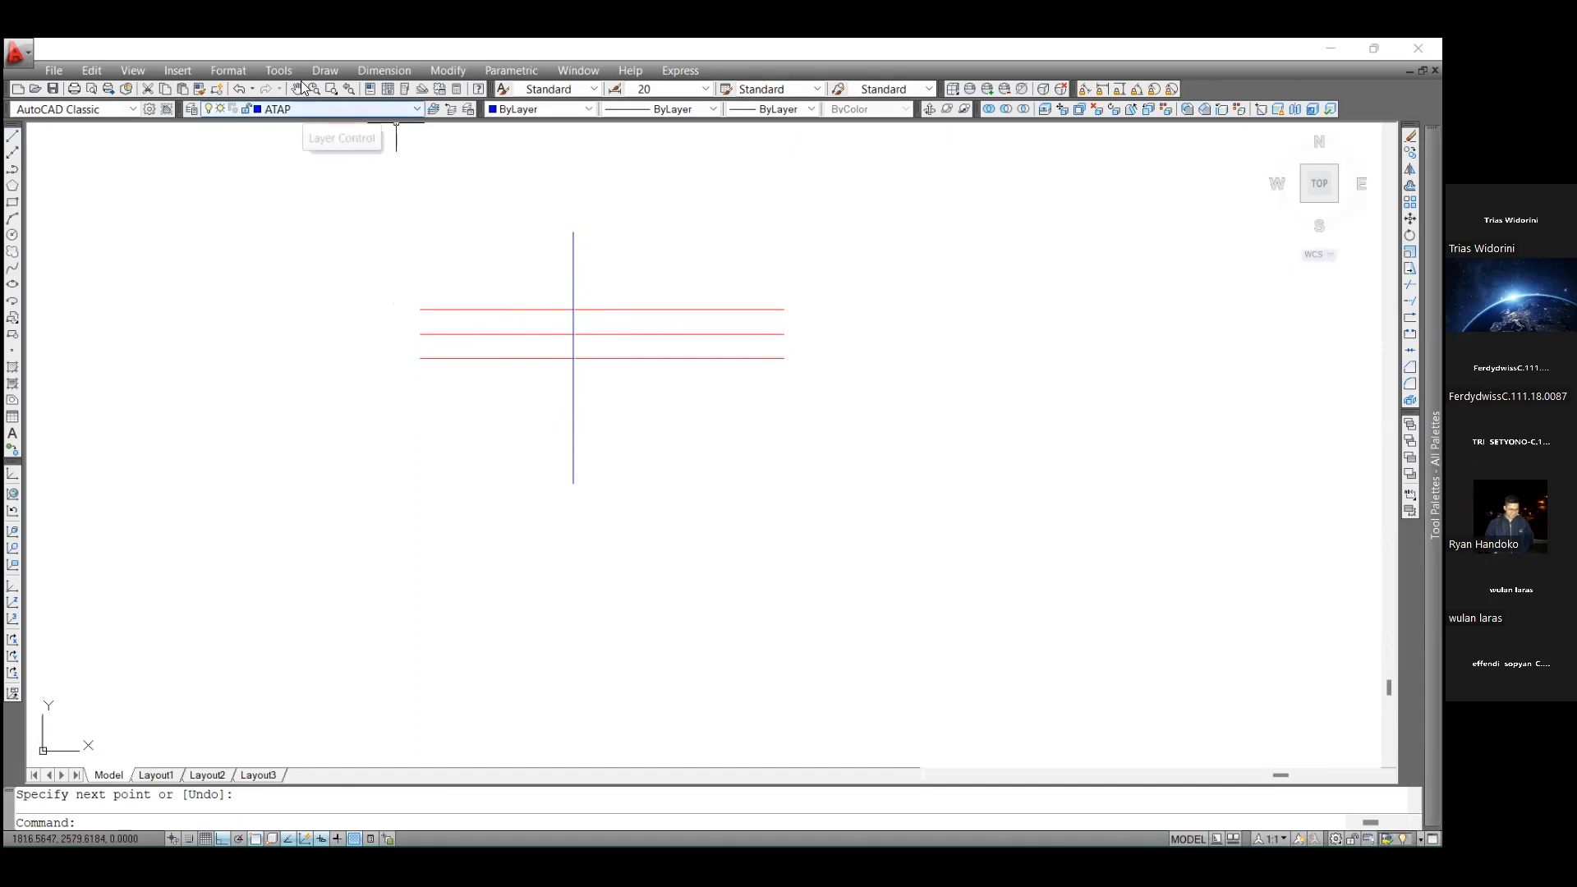
Trim off the parts of the three red lines lying to the left of the blue vertical line
{"action": "left_click", "coordinate": [447, 71]}
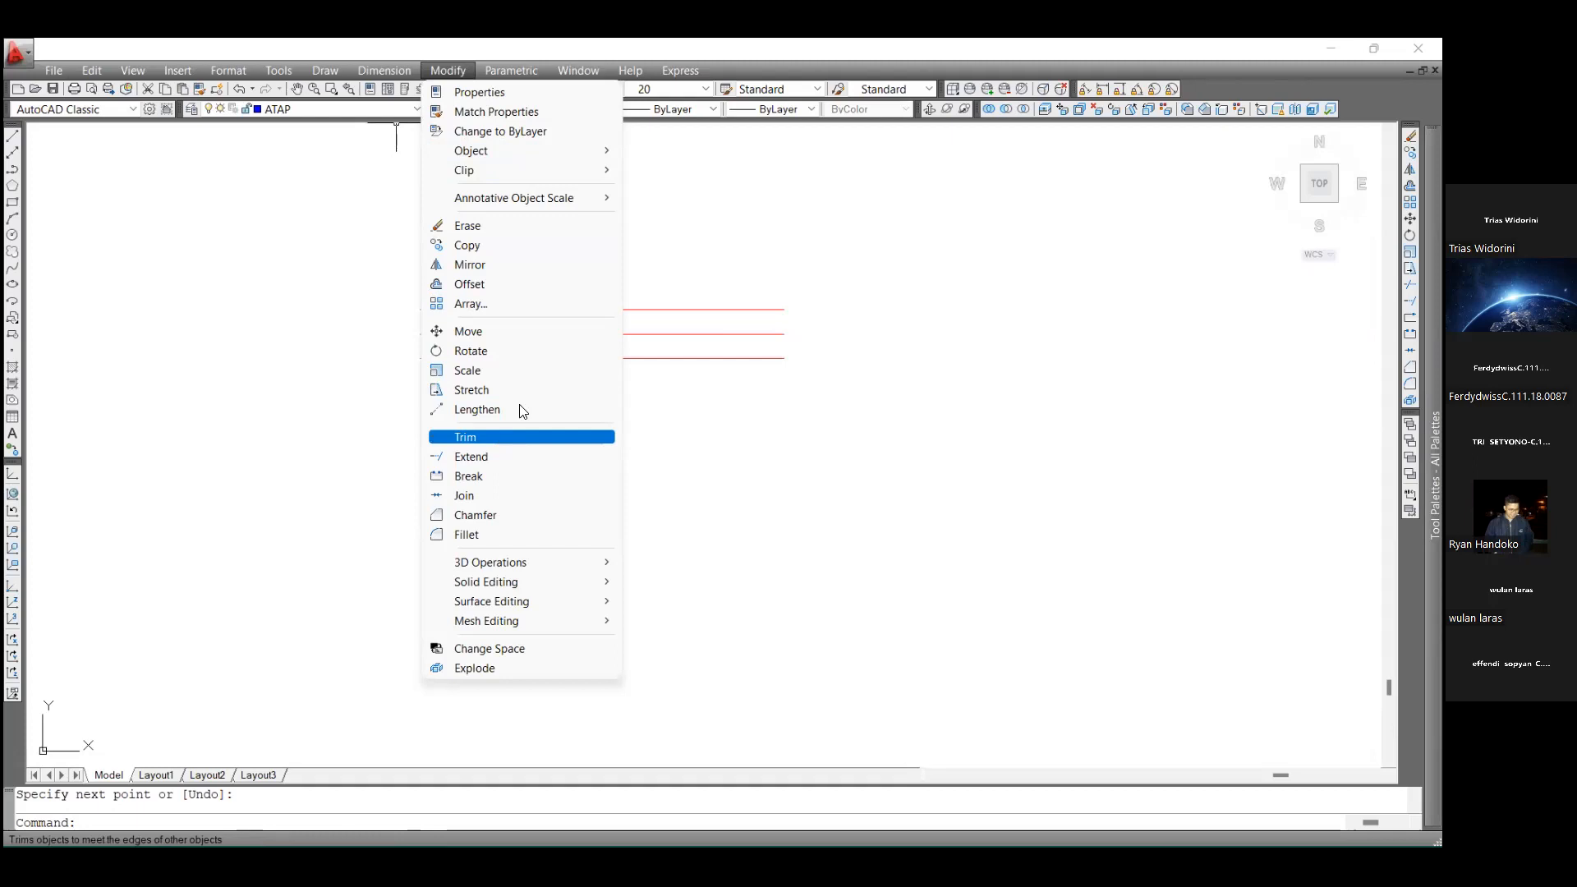
{"action": "left_click", "coordinate": [506, 435]}
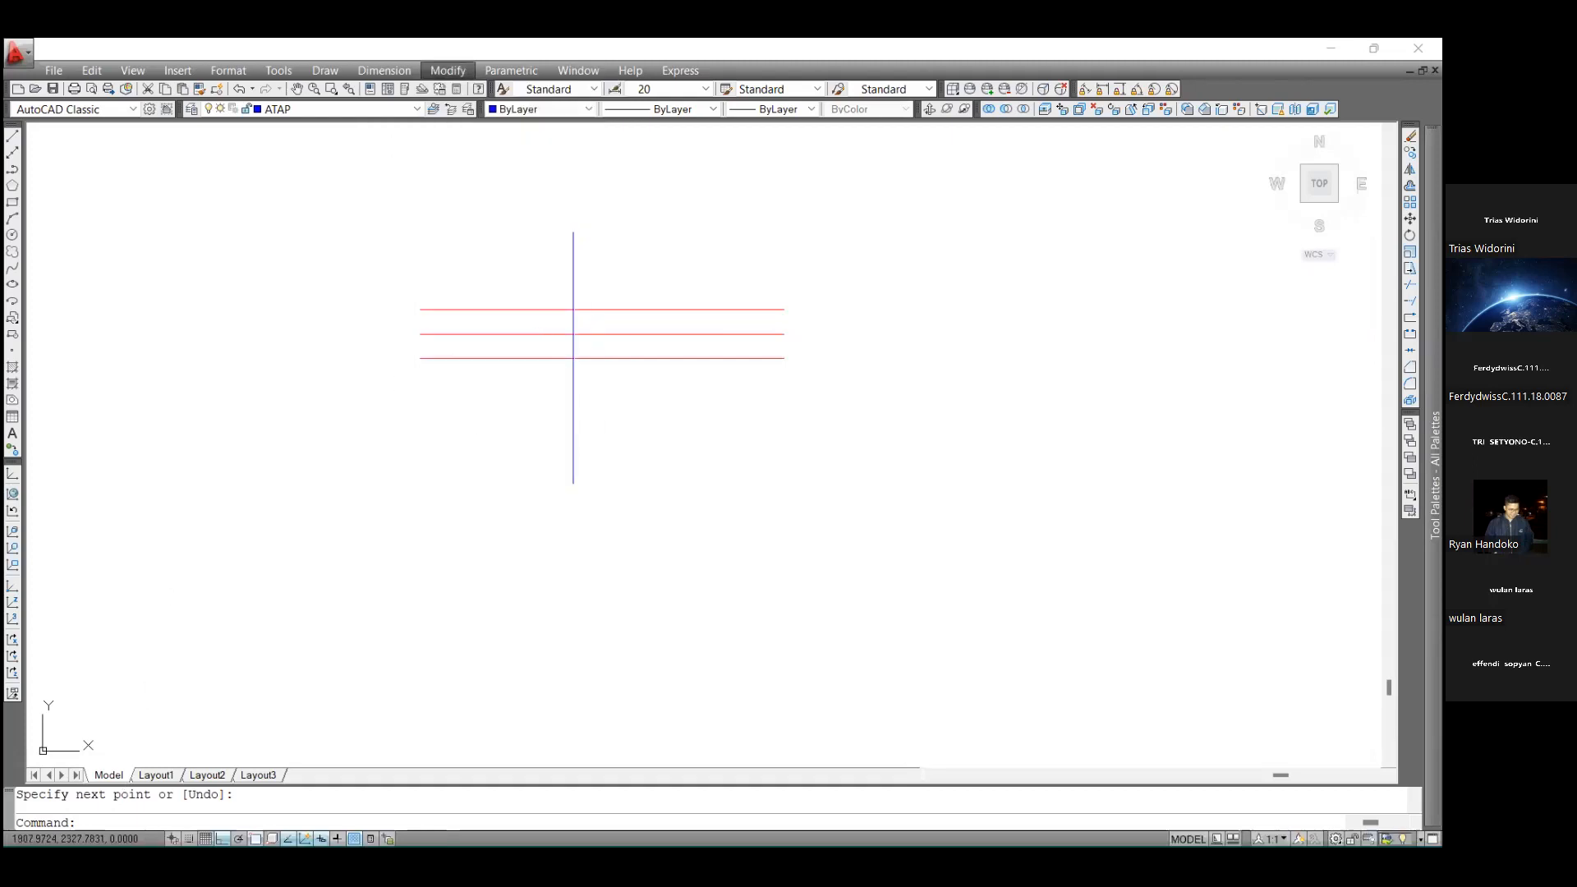
{"action": "type", "text": "tr"}
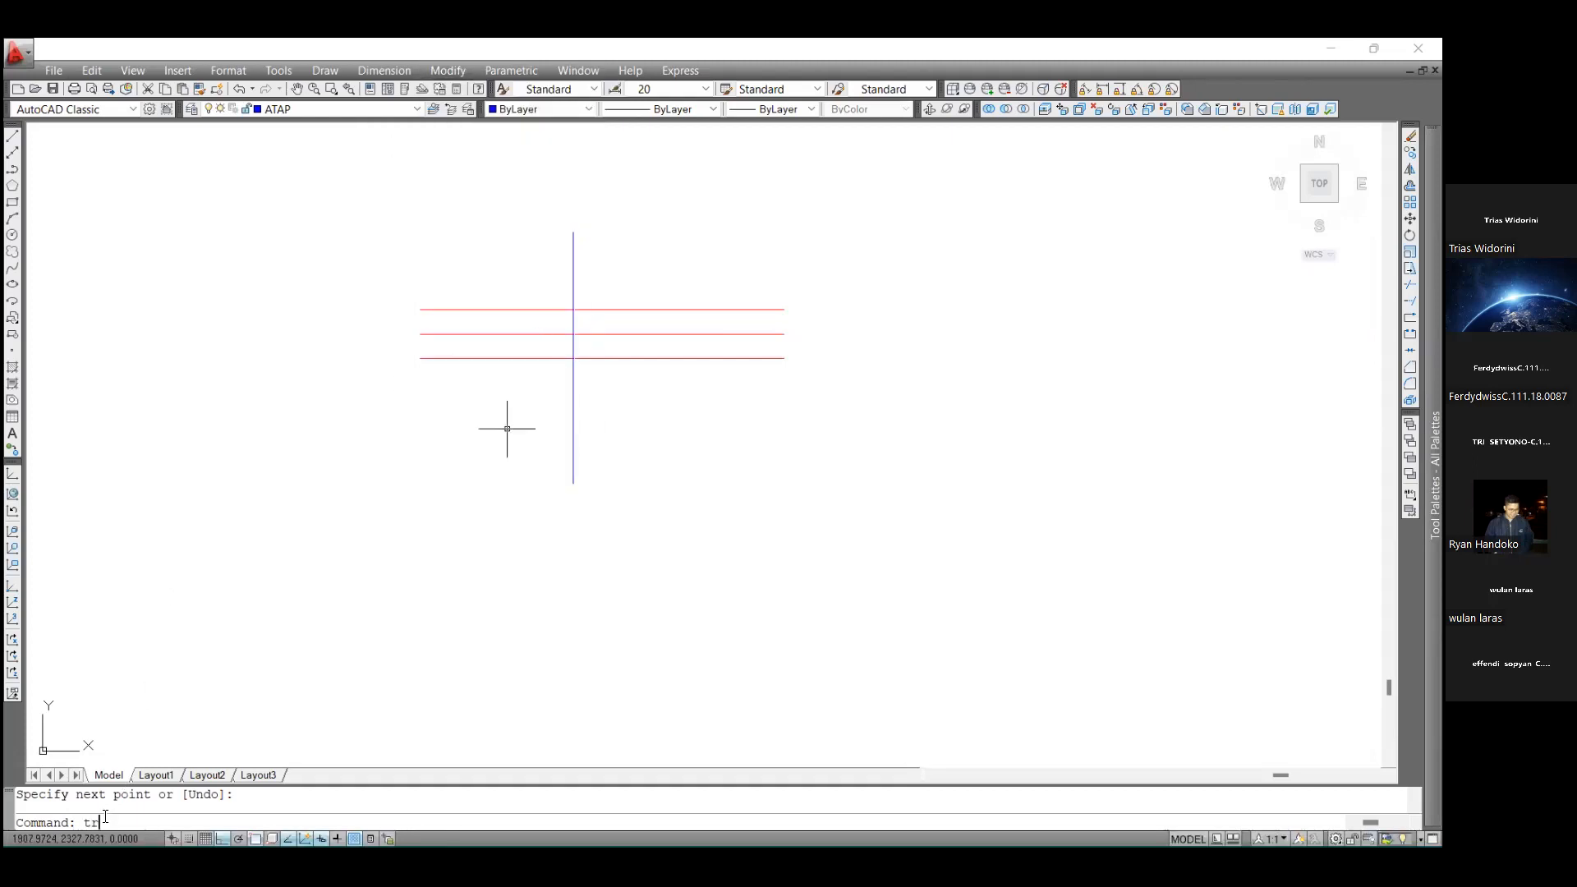
{"action": "key", "text": "Return"}
{"action": "key", "text": "Return"}
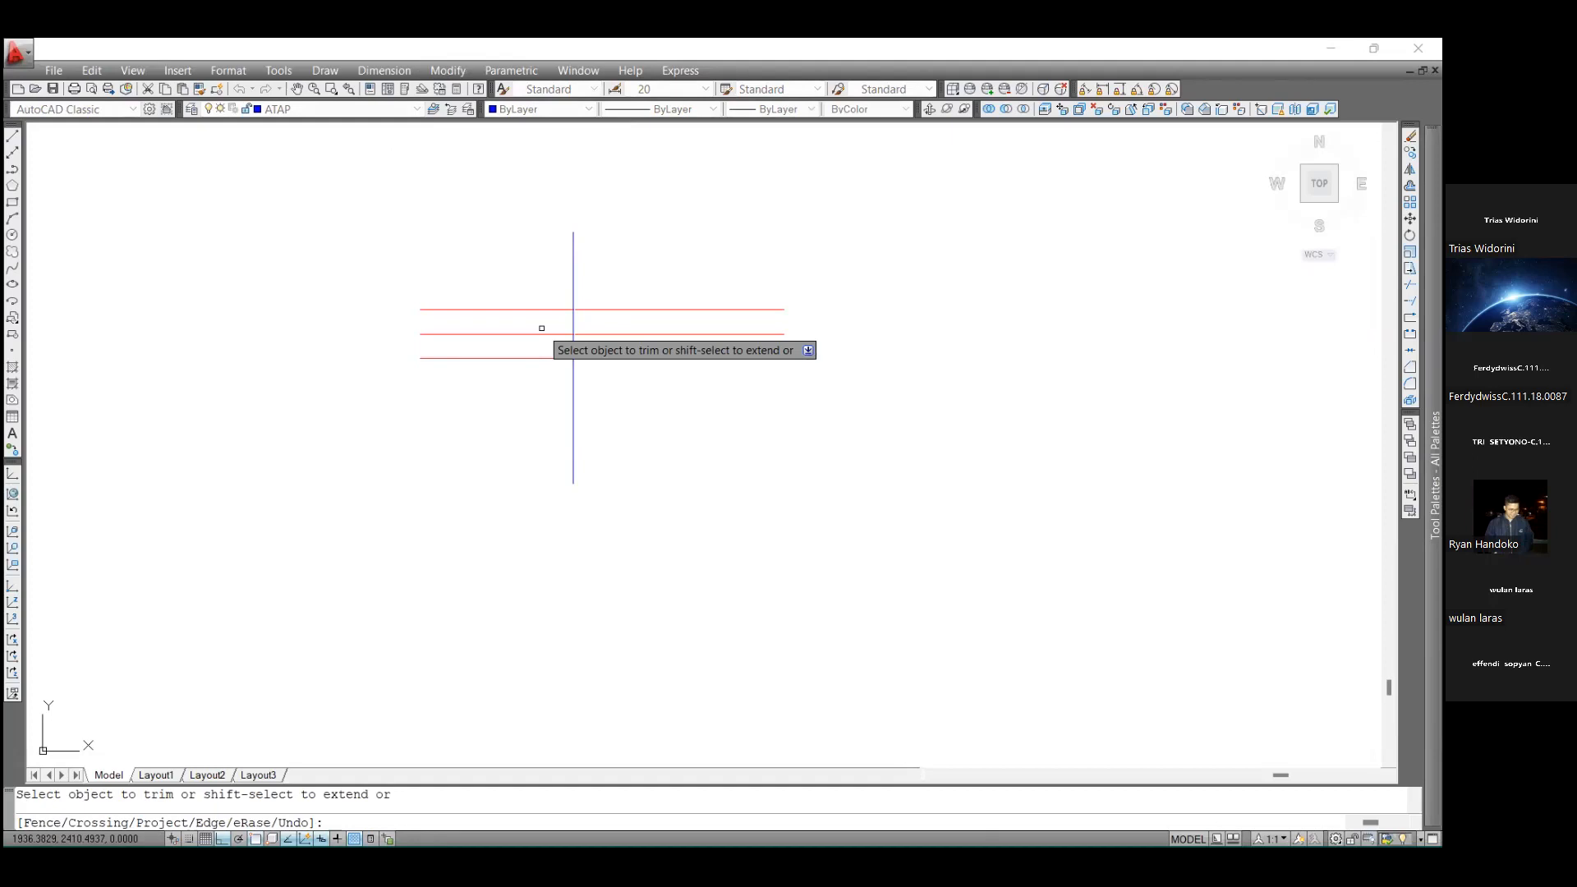
{"action": "left_click", "coordinate": [528, 427]}
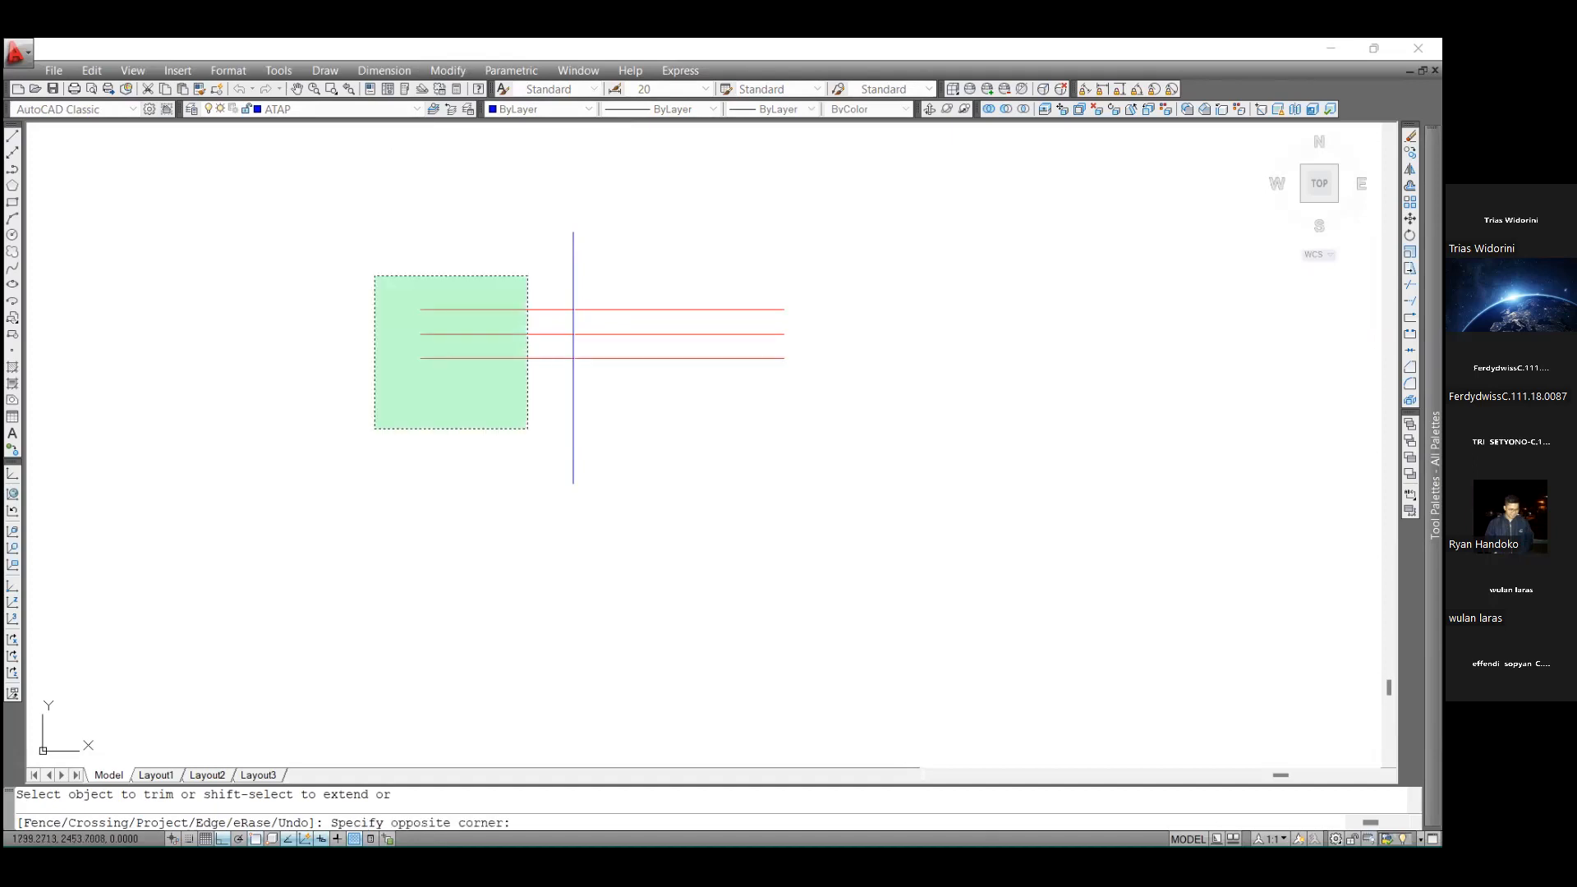
{"action": "left_click", "coordinate": [375, 276]}
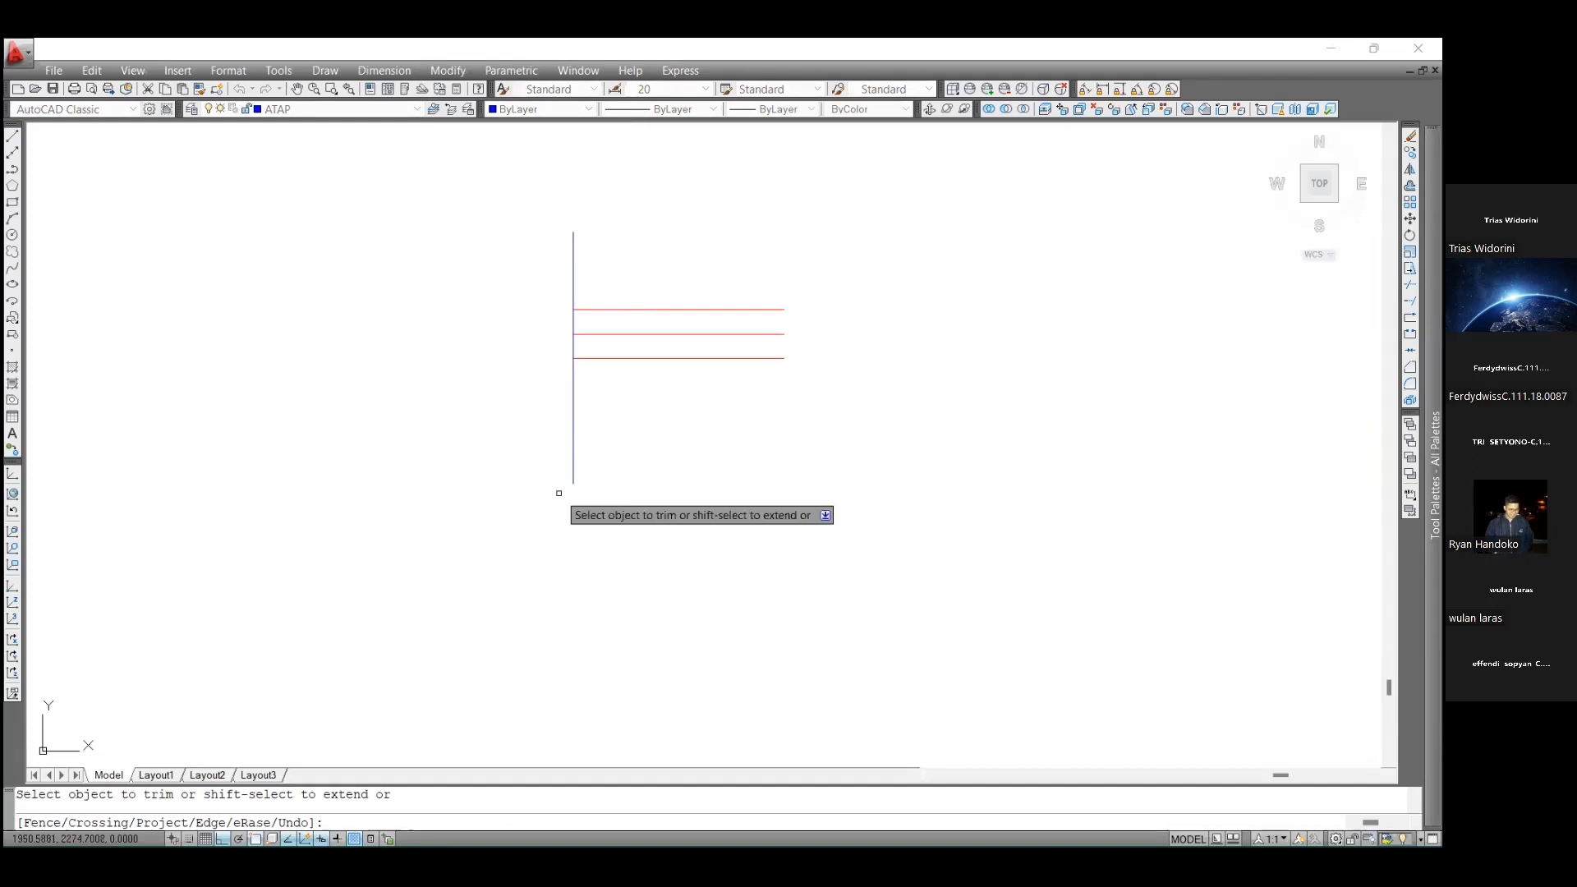
{"action": "key", "text": "Escape"}
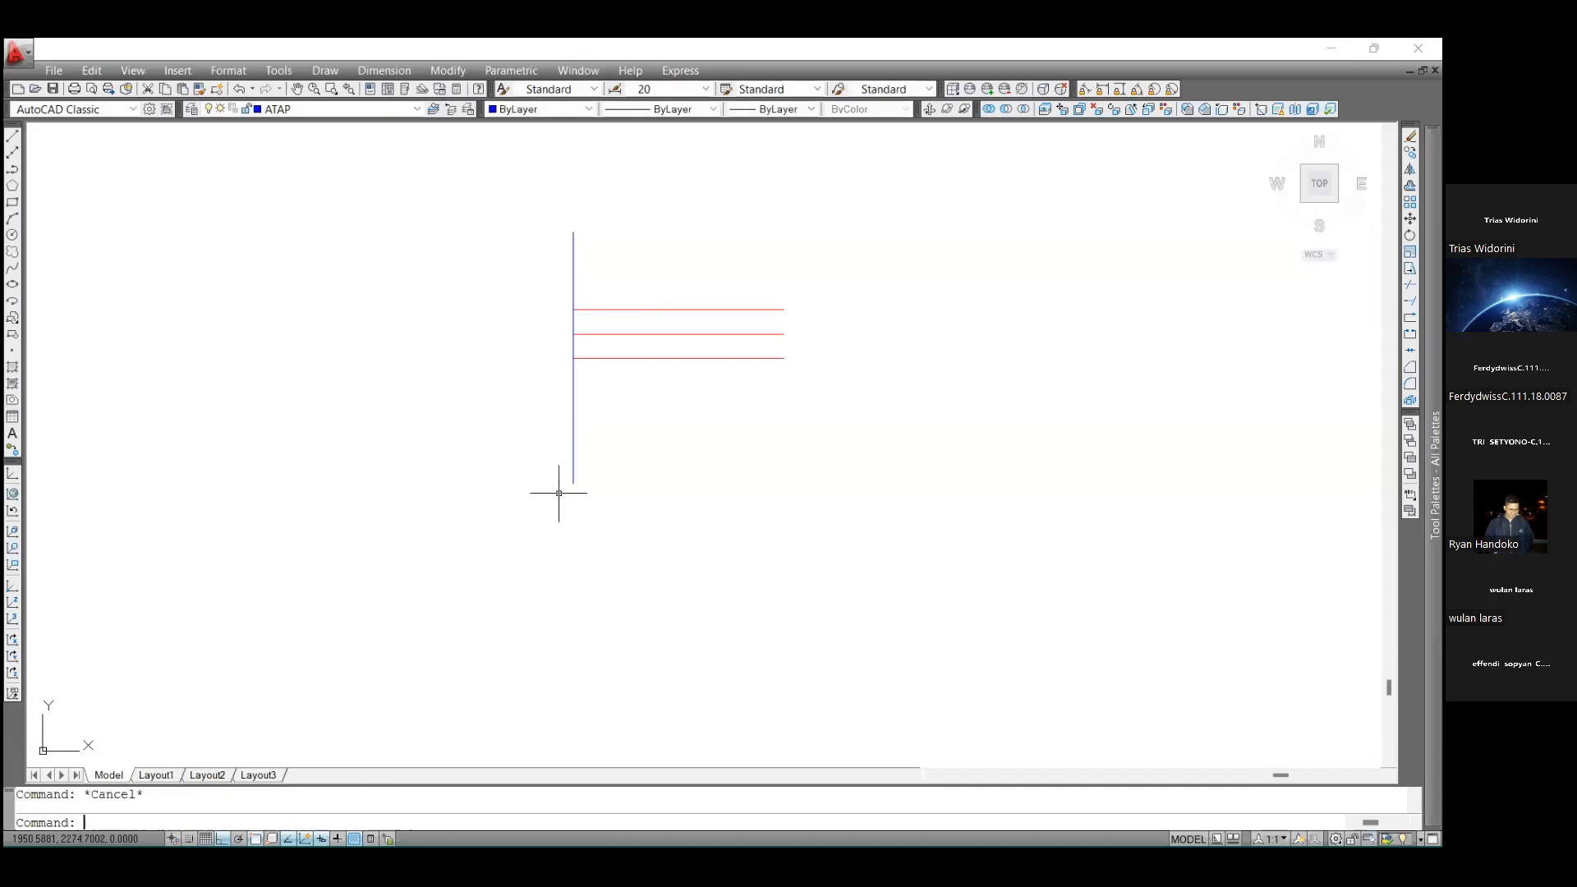
Draw a short horizontal line left of the blue vertical line's lower part and extend it to meet that line
{"action": "left_click", "coordinate": [13, 138]}
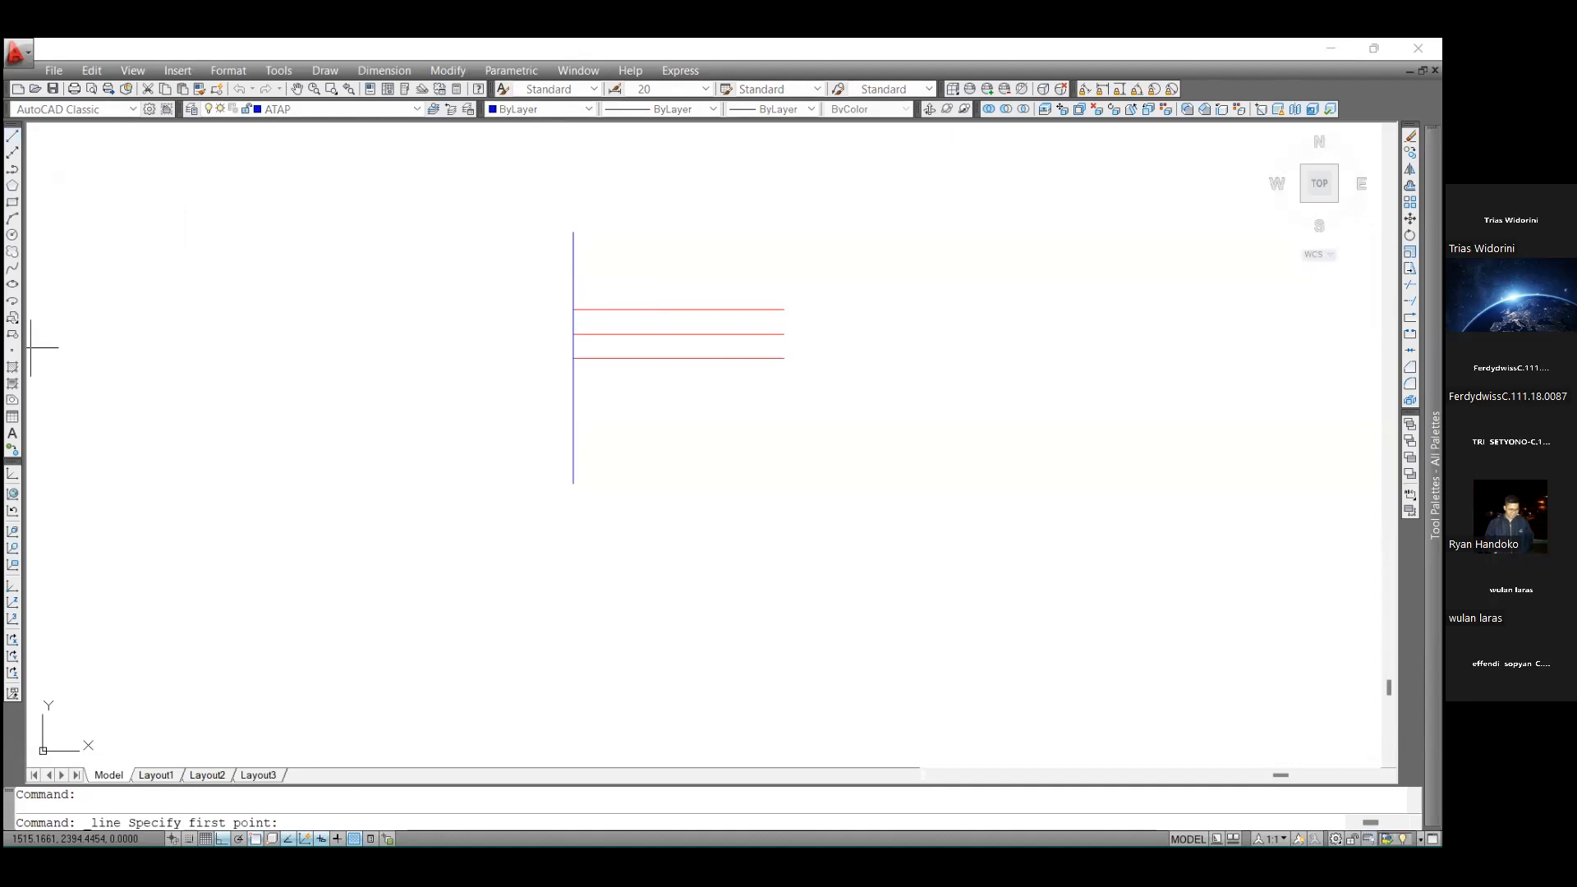
{"action": "left_click", "coordinate": [347, 431]}
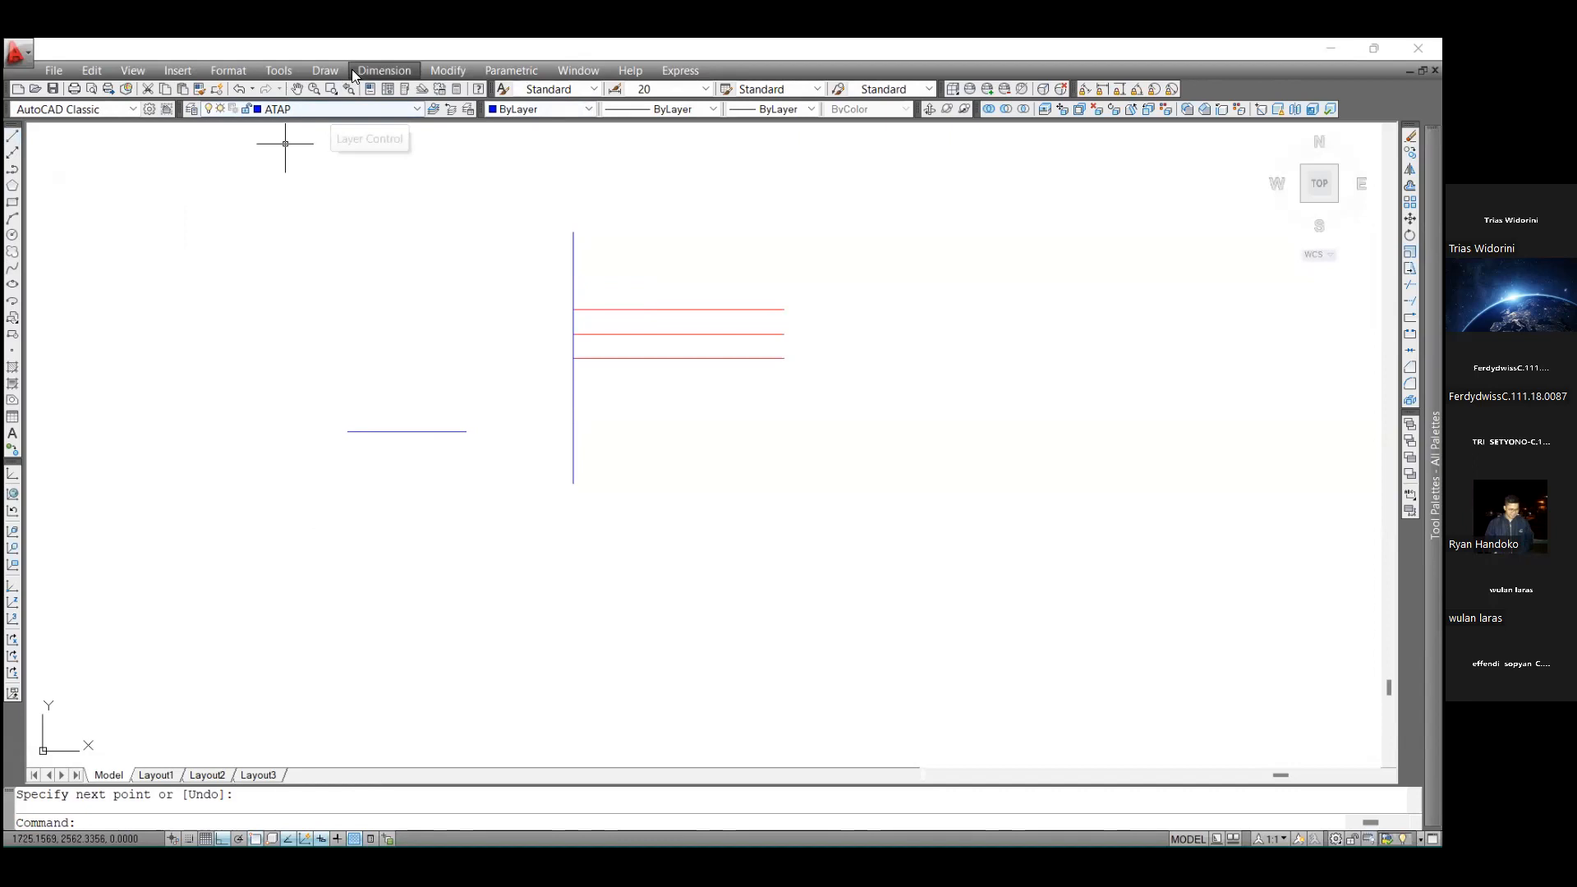
{"action": "left_click", "coordinate": [449, 72]}
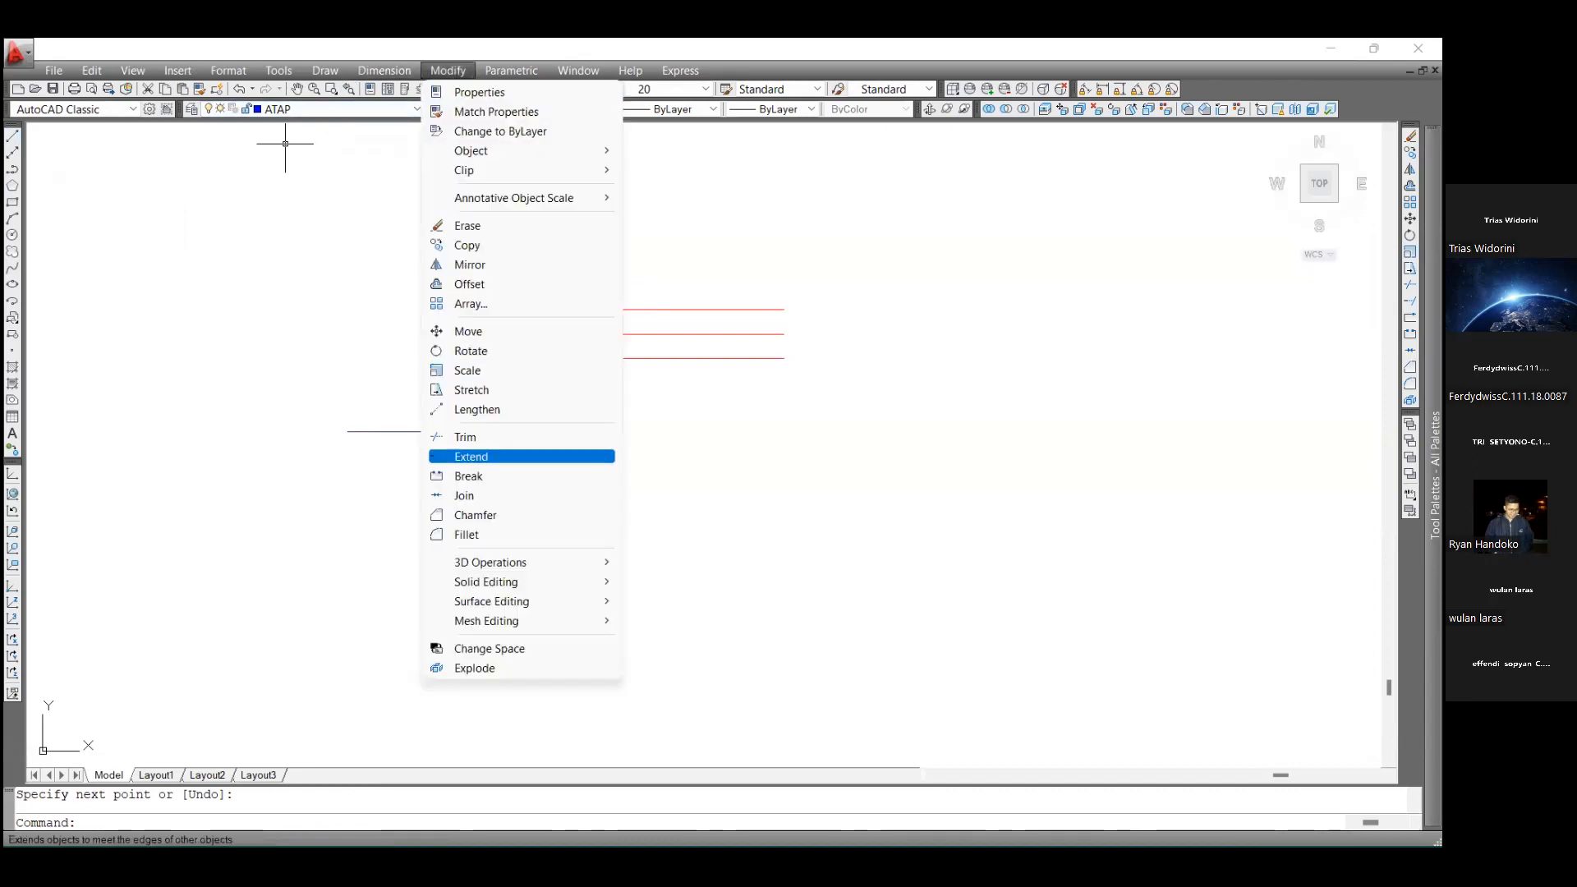
{"action": "left_click", "coordinate": [471, 456]}
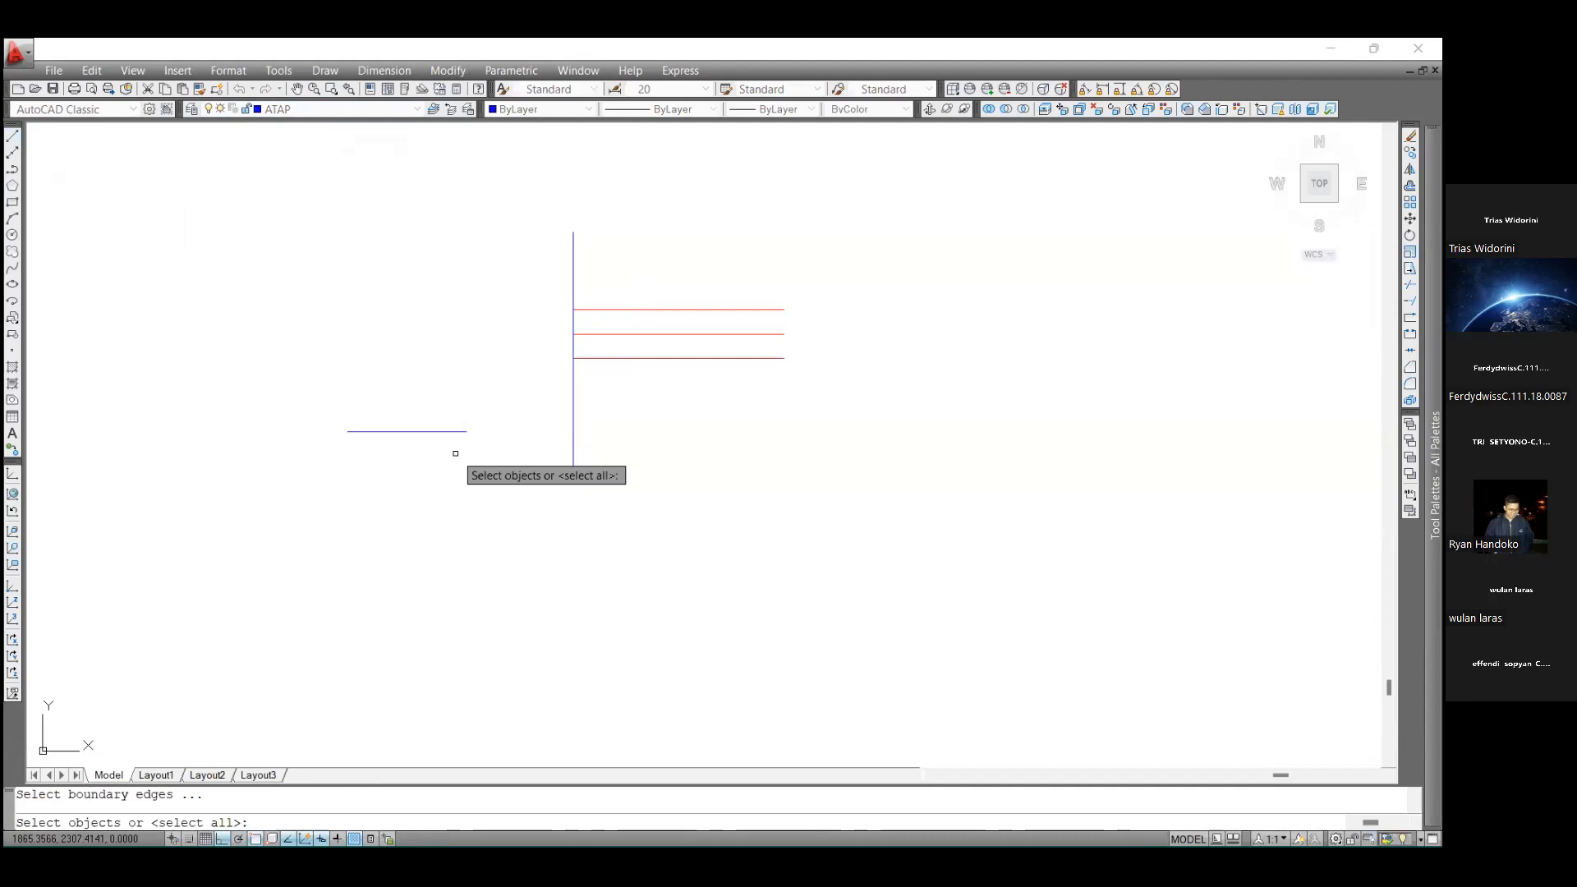
{"action": "left_click", "coordinate": [573, 432]}
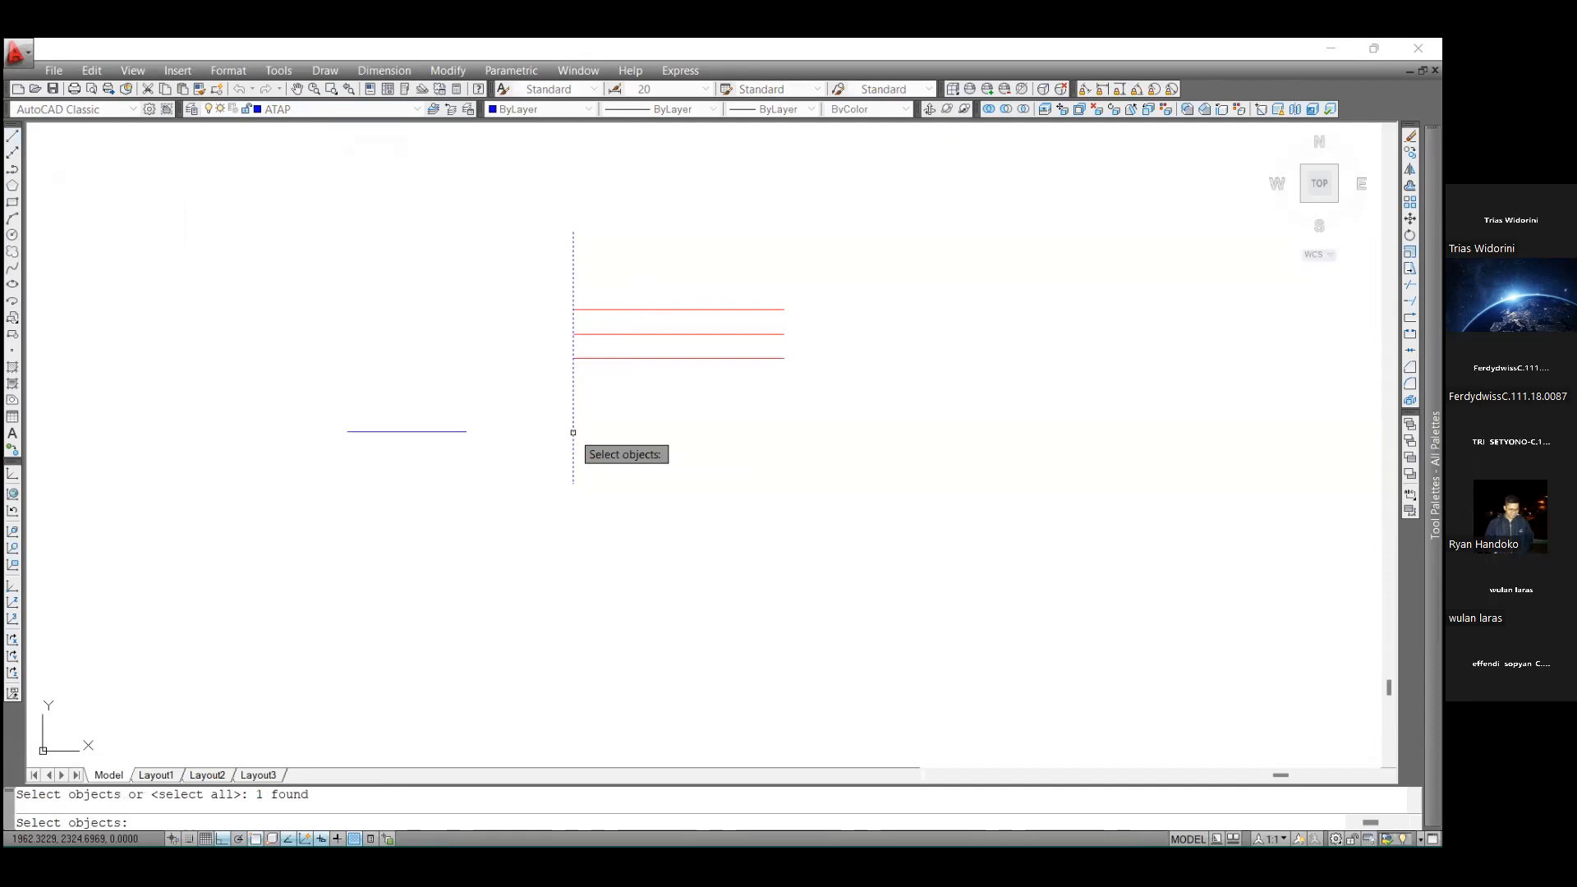
{"action": "key", "text": "Return"}
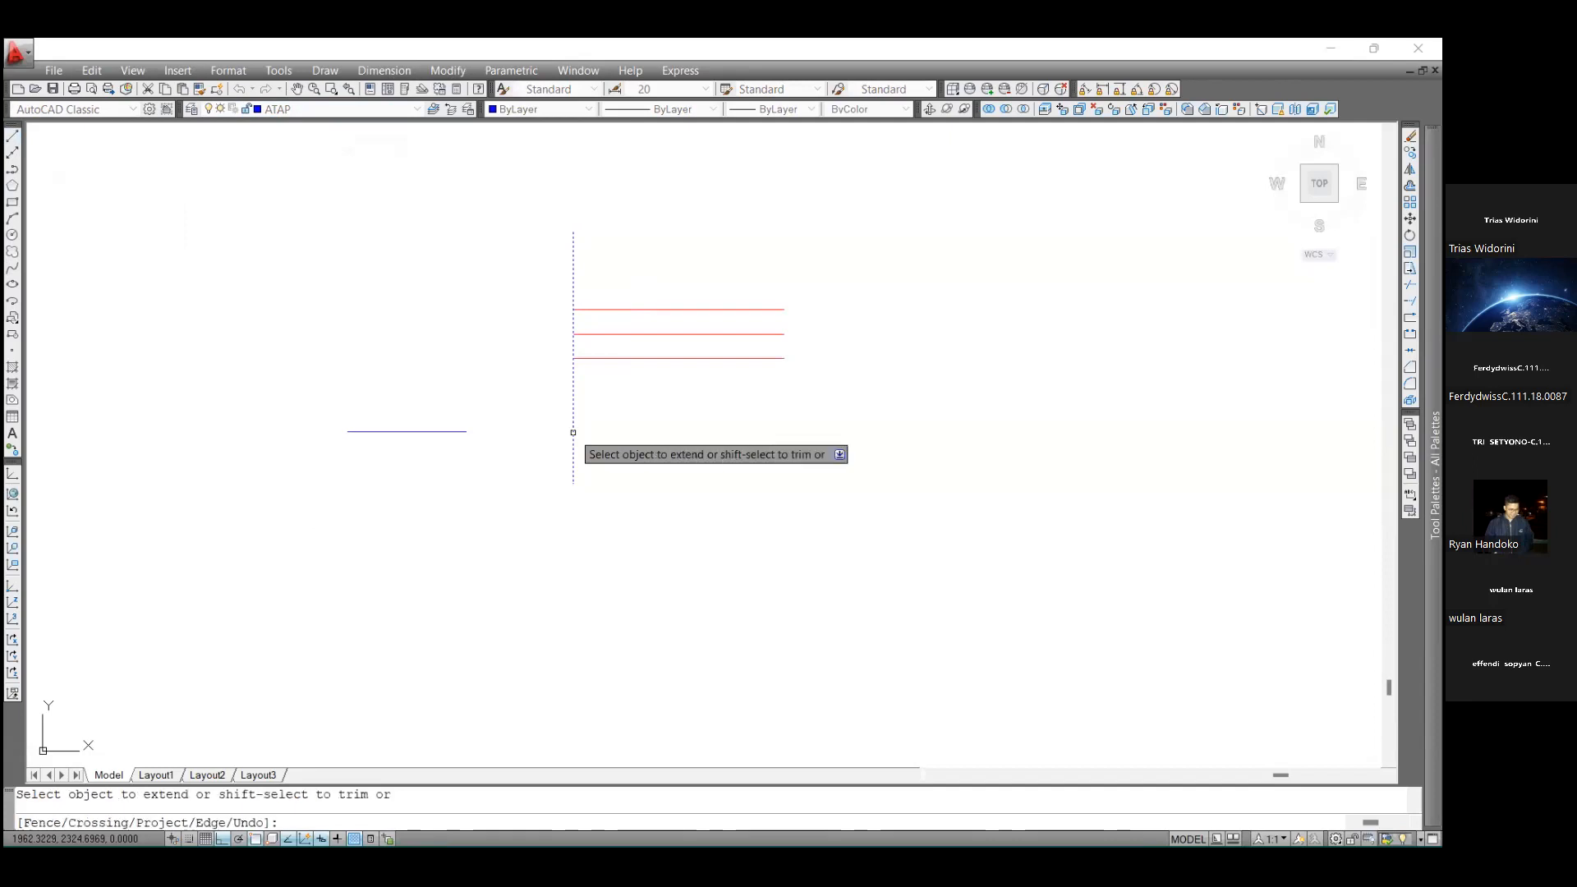
{"action": "left_click", "coordinate": [465, 433]}
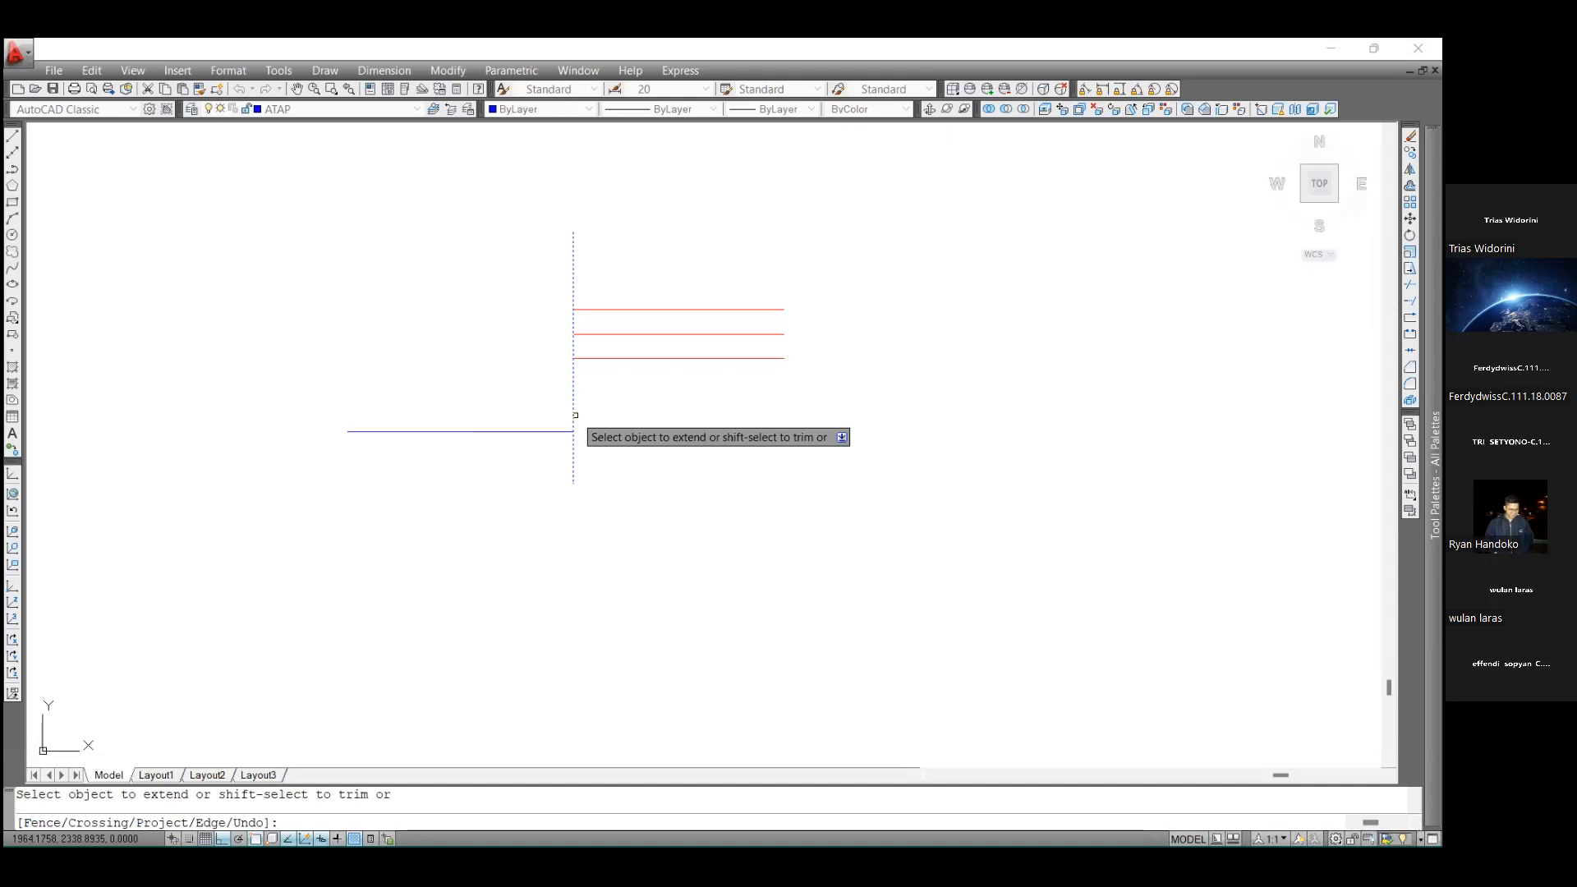
{"action": "key", "text": "Escape"}
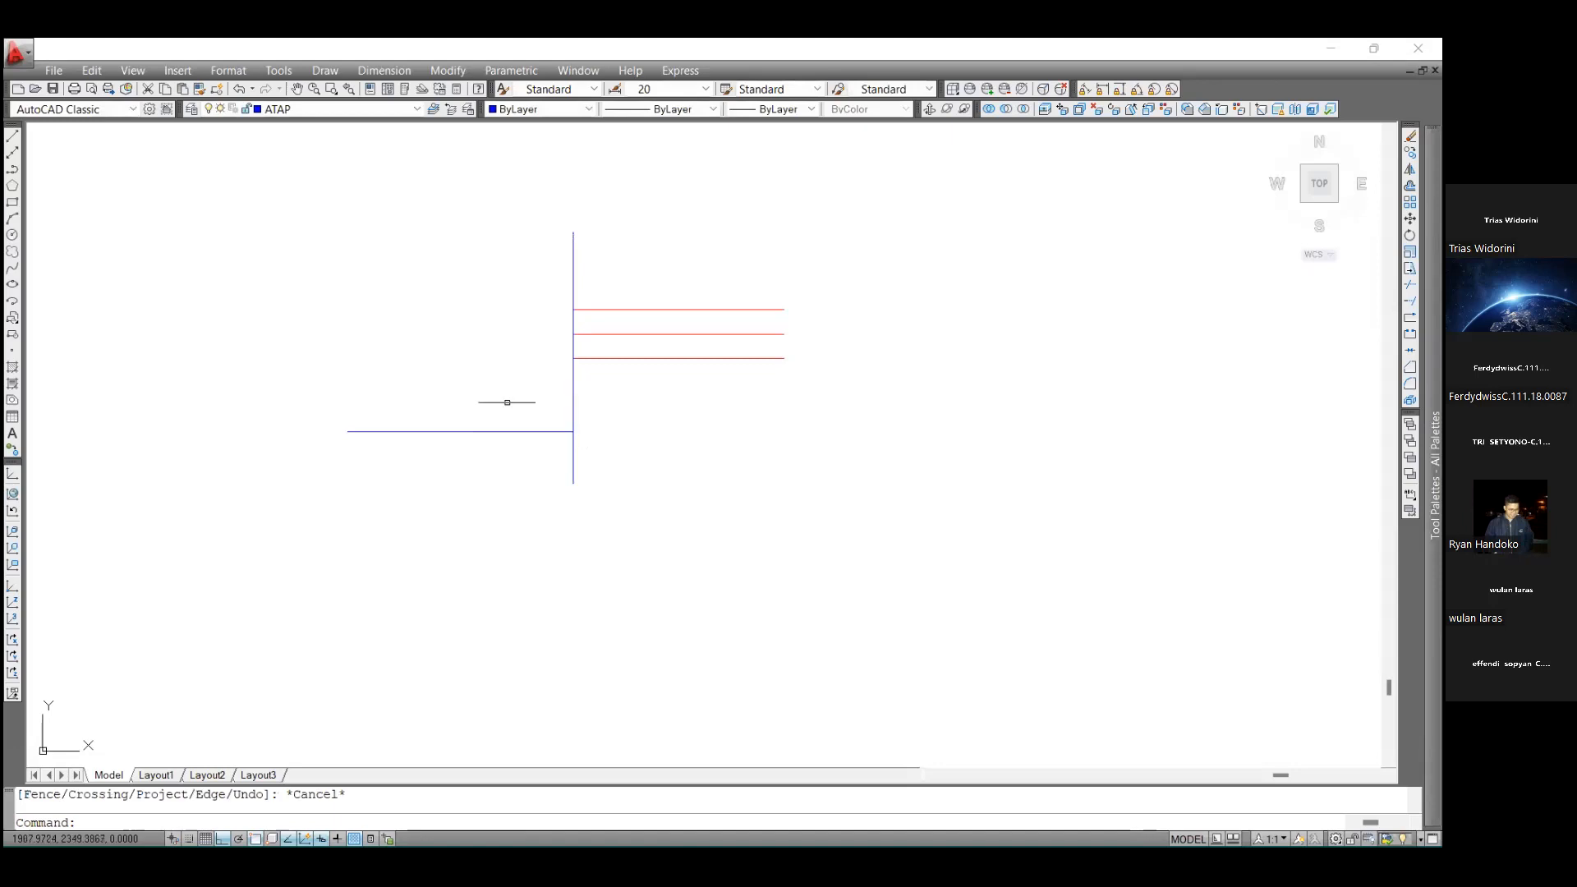
Copy the loose sofa from its back's midpoint to the midpoint of the living-room side of the K. TIDUR 1 wall, with Ortho off
{"action": "scroll", "coordinate": [743, 281], "scroll_direction": "down", "scroll_amount": 2}
{"action": "scroll", "coordinate": [743, 281], "scroll_direction": "down", "scroll_amount": 4}
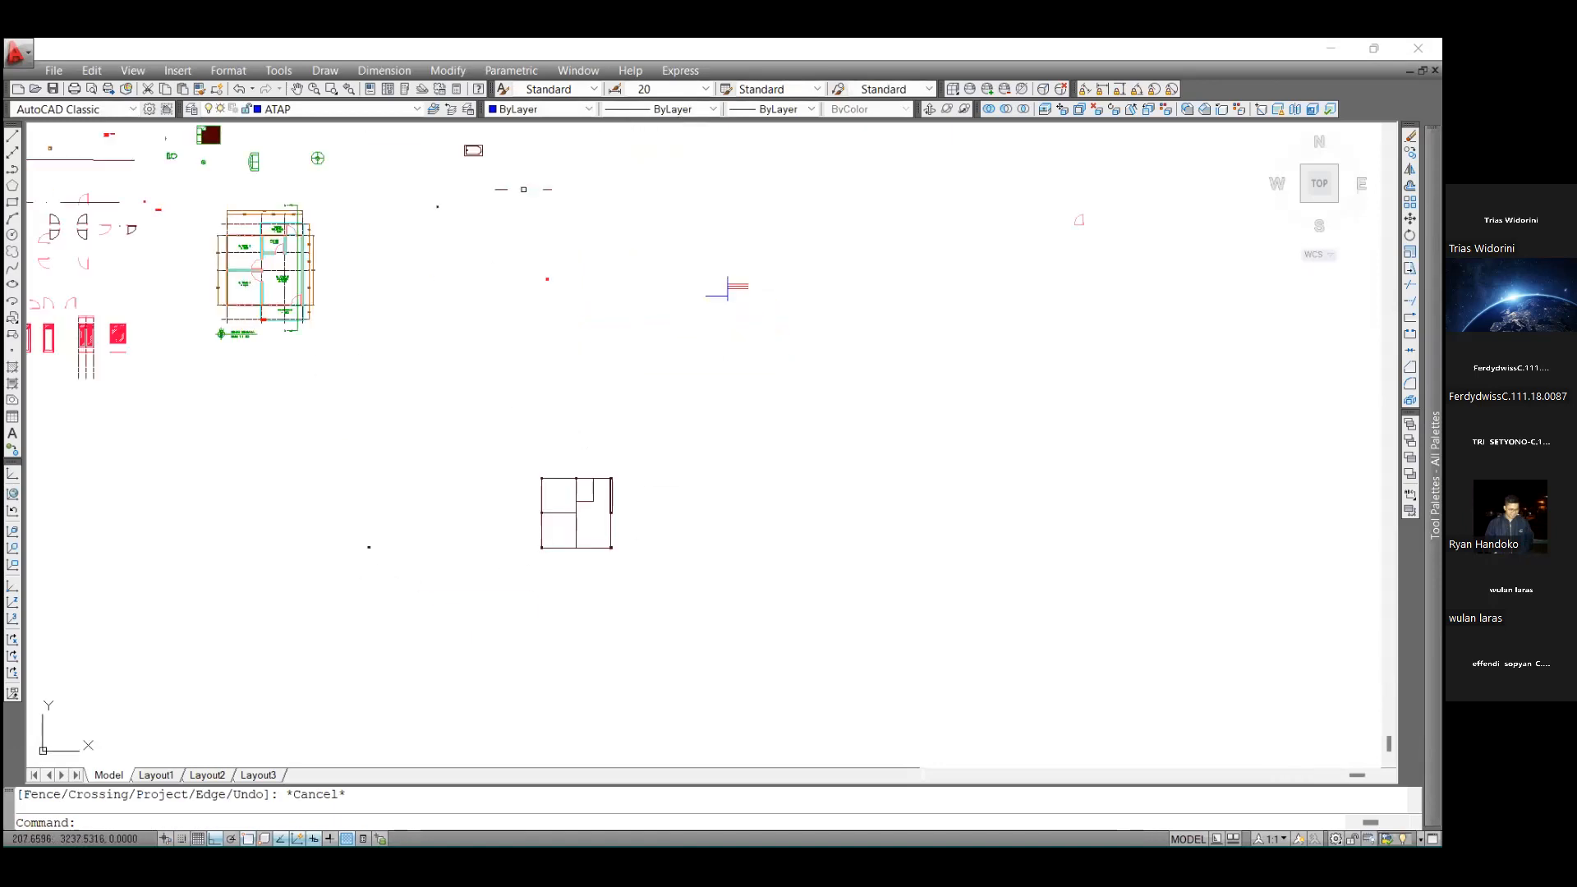
{"action": "scroll", "coordinate": [242, 171], "scroll_direction": "up", "scroll_amount": 5}
{"action": "scroll", "coordinate": [279, 339], "scroll_direction": "down", "scroll_amount": 4}
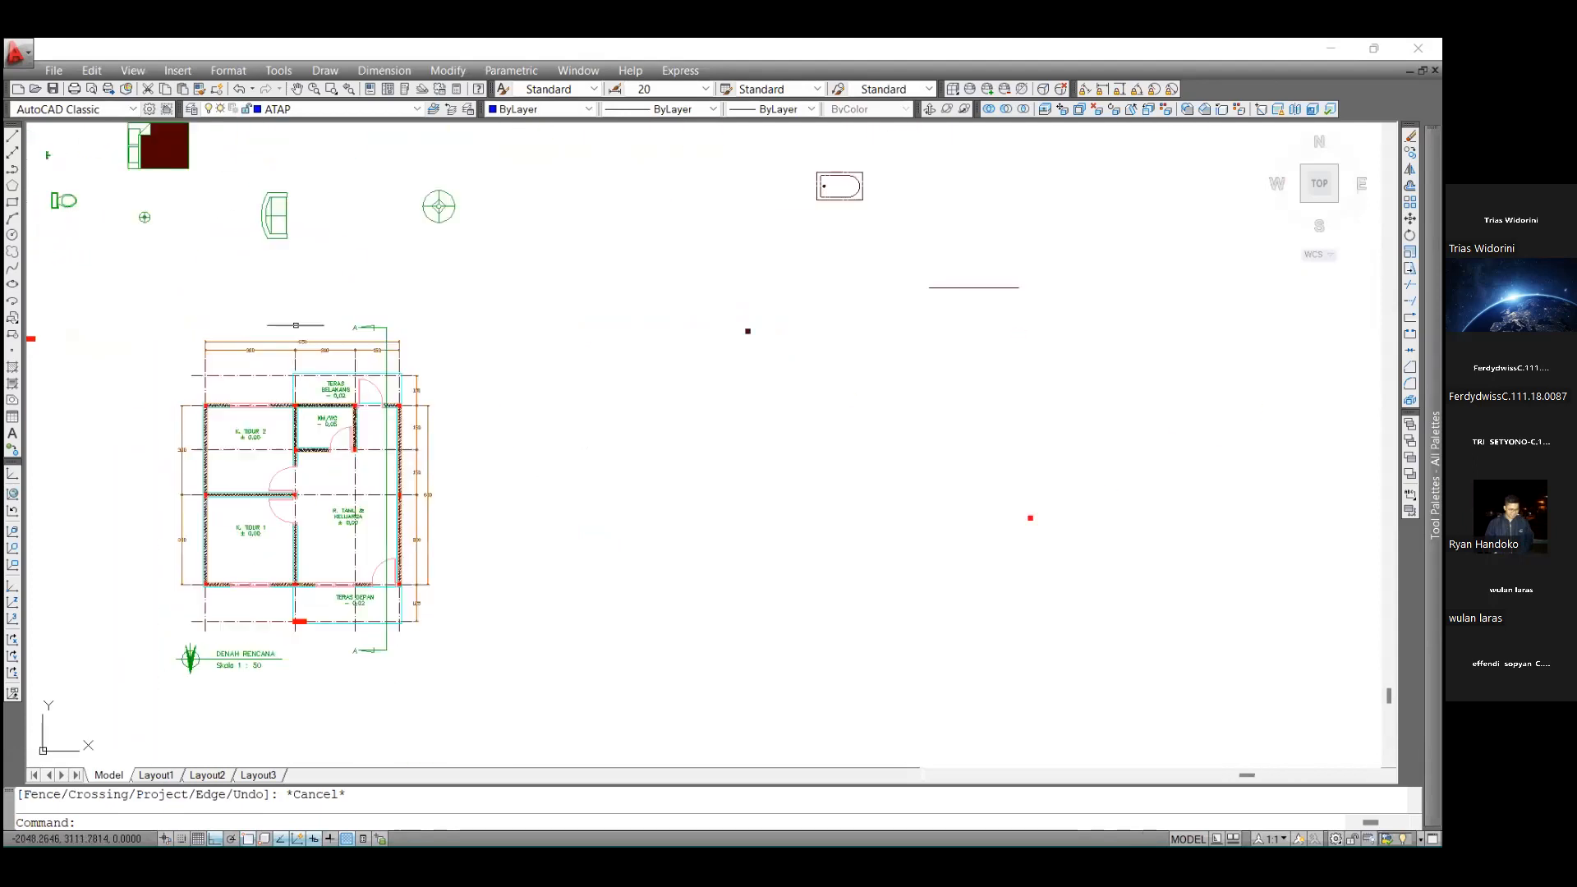
{"action": "scroll", "coordinate": [248, 192], "scroll_direction": "up", "scroll_amount": 3}
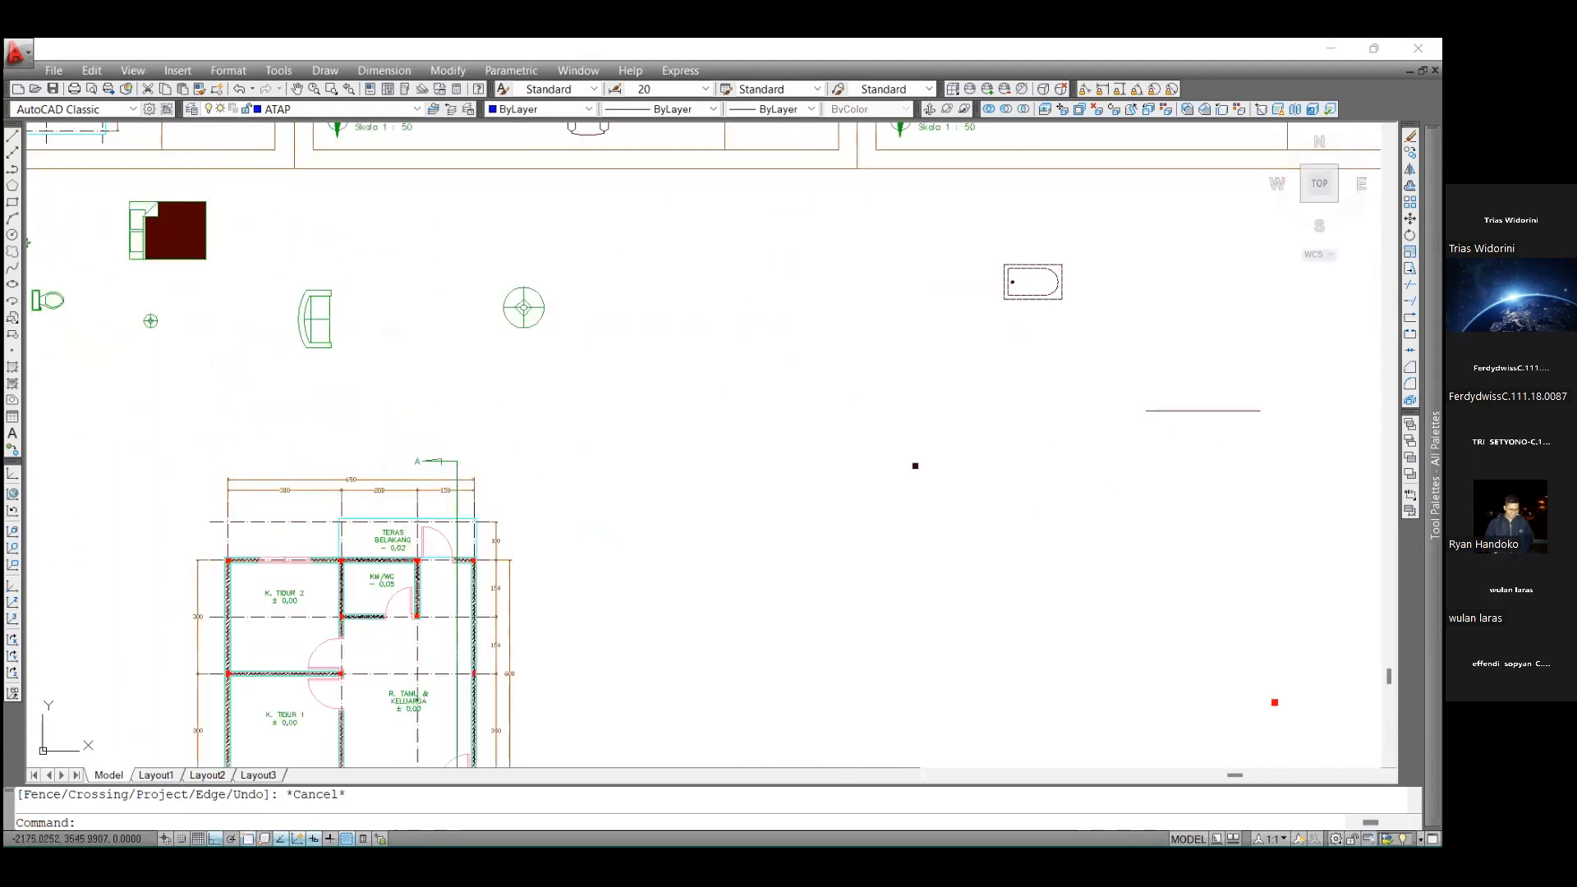
{"action": "scroll", "coordinate": [377, 253], "scroll_direction": "down", "scroll_amount": 2}
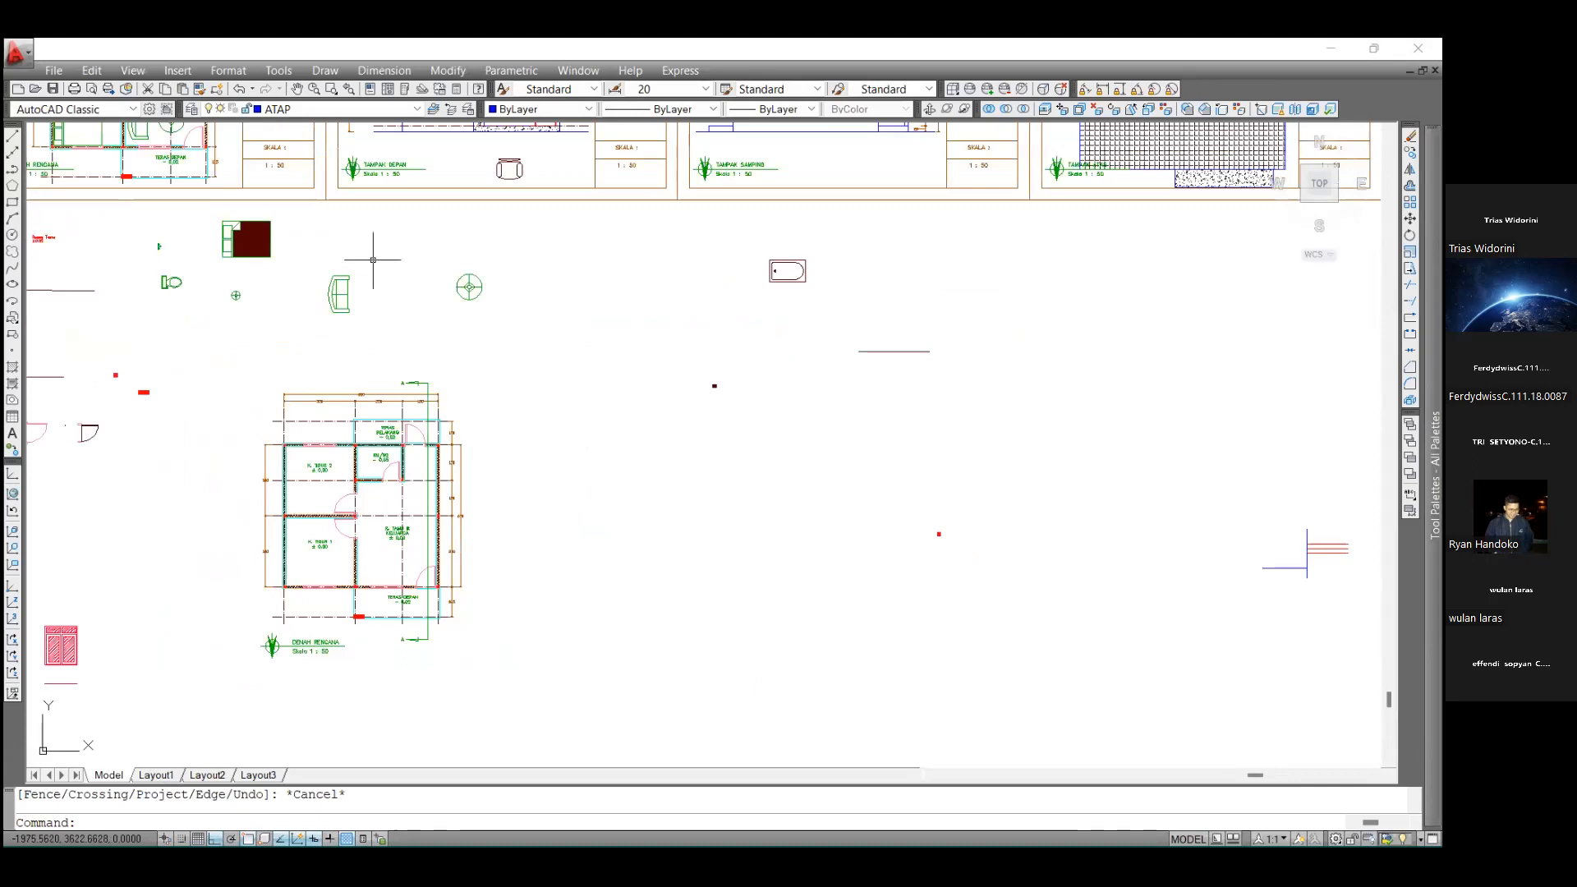
{"action": "scroll", "coordinate": [361, 341], "scroll_direction": "up", "scroll_amount": 2}
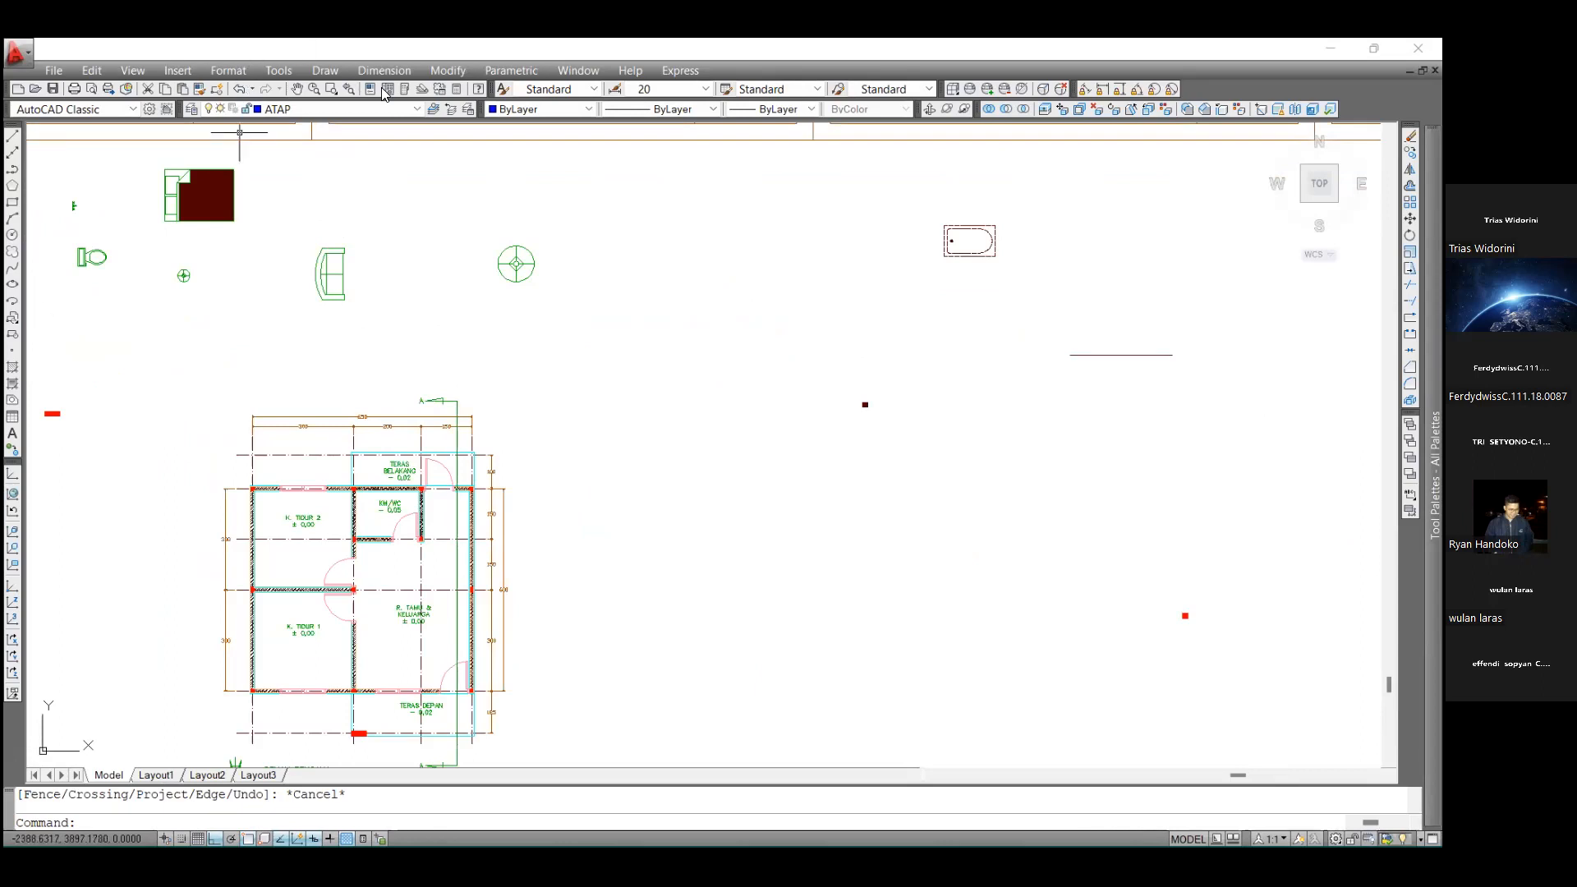
{"action": "left_click", "coordinate": [447, 70]}
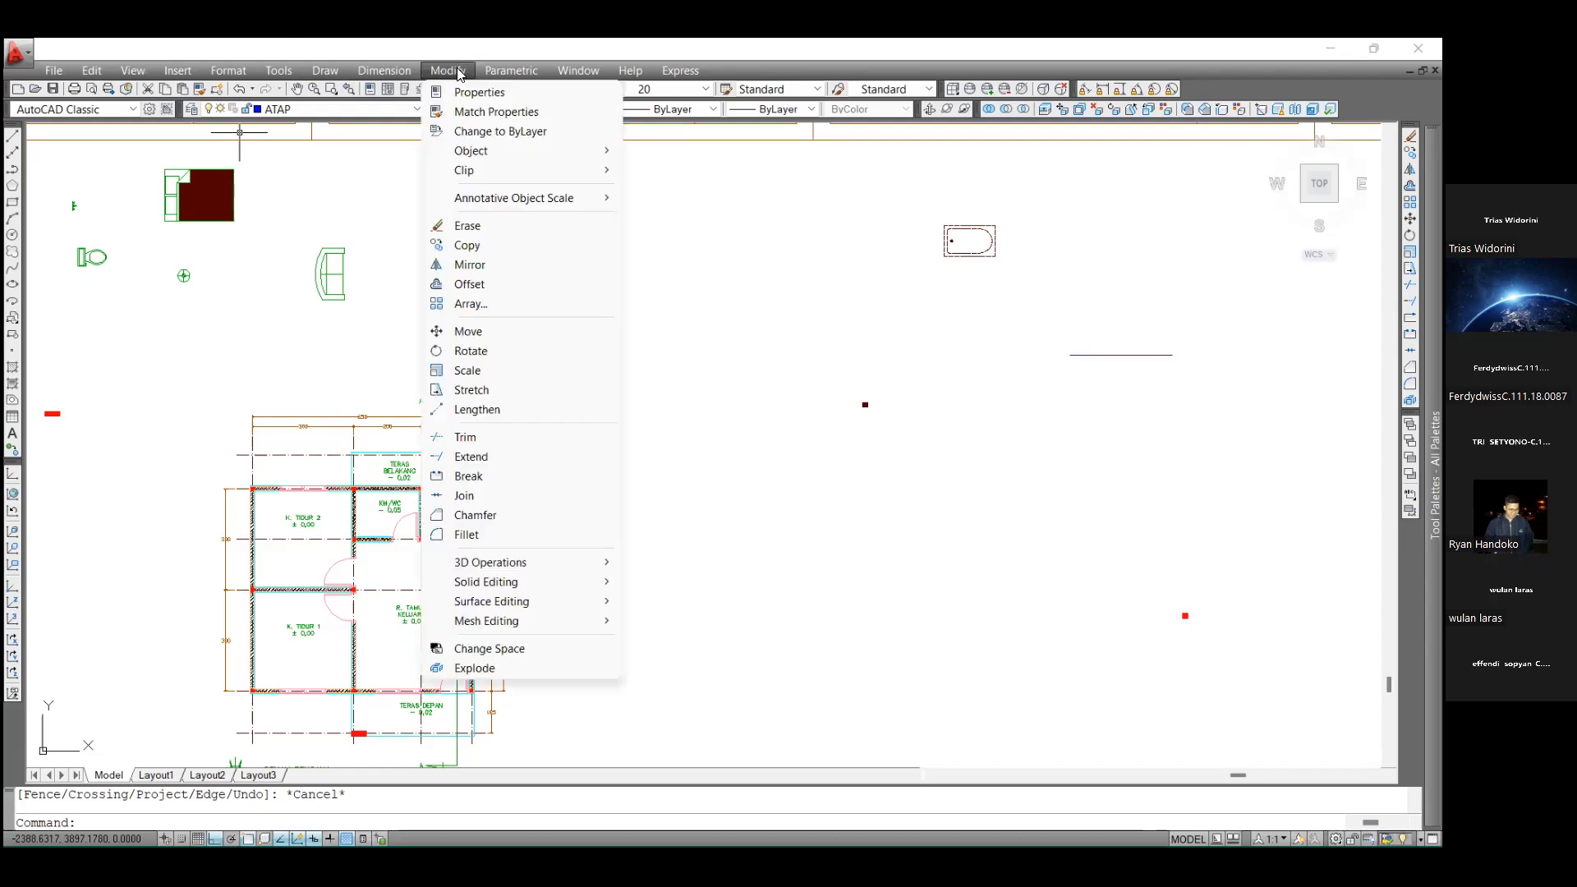
{"action": "left_click", "coordinate": [497, 247]}
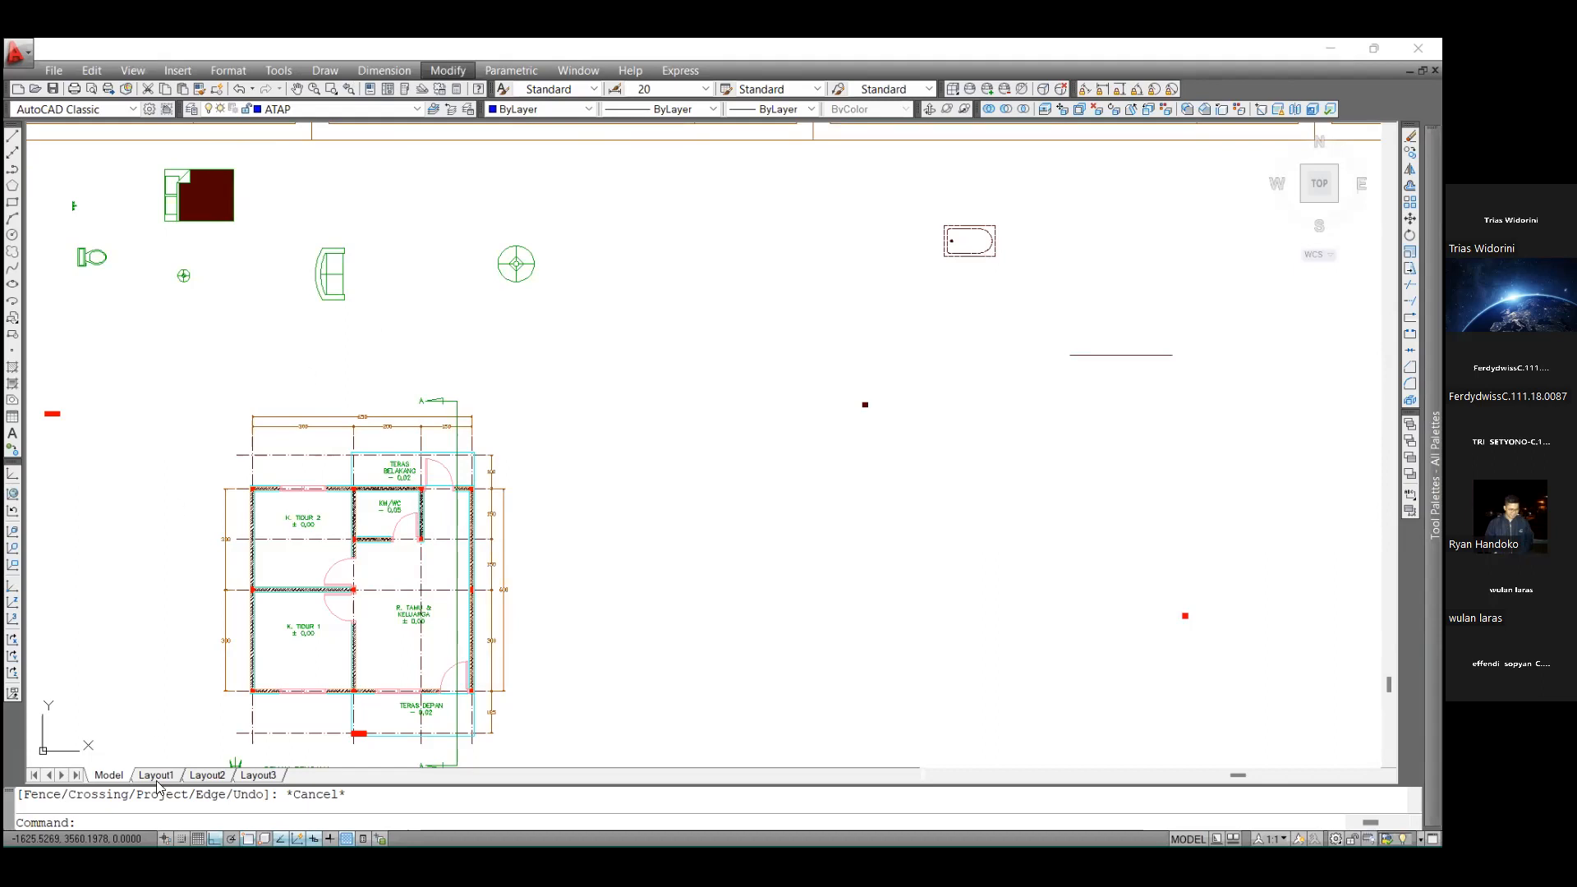
{"action": "type", "text": "copy"}
{"action": "key", "text": "Return"}
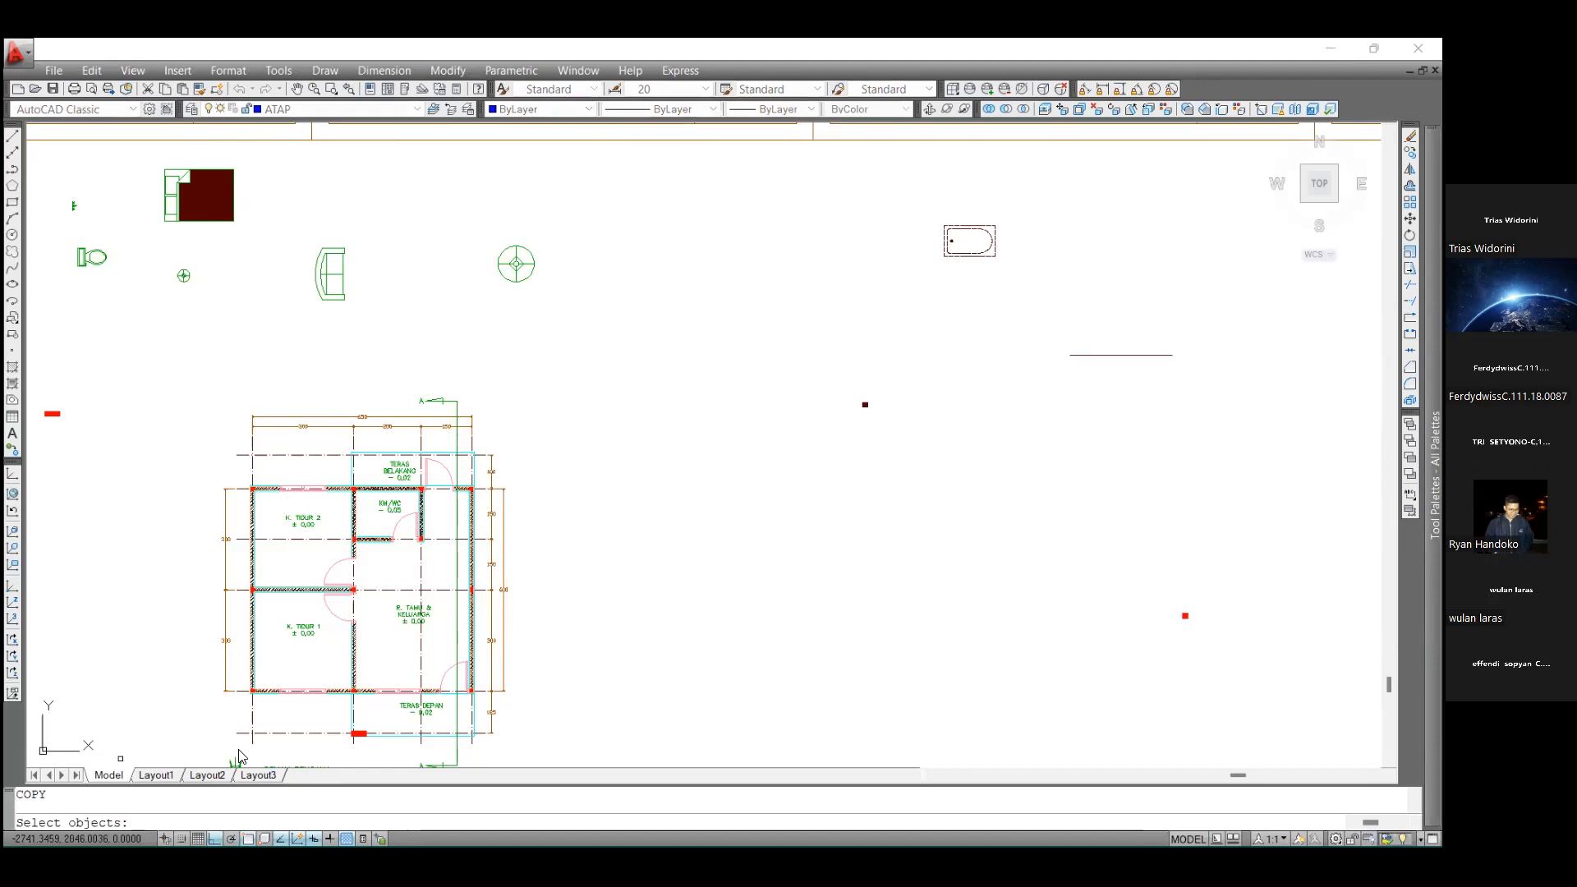
{"action": "left_click", "coordinate": [389, 347]}
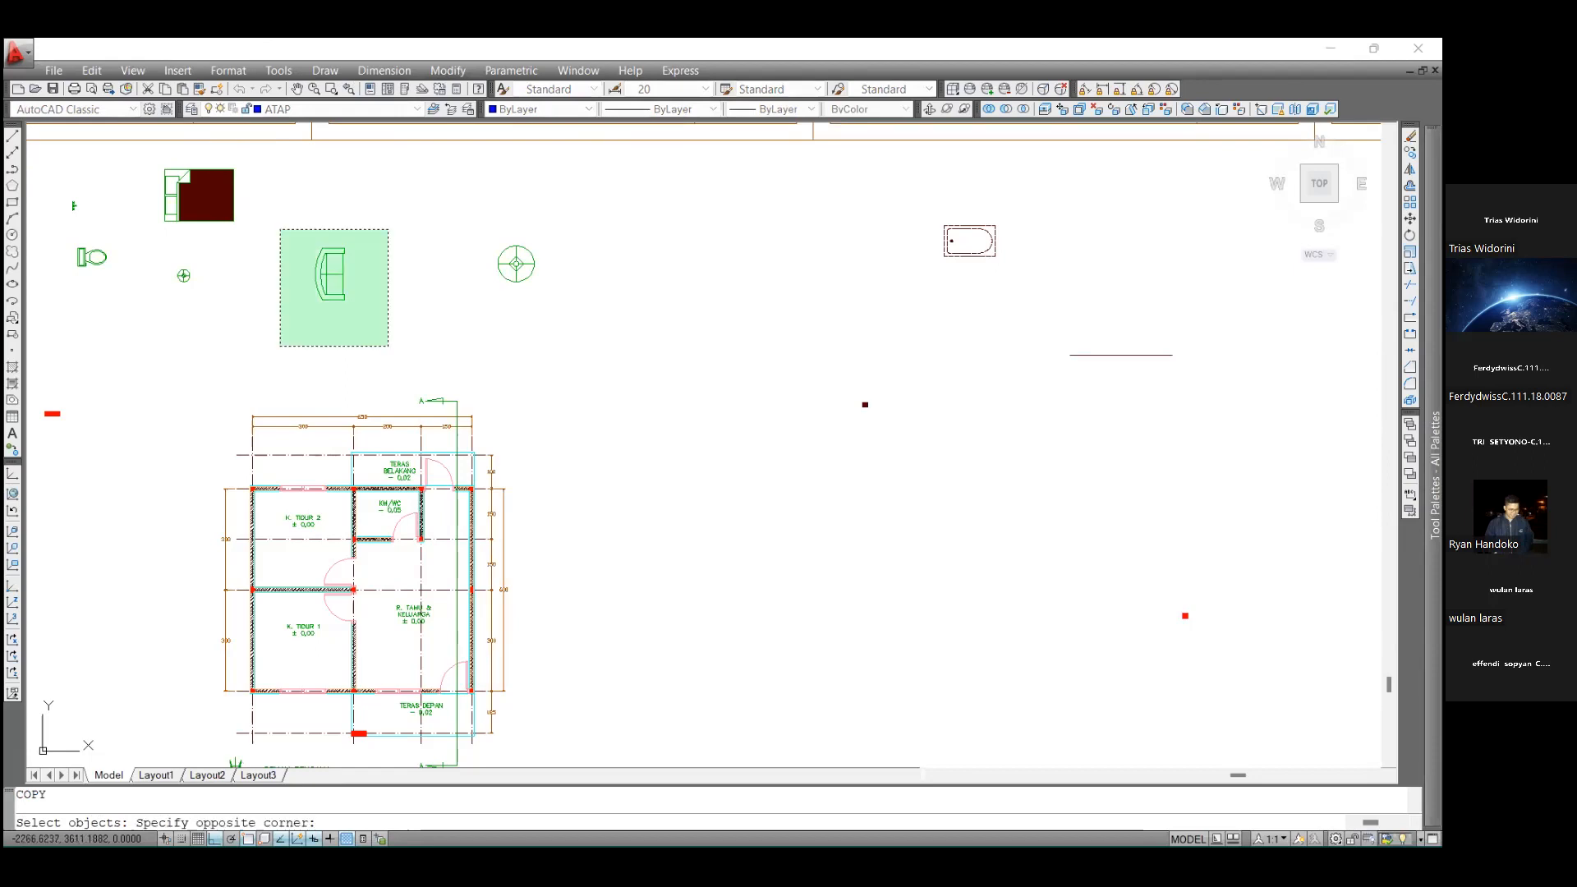
{"action": "left_click", "coordinate": [280, 229]}
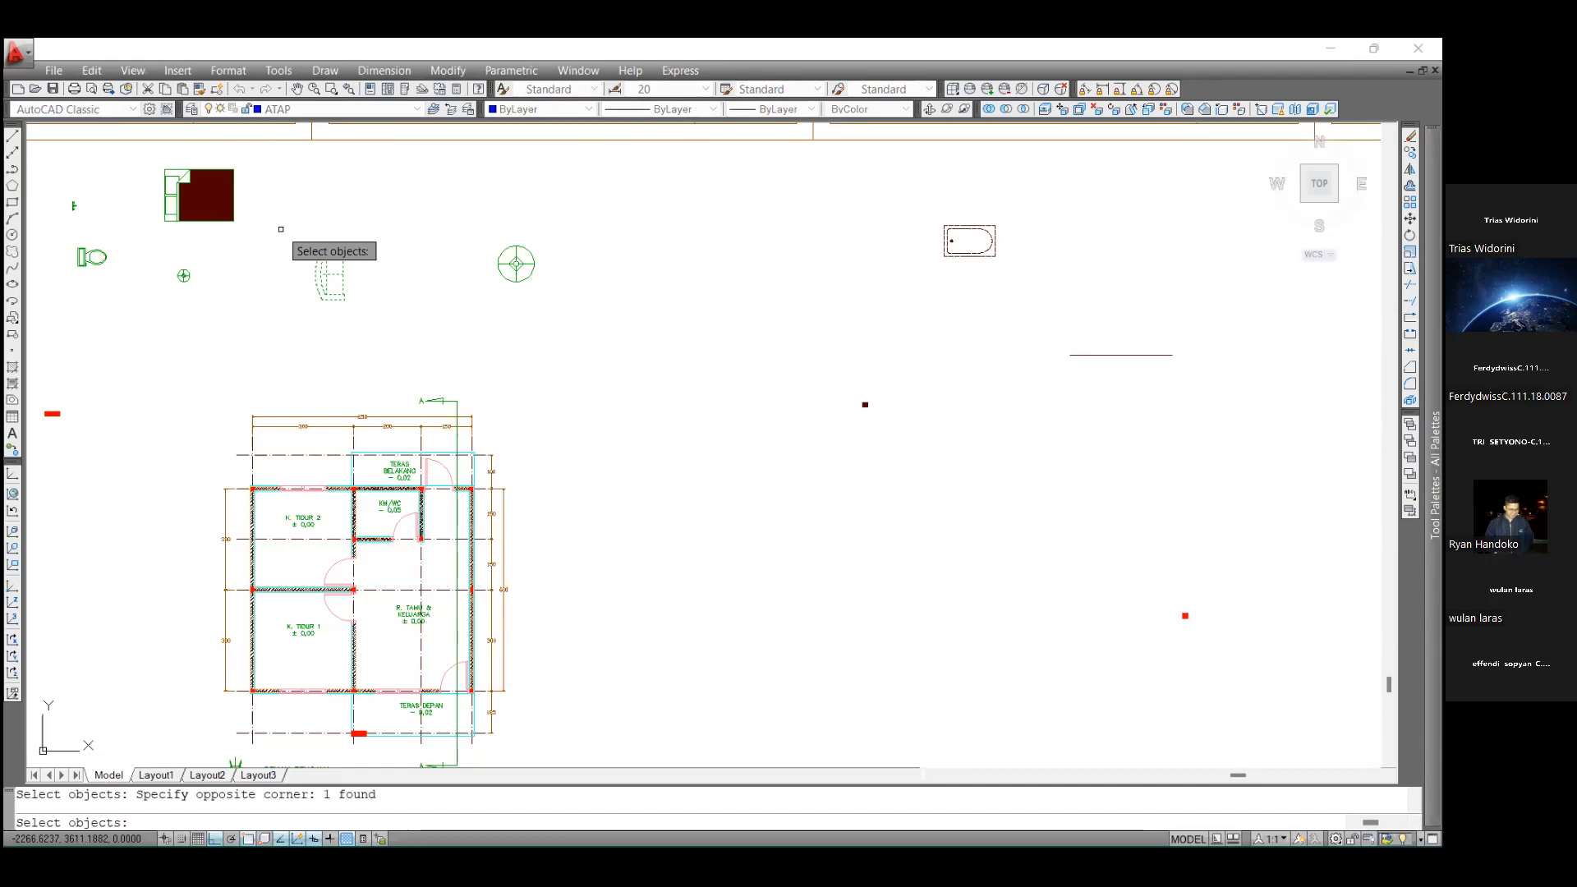
{"action": "key", "text": "Return"}
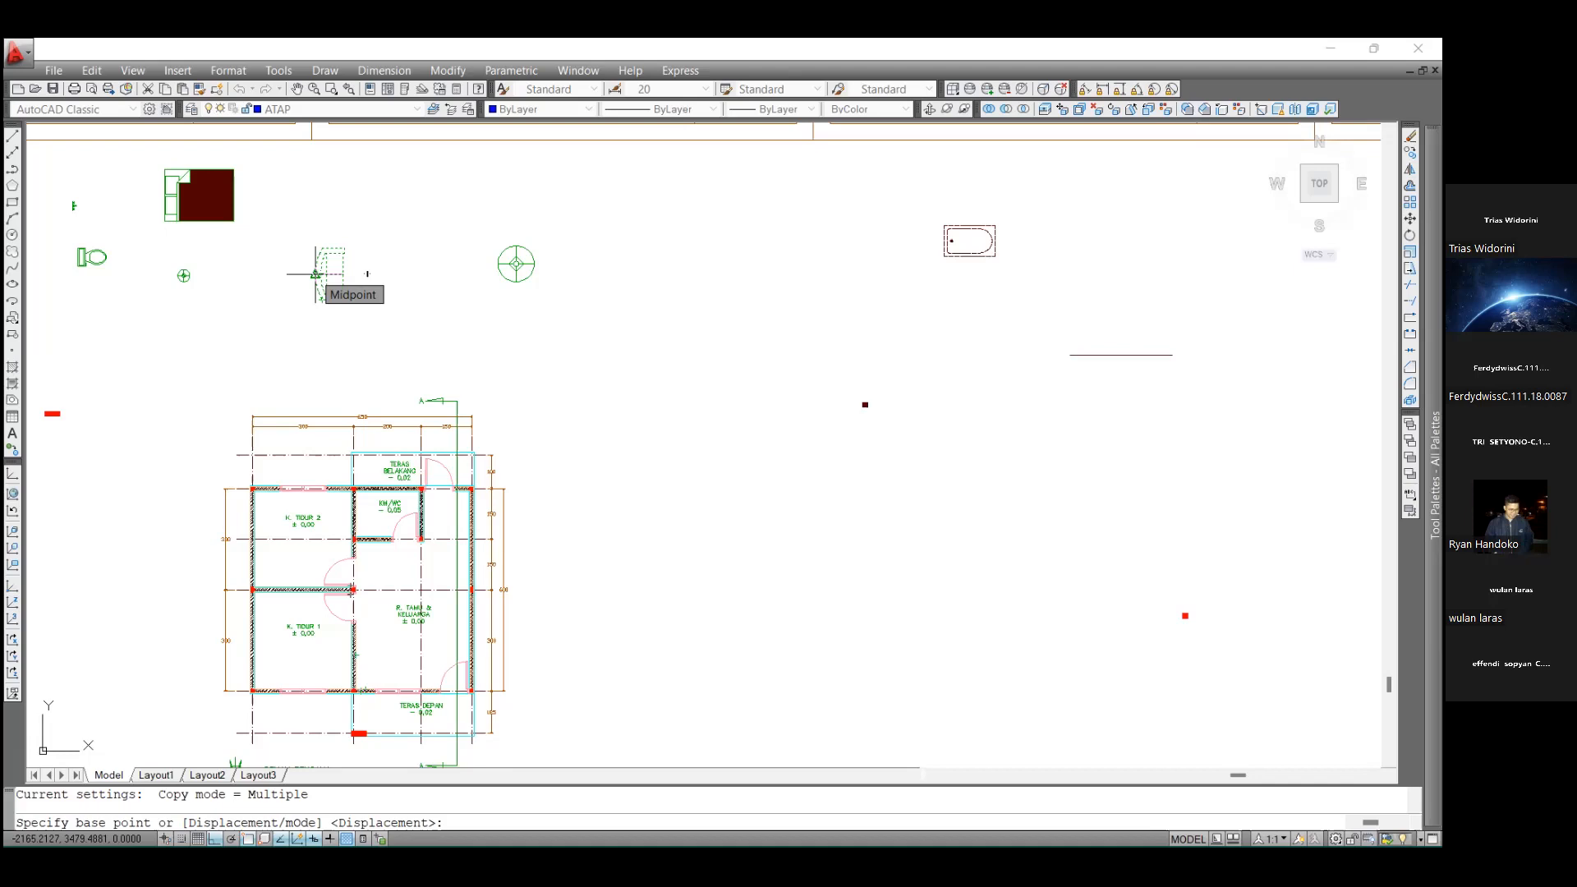
{"action": "left_click", "coordinate": [315, 273]}
{"action": "scroll", "coordinate": [325, 370], "scroll_direction": "up", "scroll_amount": 2}
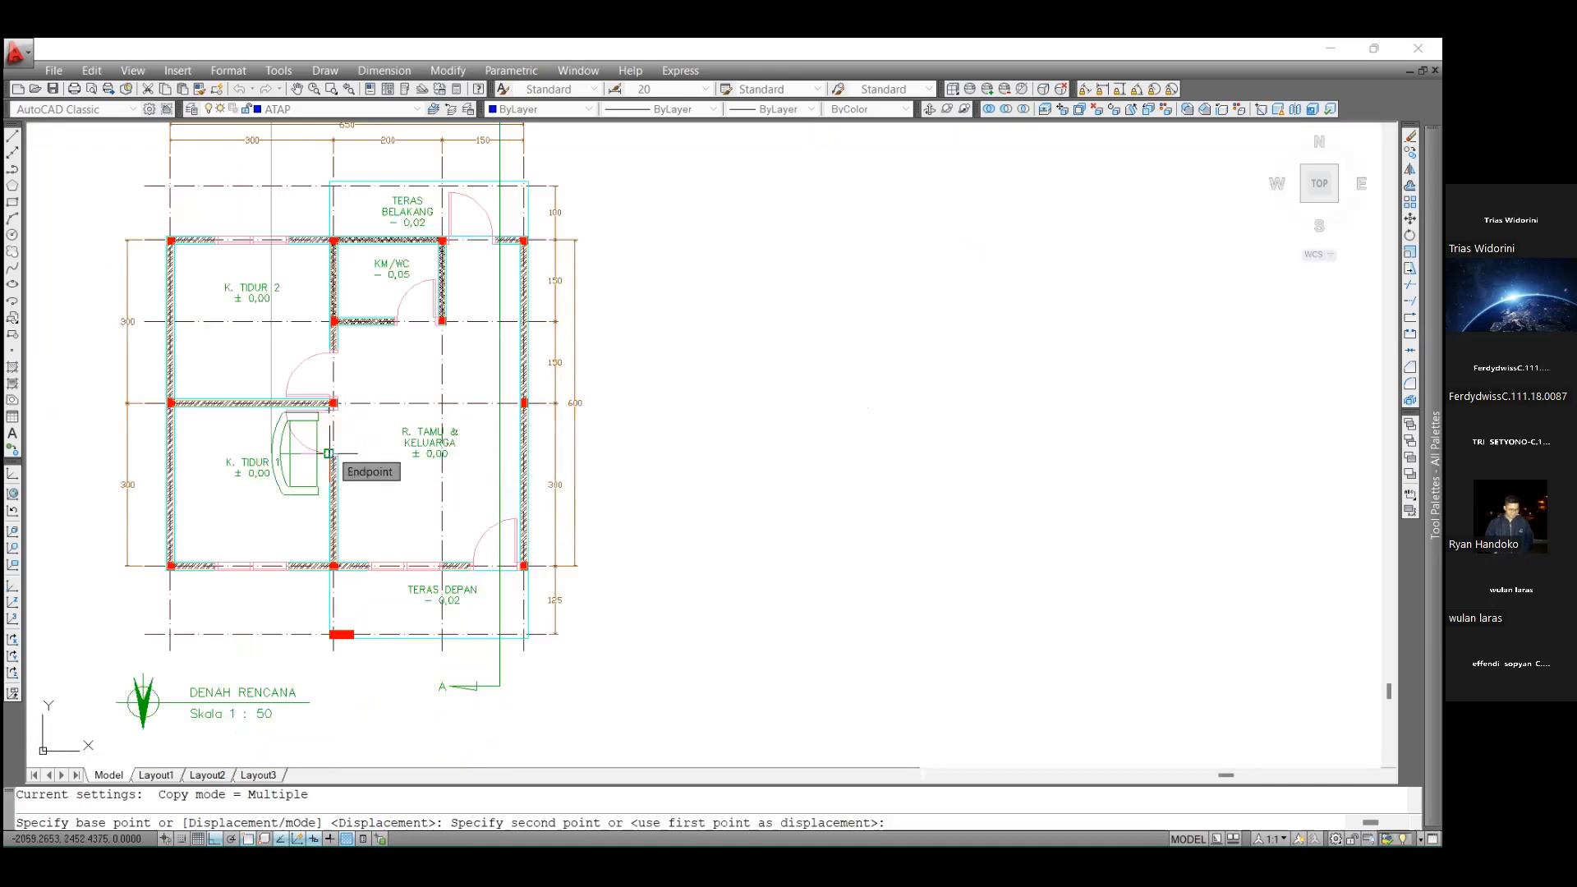
{"action": "key", "text": "F8"}
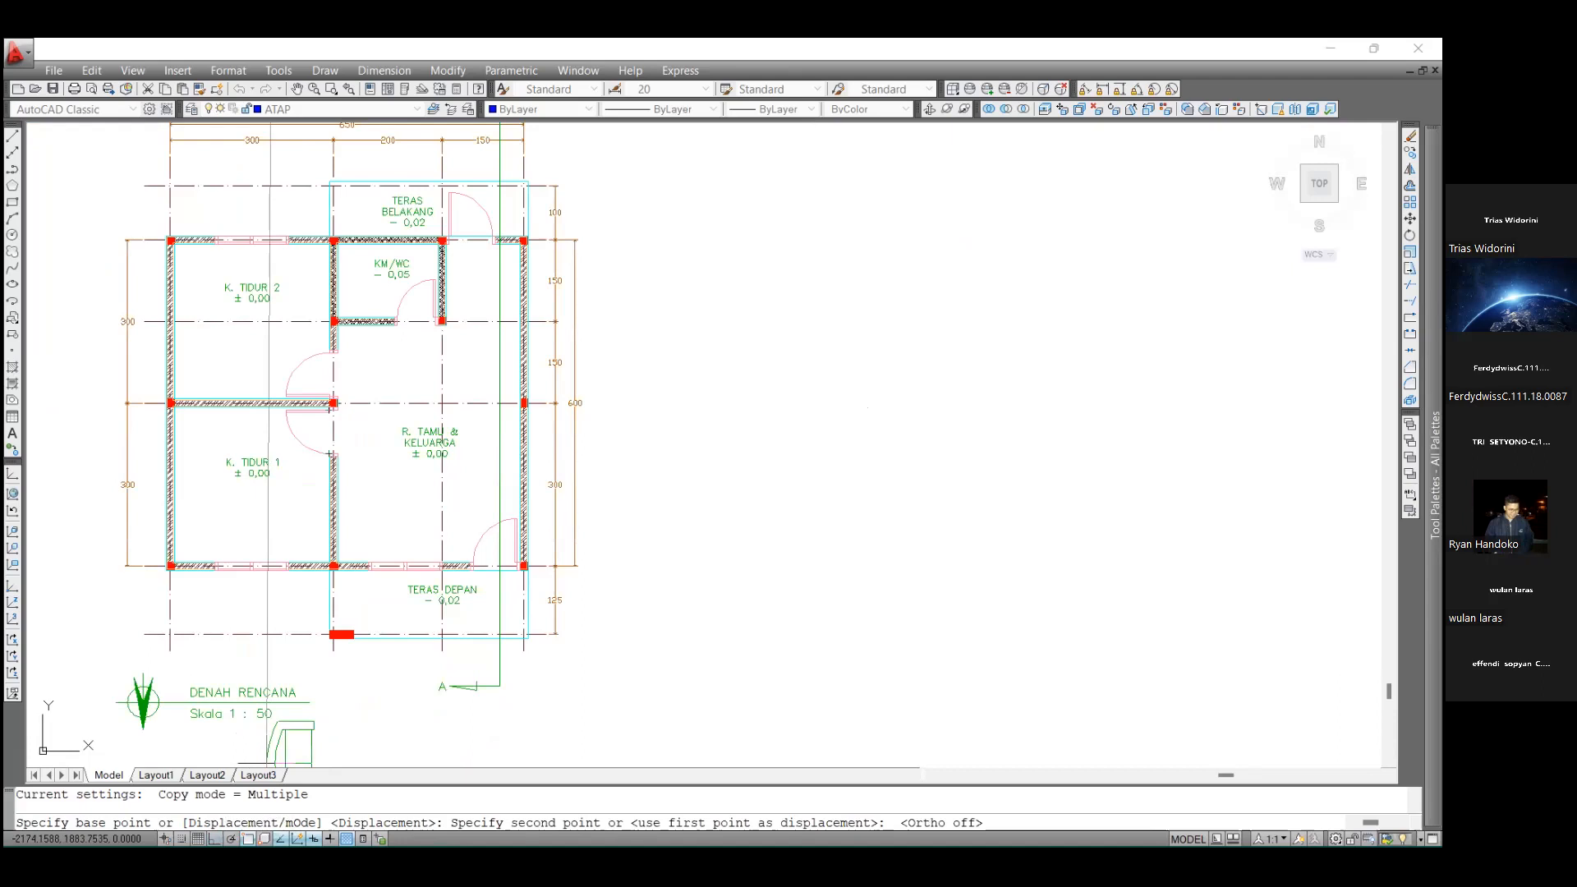
{"action": "left_click", "coordinate": [337, 507]}
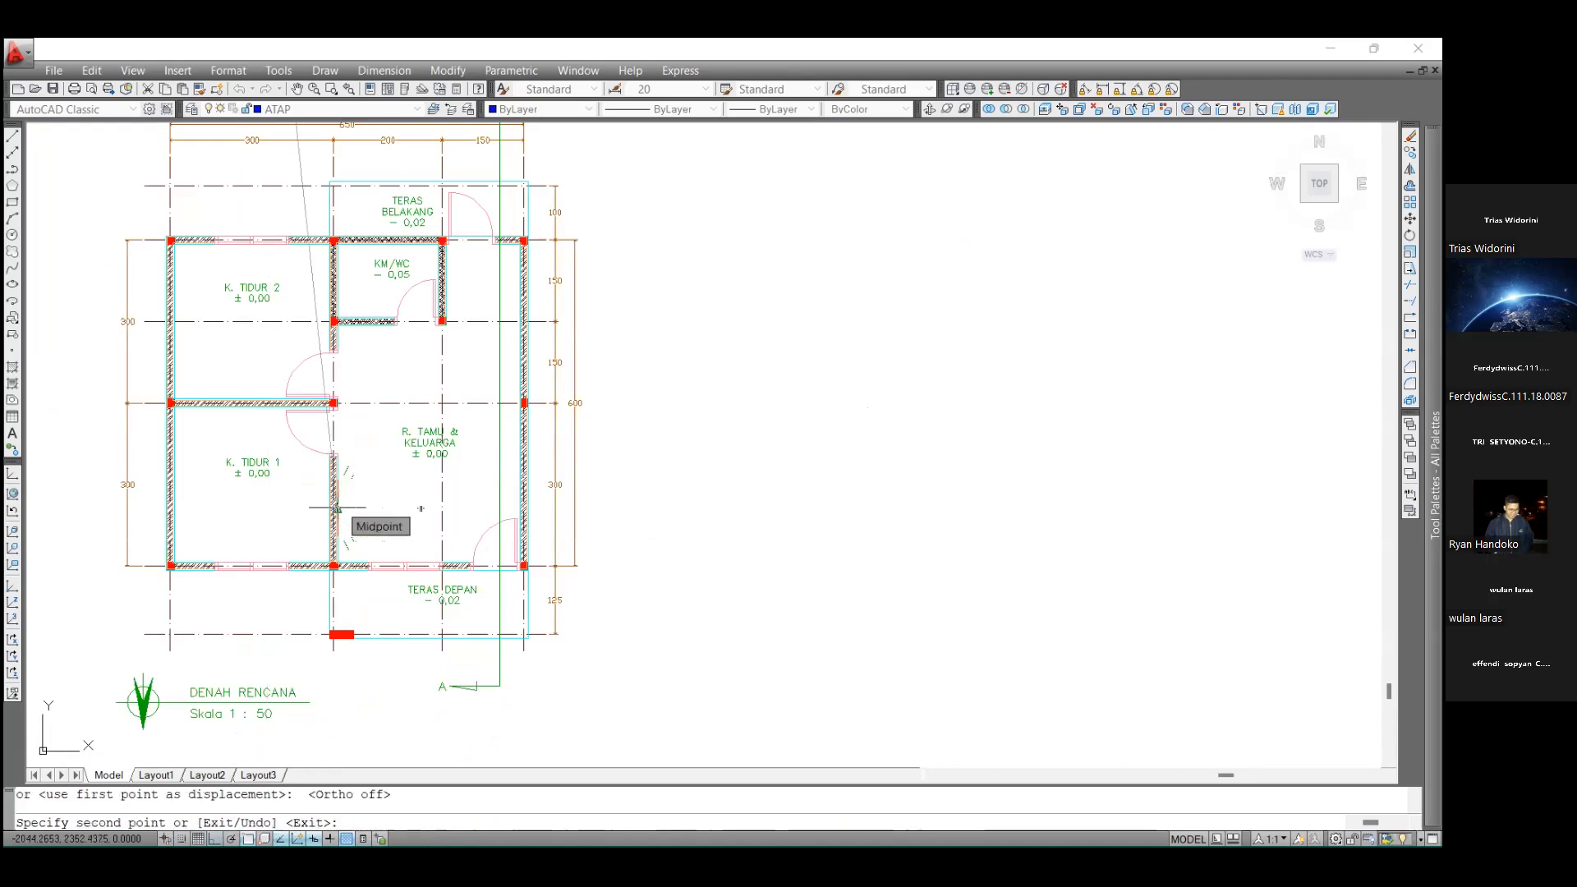
{"action": "key", "text": "Escape"}
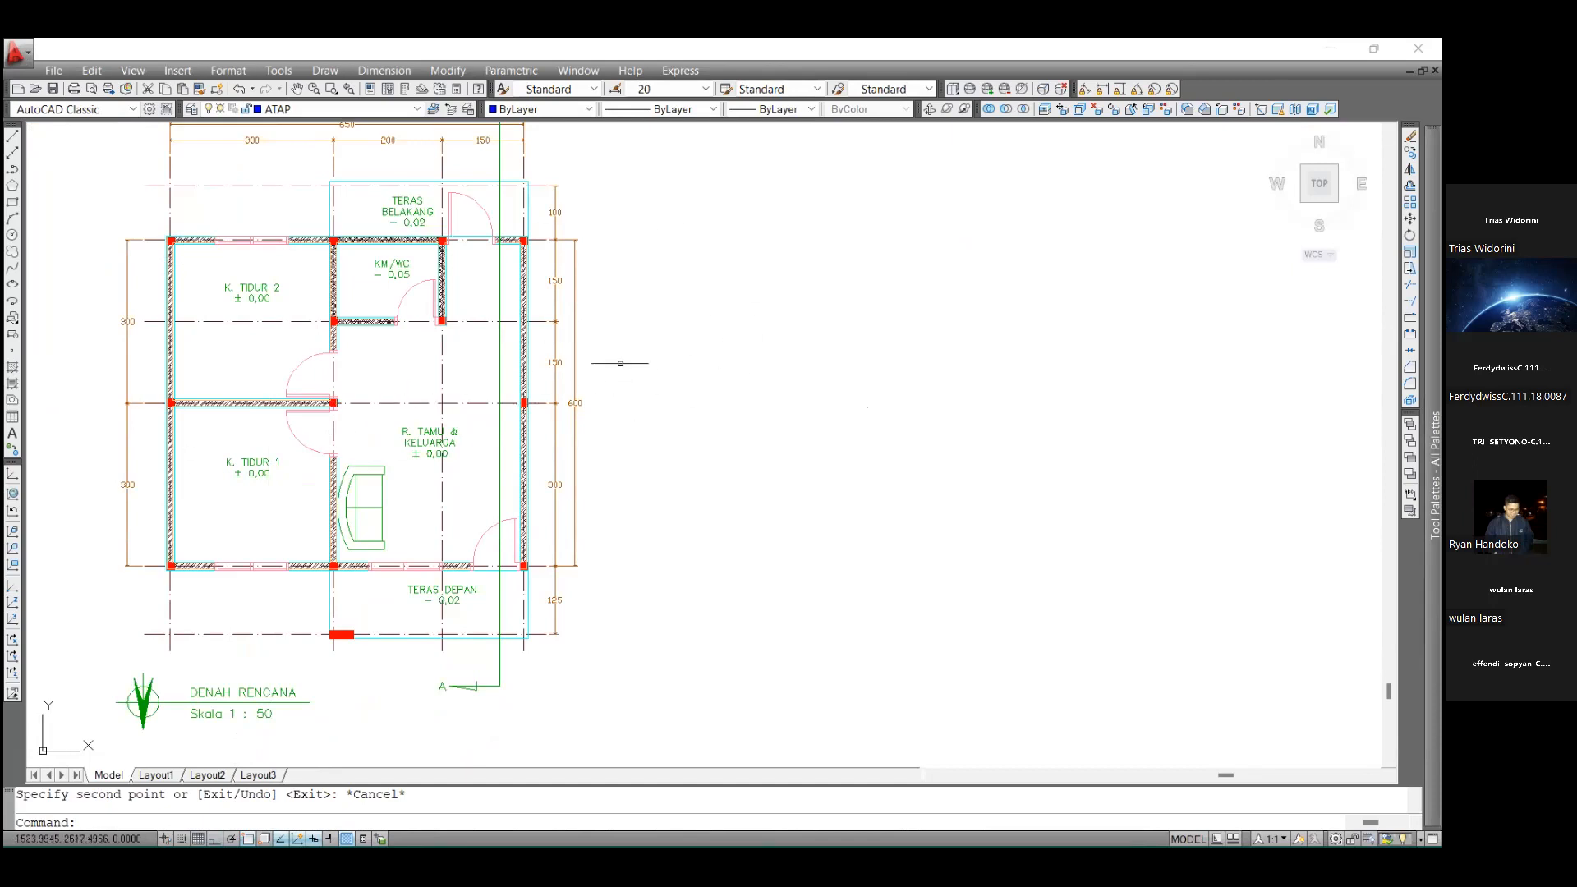
Open a multiline text box across the empty drawing area, examine its font, text-height and symbol options, and discard it
{"action": "scroll", "coordinate": [690, 350], "scroll_direction": "down", "scroll_amount": 8}
{"action": "scroll", "coordinate": [922, 258], "scroll_direction": "up", "scroll_amount": 3}
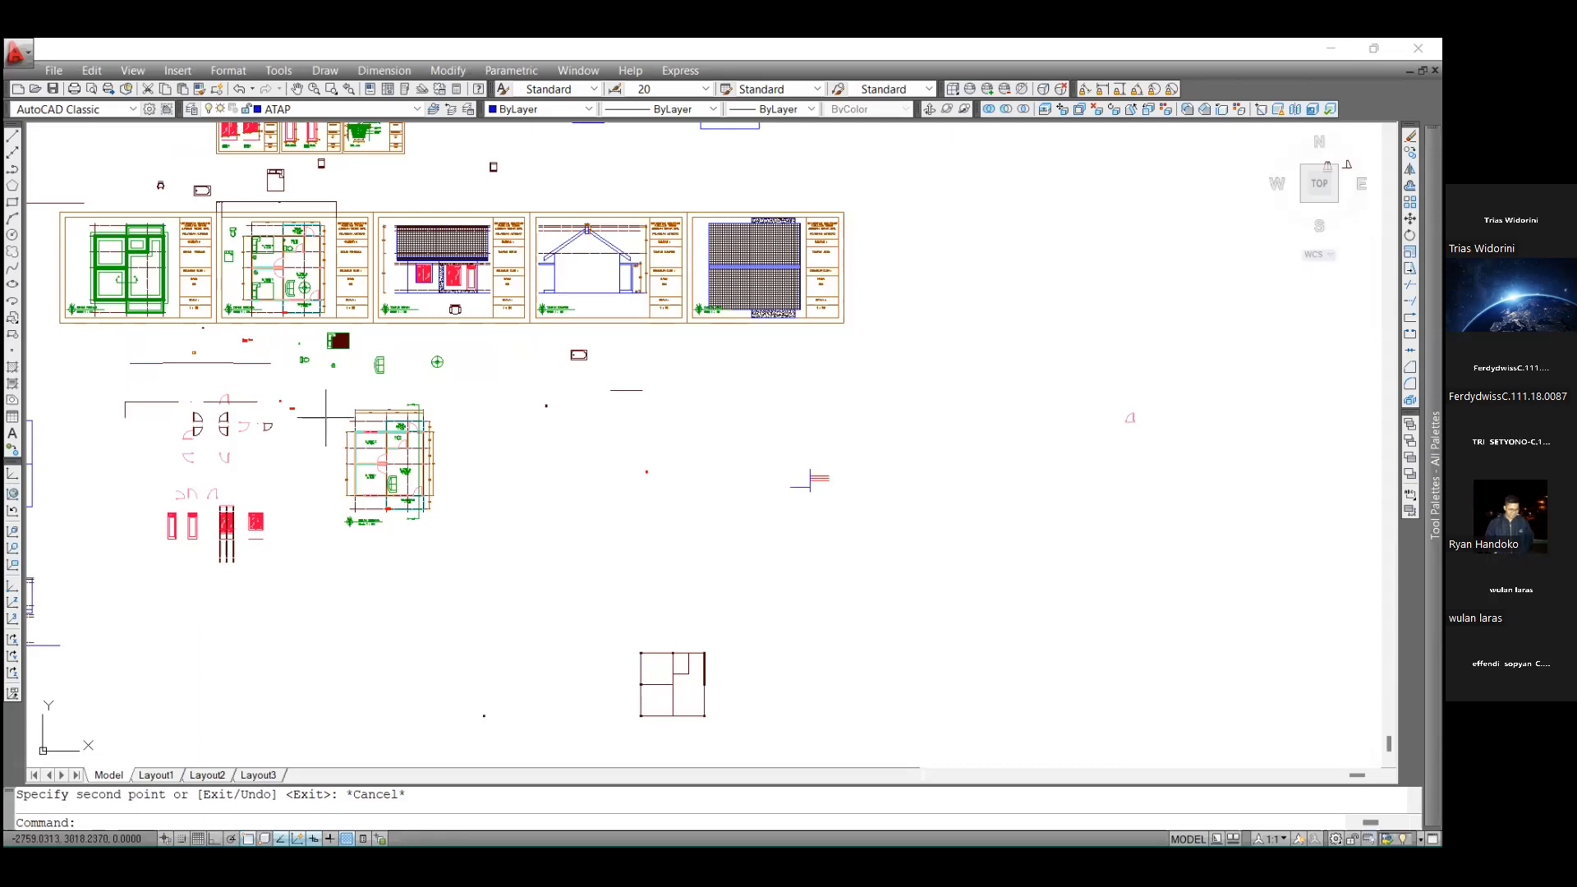
{"action": "scroll", "coordinate": [279, 391], "scroll_direction": "up", "scroll_amount": 2}
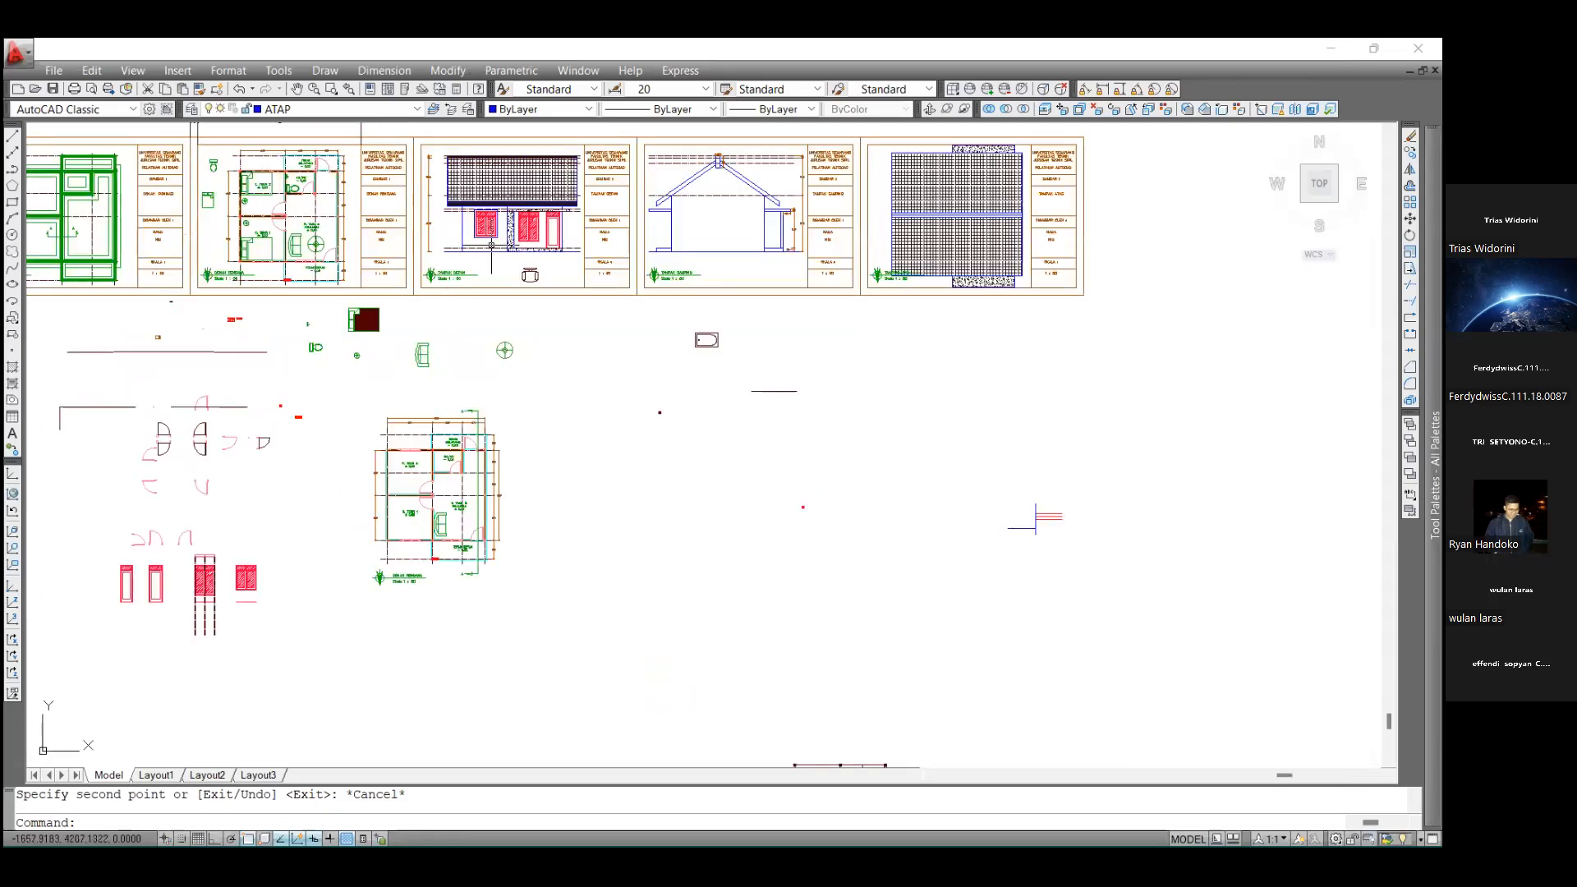
{"action": "scroll", "coordinate": [527, 325], "scroll_direction": "down", "scroll_amount": 2}
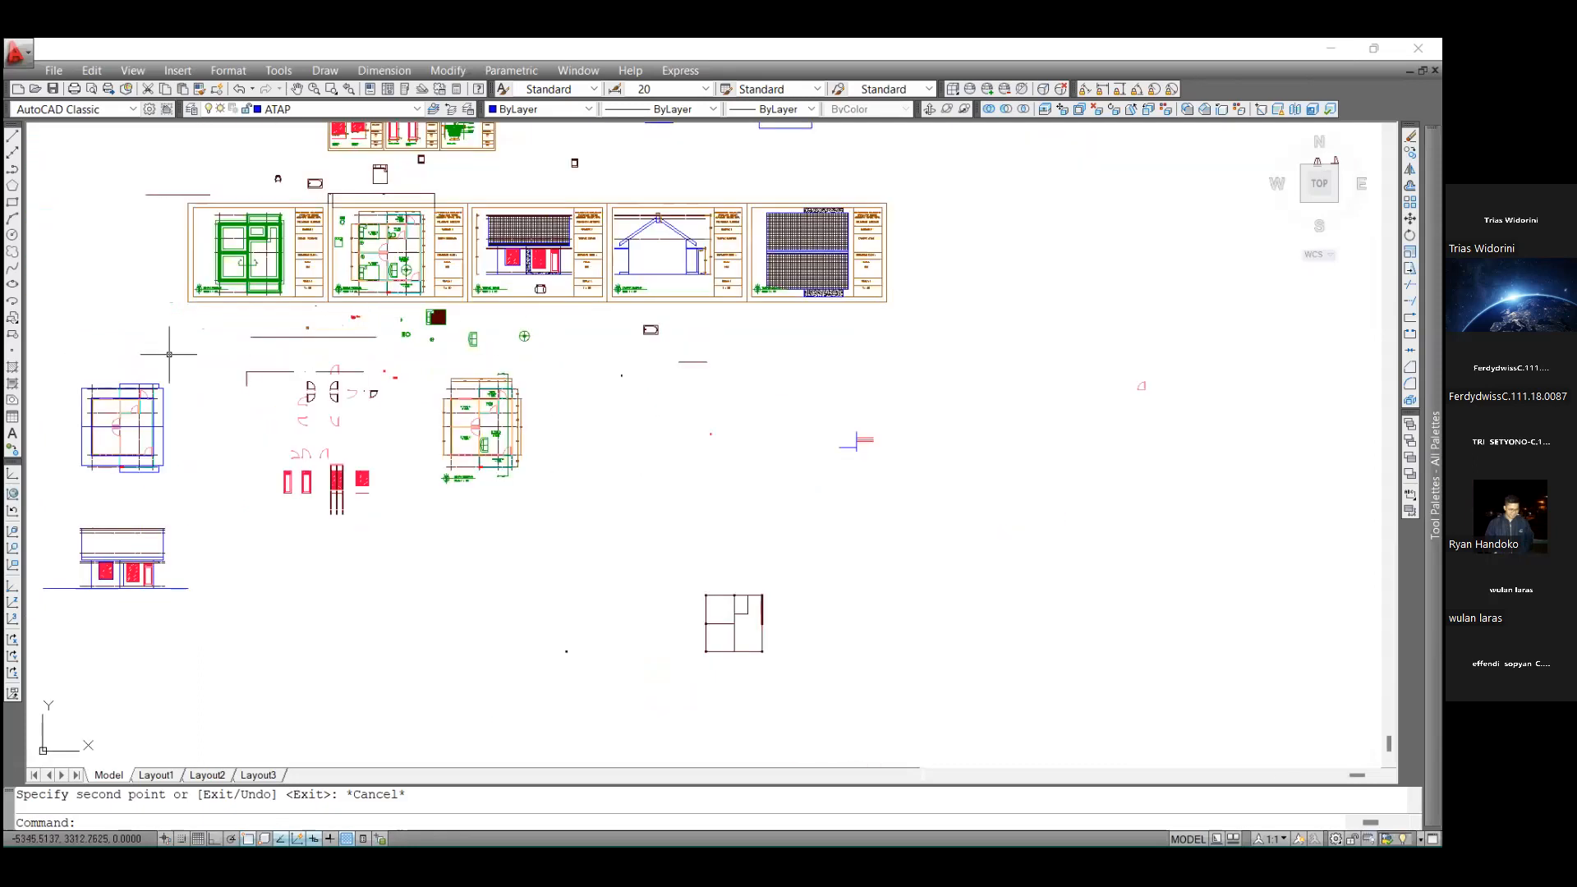
{"action": "left_click", "coordinate": [13, 435]}
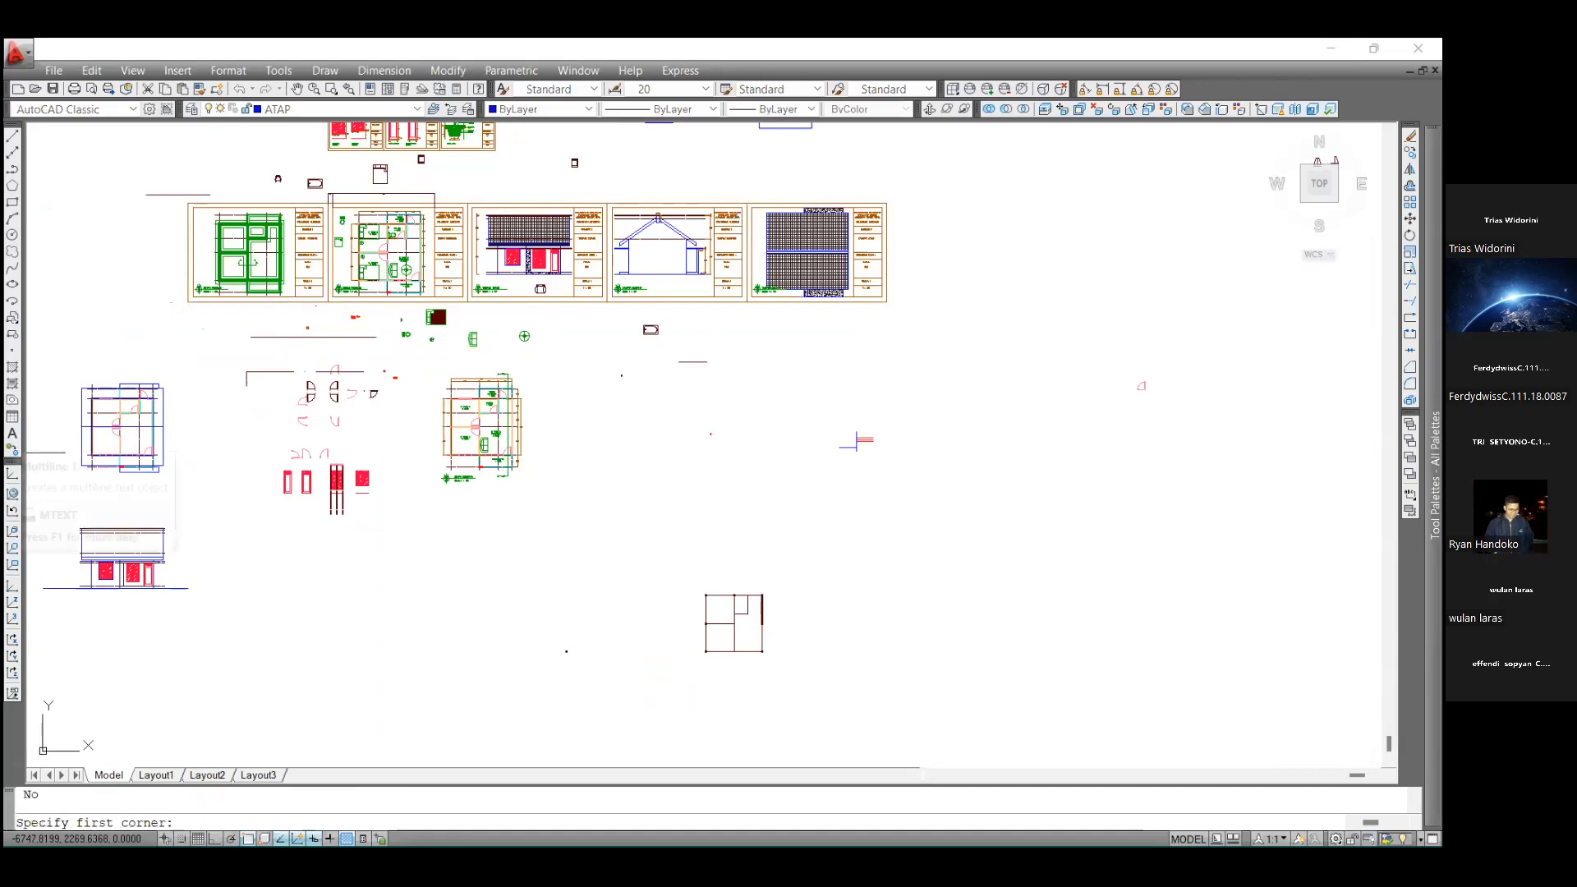
{"action": "left_click", "coordinate": [681, 470]}
{"action": "left_click", "coordinate": [38, 579]}
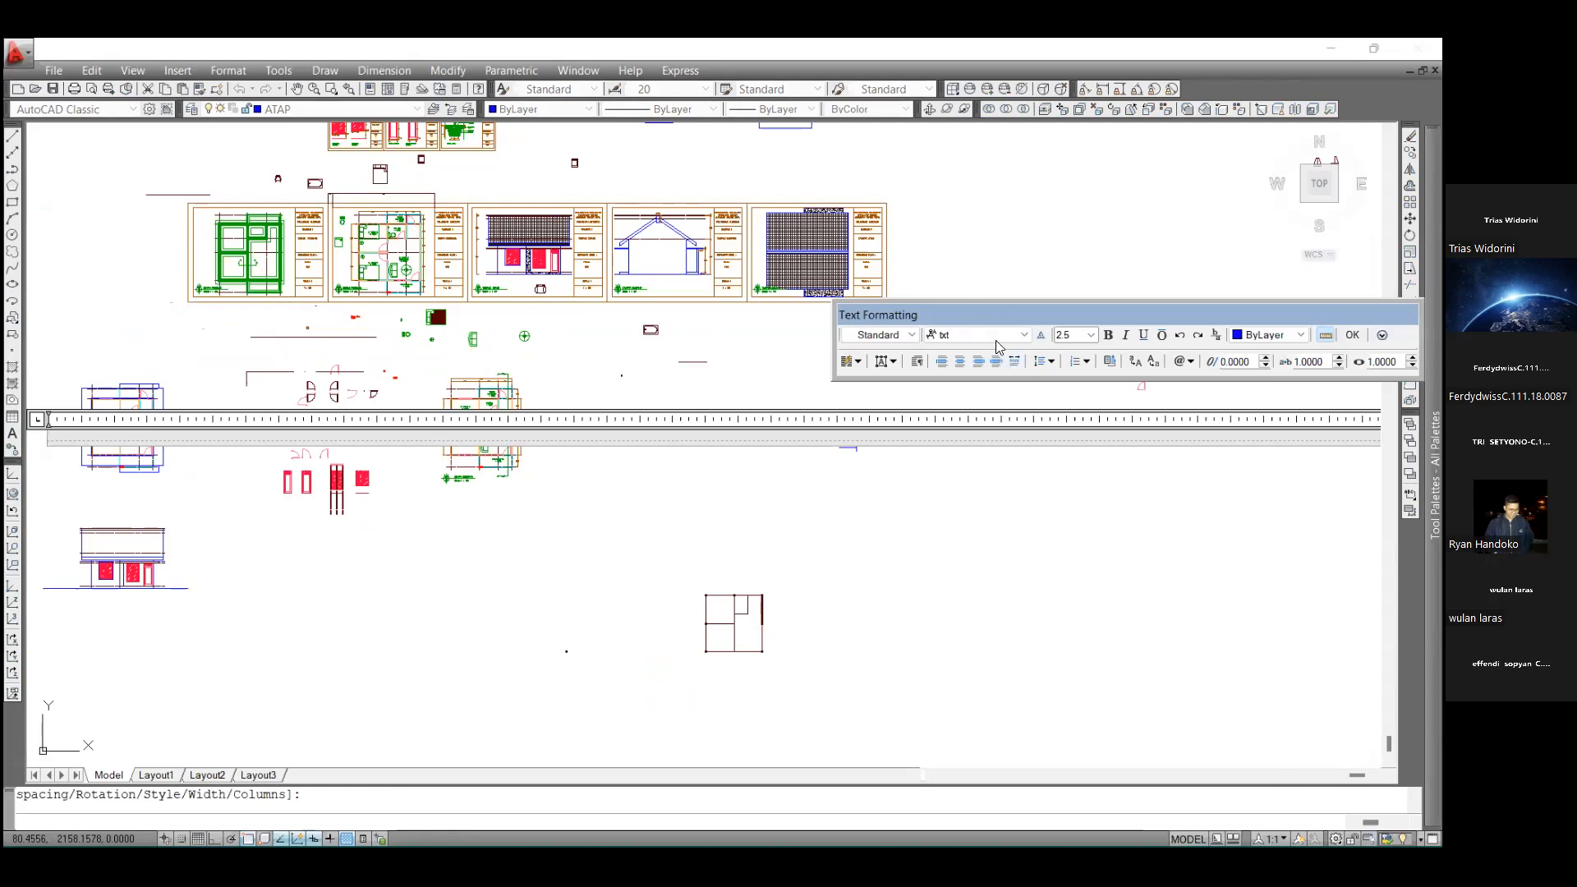
{"action": "left_click_drag", "start_coordinate": [1034, 319], "coordinate": [825, 266]}
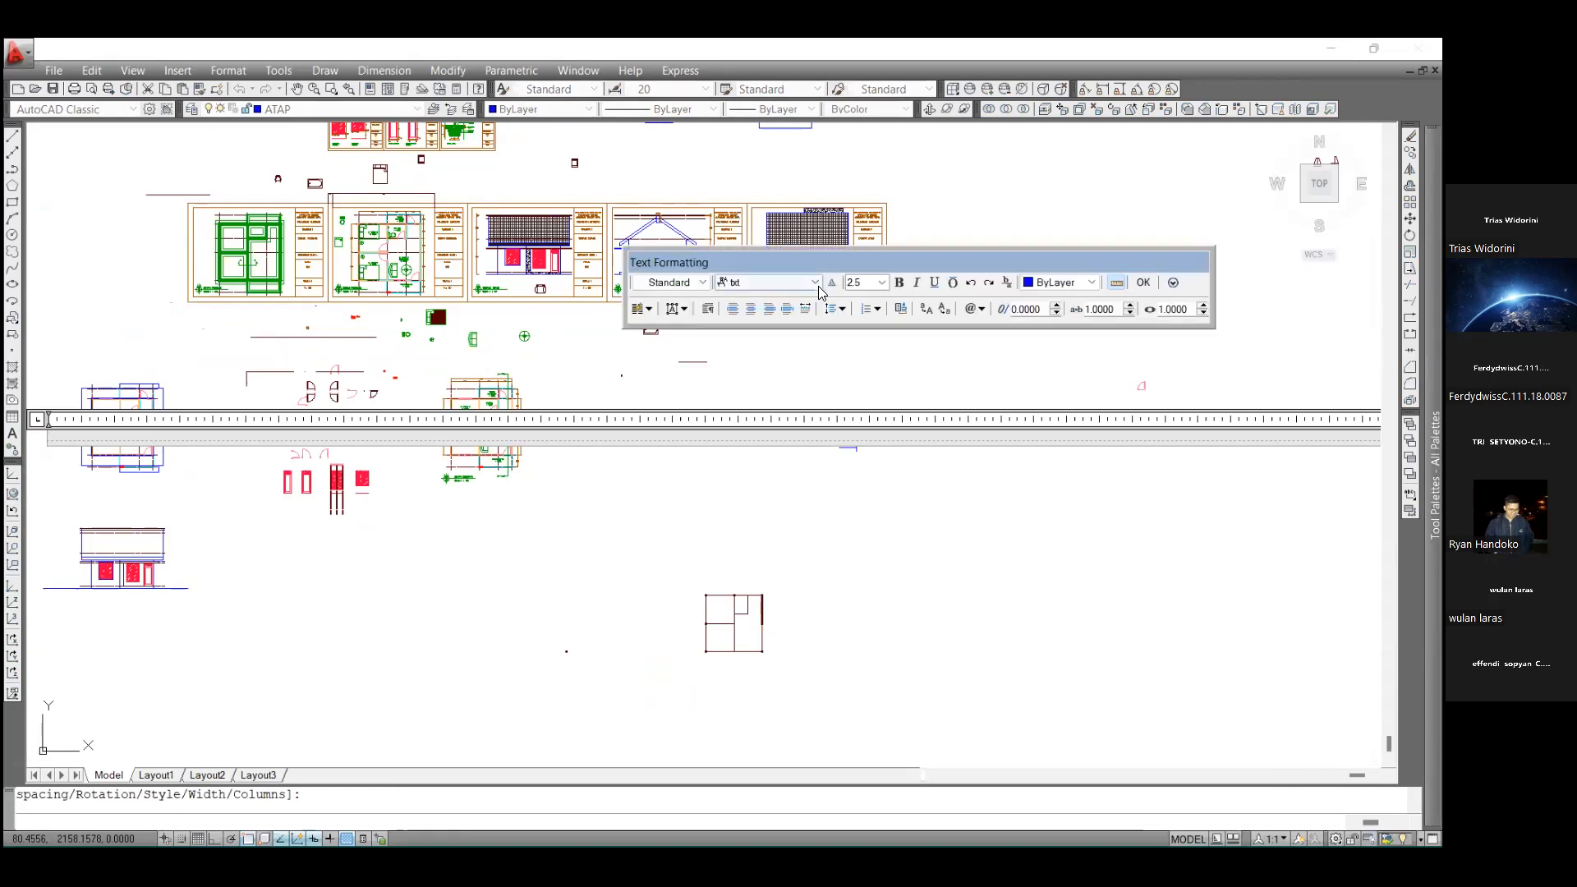
{"action": "left_click", "coordinate": [814, 282]}
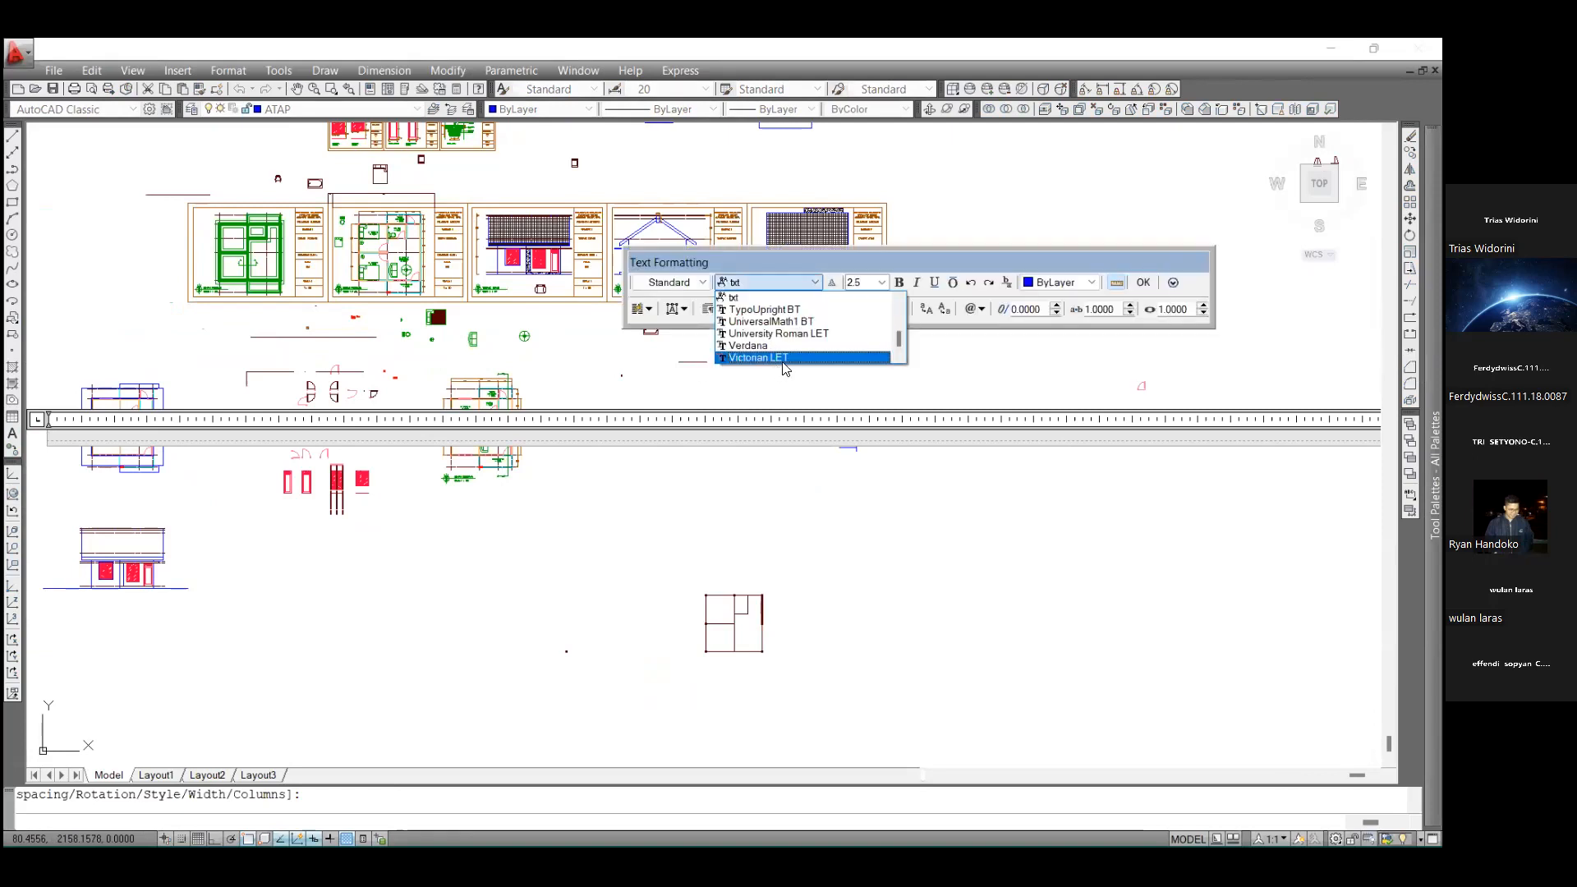
{"action": "left_click", "coordinate": [887, 282]}
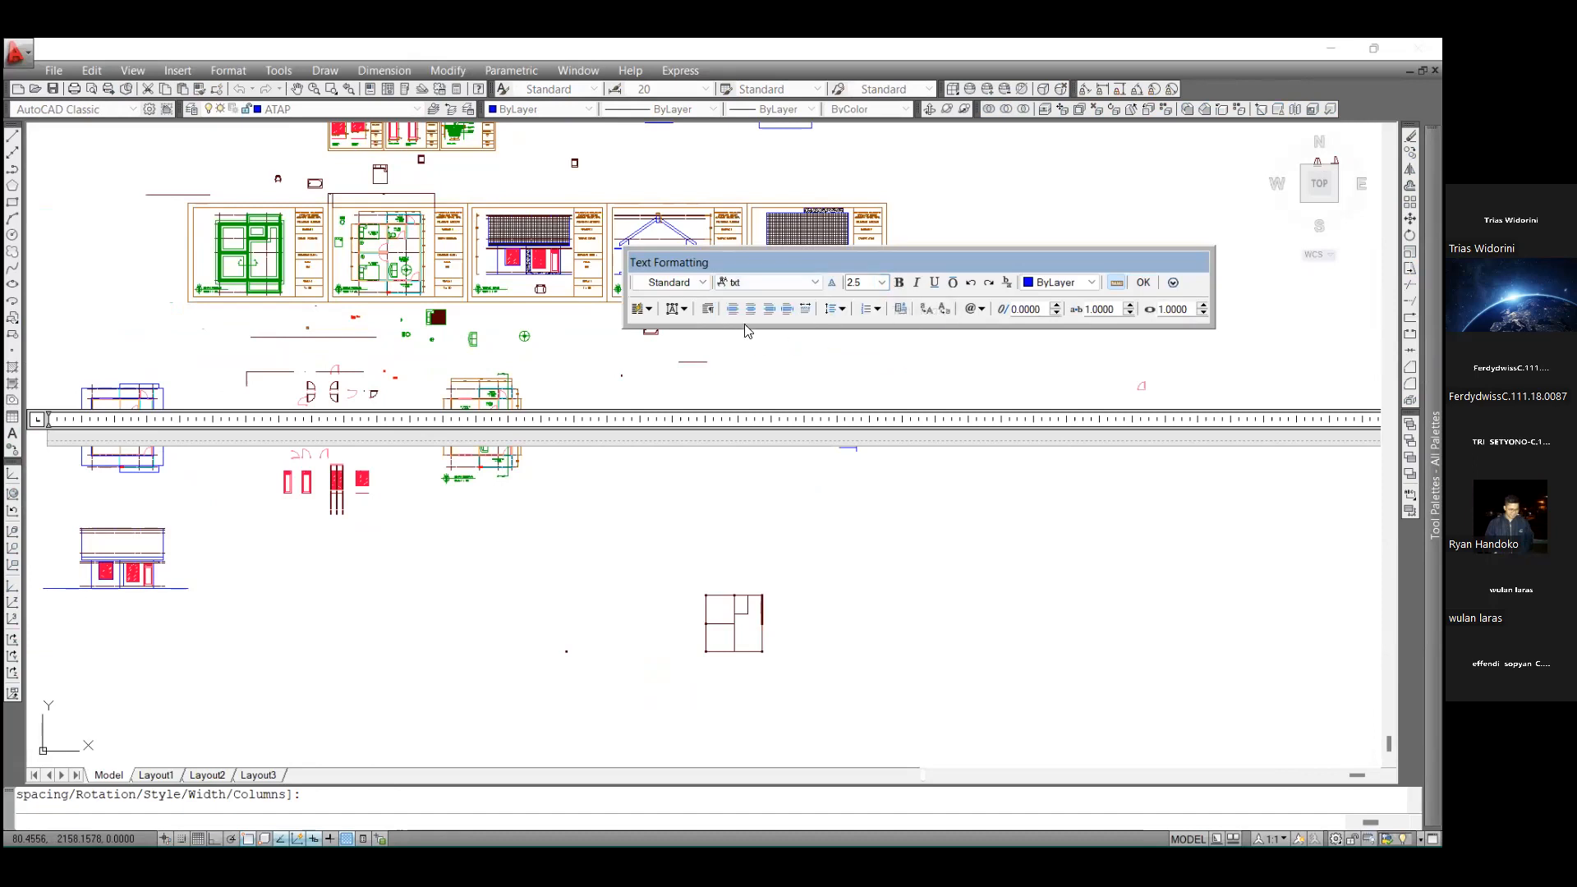
{"action": "left_click", "coordinate": [973, 307]}
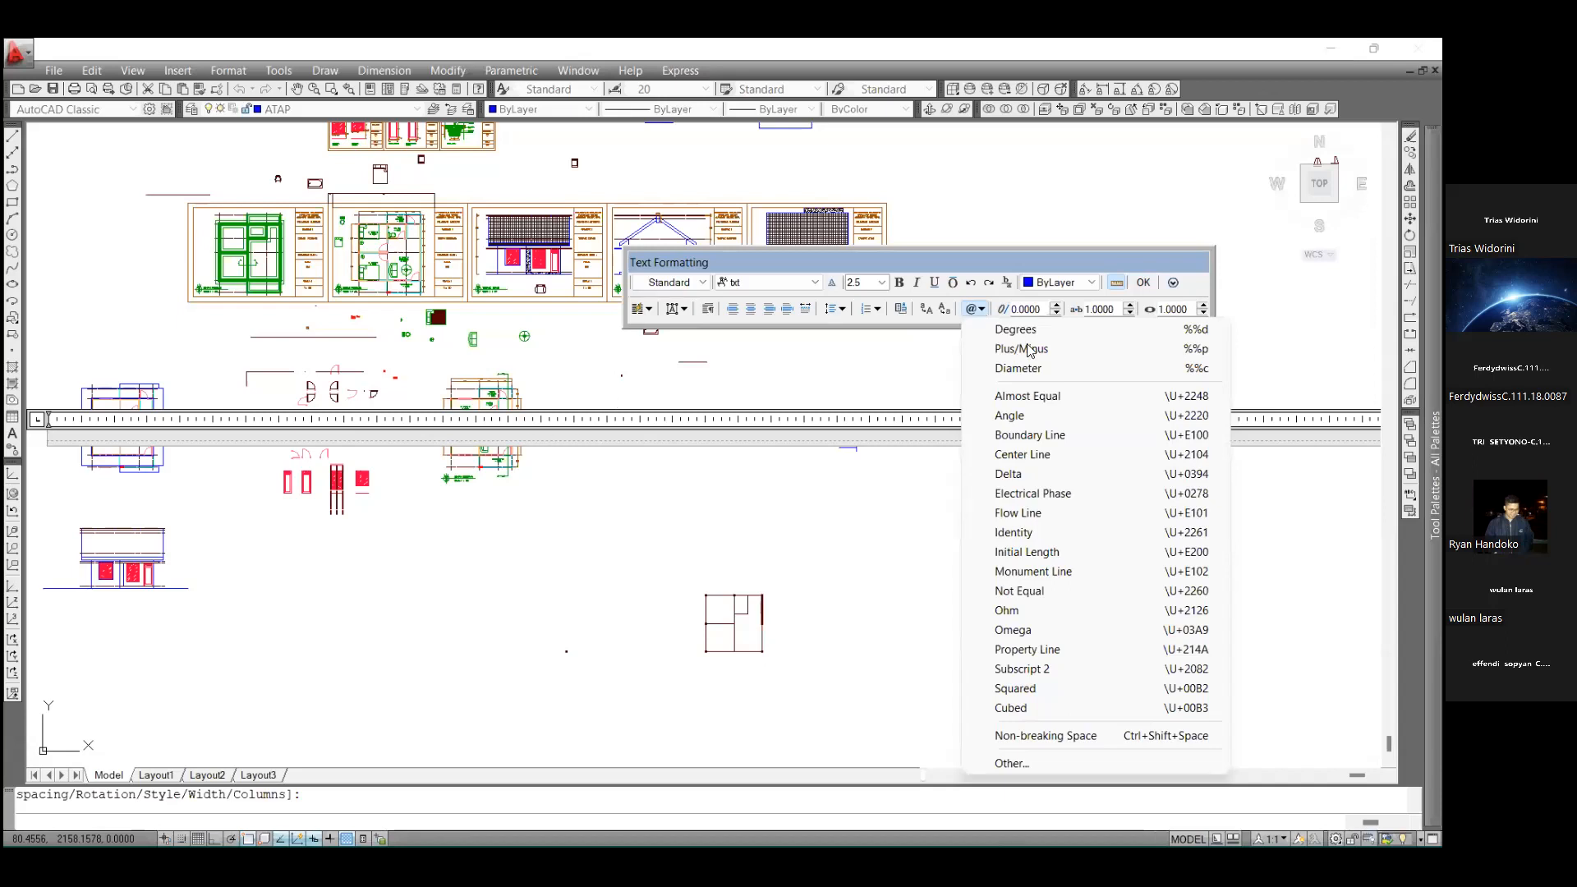
{"action": "key", "text": "Escape"}
{"action": "key", "text": "Escape"}
Open the KM/WC label in the framed floor plan for editing, select its room name and close the editor without changing it
{"action": "scroll", "coordinate": [397, 227], "scroll_direction": "up", "scroll_amount": 8}
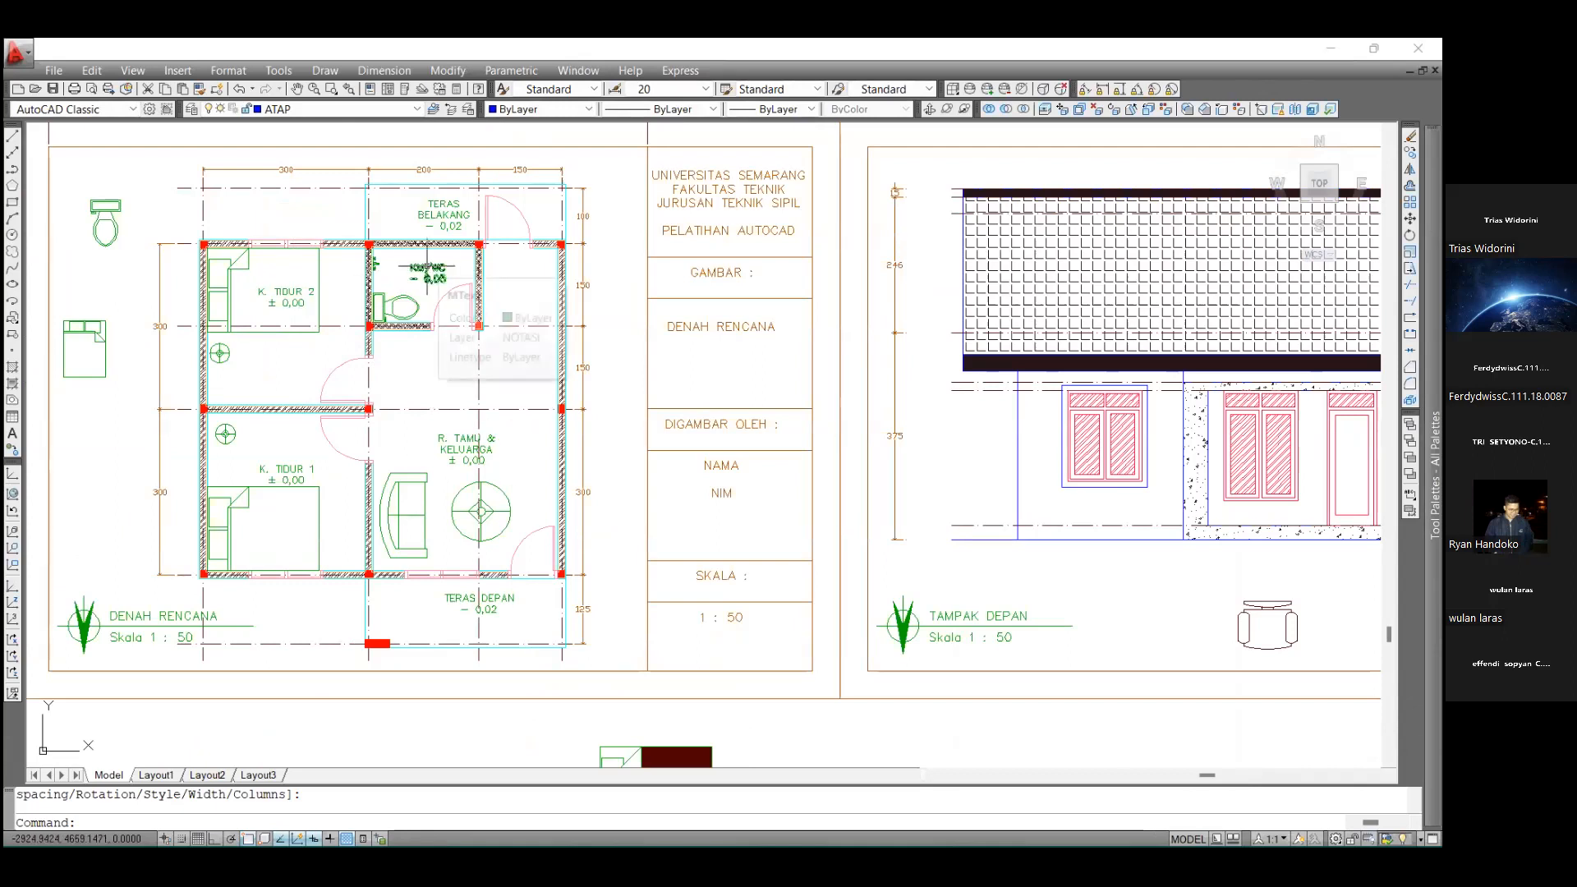
{"action": "double_click", "coordinate": [427, 267]}
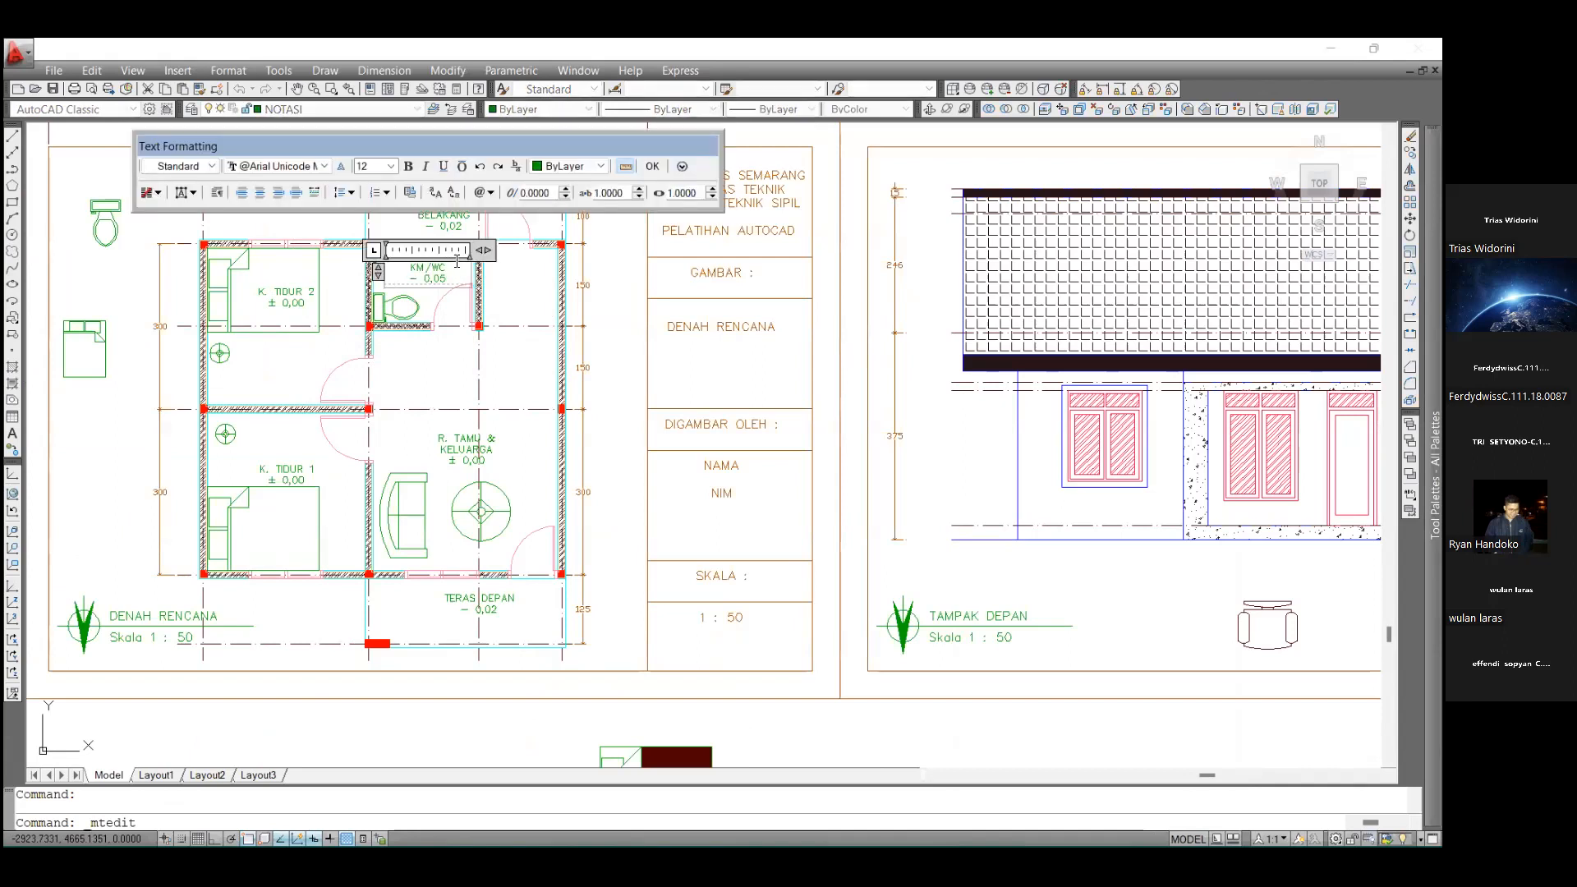
{"action": "left_click_drag", "start_coordinate": [408, 268], "coordinate": [444, 276]}
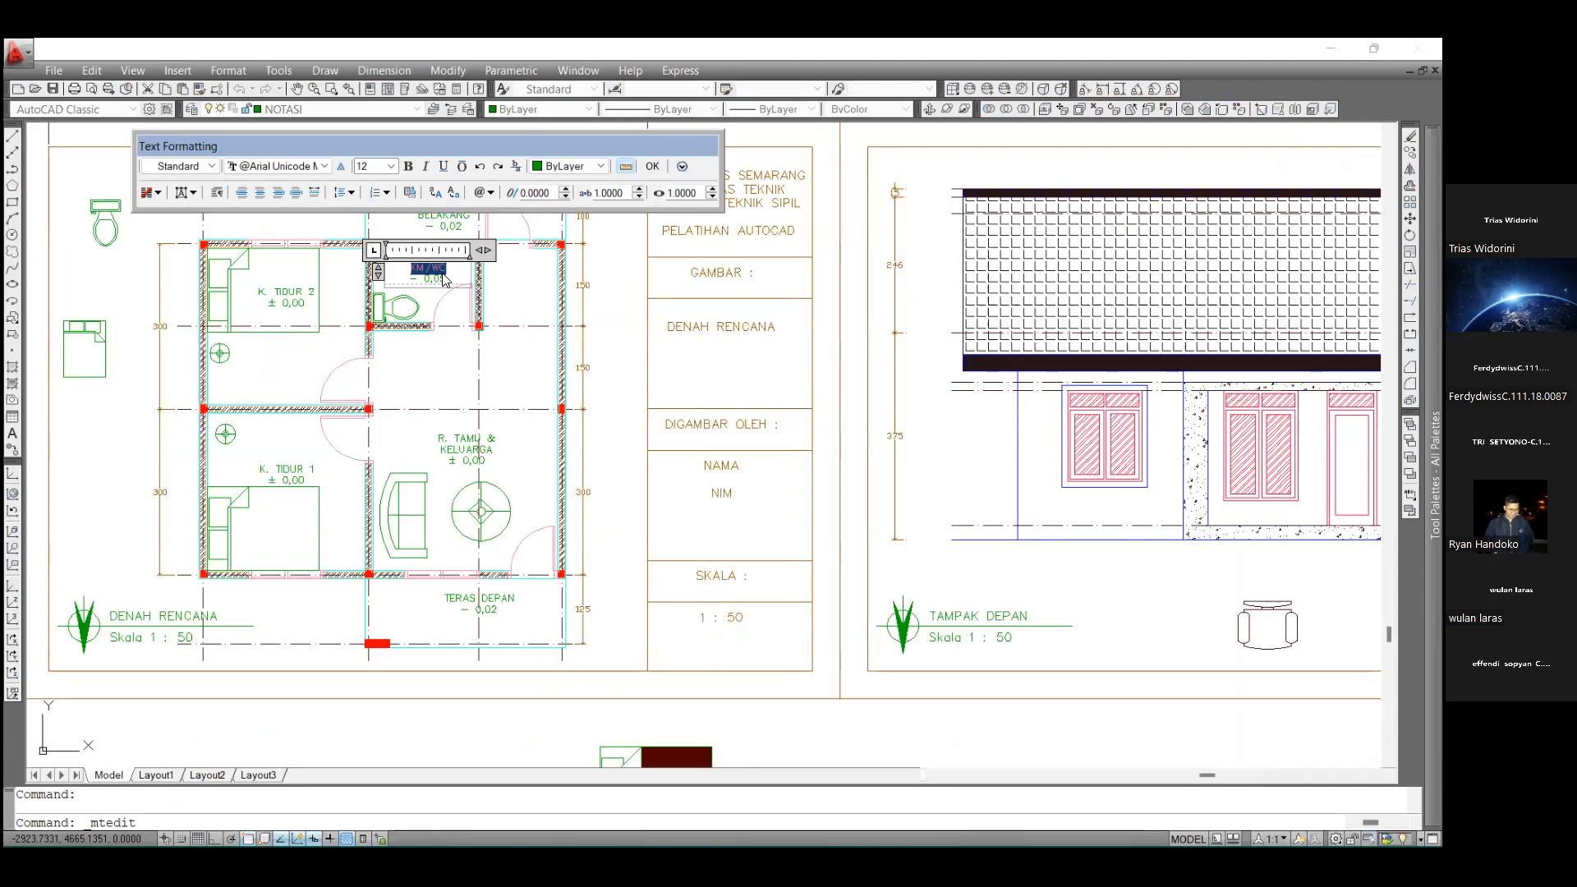
{"action": "left_click", "coordinate": [452, 288]}
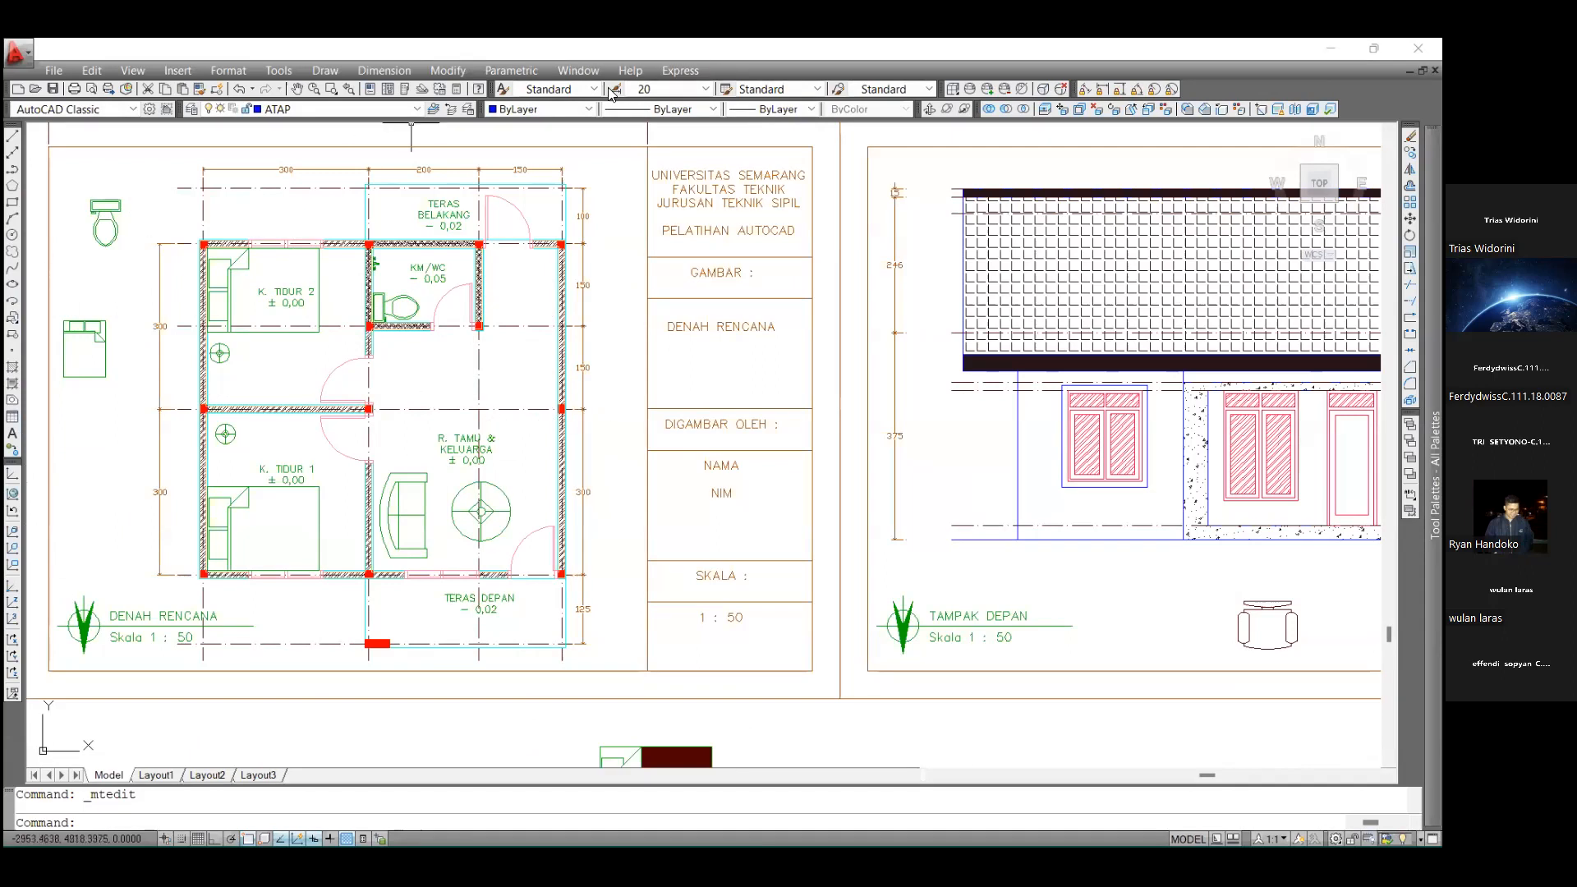
Mirror the loose sofa across a vertical line between it and the round table, with Ortho on and the original kept
{"action": "left_click", "coordinate": [443, 74]}
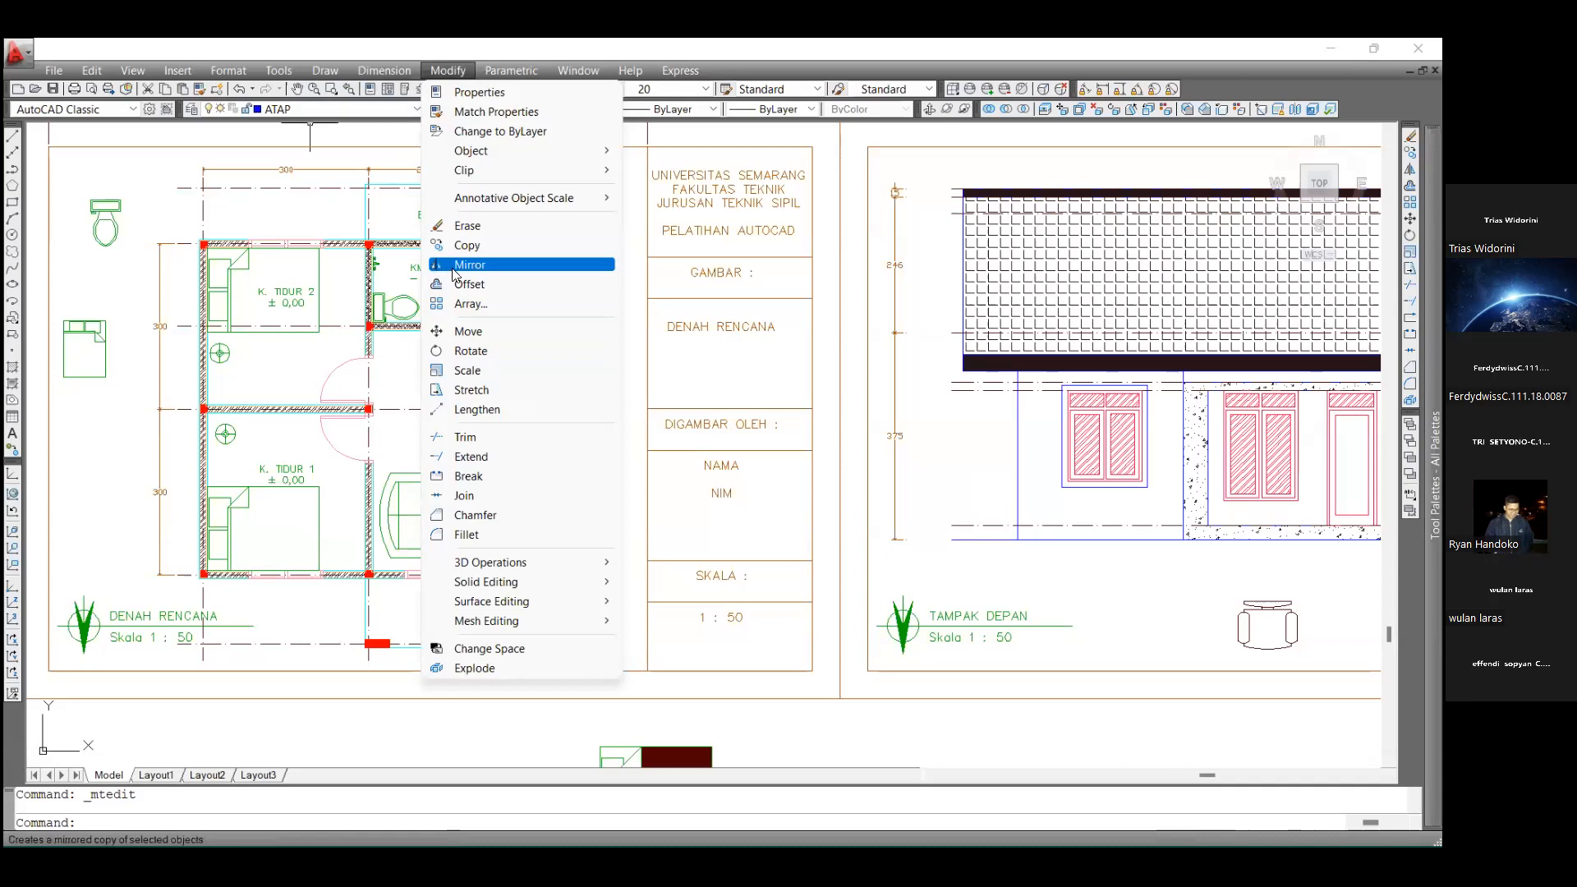
{"action": "key", "text": "Escape"}
{"action": "scroll", "coordinate": [383, 395], "scroll_direction": "down", "scroll_amount": 10}
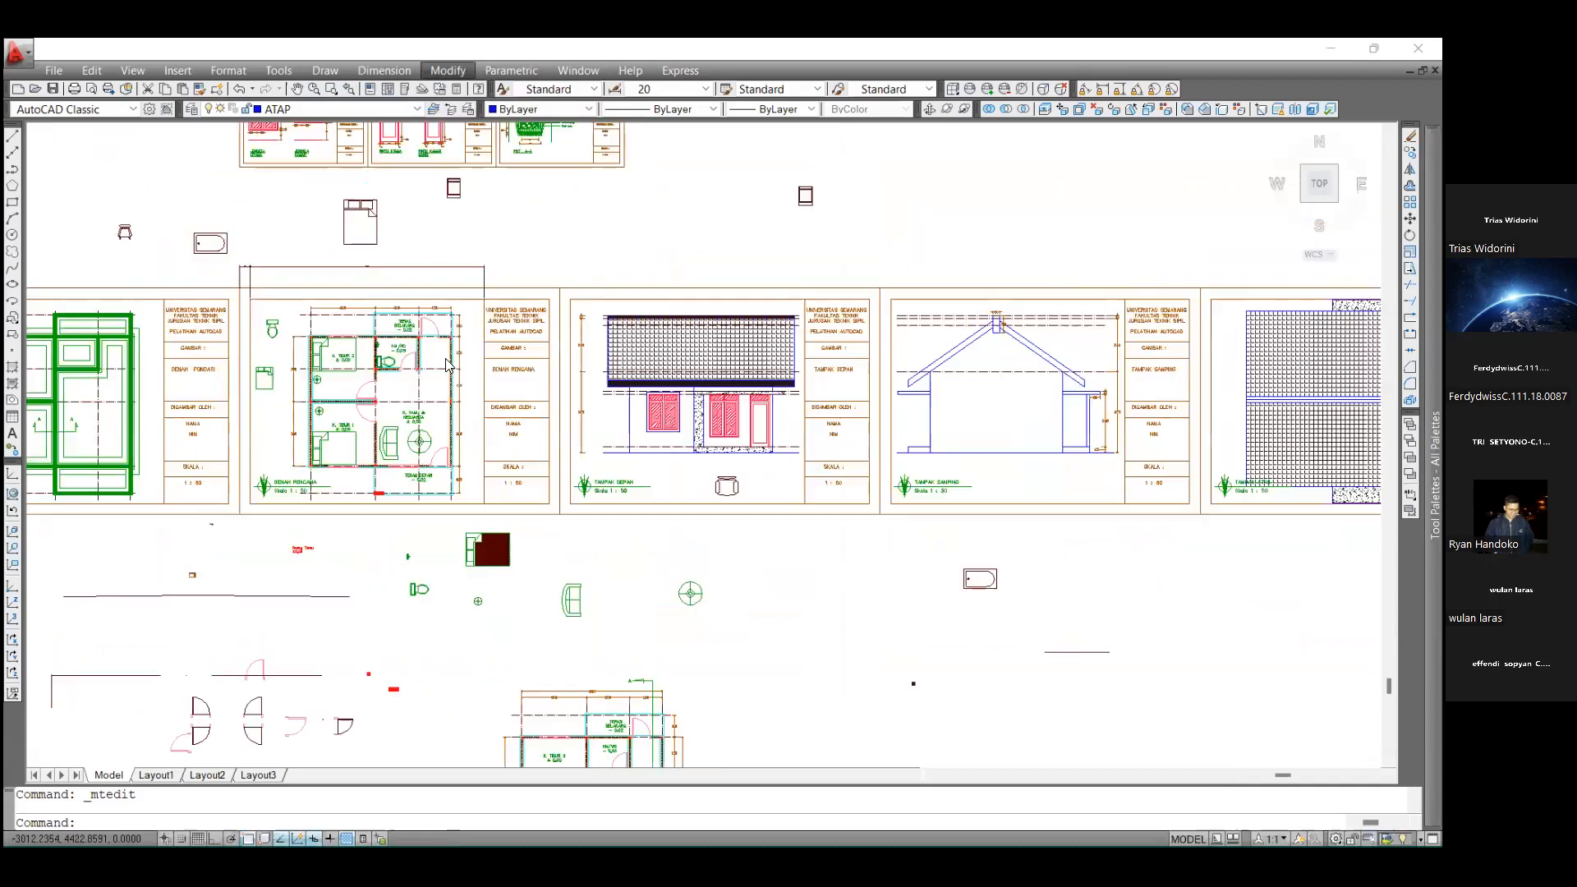
{"action": "scroll", "coordinate": [555, 337], "scroll_direction": "up", "scroll_amount": 7}
{"action": "scroll", "coordinate": [397, 366], "scroll_direction": "down", "scroll_amount": 4}
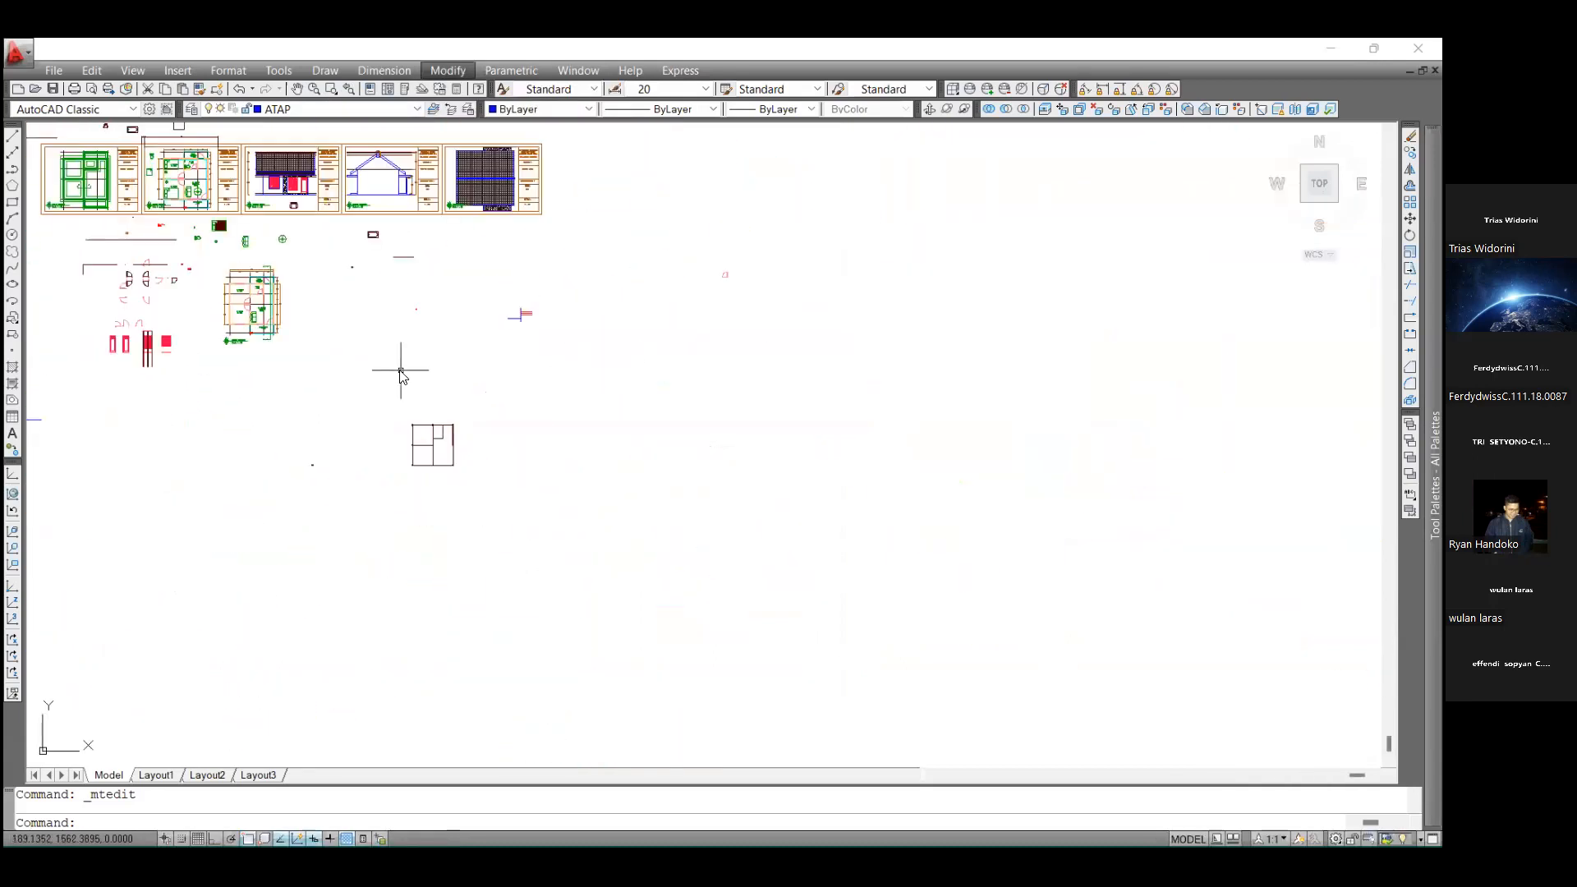
{"action": "scroll", "coordinate": [228, 249], "scroll_direction": "up", "scroll_amount": 10}
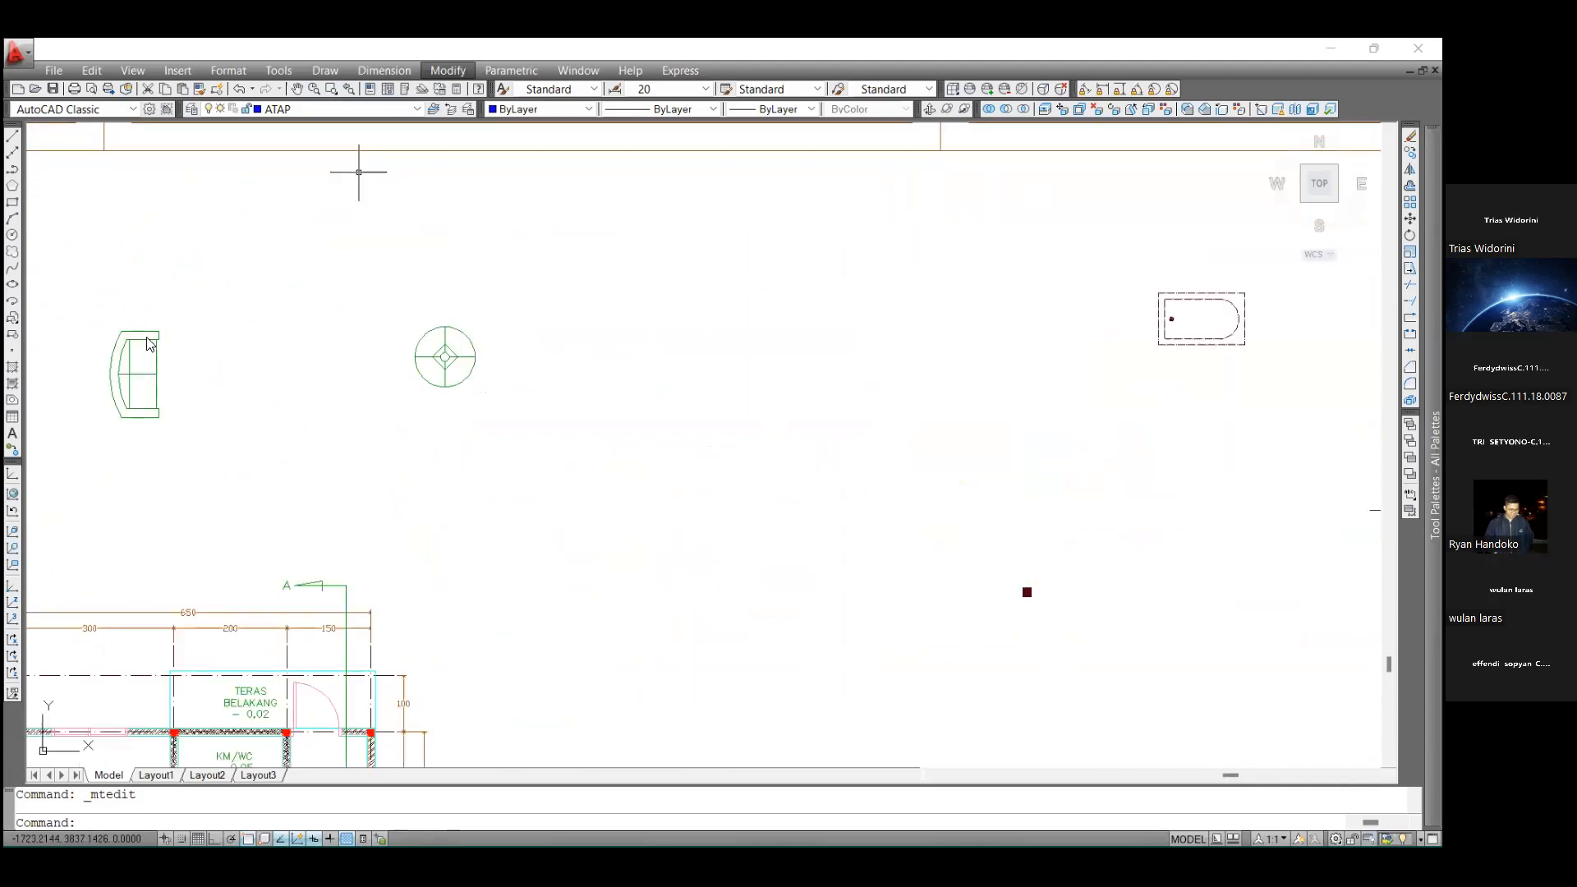
{"action": "scroll", "coordinate": [54, 408], "scroll_direction": "up", "scroll_amount": 3}
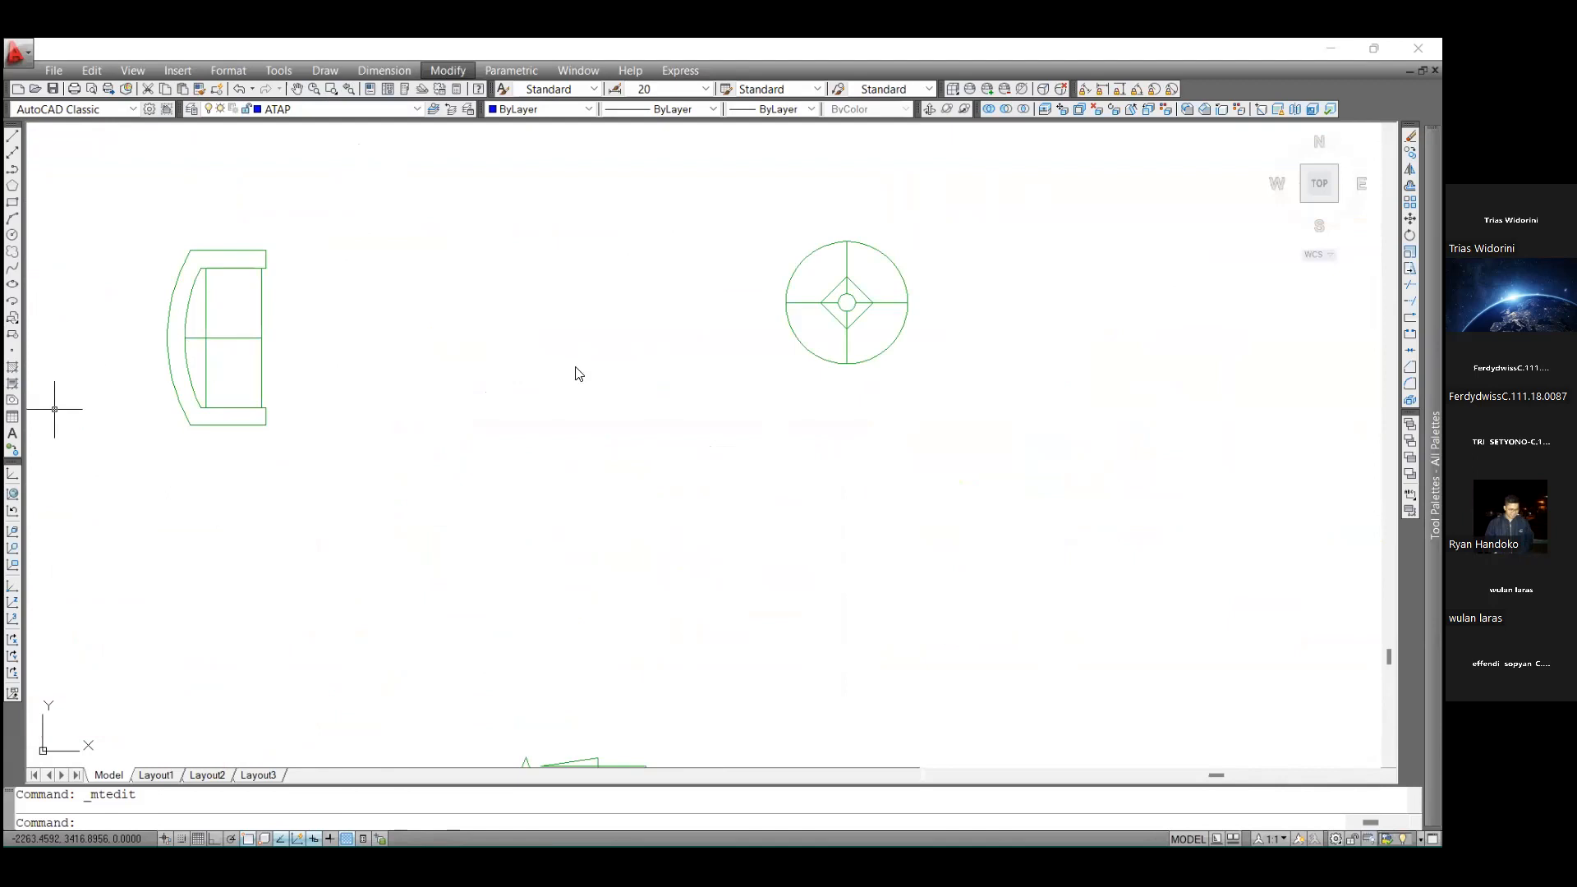
{"action": "left_click", "coordinate": [450, 70]}
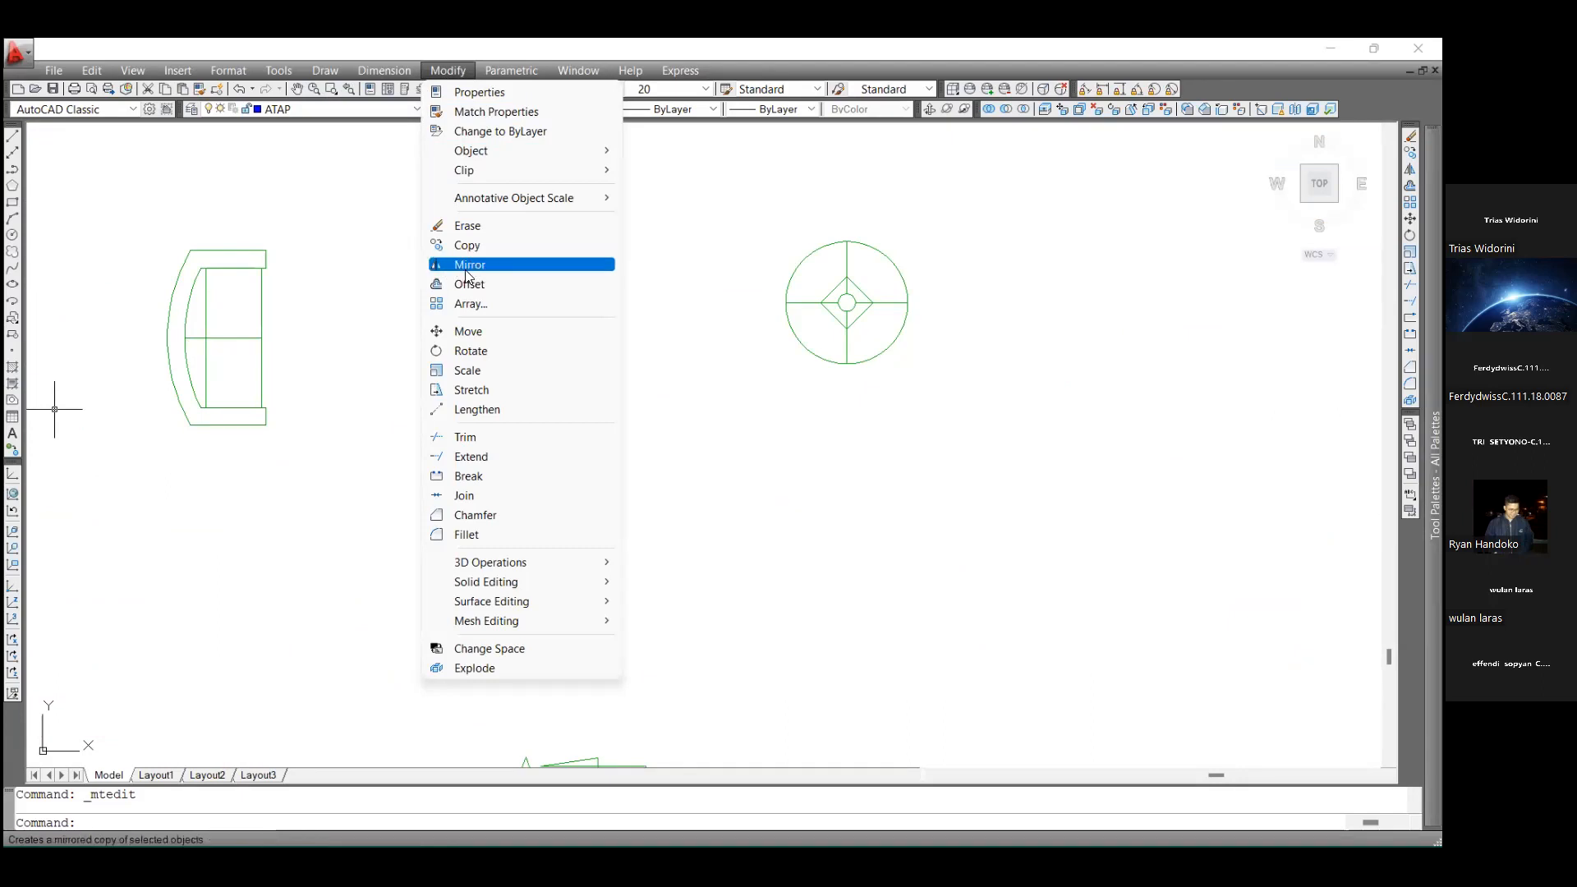
{"action": "key", "text": "Escape"}
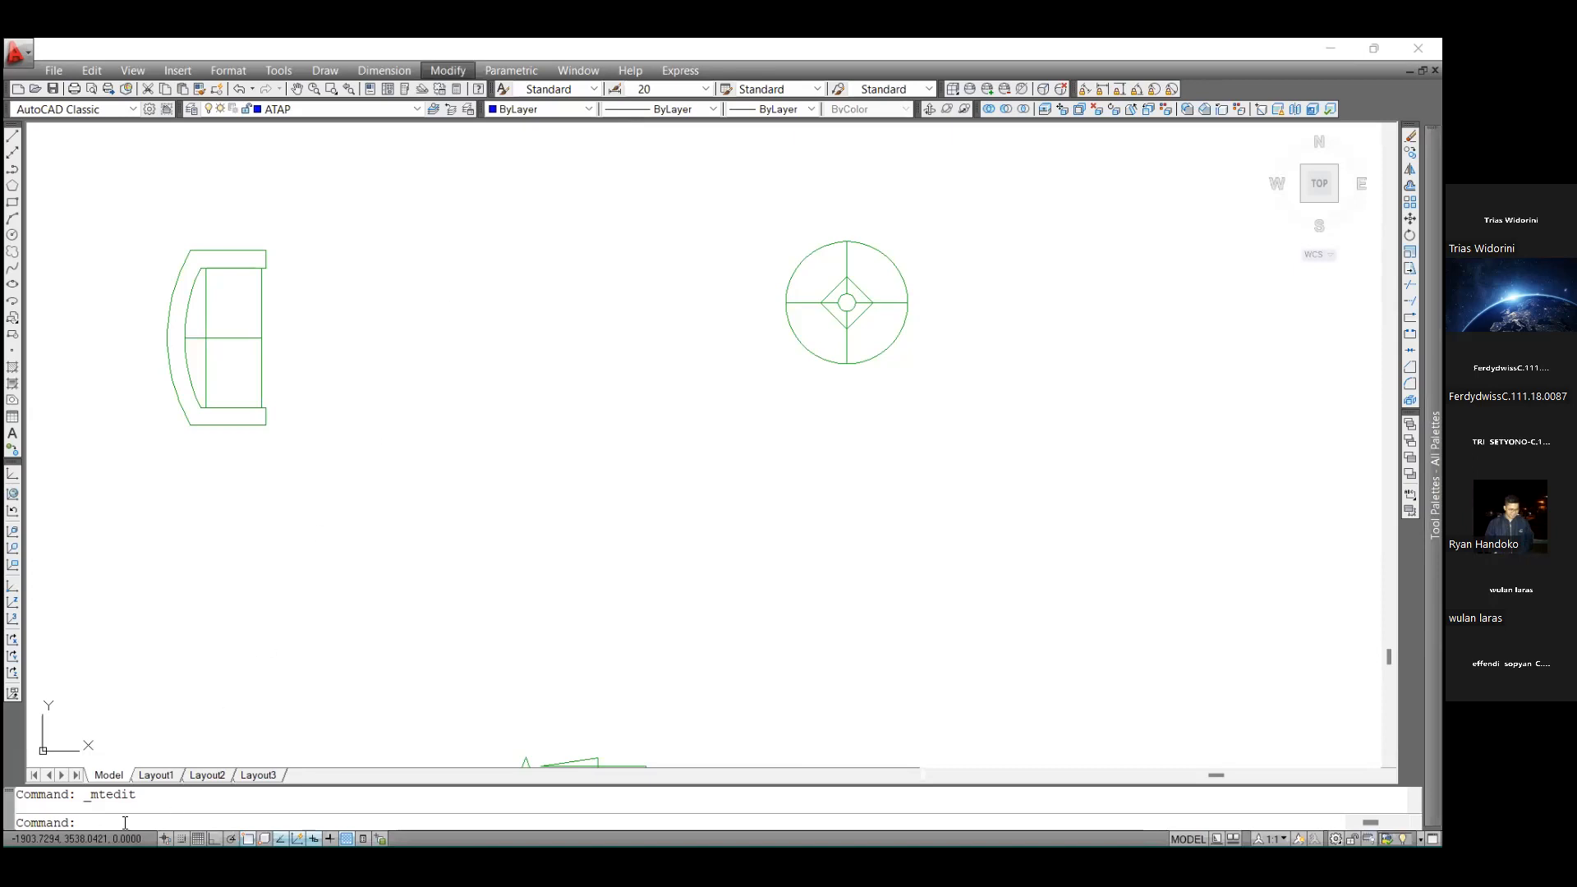
{"action": "key", "text": "Escape"}
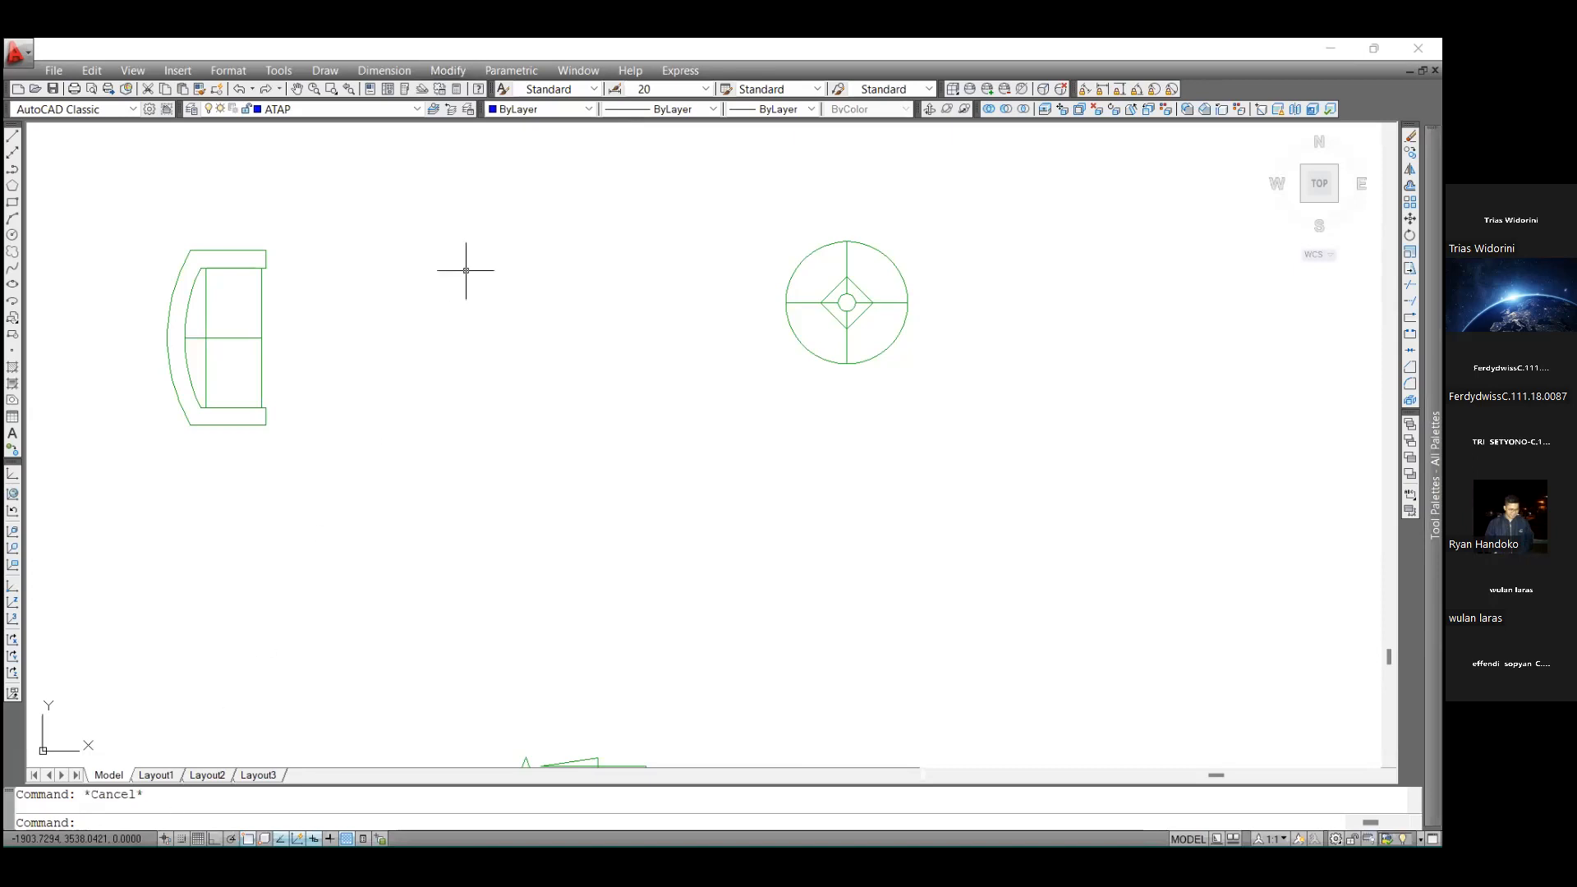
{"action": "type", "text": "mi"}
{"action": "key", "text": "Return"}
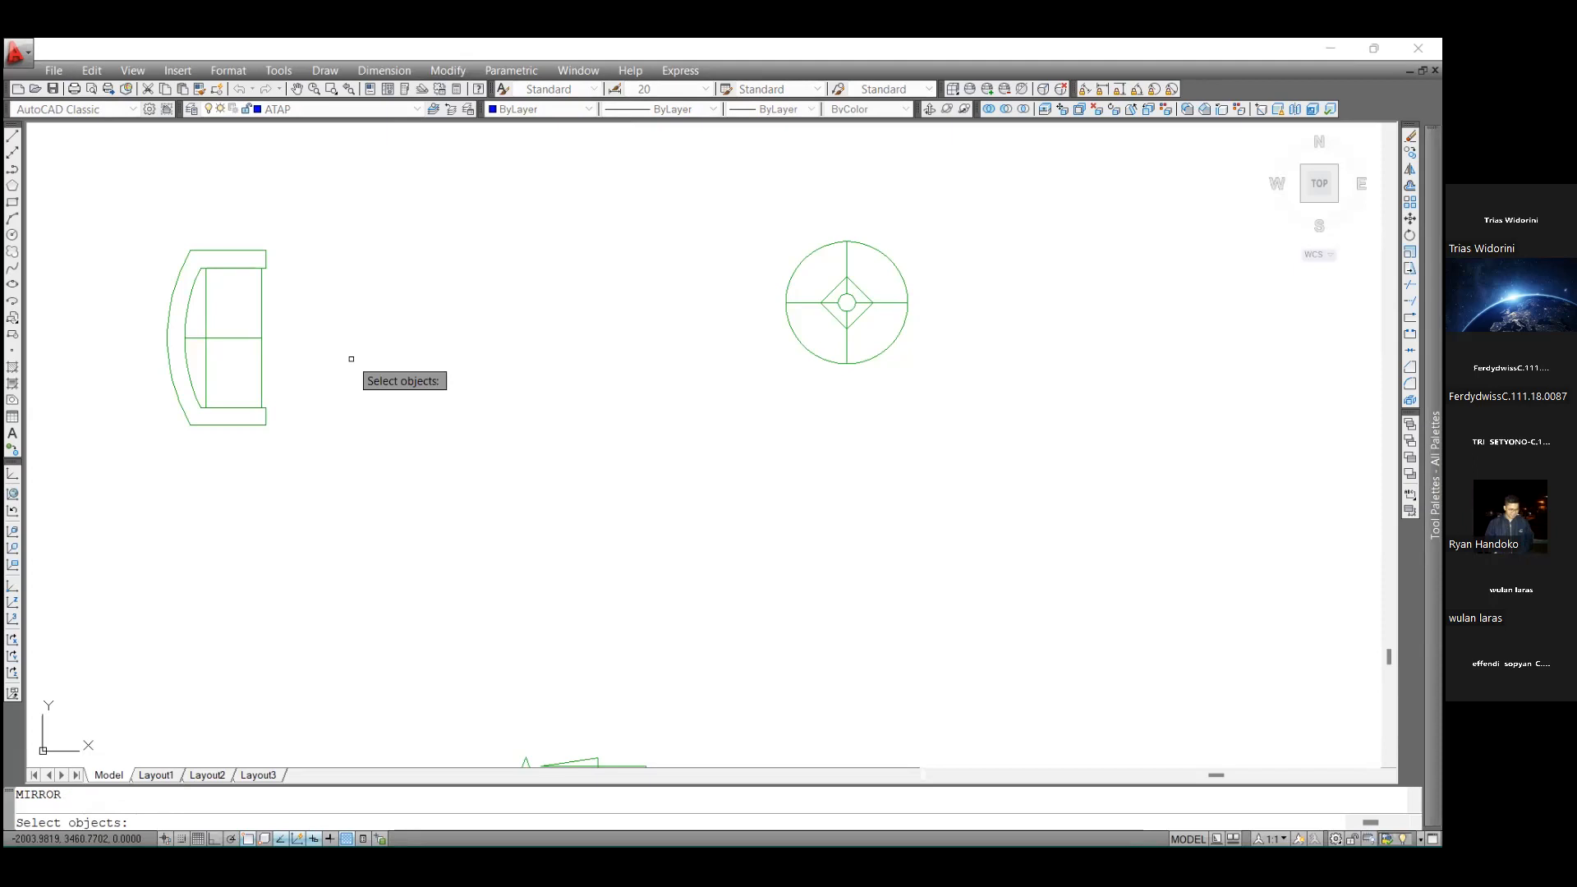
{"action": "left_click", "coordinate": [367, 473]}
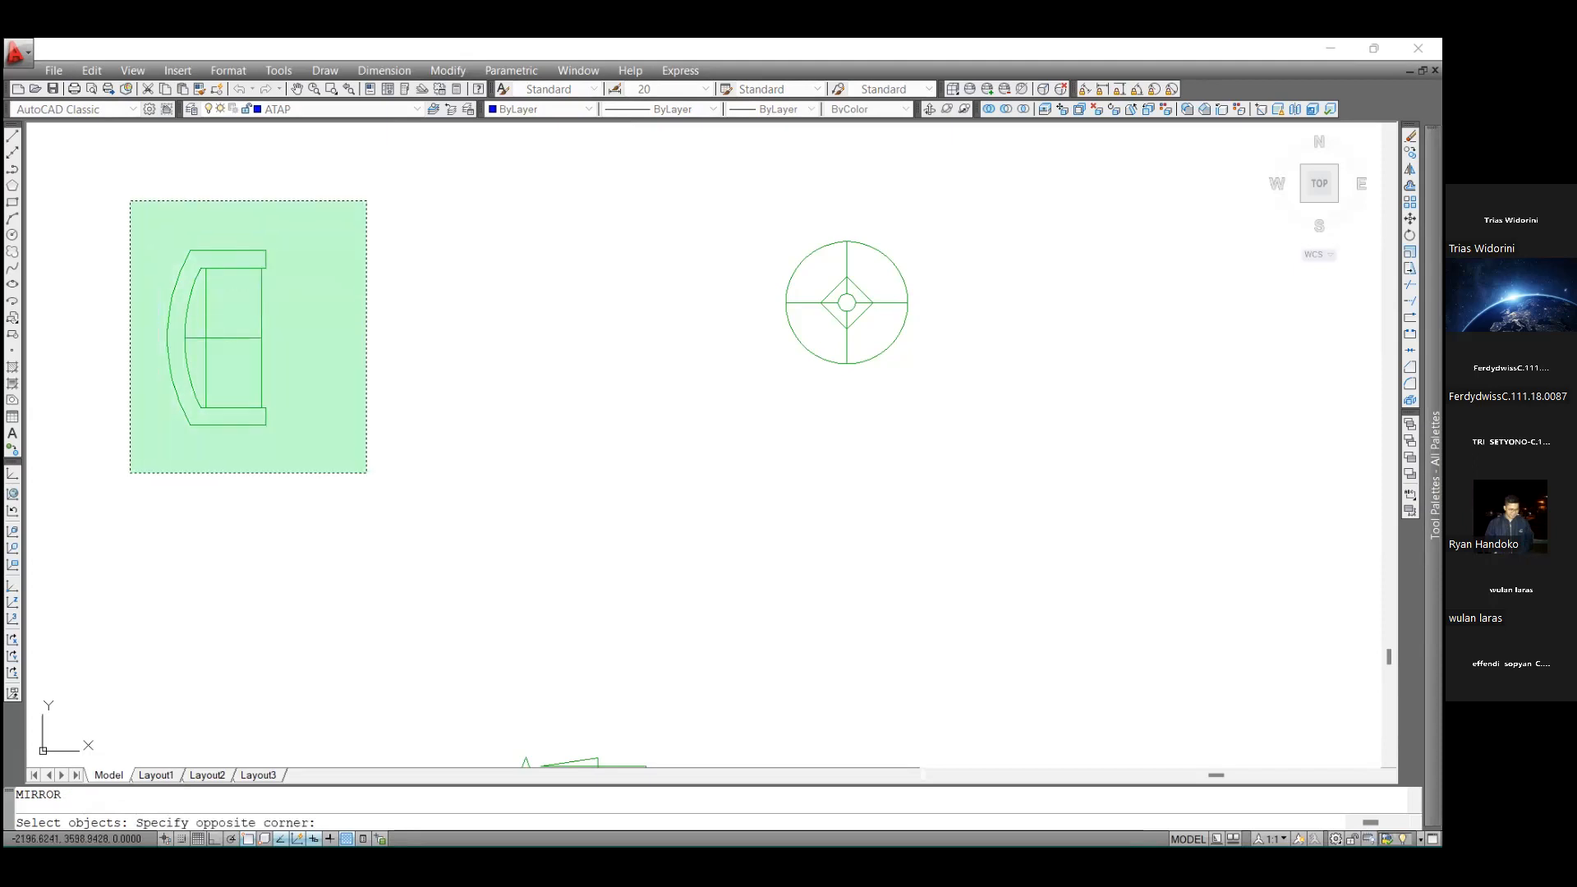
{"action": "left_click", "coordinate": [131, 200]}
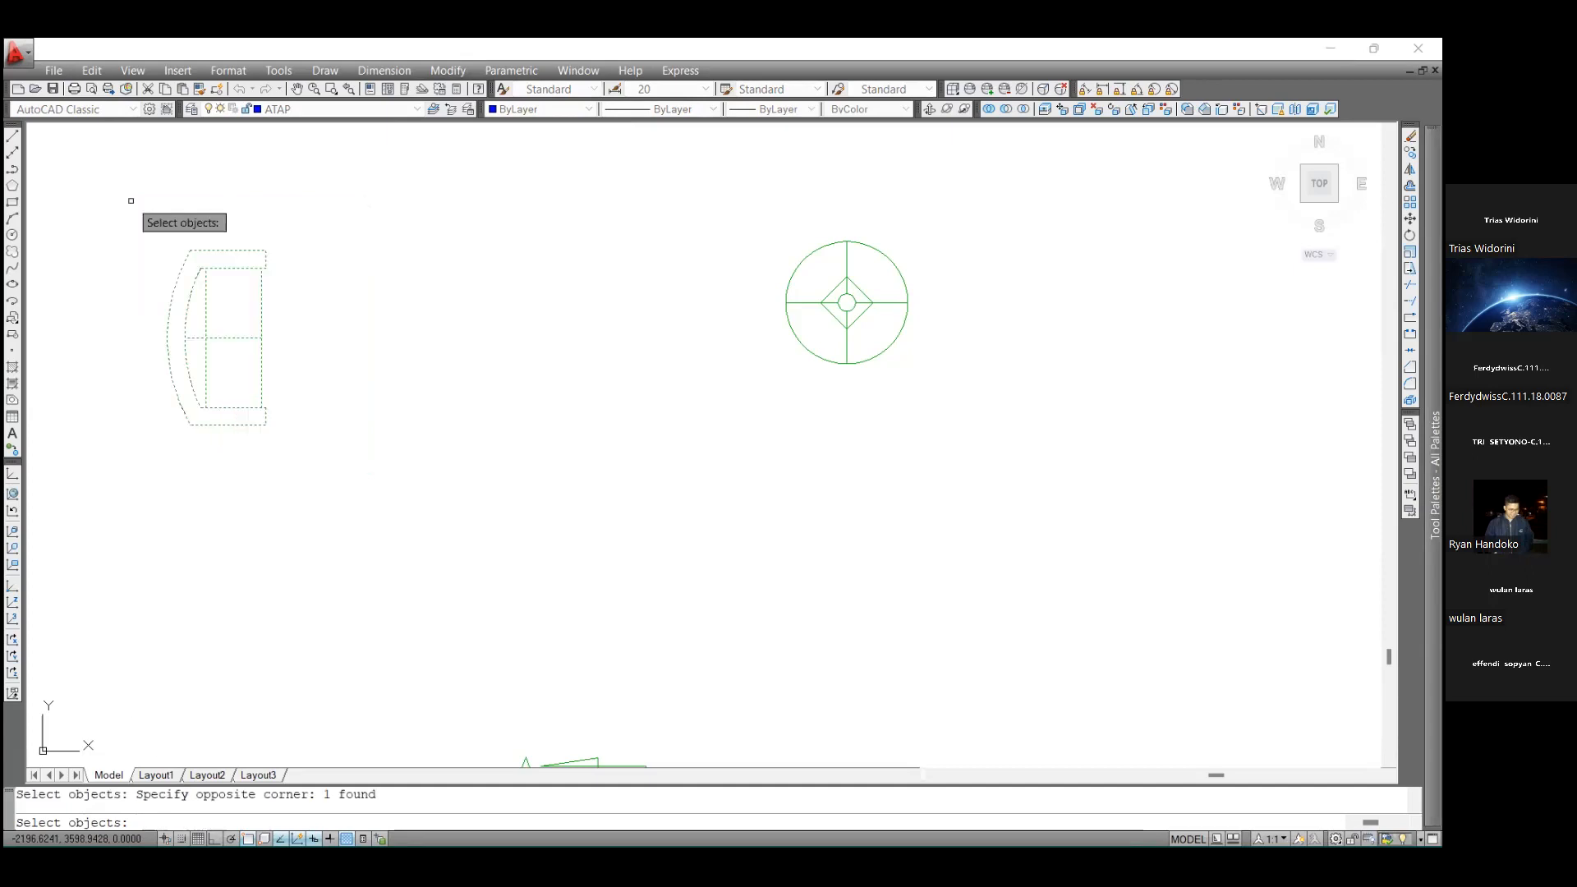
{"action": "key", "text": "Return"}
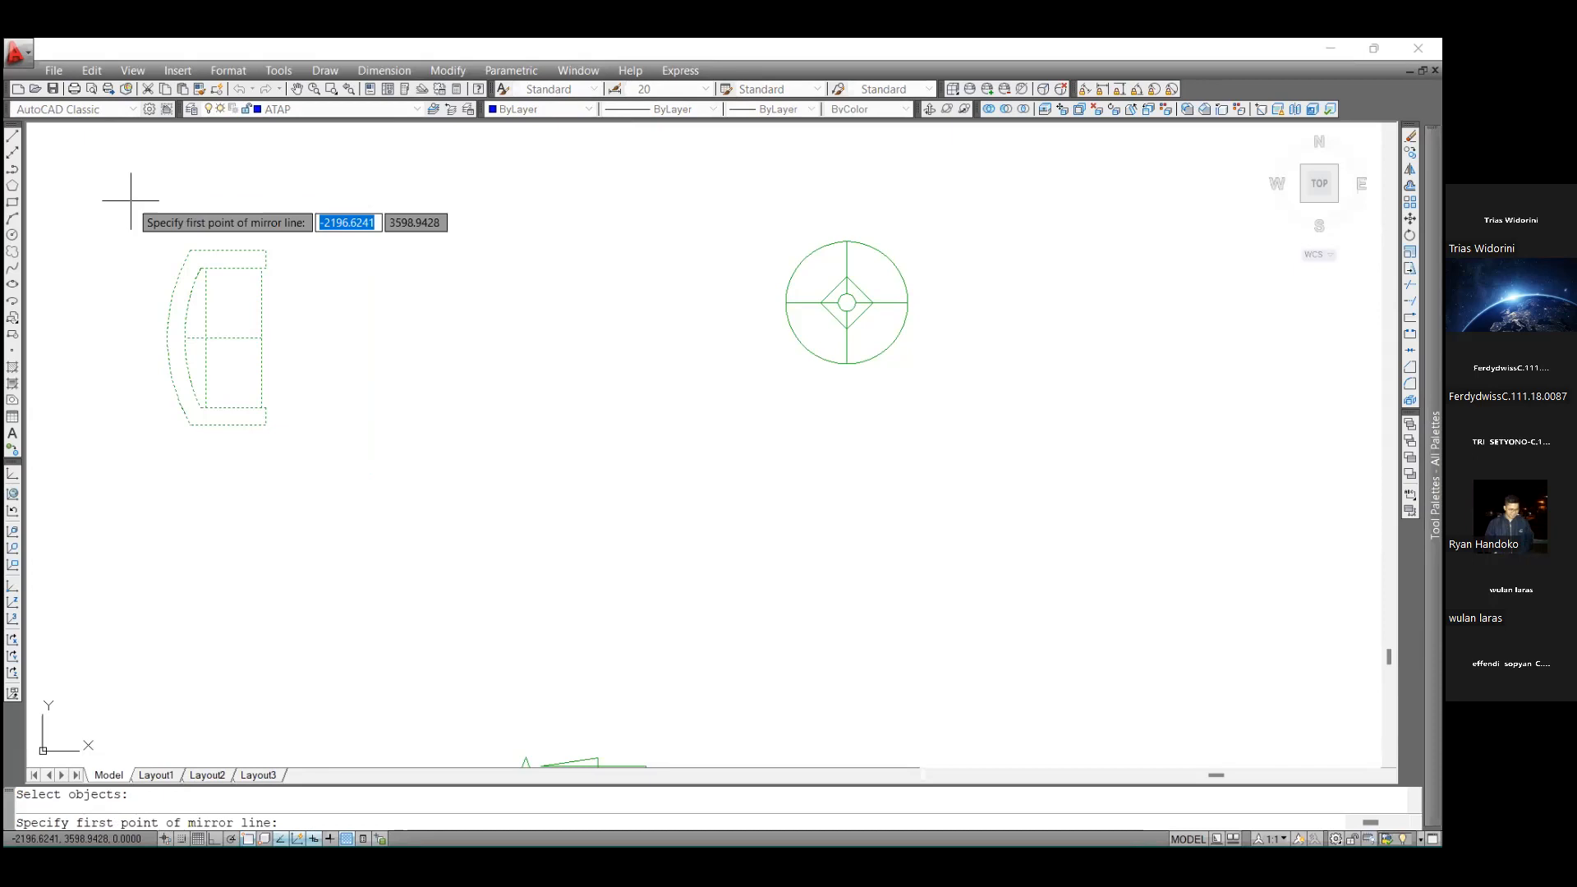
{"action": "left_click", "coordinate": [422, 200]}
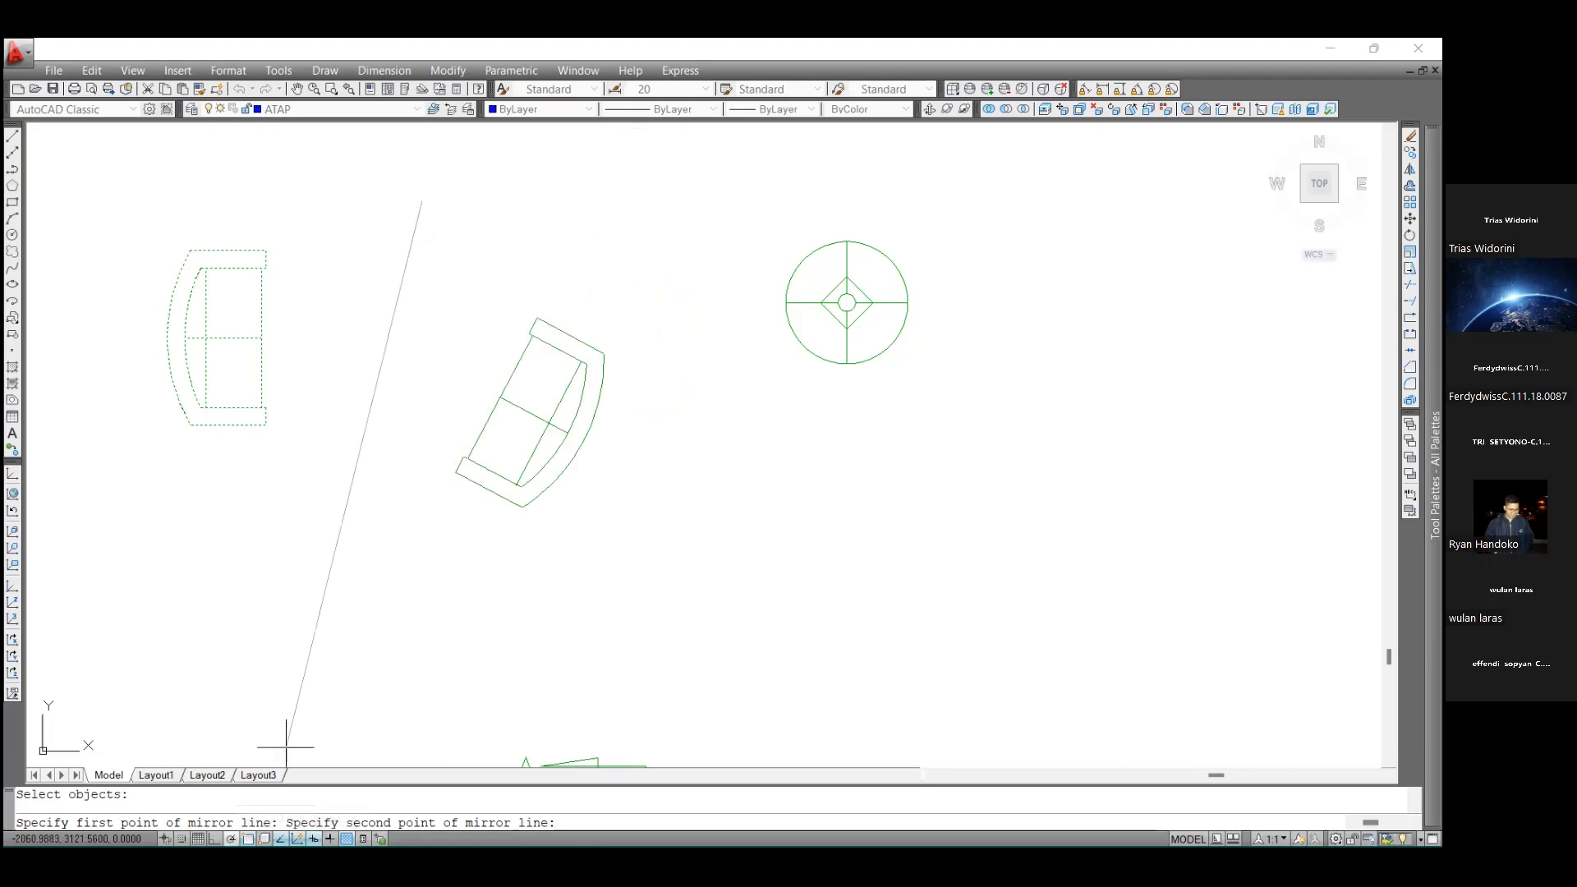
{"action": "key", "text": "F8"}
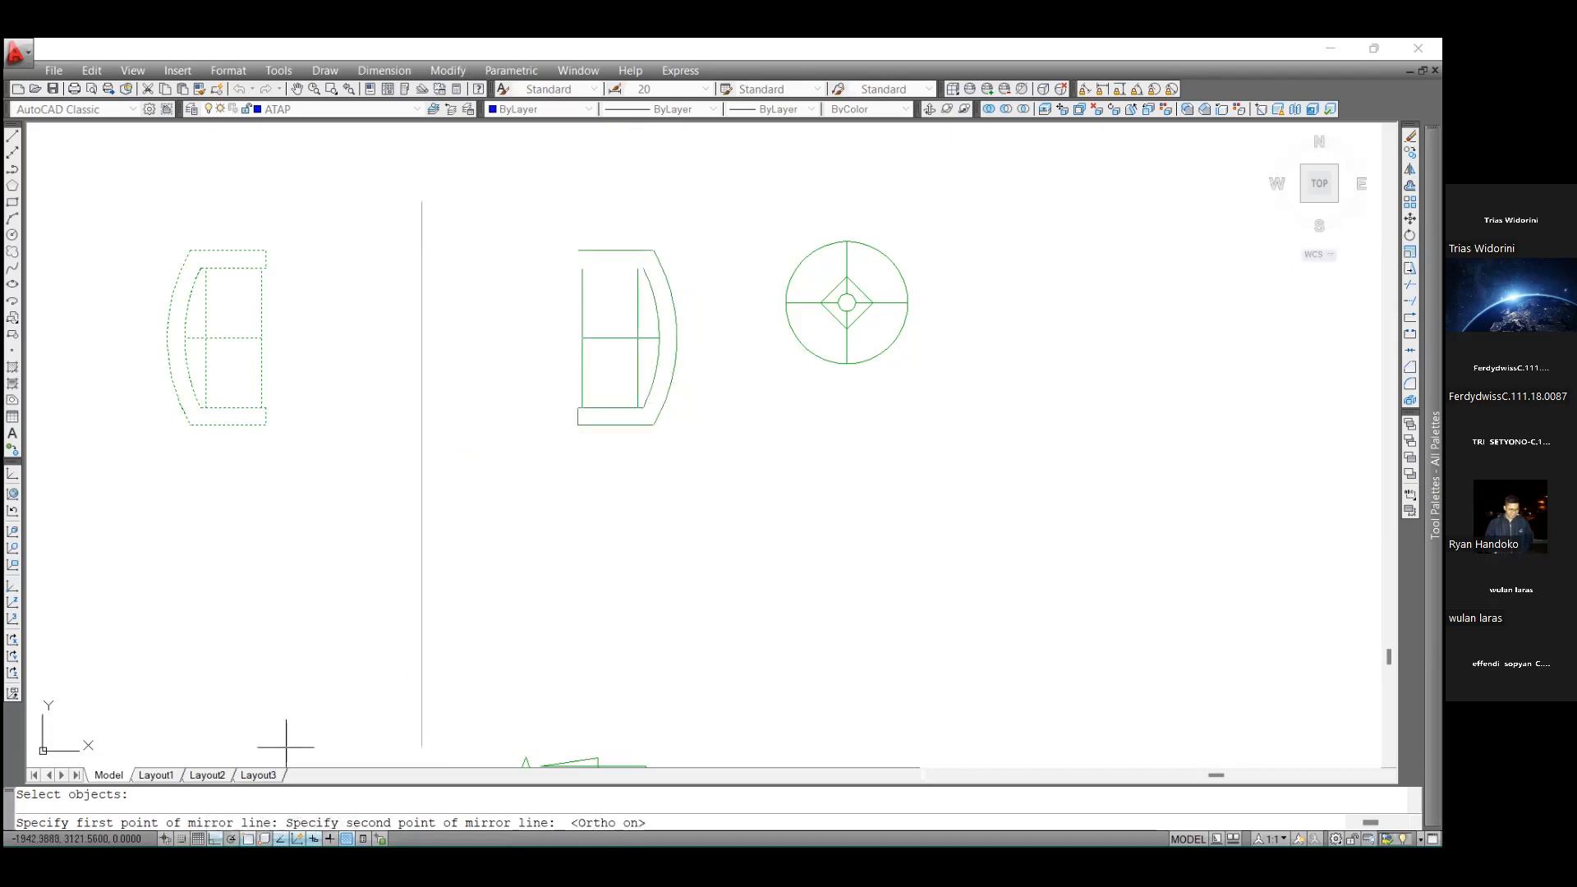
{"action": "left_click", "coordinate": [474, 512]}
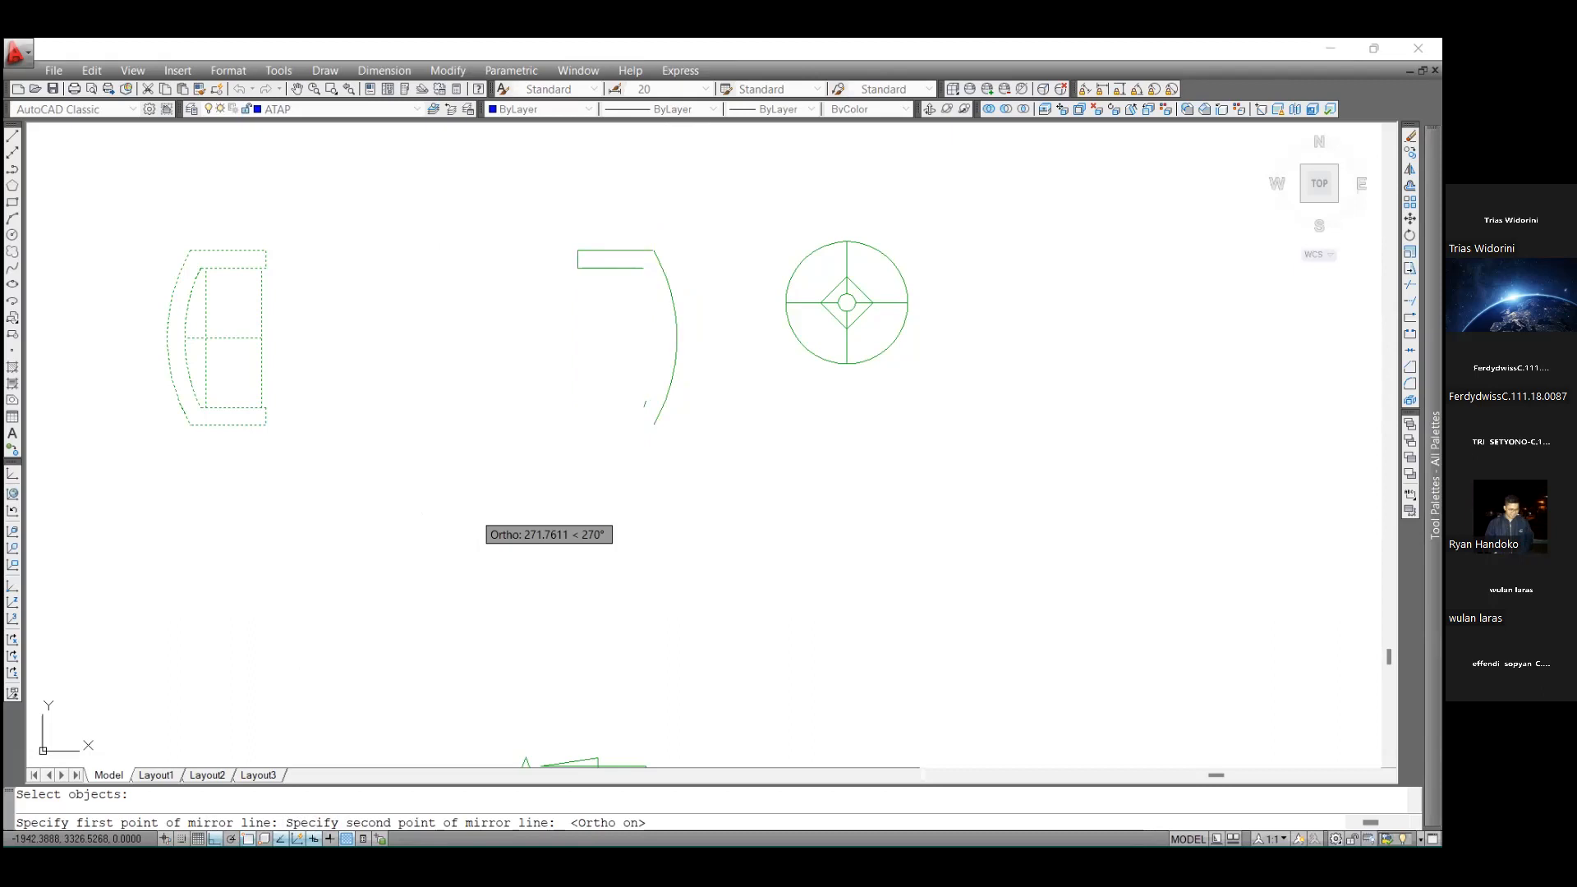
{"action": "key", "text": "Return"}
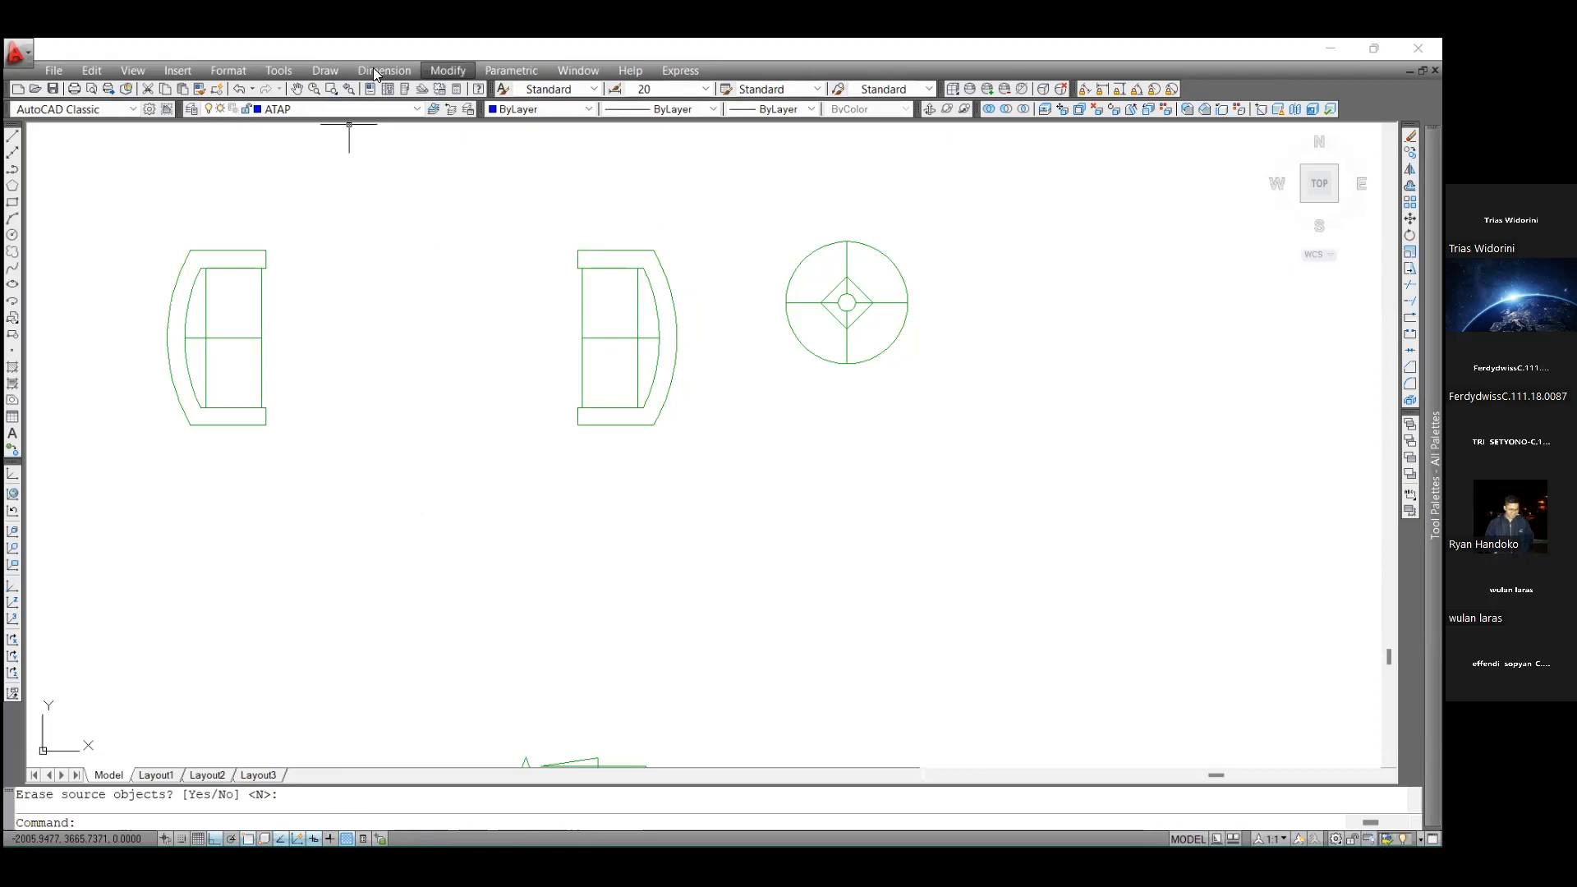
{"action": "left_click", "coordinate": [448, 71]}
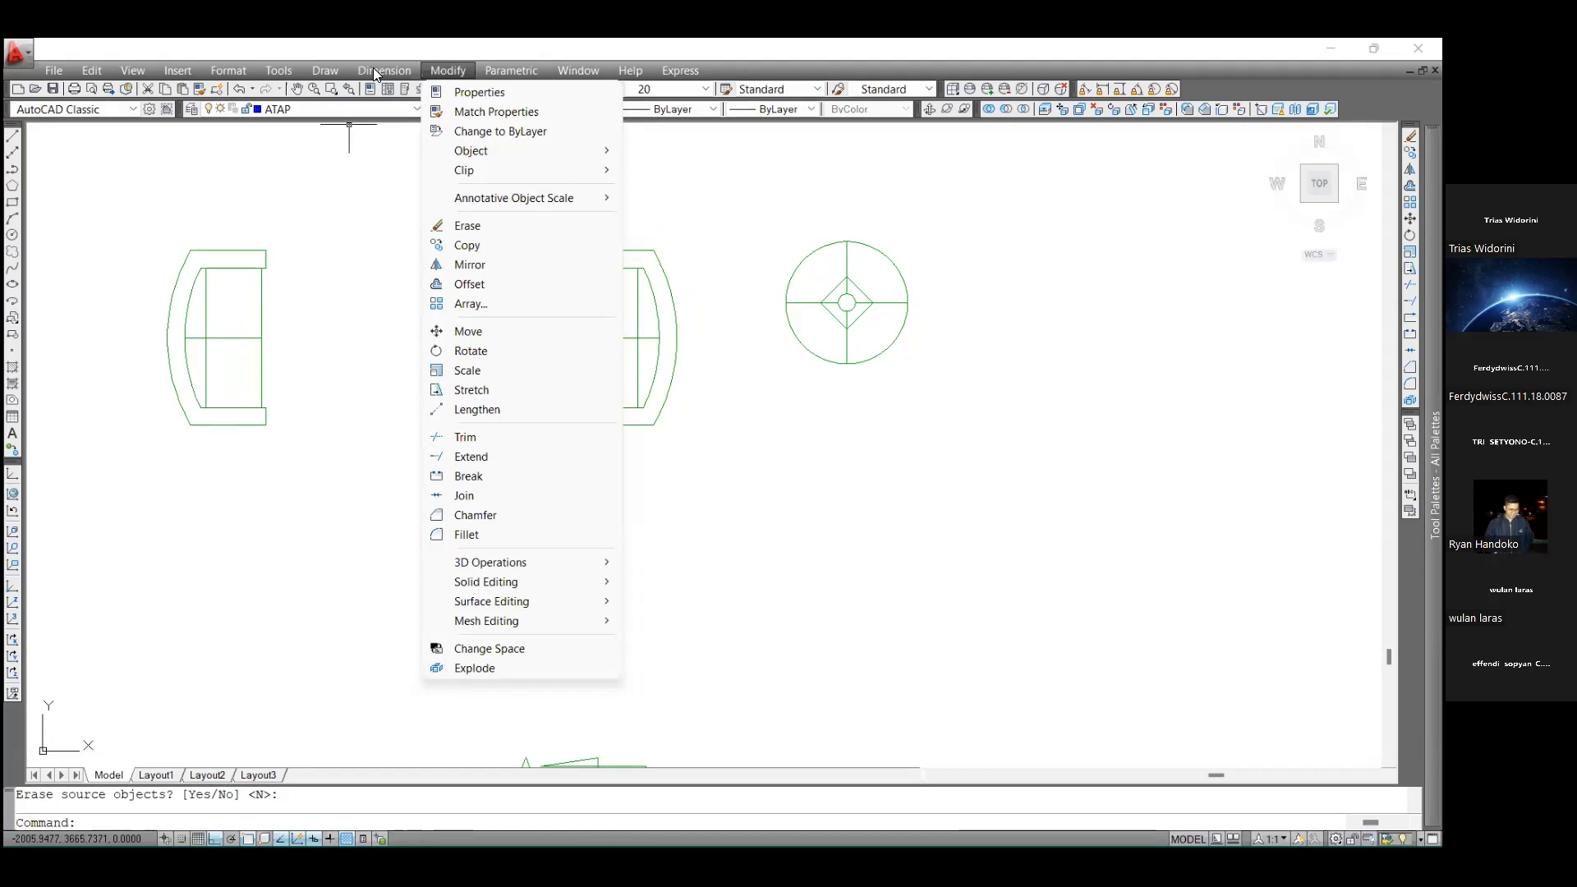
{"action": "left_click", "coordinate": [448, 72]}
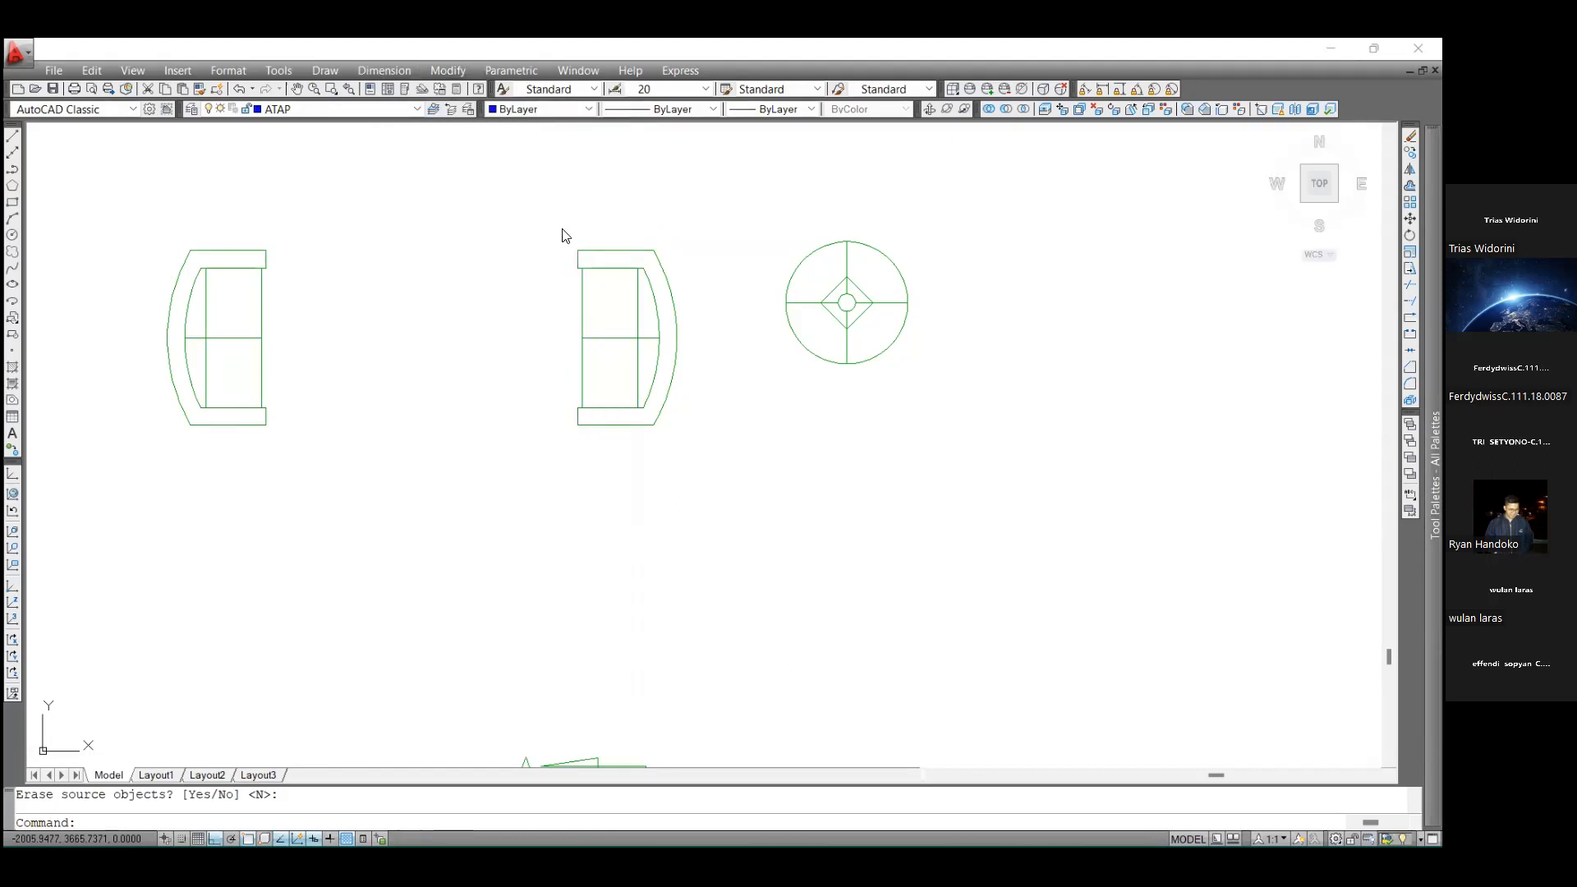
{"action": "scroll", "coordinate": [661, 265], "scroll_direction": "down", "scroll_amount": 5}
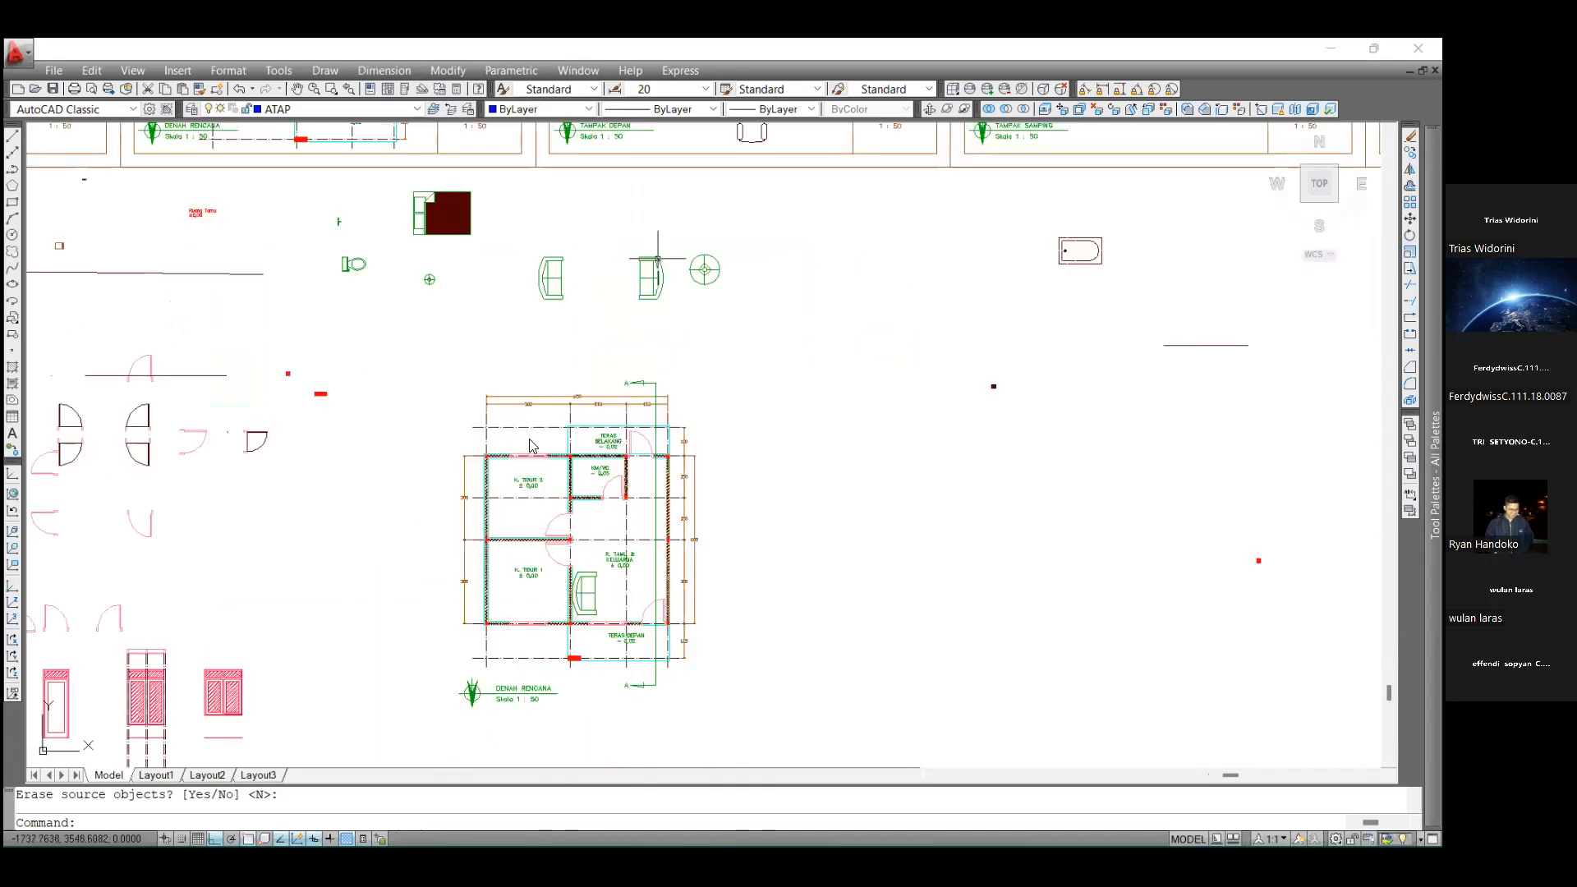
{"action": "scroll", "coordinate": [526, 427], "scroll_direction": "down", "scroll_amount": 3}
{"action": "scroll", "coordinate": [448, 257], "scroll_direction": "up", "scroll_amount": 6}
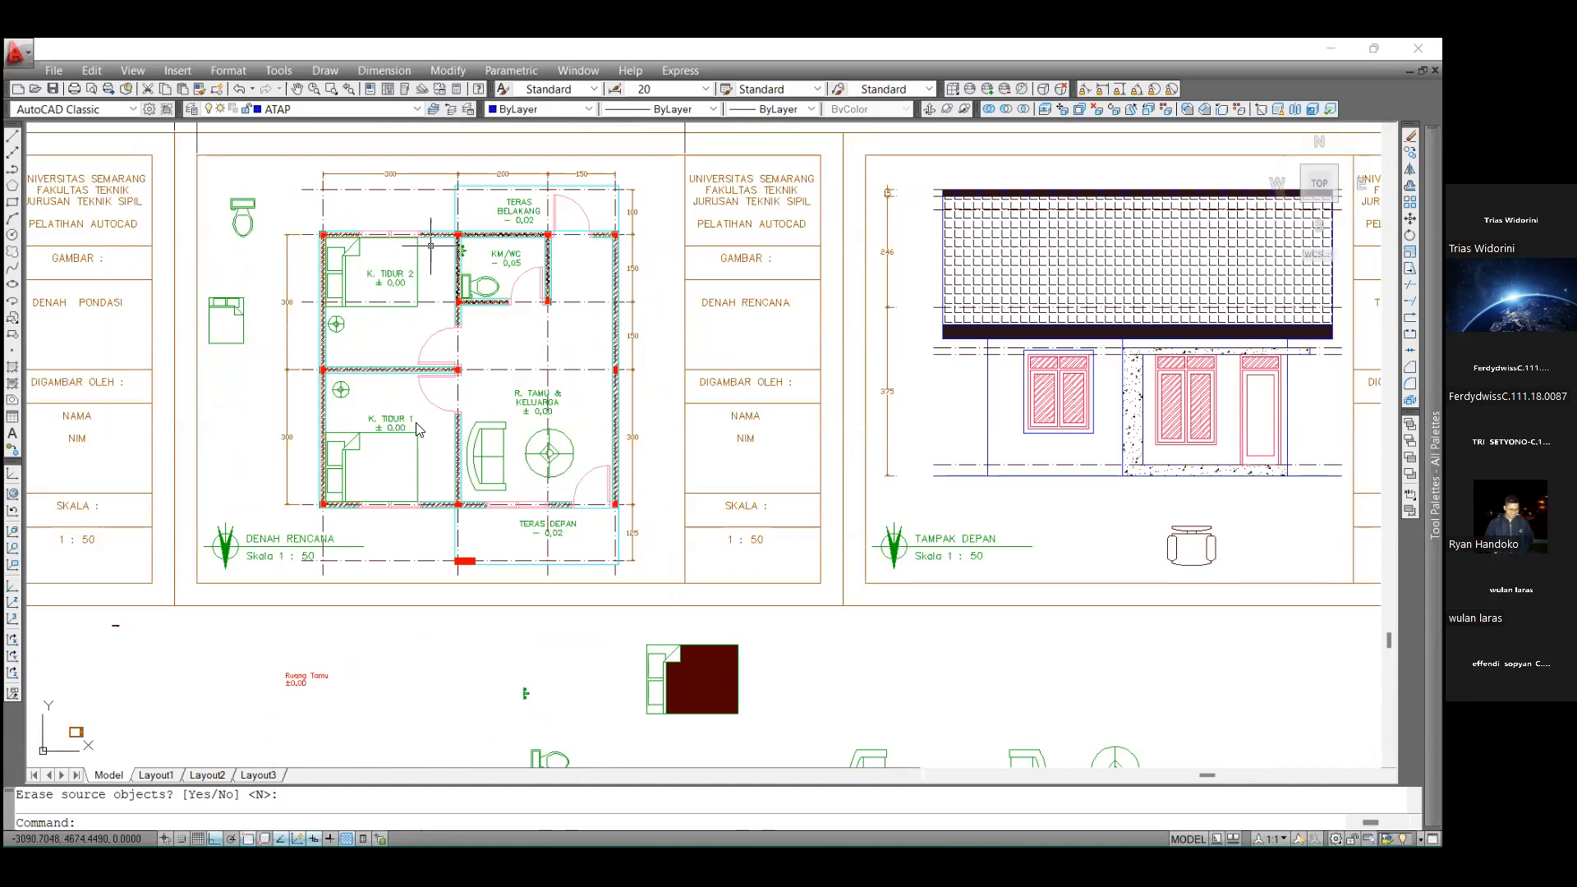
Insert the Lamp - Table block from DesignCenter's Home - Space Planner.dwg beside the red Ruang Tamu text below the floor plan, and close DesignCenter
{"action": "left_click", "coordinate": [387, 90]}
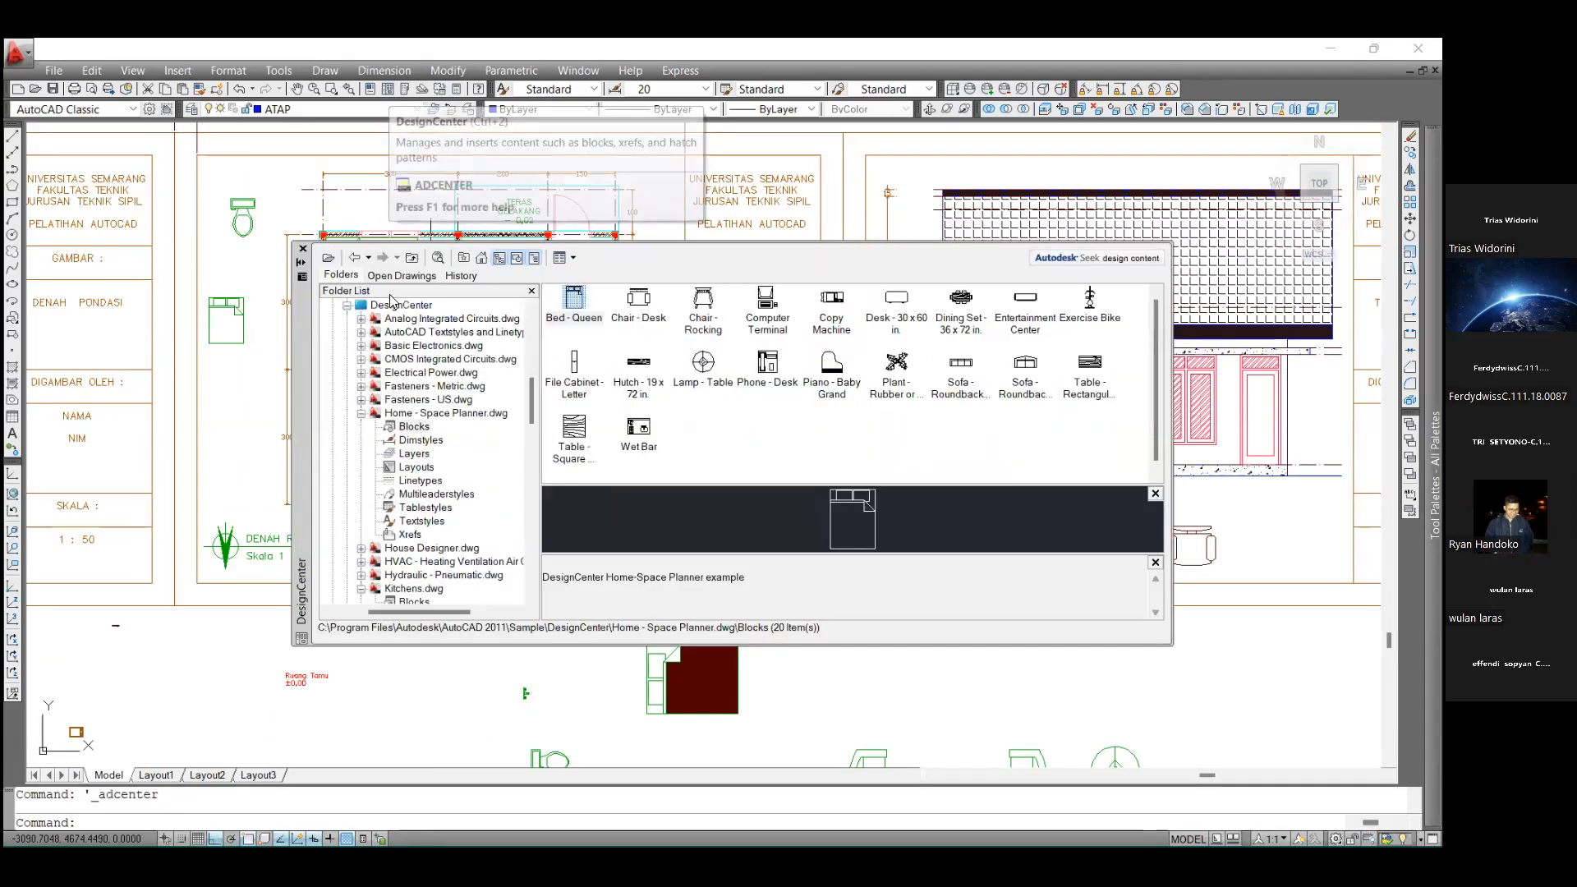
{"action": "left_click", "coordinate": [408, 413]}
{"action": "double_click", "coordinate": [582, 302]}
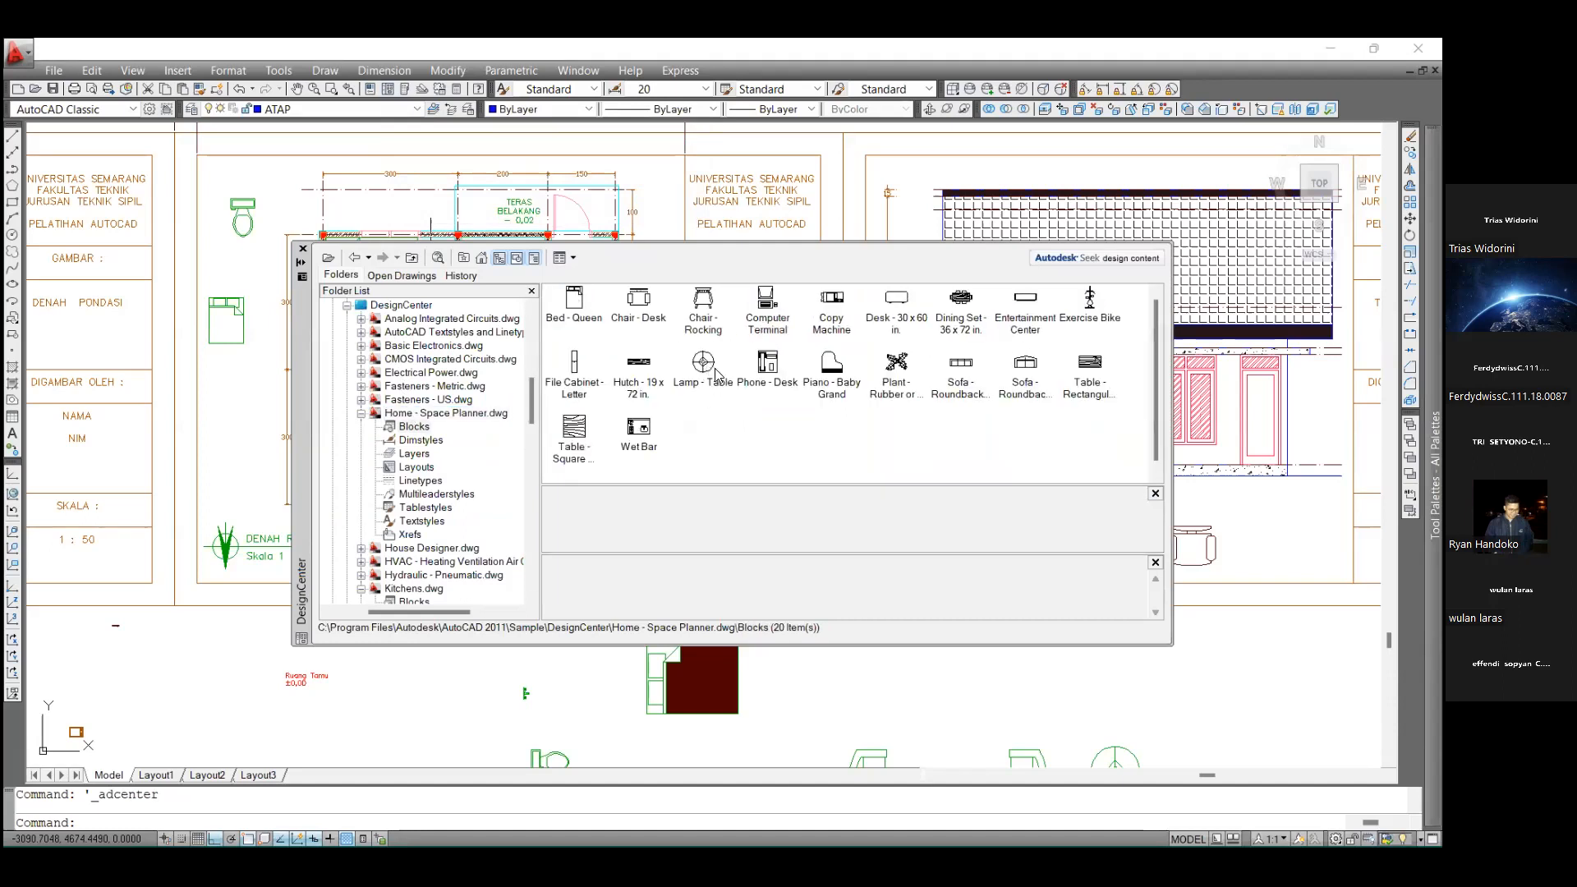
{"action": "left_click", "coordinate": [702, 367]}
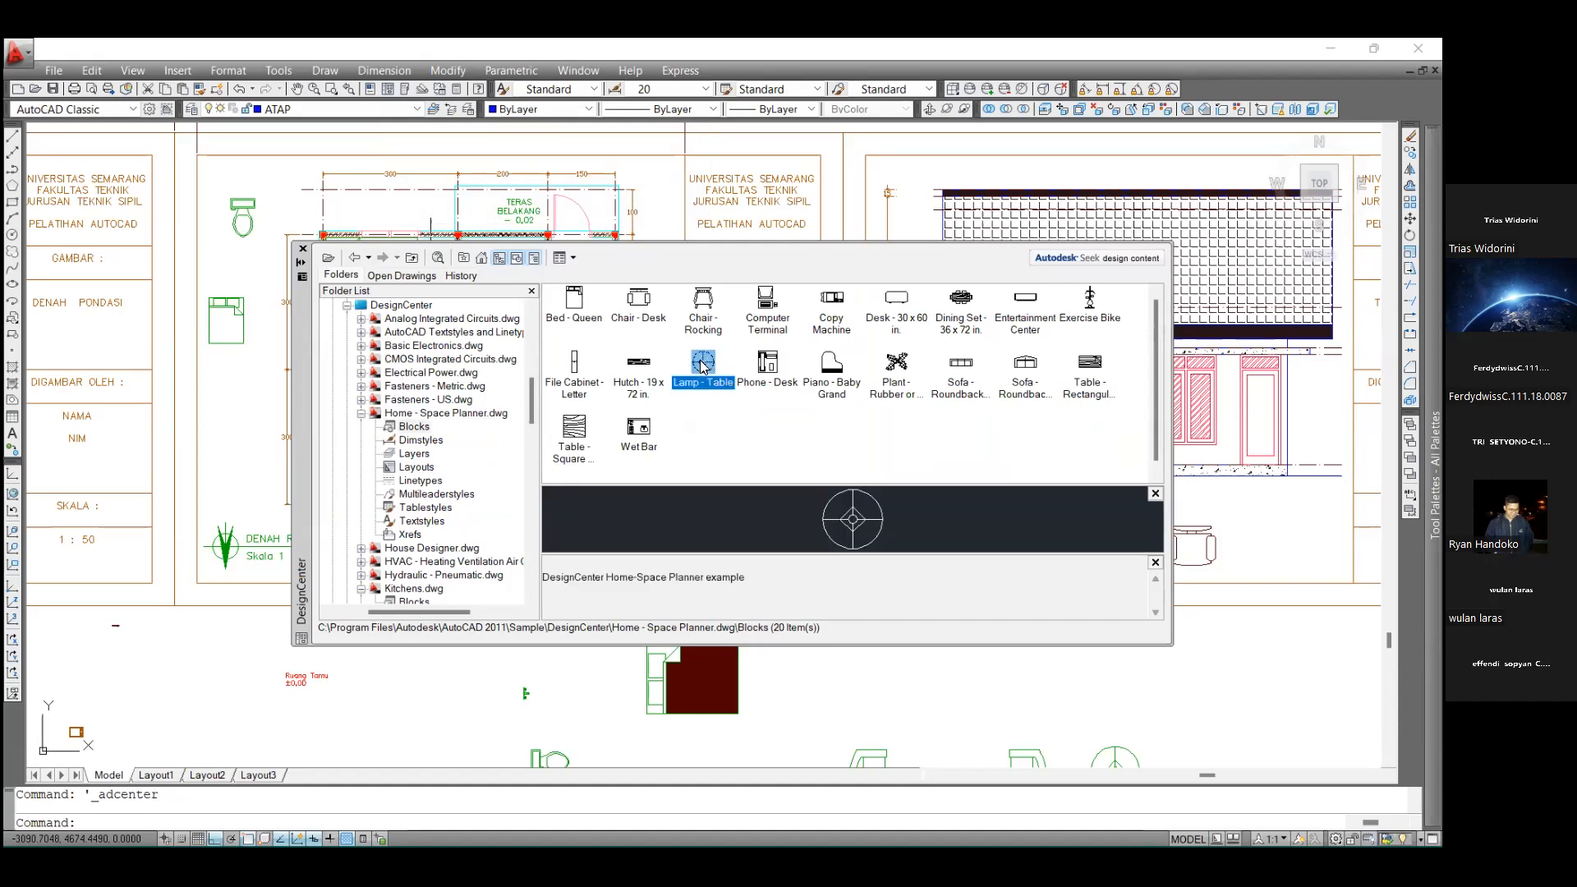
{"action": "mouse_move", "coordinate": [699, 368]}
{"action": "left_mouse_down"}
{"action": "mouse_move", "coordinate": [216, 627]}
{"action": "mouse_move", "coordinate": [169, 672]}
{"action": "left_mouse_up"}
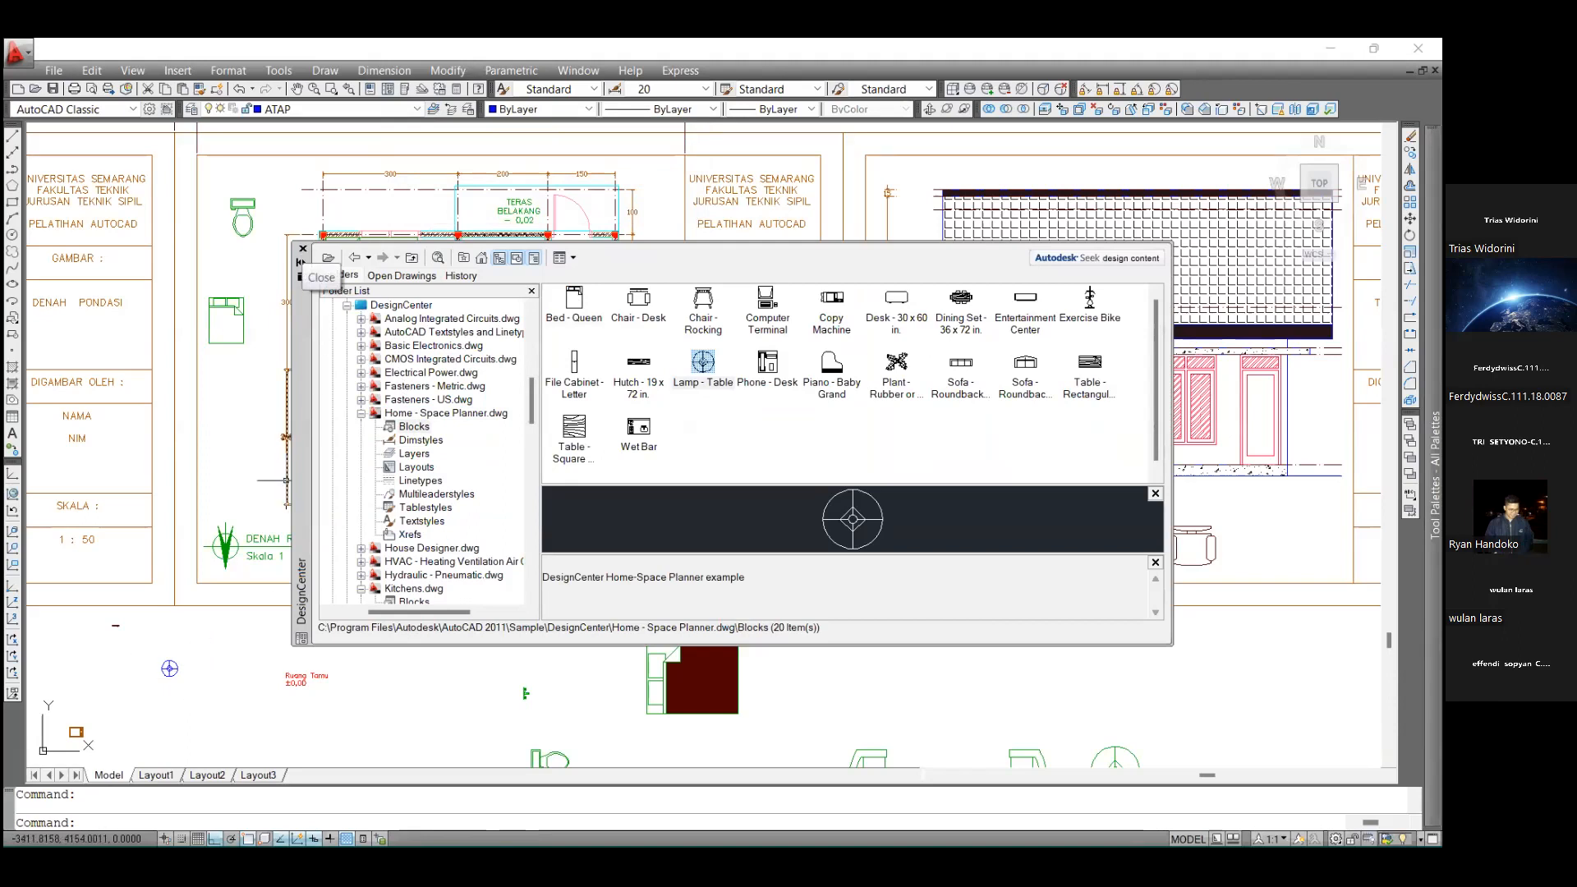
{"action": "left_click", "coordinate": [302, 248]}
Scale the inserted table lamp by a factor of 2 from the midpoint of its left spoke
{"action": "scroll", "coordinate": [160, 727], "scroll_direction": "up", "scroll_amount": 3}
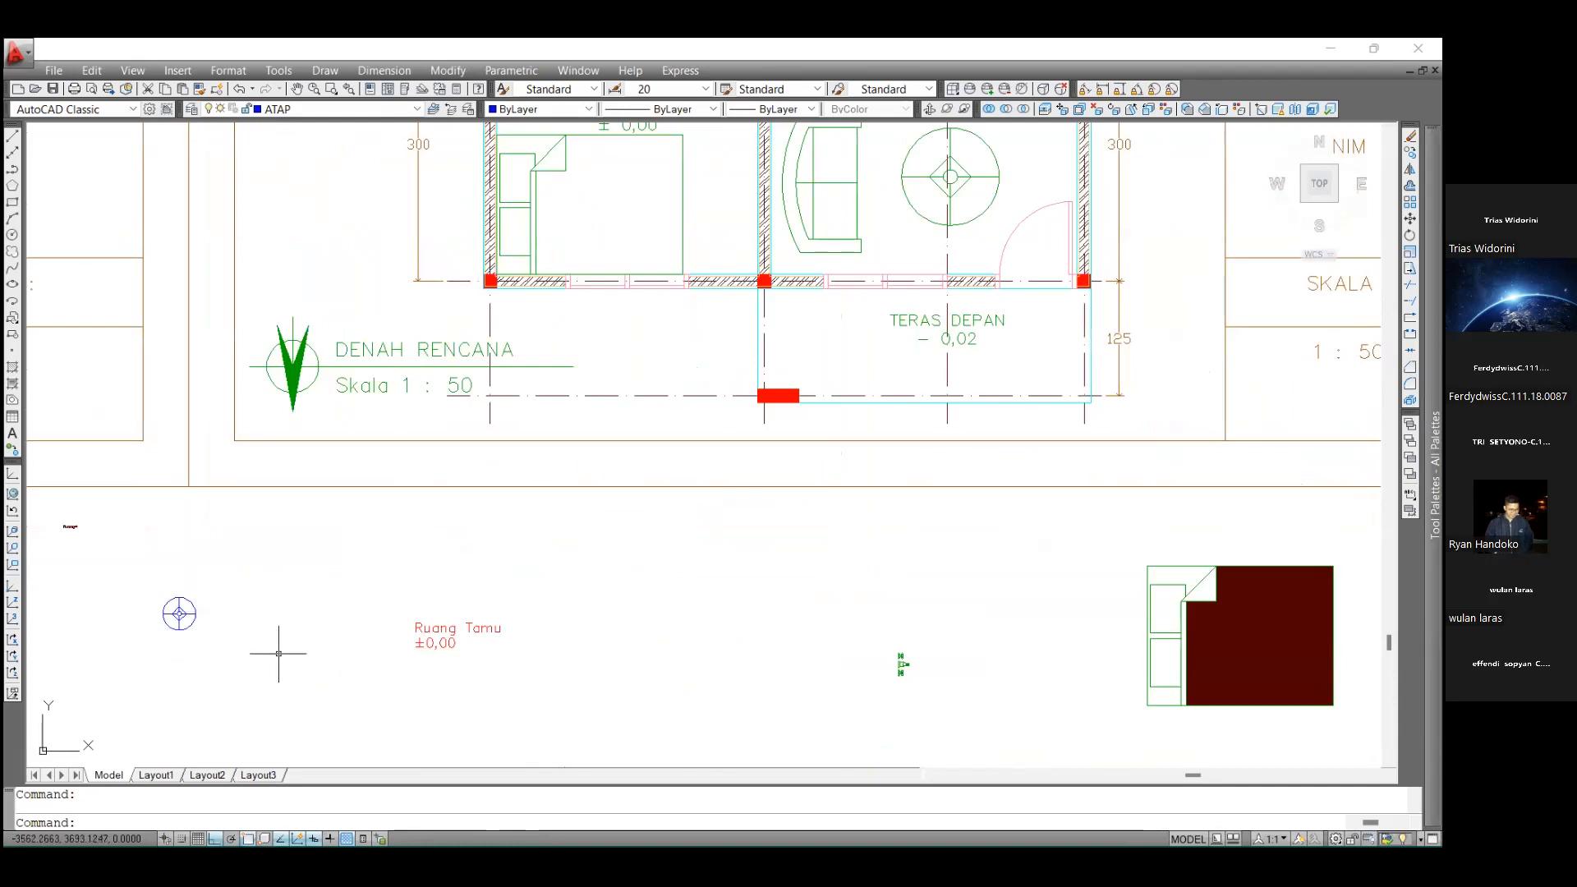
{"action": "type", "text": "sc"}
{"action": "key", "text": "Return"}
{"action": "left_click", "coordinate": [278, 654]}
{"action": "left_click", "coordinate": [132, 578]}
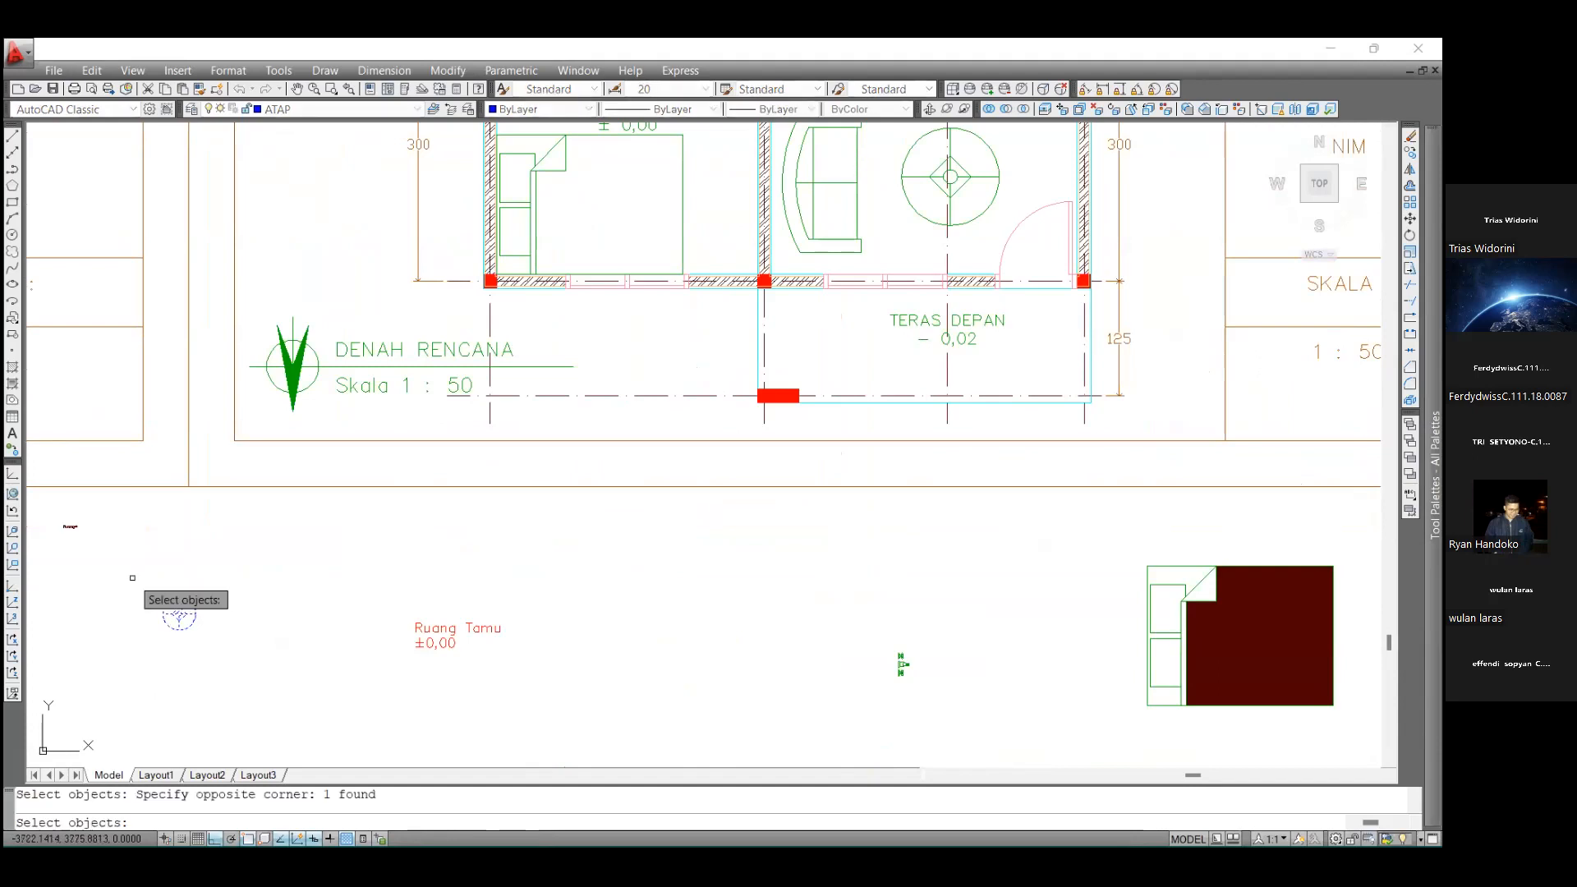
{"action": "key", "text": "Return"}
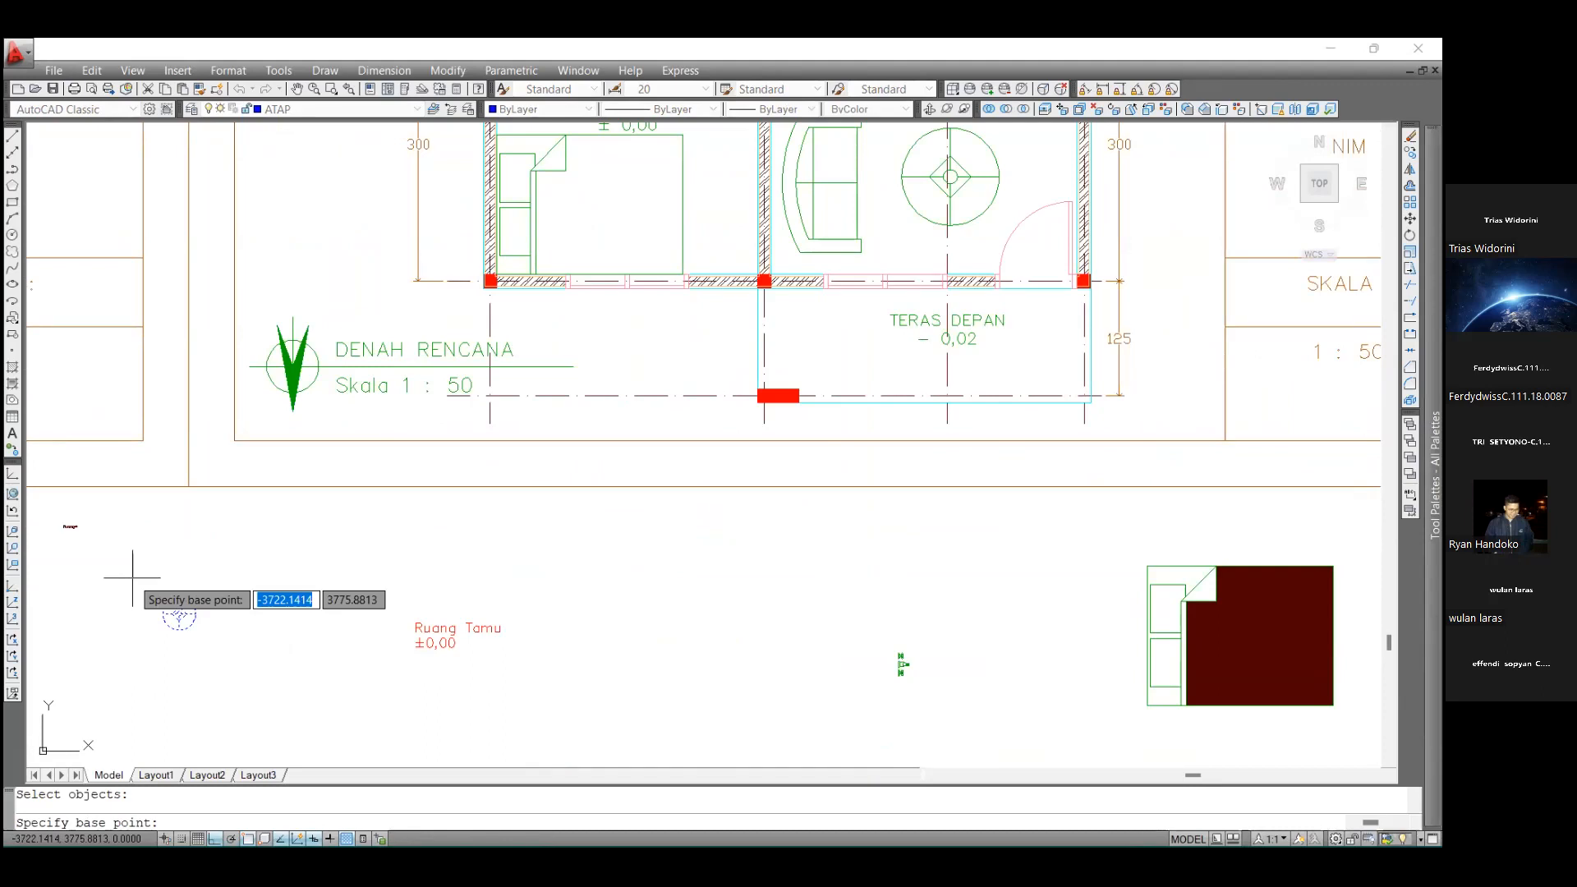
{"action": "left_click", "coordinate": [169, 617]}
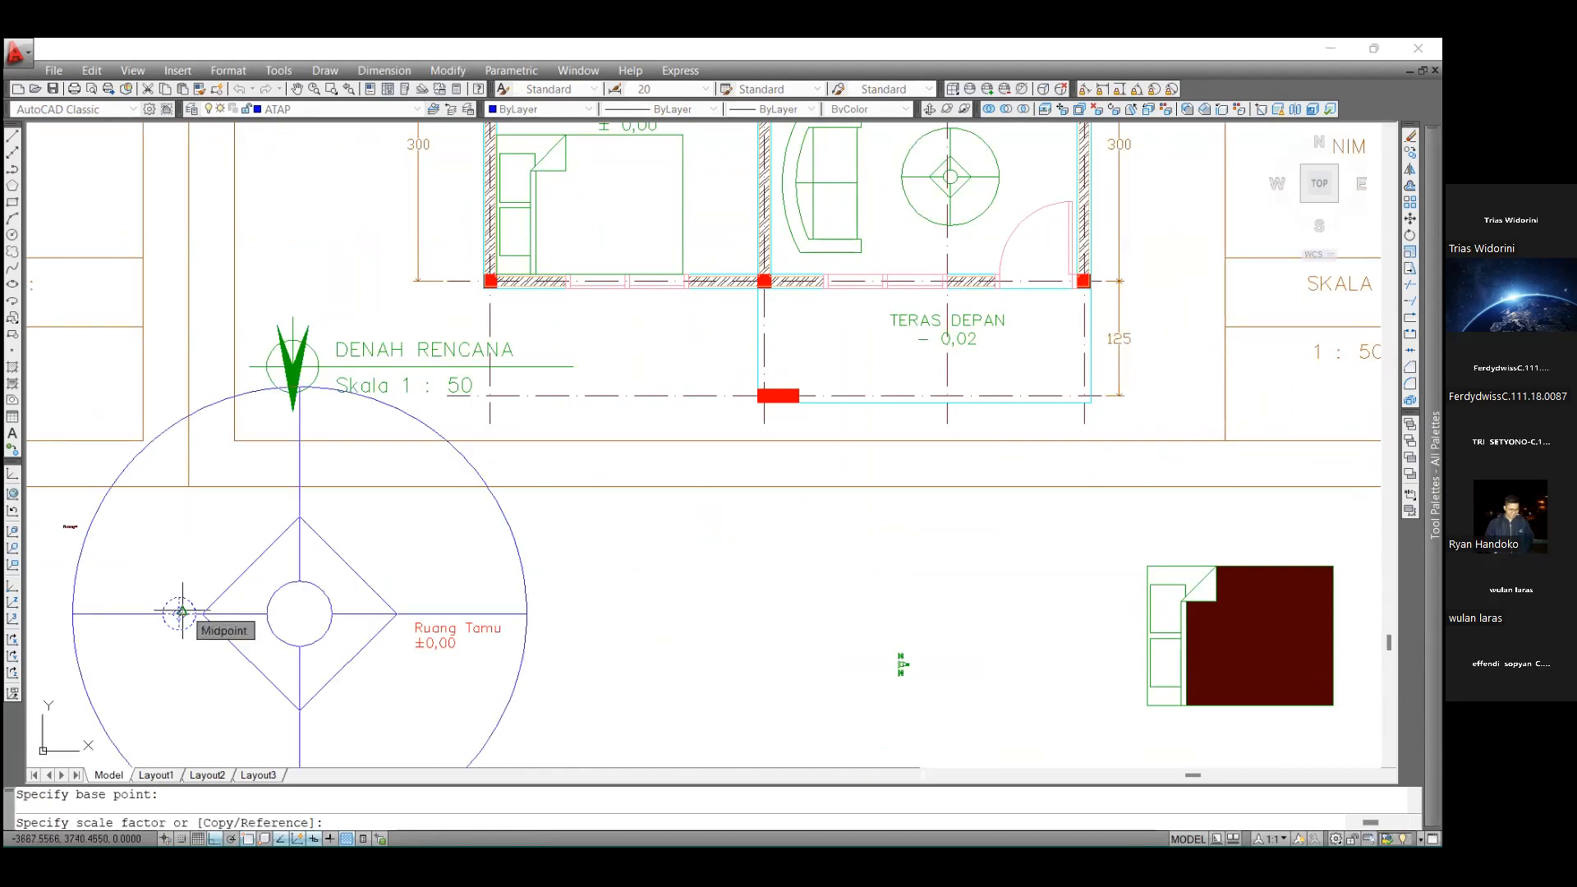
{"action": "type", "text": "2"}
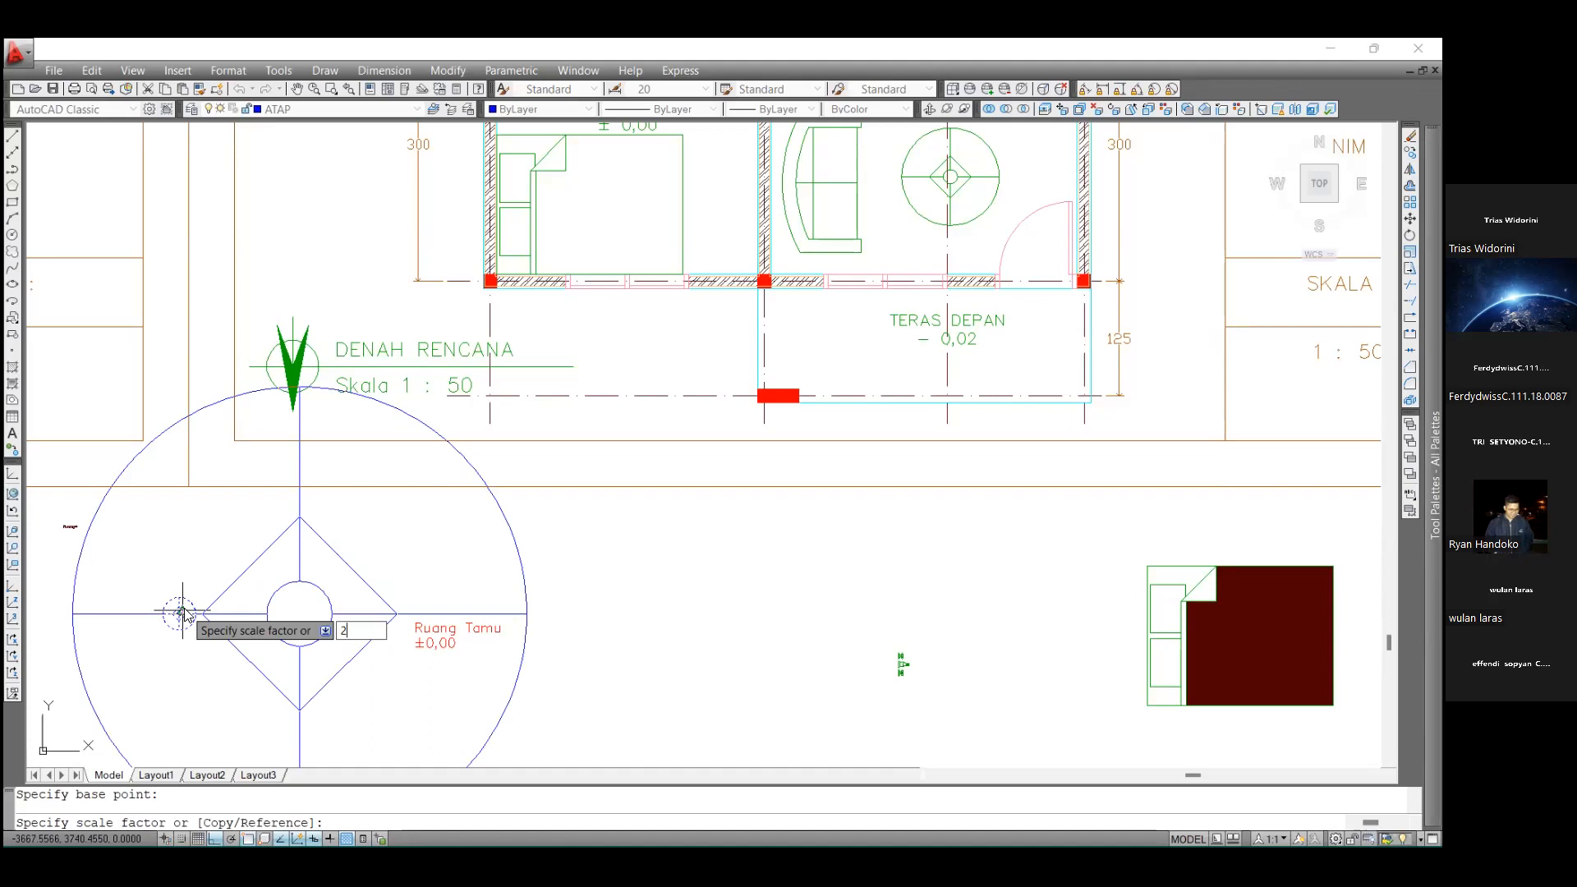
{"action": "key", "text": "Return"}
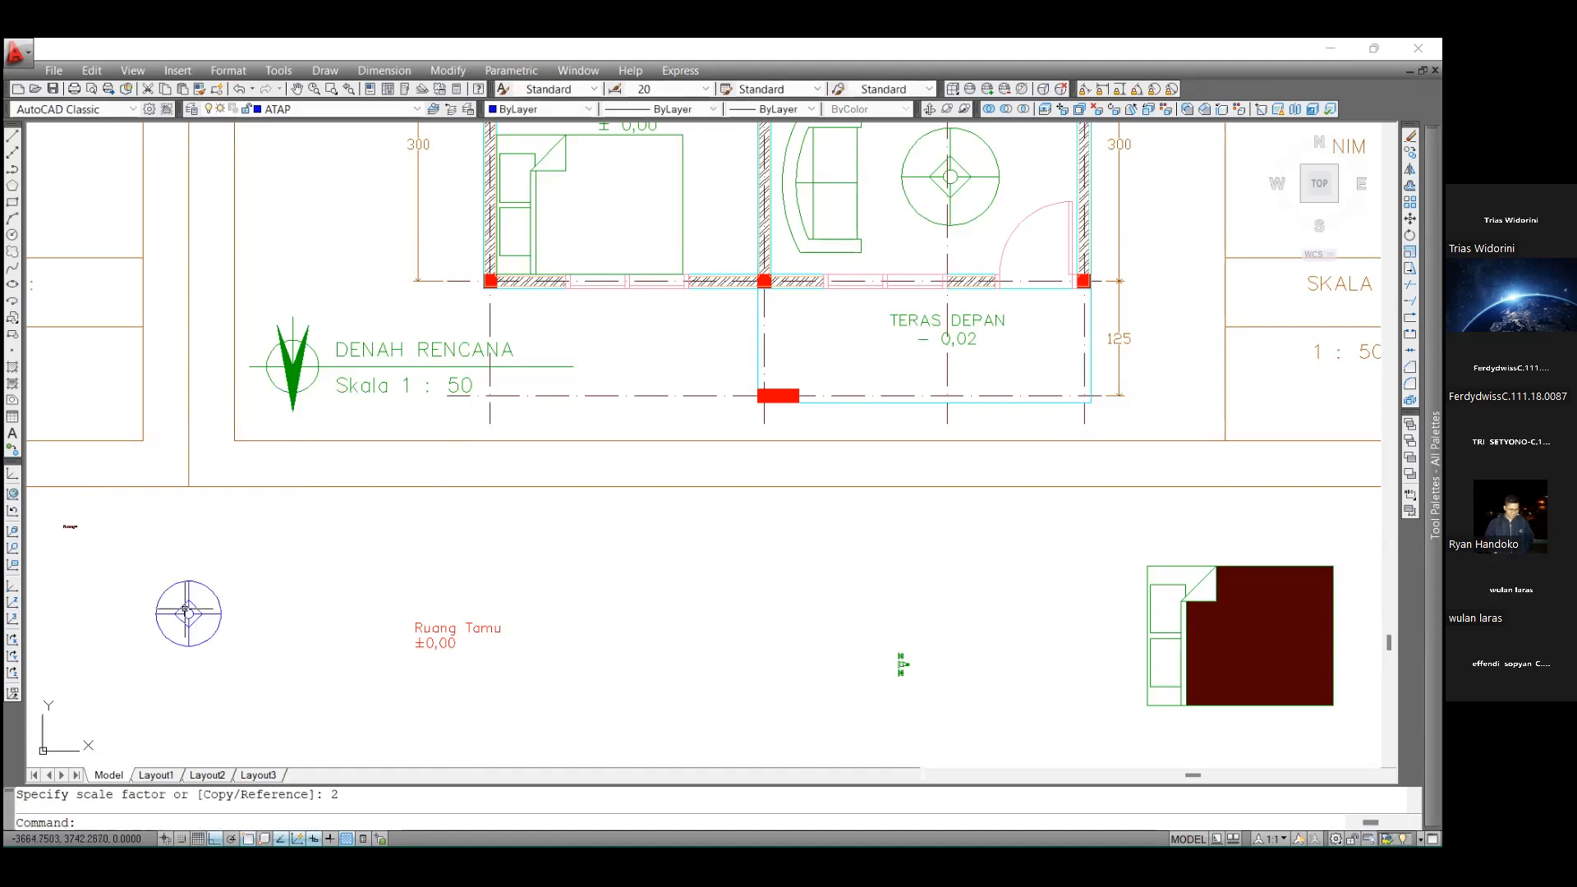
{"action": "scroll", "coordinate": [721, 571], "scroll_direction": "down", "scroll_amount": 4}
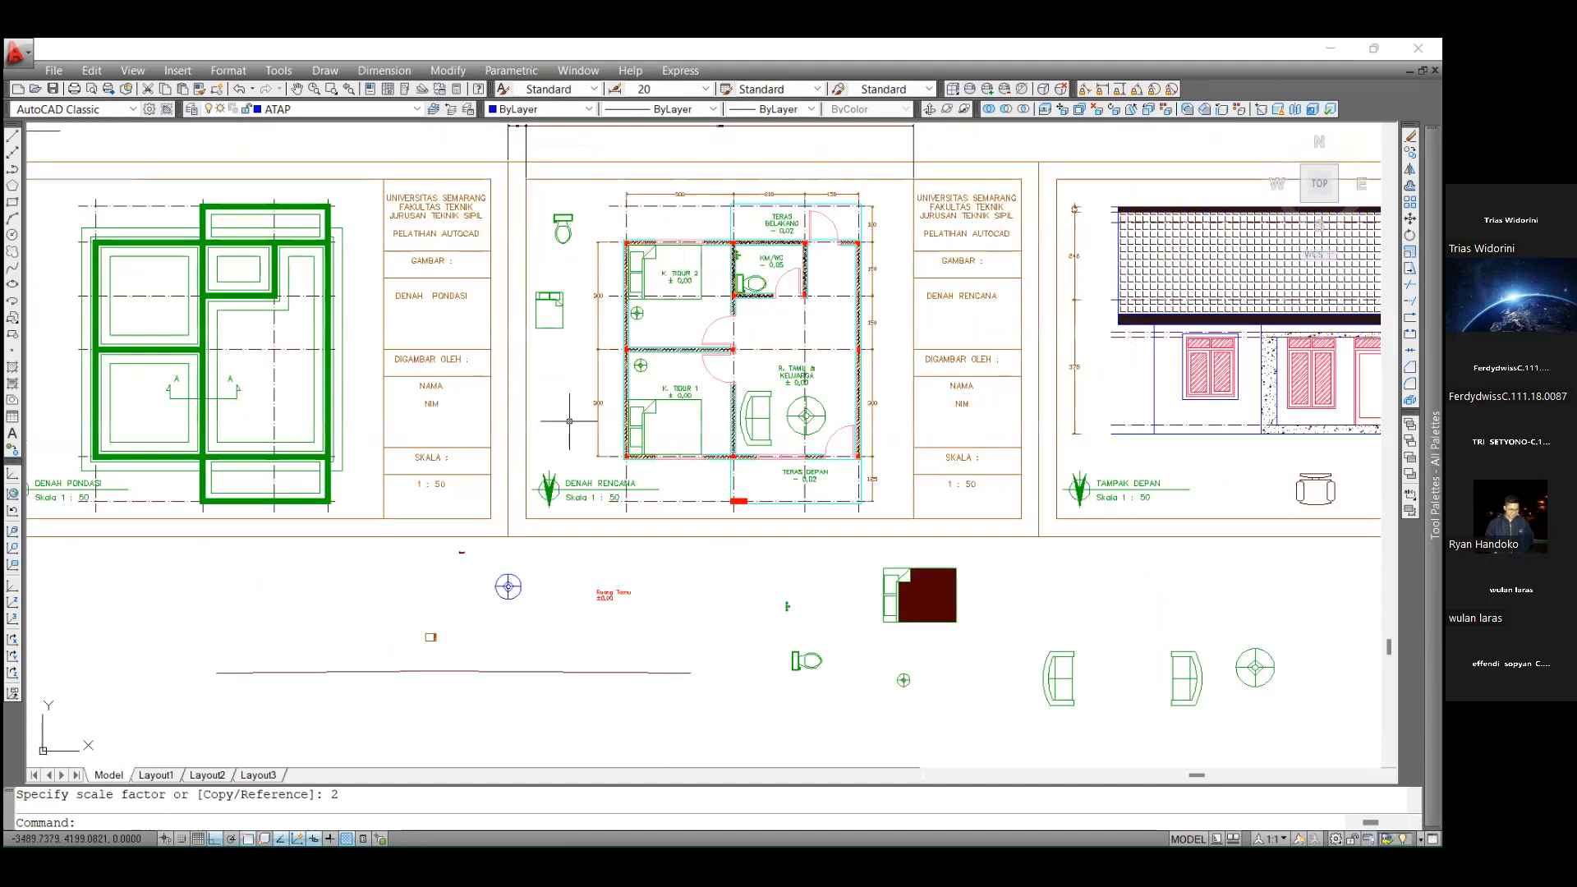
{"action": "scroll", "coordinate": [570, 422], "scroll_direction": "down", "scroll_amount": 8}
{"action": "scroll", "coordinate": [1012, 413], "scroll_direction": "up", "scroll_amount": 6}
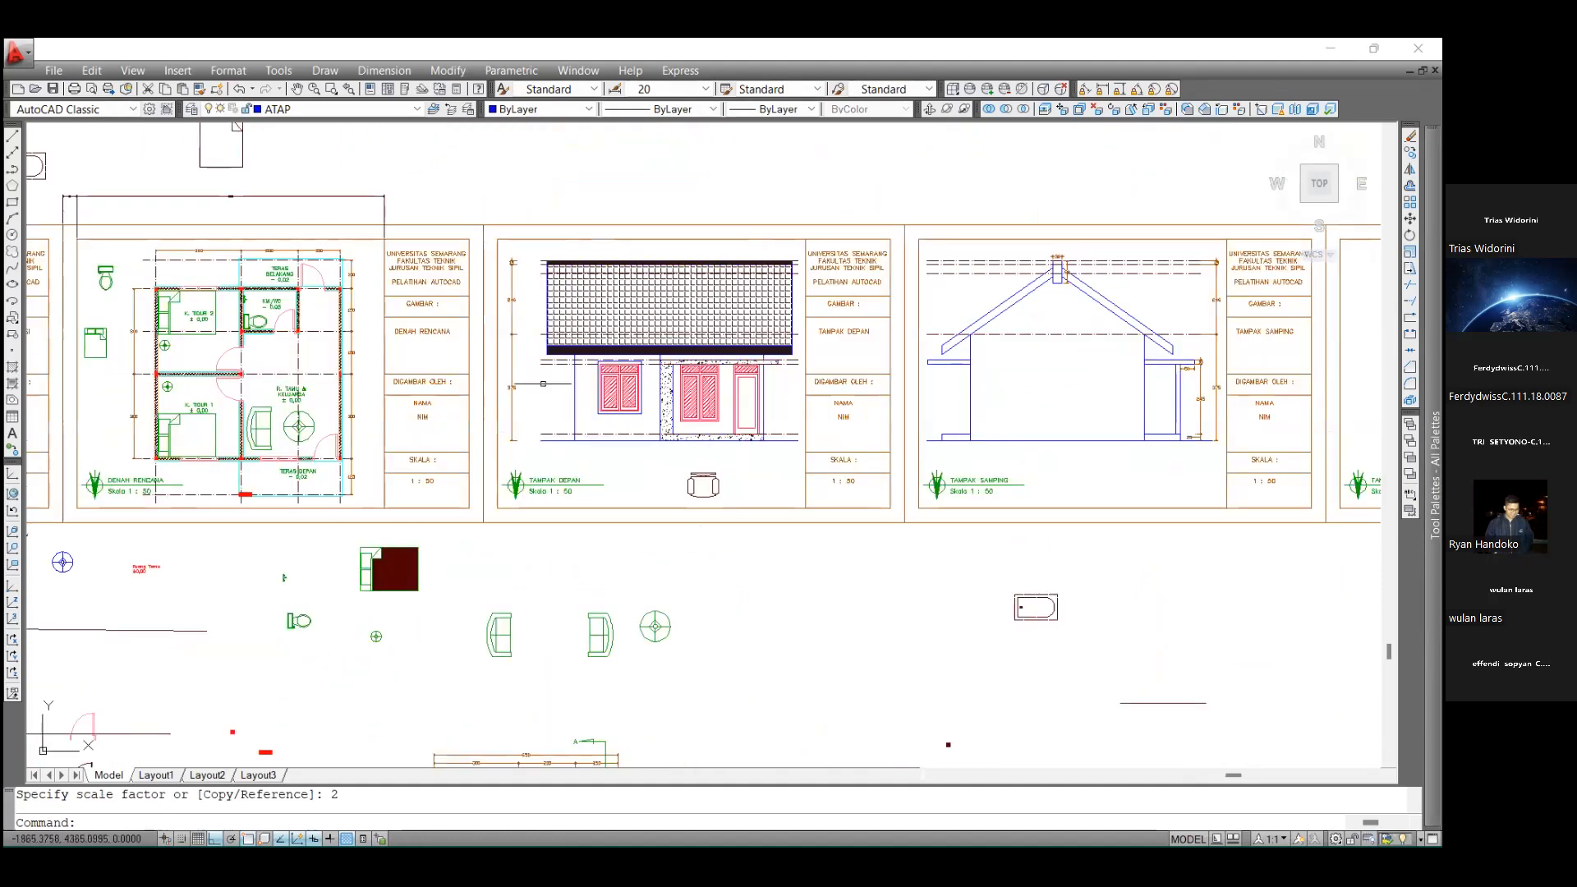